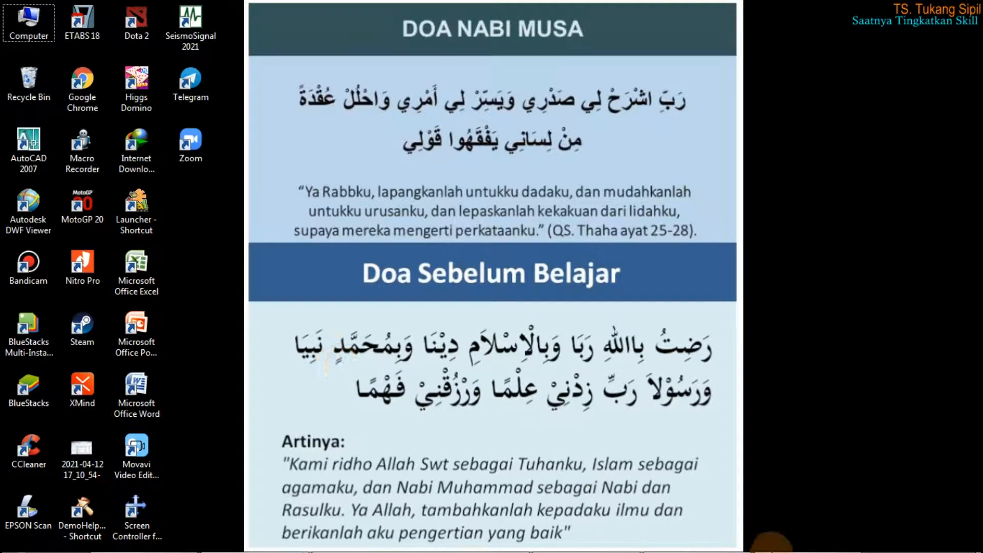
mouse_move(771, 551)
click(871, 549)
click(753, 287)
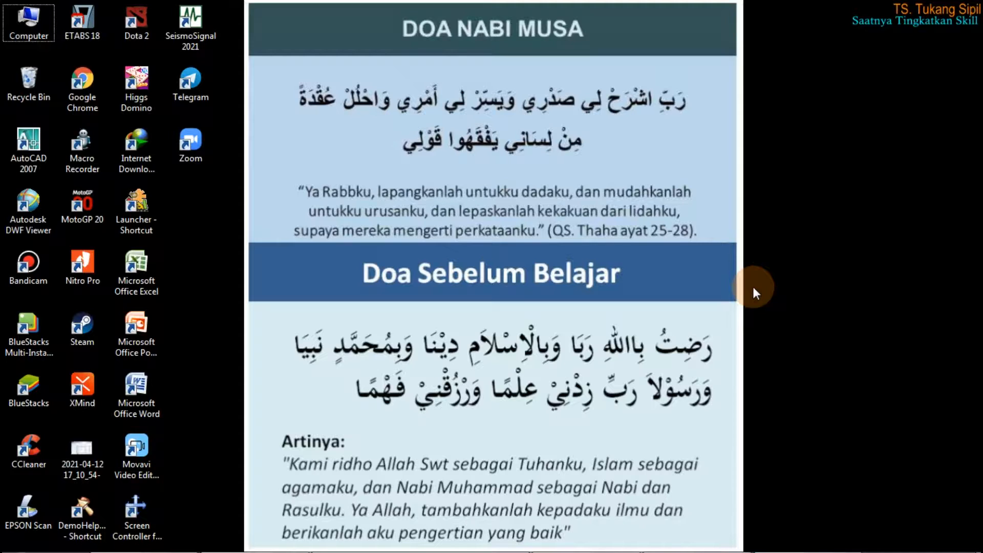
Step: Switch to the XMind course mind map and collapse the subtopics of 2.7 Membuat beban gempa dinamik
mouse_move(447, 551)
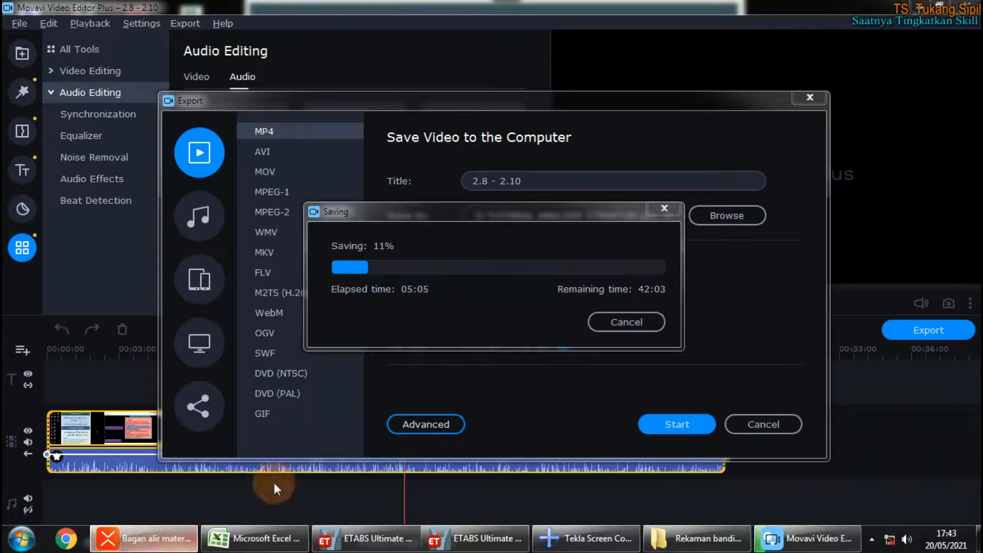
click(141, 539)
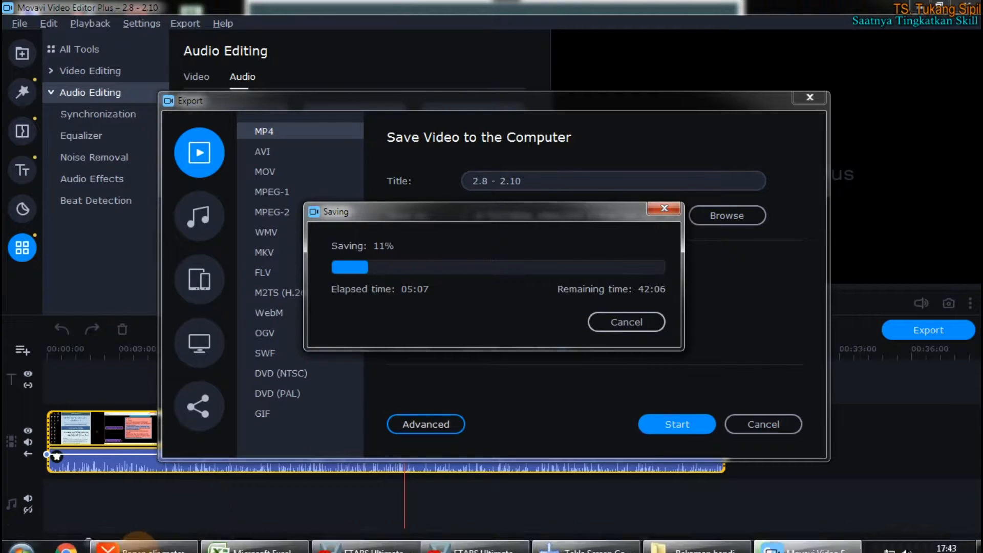
click(141, 545)
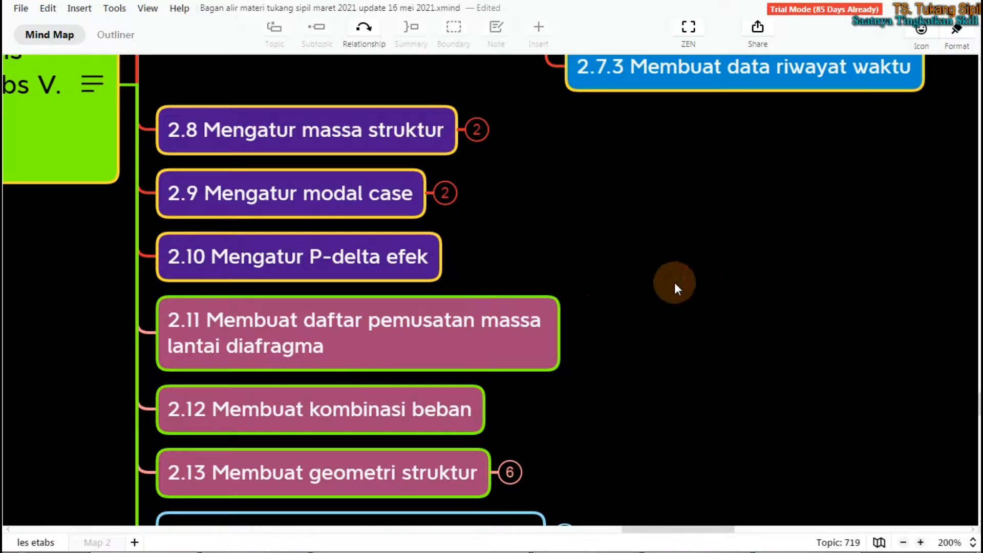
scroll(614, 297, down, 2)
click(342, 395)
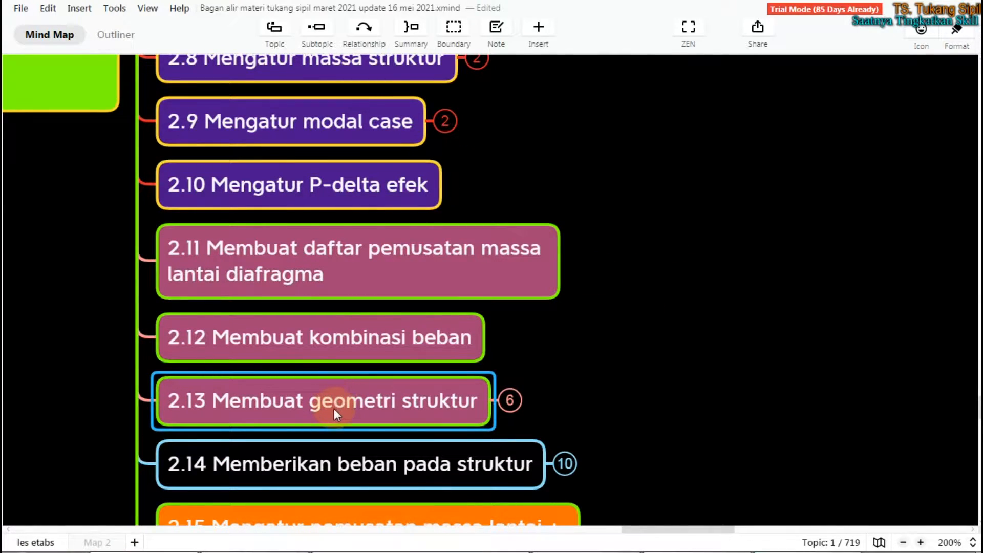
scroll(334, 408, up, 8)
scroll(336, 417, up, 4)
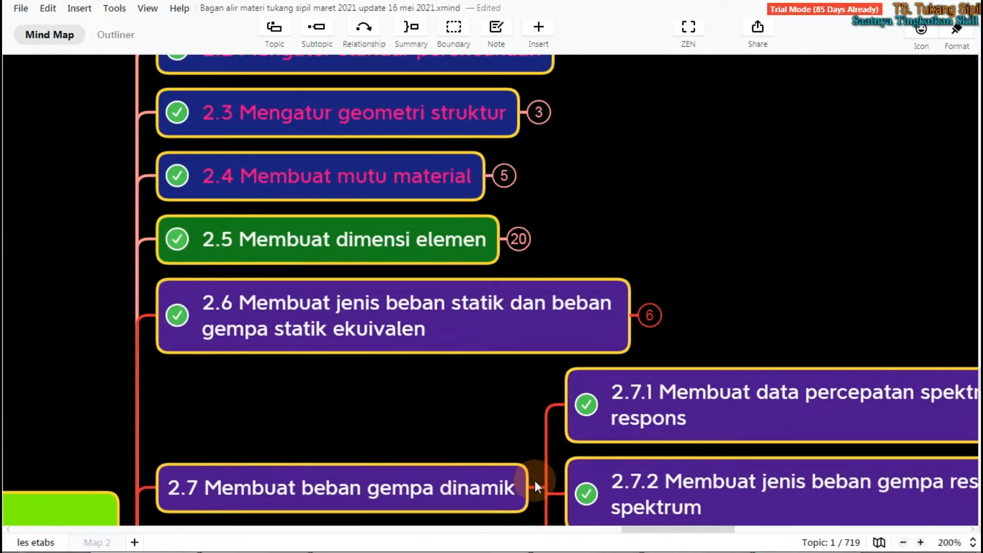
click(546, 489)
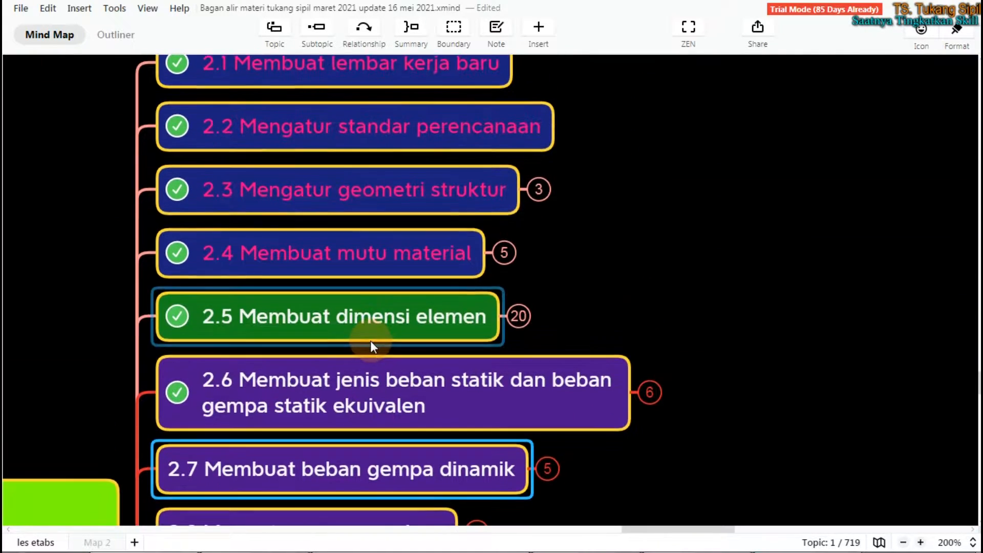
Step: Review the chapter 2 topics of the mind map from 2.1 Membuat lembar kerja baru to 2.13 Membuat geometri struktur
scroll(370, 339, up, 1)
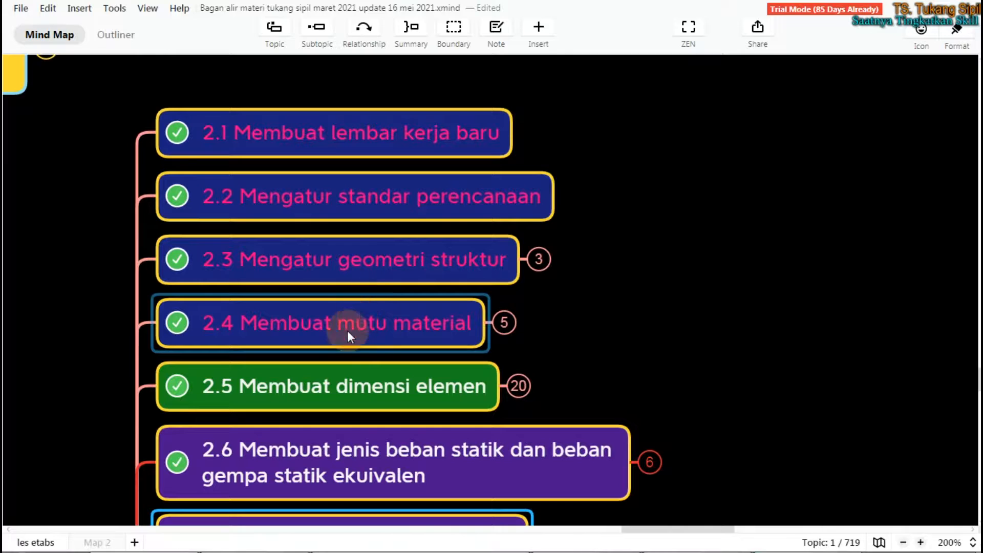
click(335, 388)
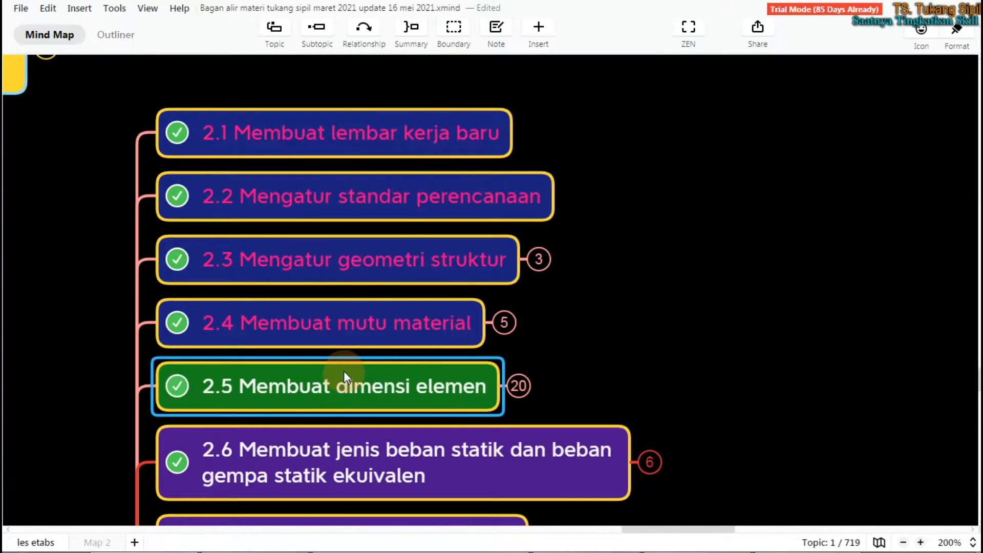
scroll(343, 367, down, 10)
click(318, 276)
scroll(318, 275, up, 1)
click(318, 275)
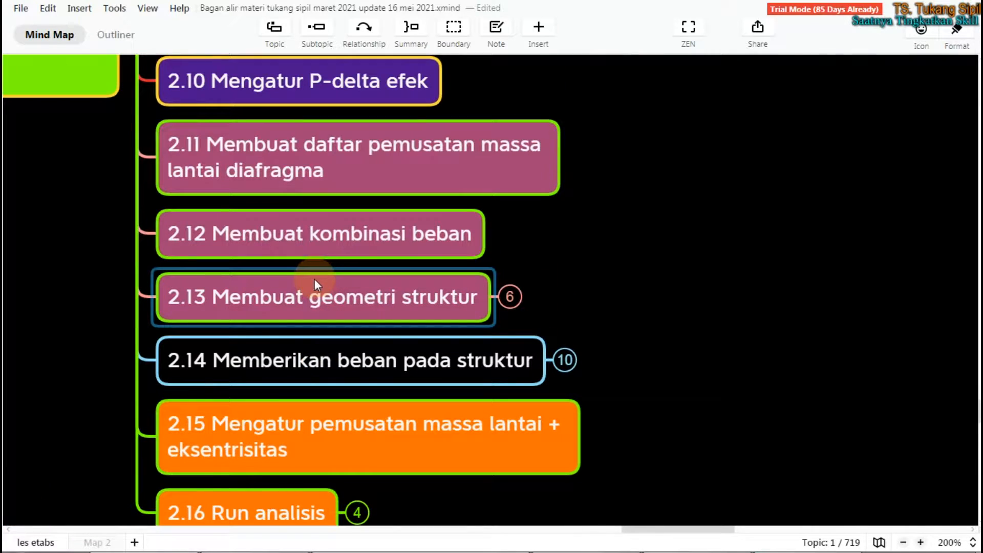
click(327, 292)
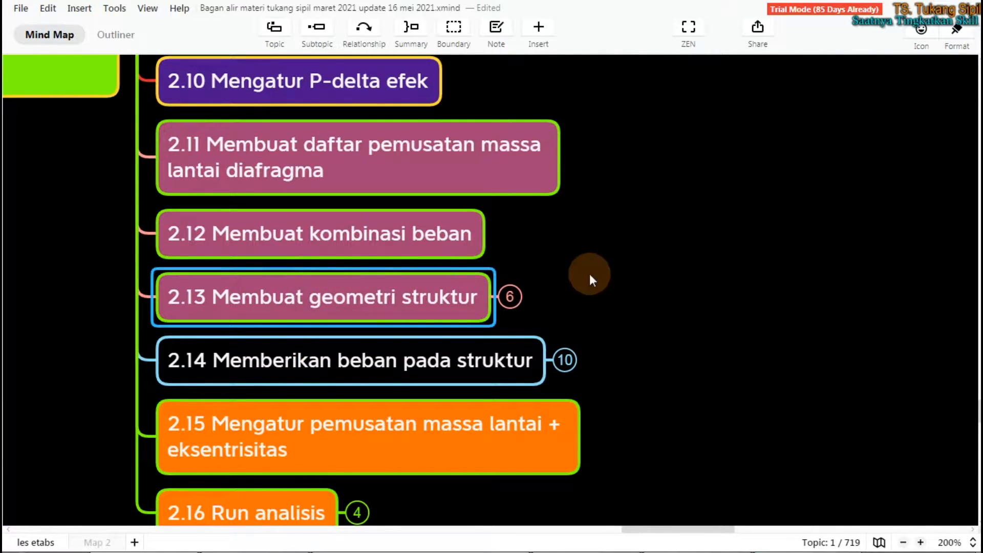
Step: Expand topic 2.13 Membuat geometri struktur and go through its subtopics from 2.13.1 Membuat kolom to 2.13.5 Memberikan tumpuan
click(512, 299)
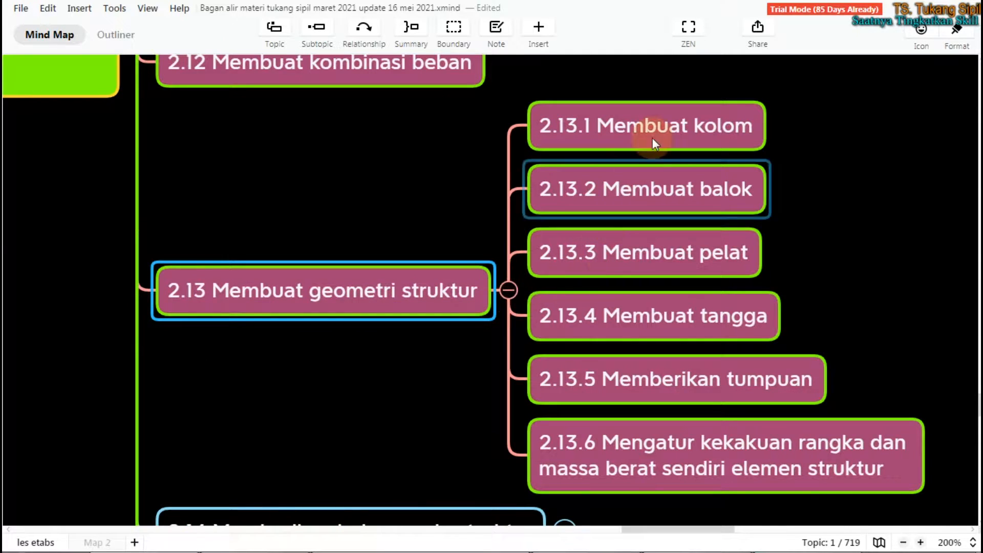
click(671, 124)
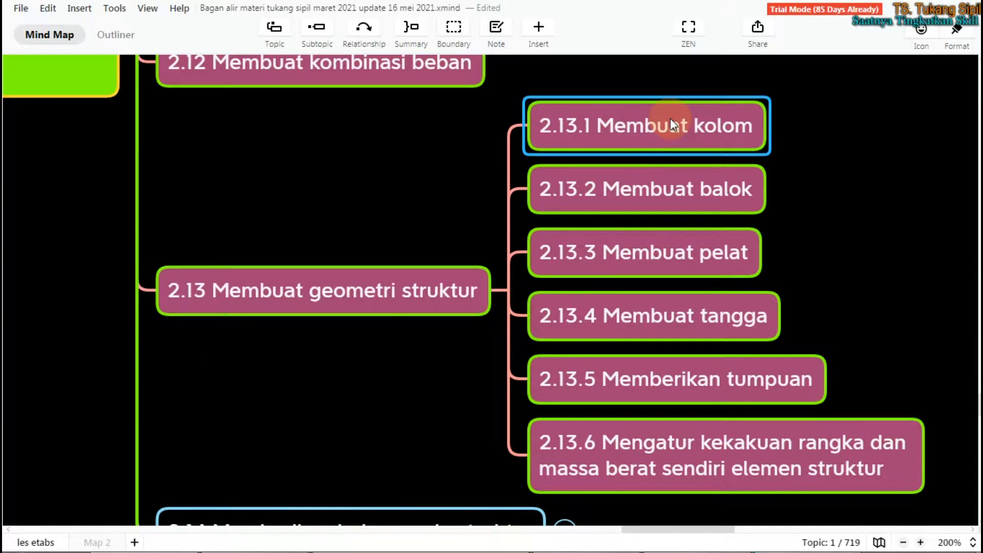
click(656, 192)
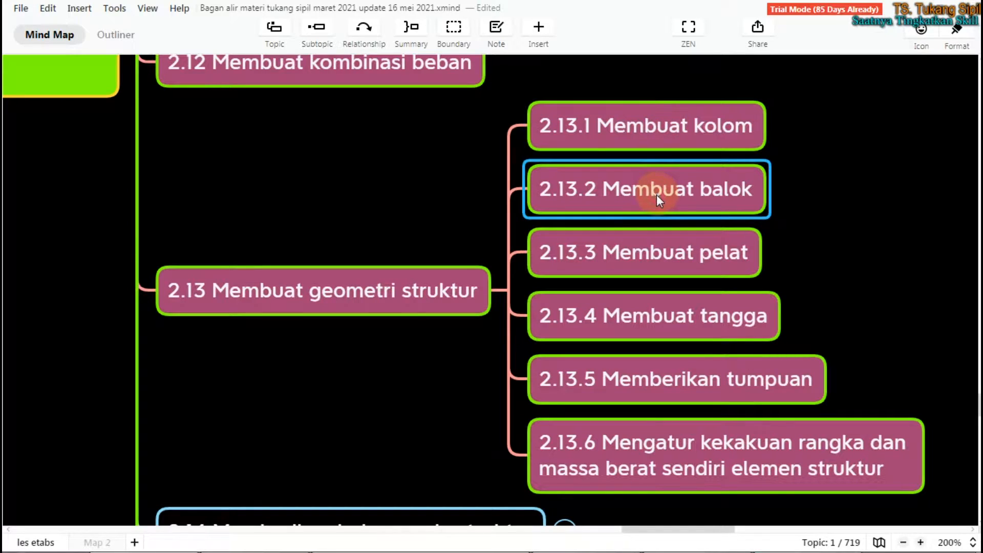
click(662, 238)
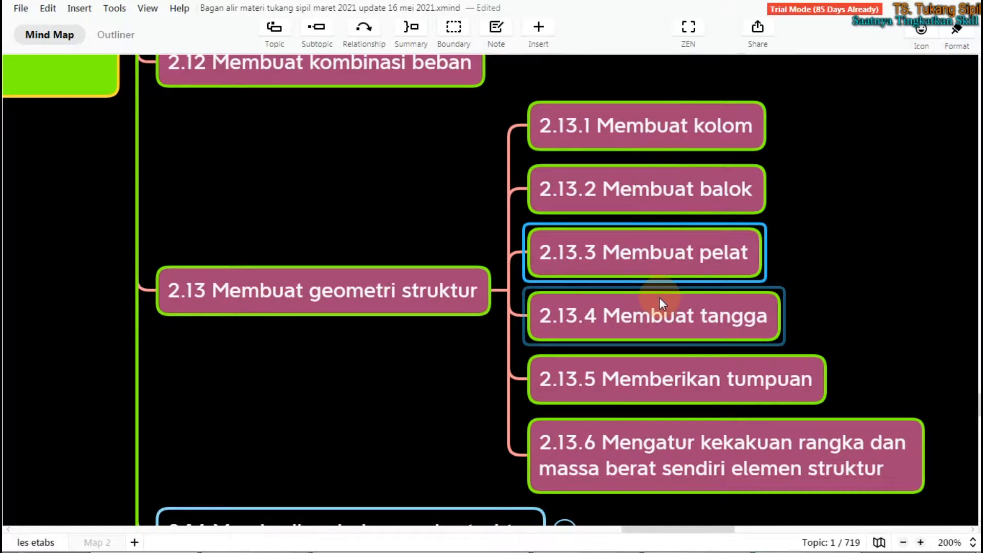
click(659, 313)
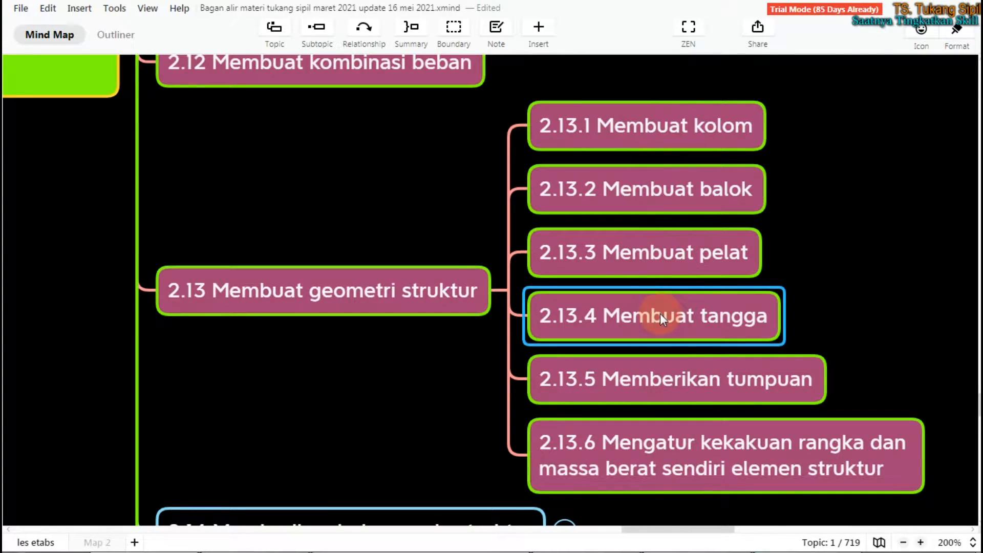
click(672, 377)
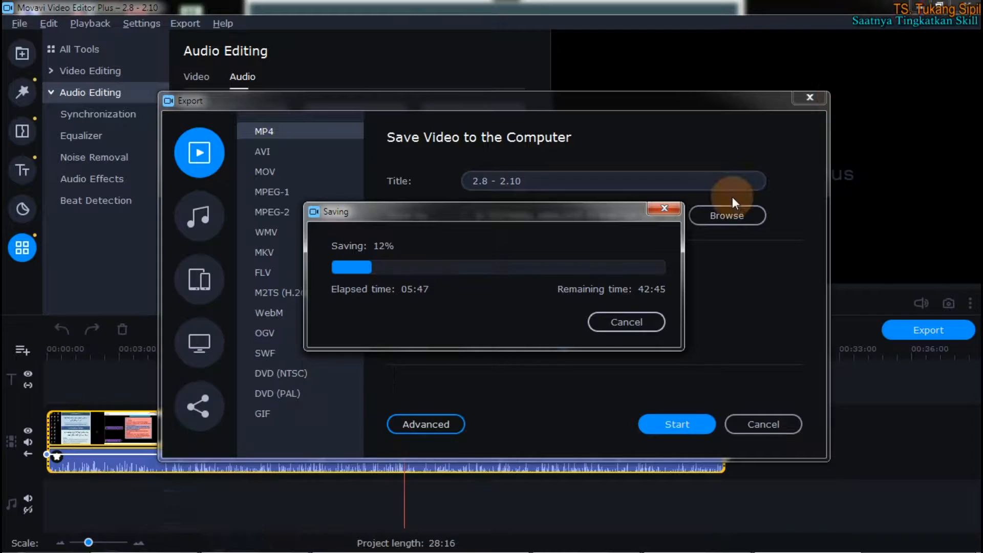
Step: Switch to ETABS, maximize the LATIHAN ETABS TUKANG SIPIL model, and bring up the LATIHAN ANALISIS STRUKTUR GEDUNG 4 model
click(366, 538)
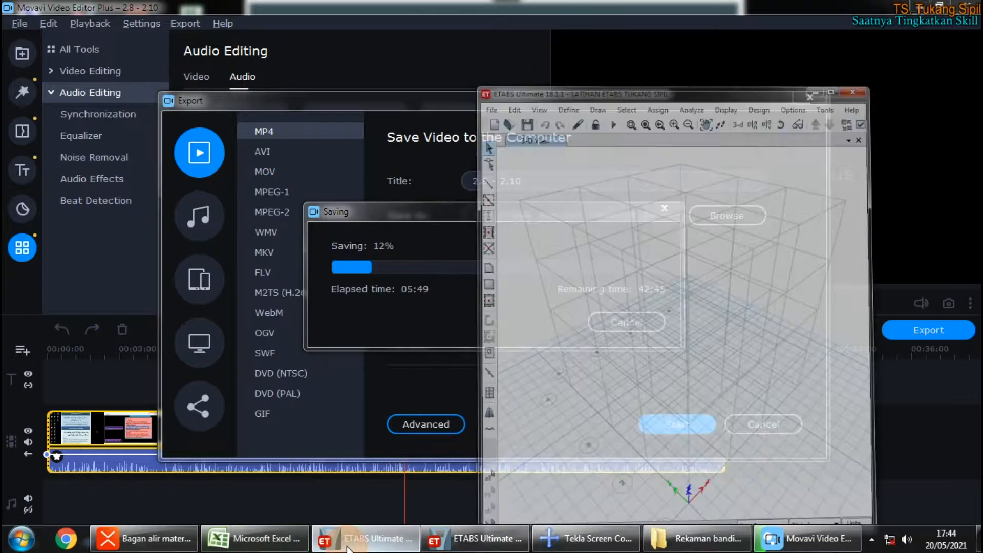
click(934, 8)
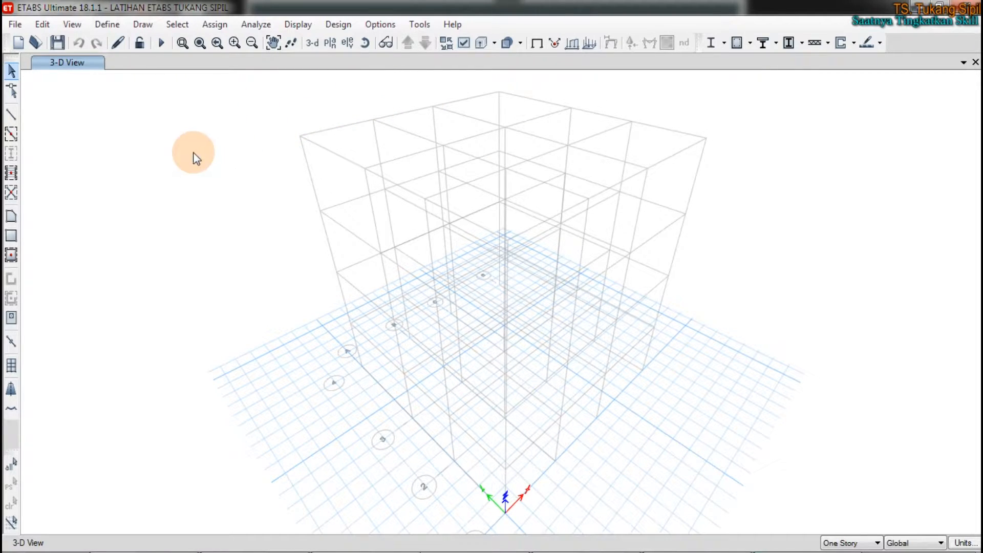
click(463, 540)
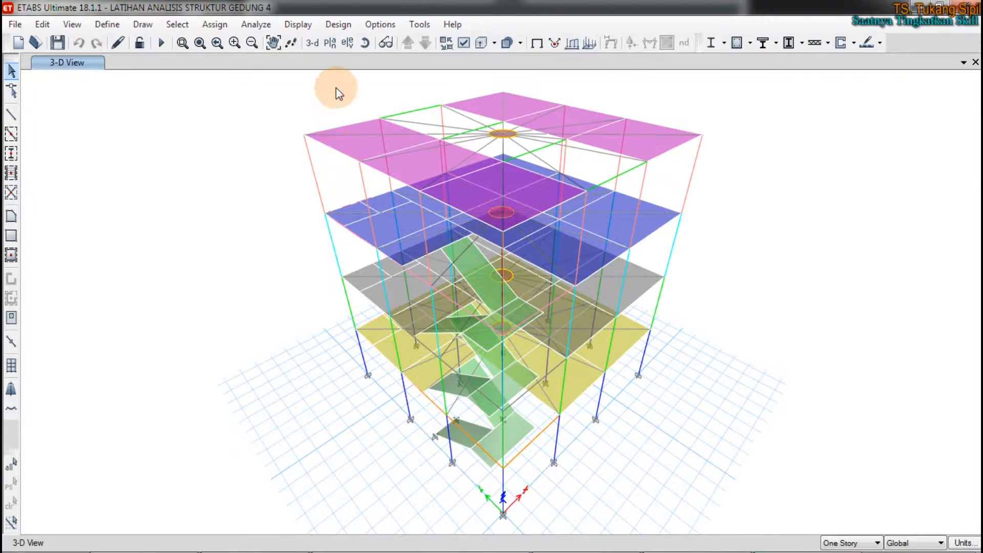
Step: Display the LANTAI 2 plan view of the building model
click(331, 43)
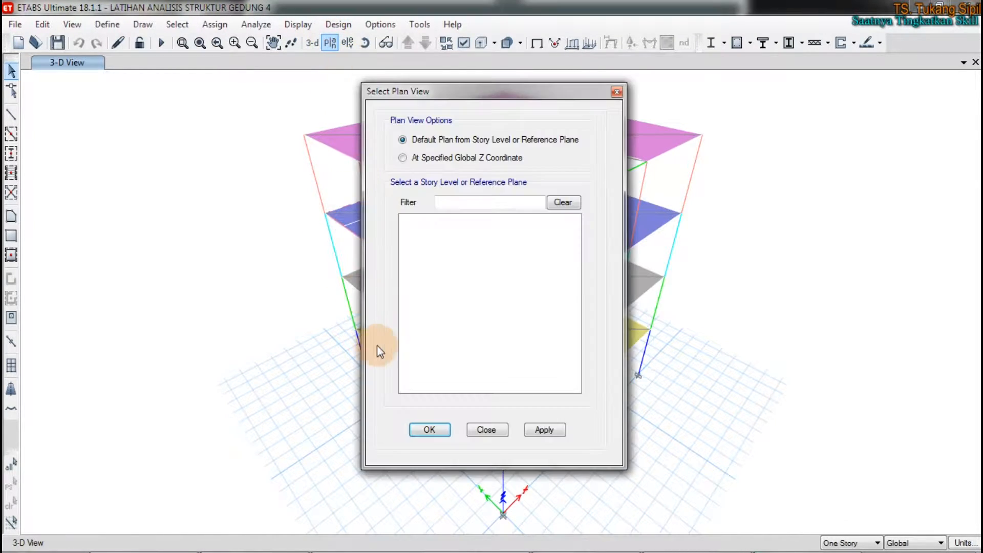
click(417, 248)
click(431, 429)
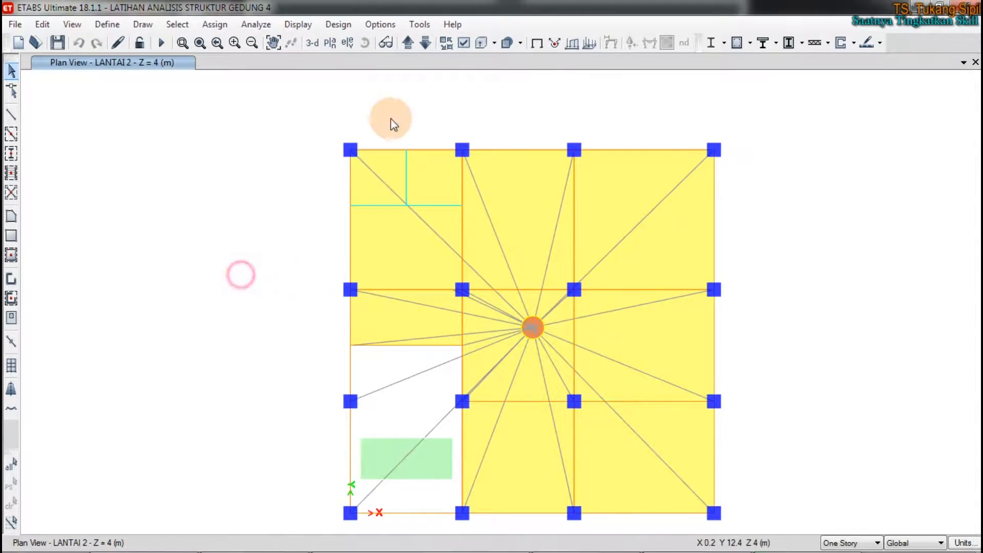
Step: Turn off the Diaphragm Extent display in the view options of the LANTAI 2 plan
click(455, 44)
click(526, 259)
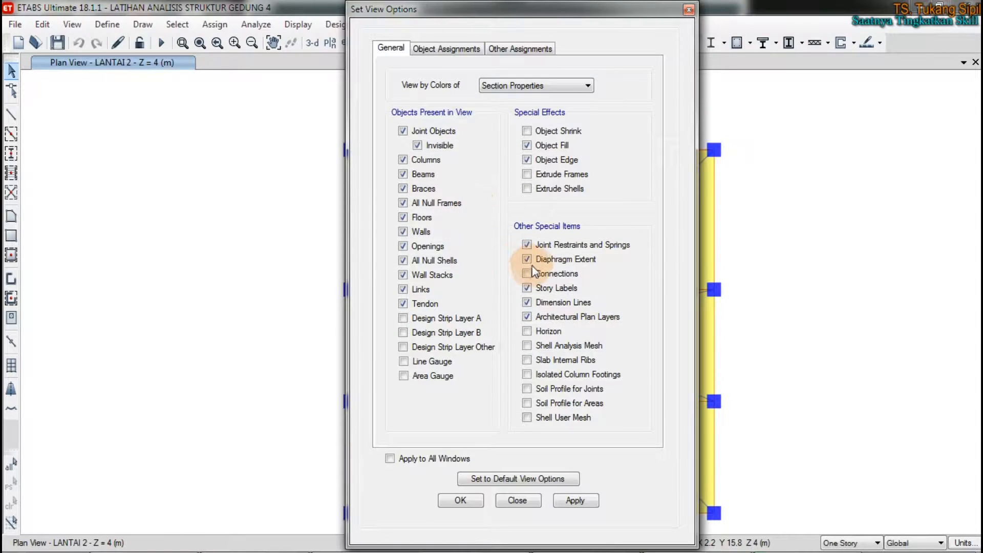
click(466, 498)
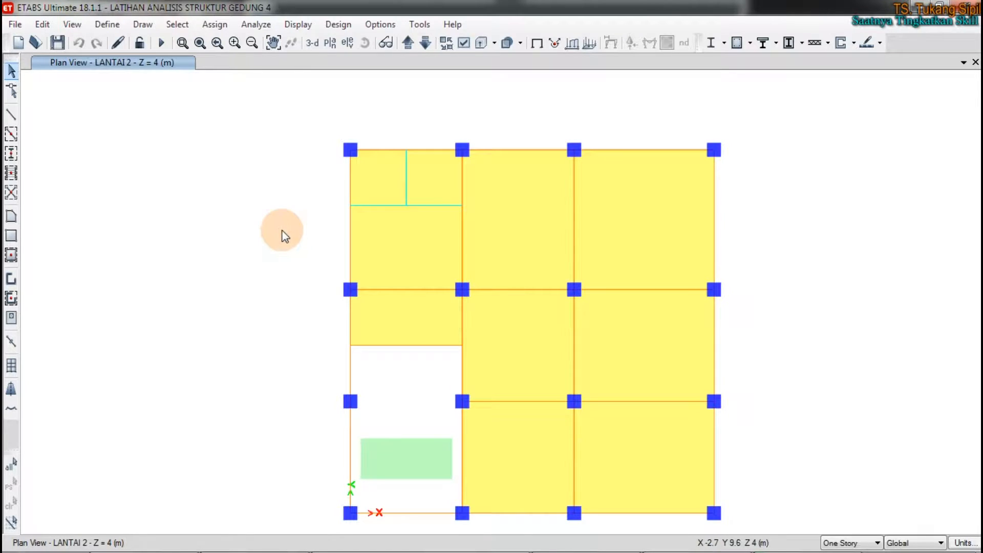
Step: Select all objects of the type Columns and show only those selected objects in the LANTAI 2 plan
click(215, 24)
mouse_move(177, 24)
click(184, 42)
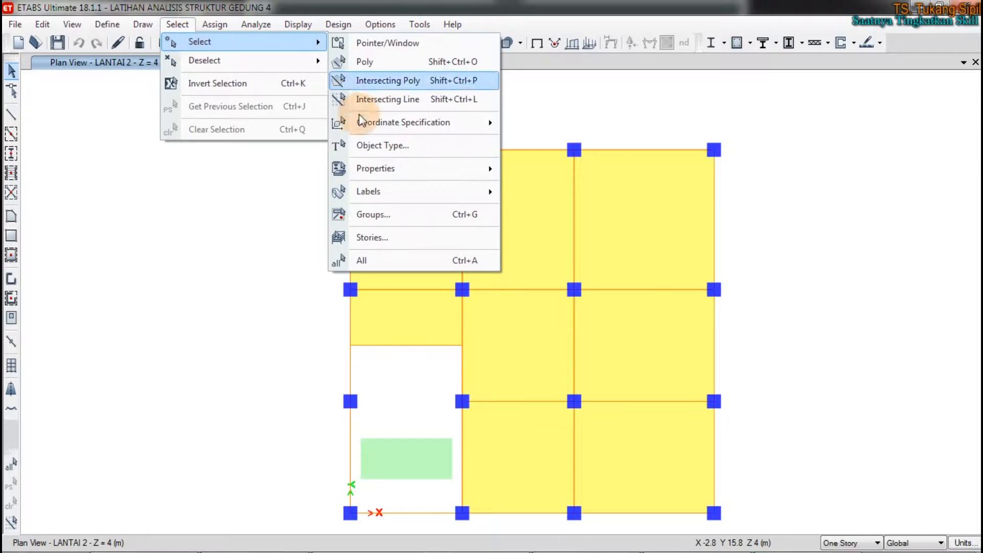
click(369, 144)
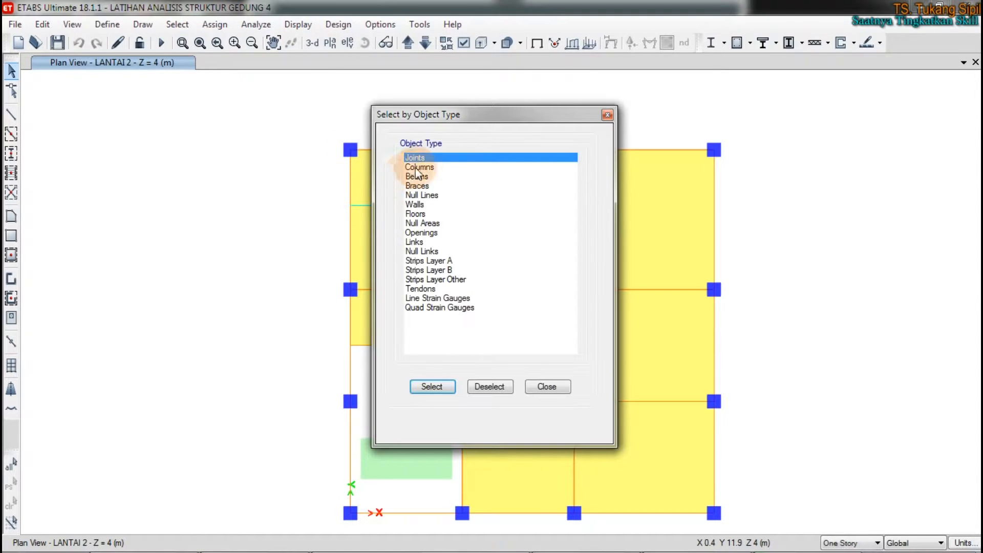
click(415, 167)
click(430, 392)
right_click(238, 315)
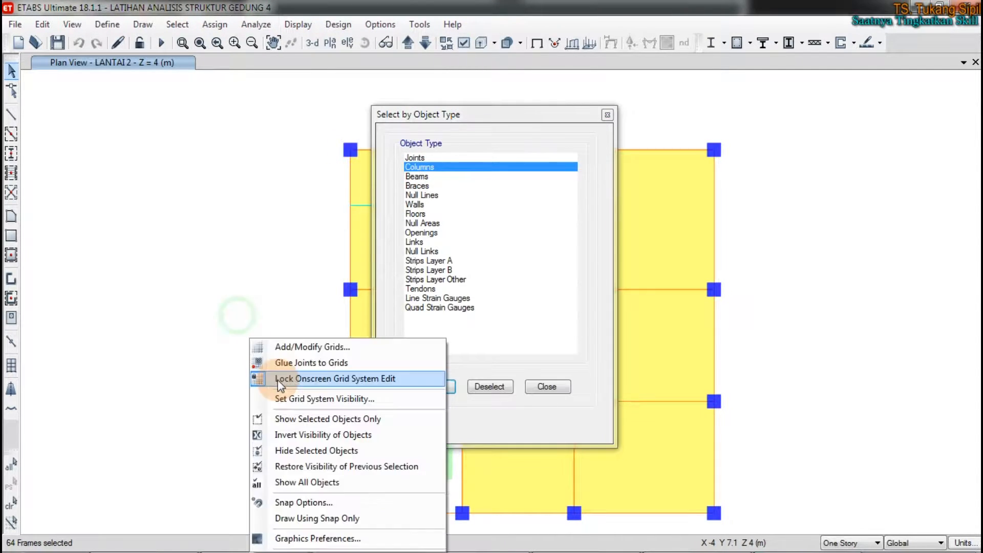
click(297, 421)
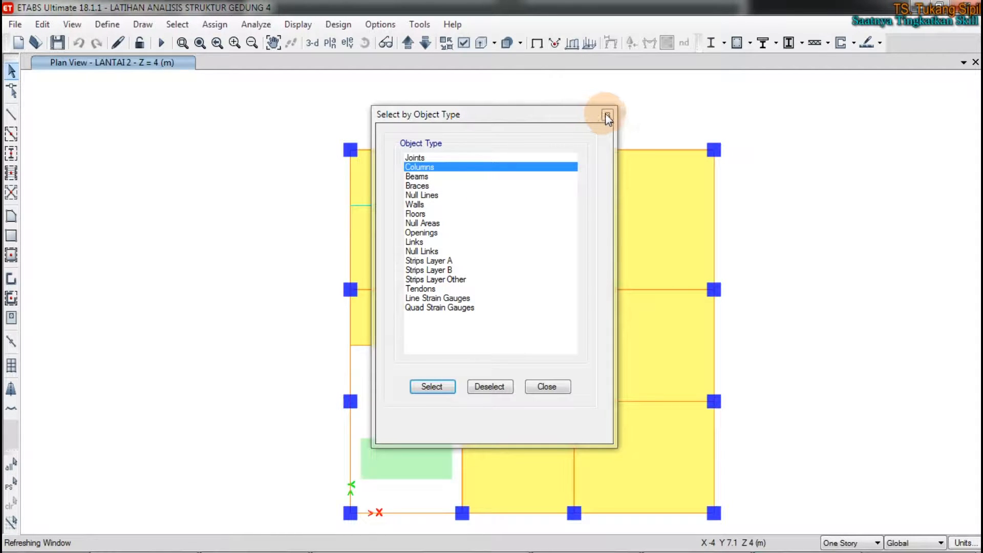
drag(568, 112, 527, 122)
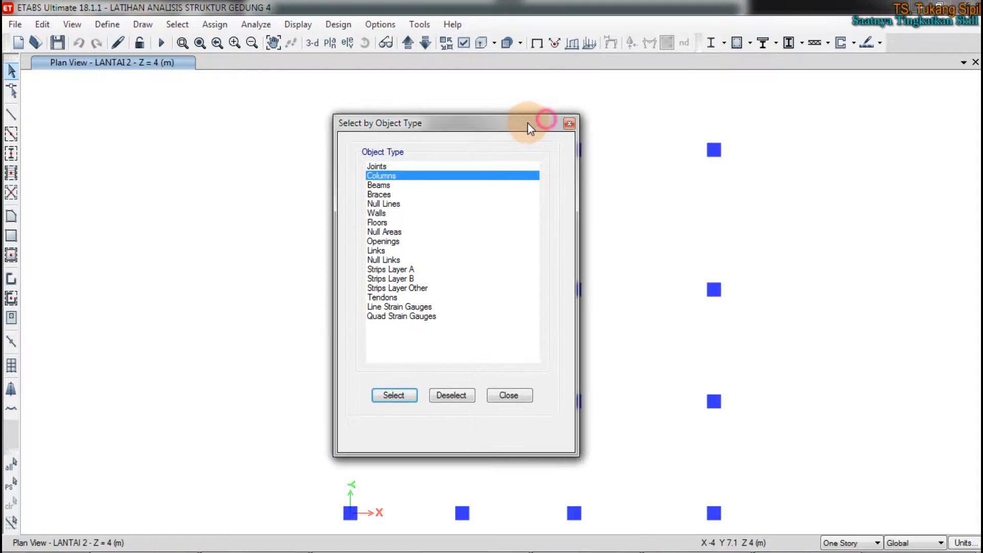
click(568, 124)
Step: Turn on the grid system visibility in the LANTAI 2 plan view
right_click(167, 199)
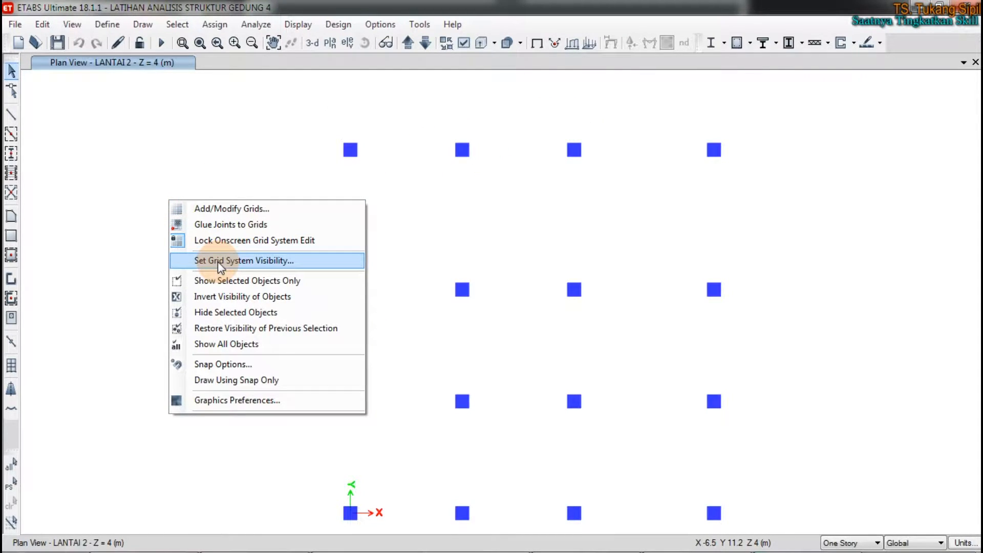
click(217, 261)
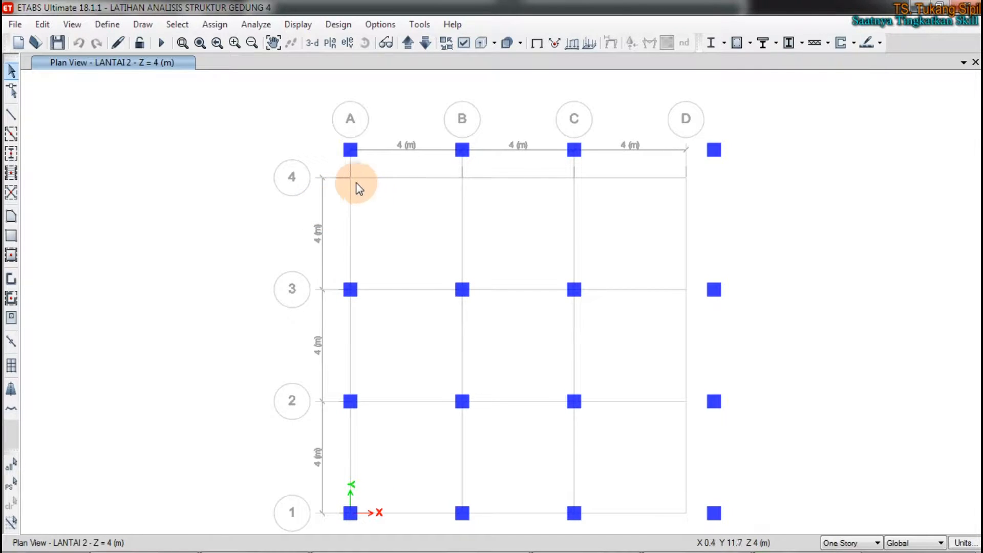
right_click(209, 211)
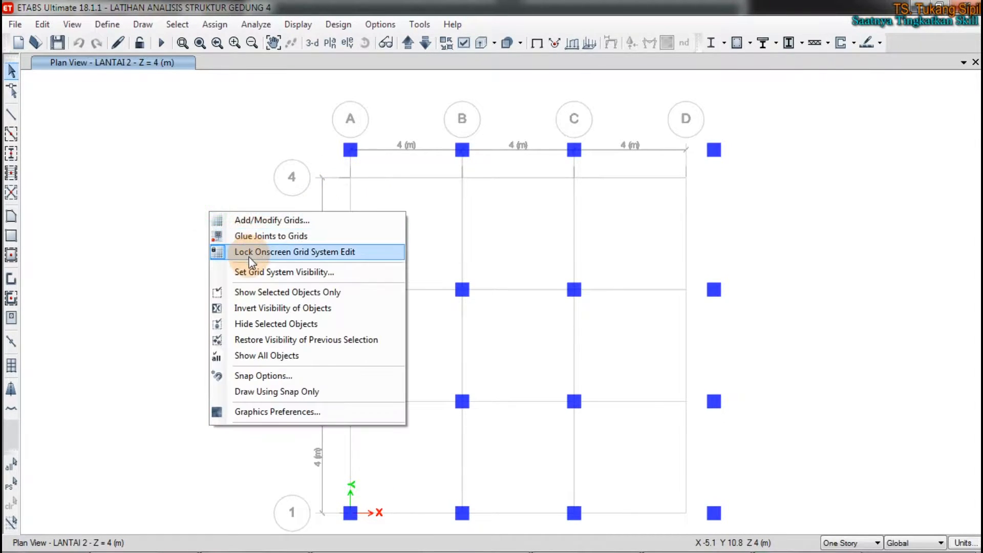
click(226, 98)
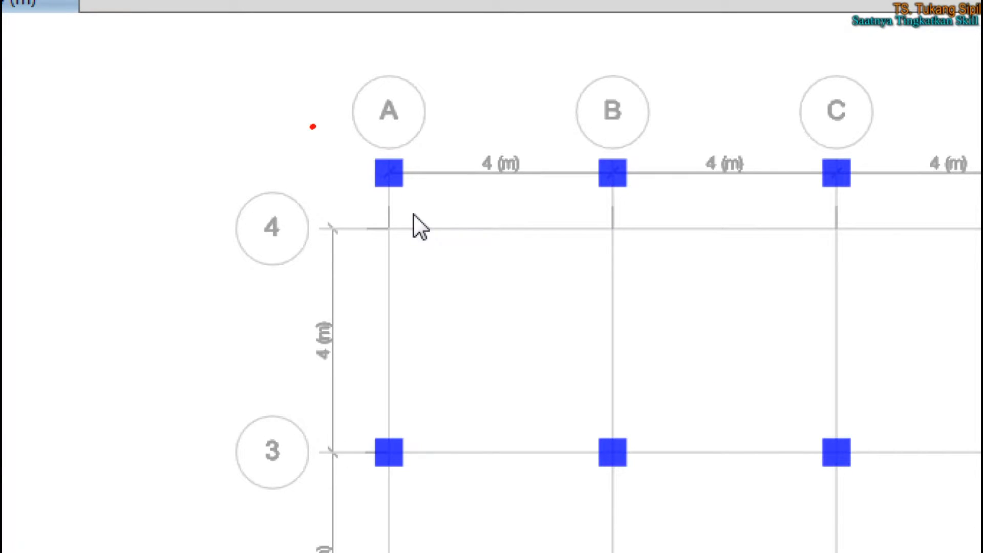
Step: Annotate the enlarged plan with red freehand circles around the column near grid A-4 and around the grid 4 label
mouse_move(410, 158)
mouse_down()
mouse_move(302, 173)
mouse_move(409, 147)
mouse_up()
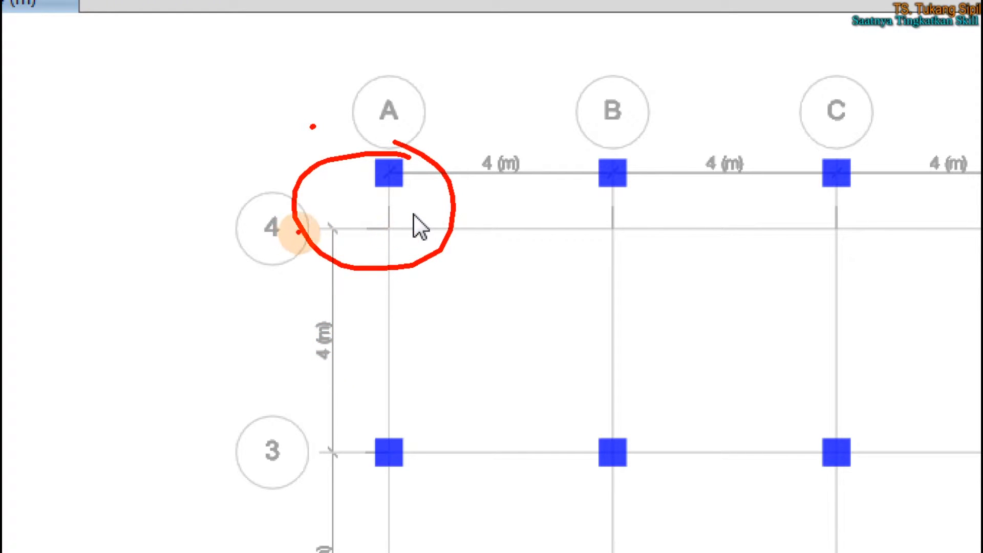
drag(270, 199, 229, 228)
drag(244, 266, 264, 199)
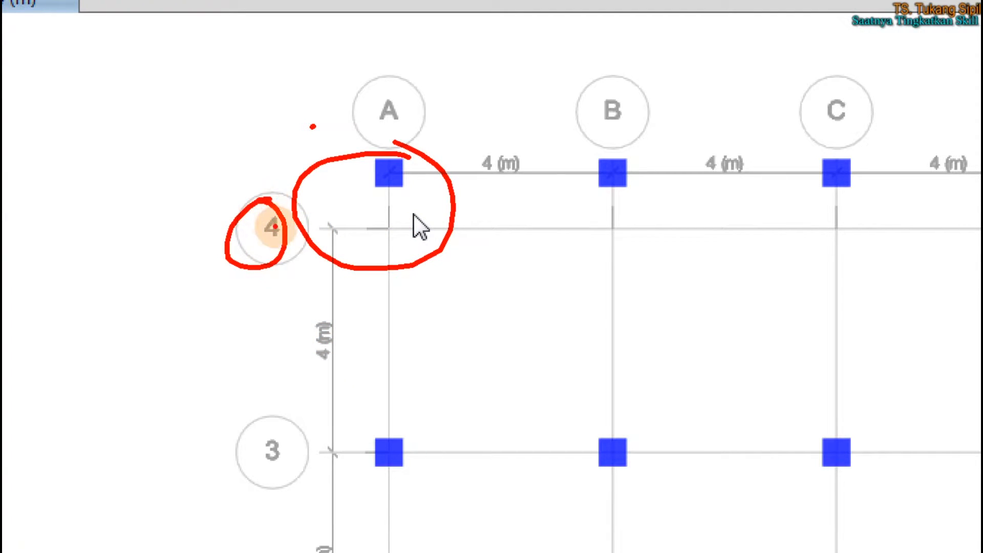
Step: Mark the grid 4 line and the row of the A-4 column with red strokes to show their offset, and leave annotation mode
drag(339, 231, 432, 236)
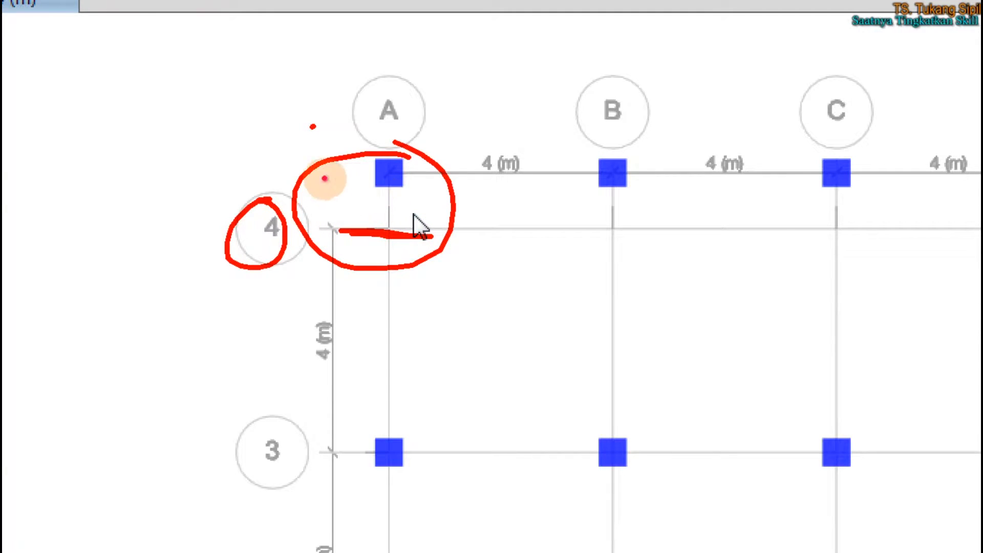
drag(319, 179, 402, 169)
key(Escape)
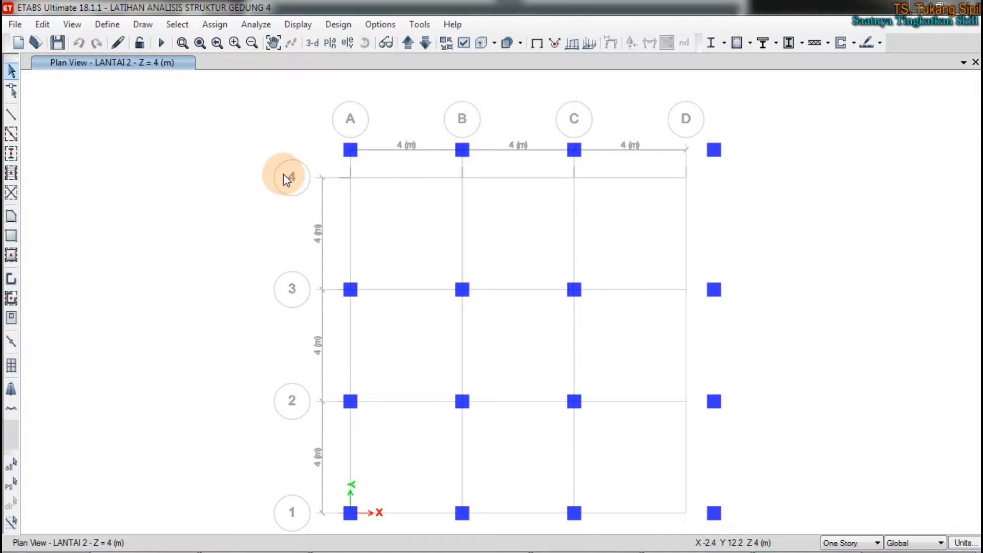
Step: Open grid system G1 for modification, display its grid data as spacing, and set the X spacing of grid C to 5.5 m
right_click(198, 211)
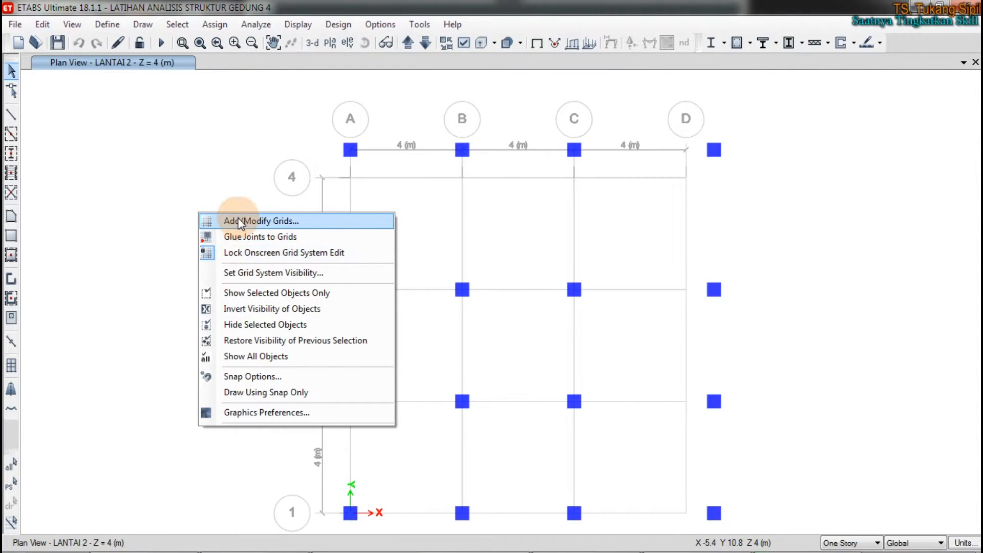
right_click(169, 146)
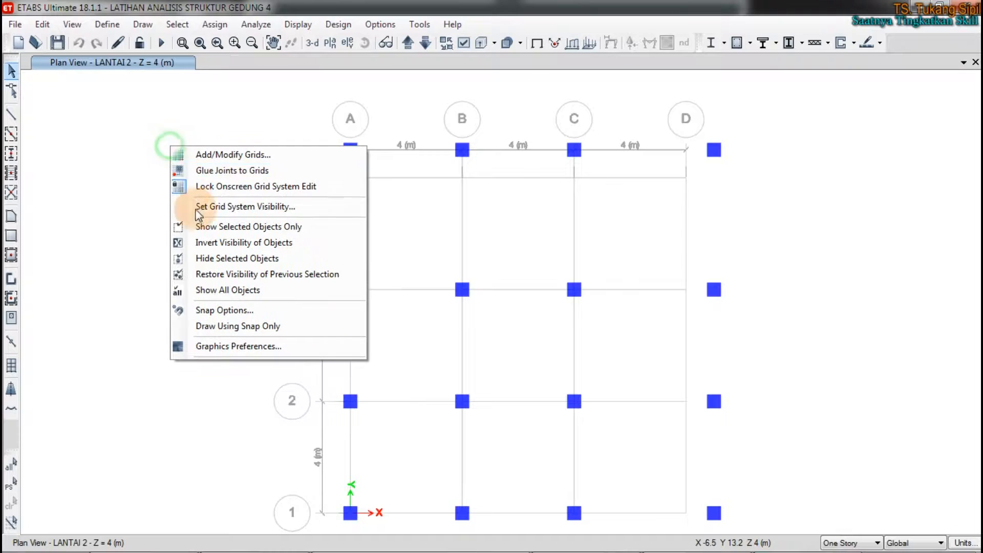
click(235, 155)
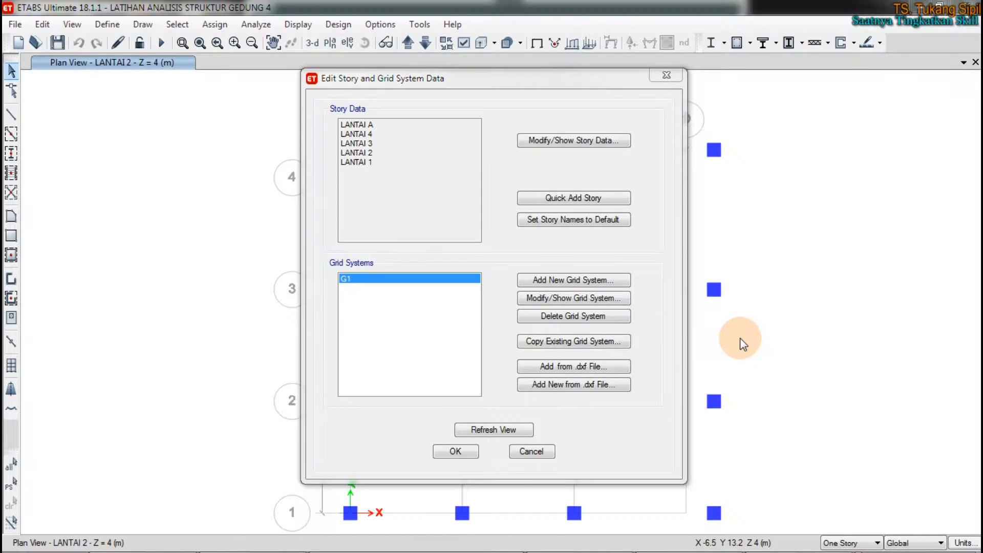
click(572, 297)
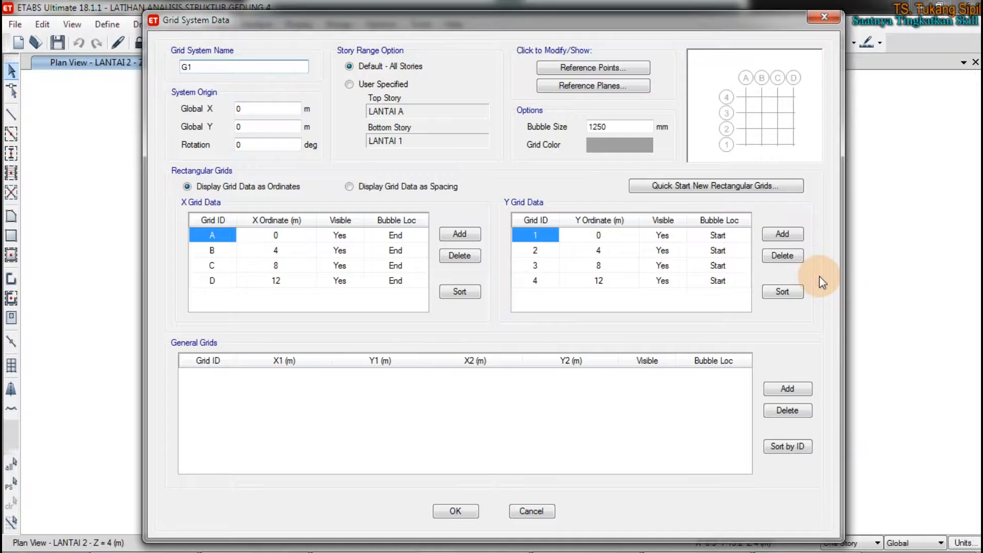
click(350, 187)
click(283, 265)
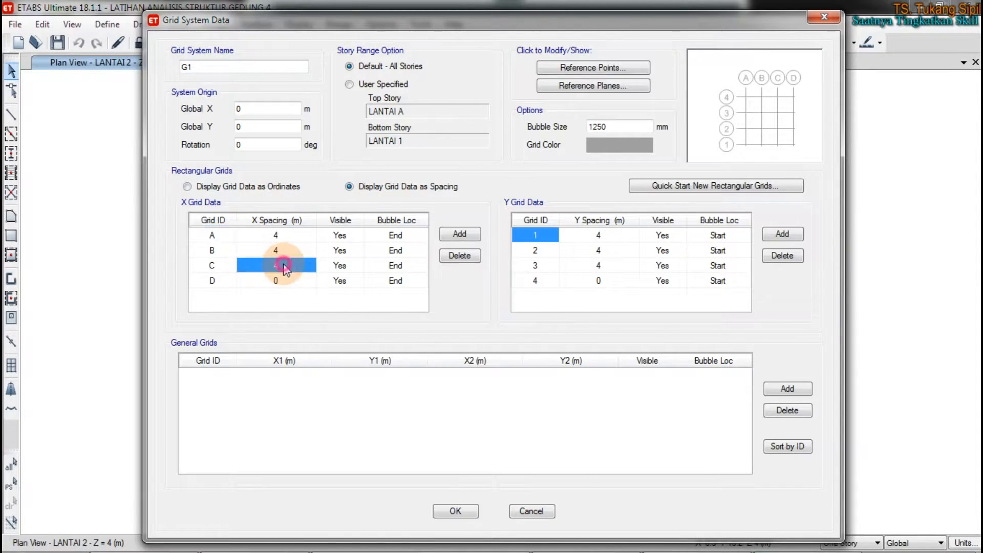
text(5.5)
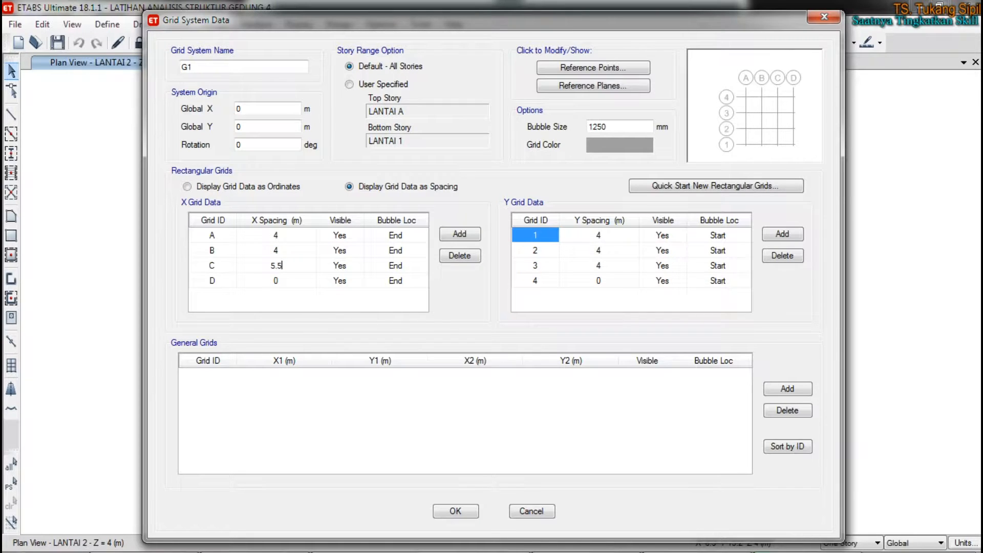
Step: Set the Y spacing of grid 3 to 5.5 m and display the grid data as ordinates
click(606, 265)
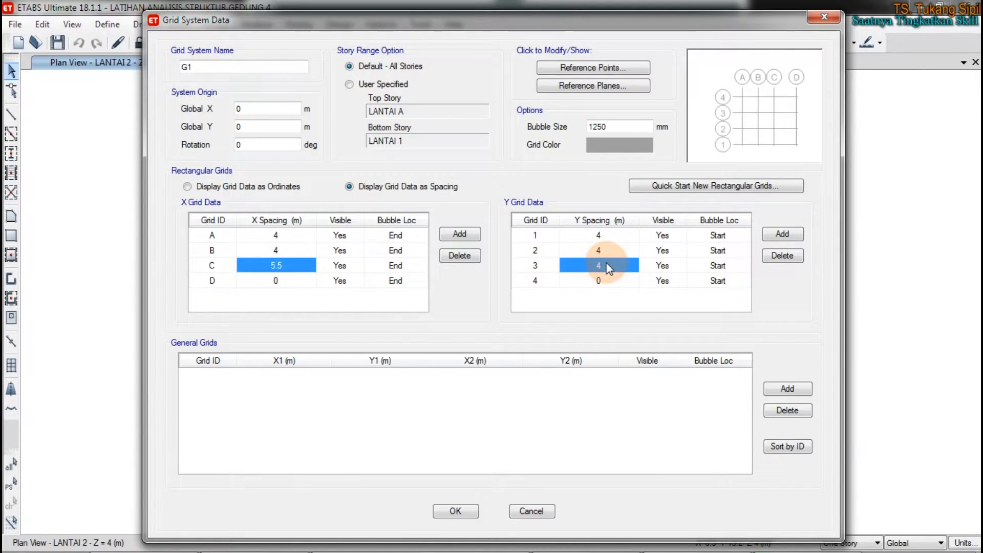
text(5.5)
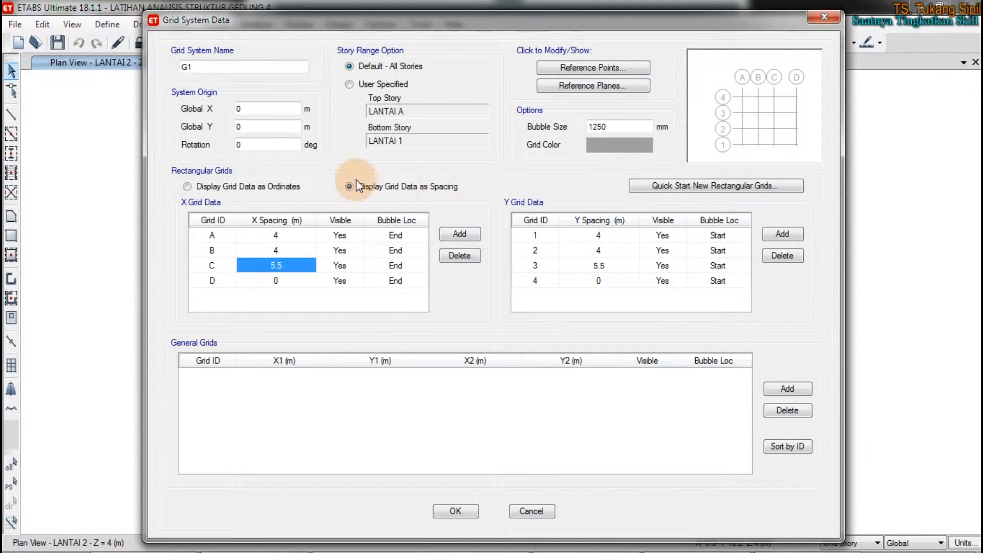
click(226, 187)
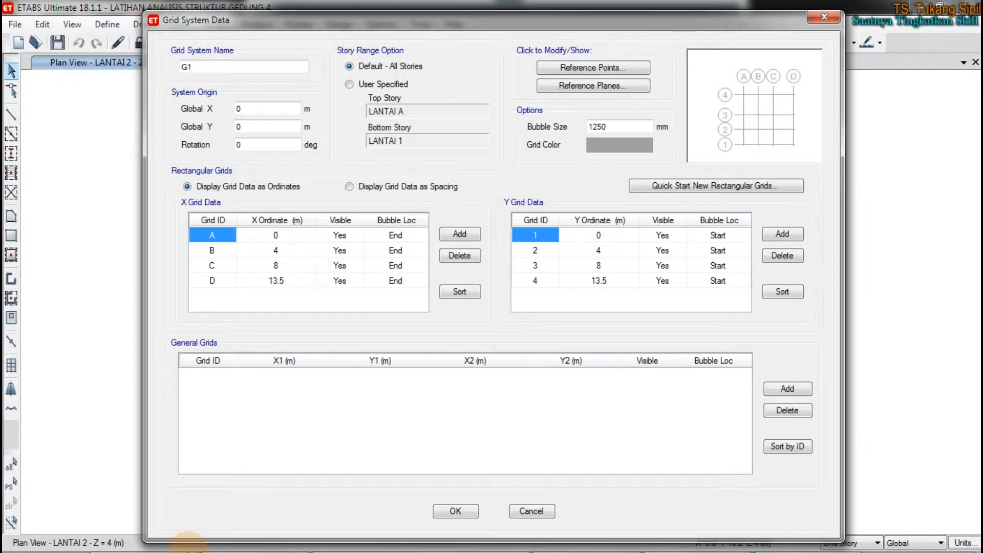
Step: Switch to the Excel planning workbook and examine the building plan and its overall LX and LY dimensions on the 1. Geometri sheet
click(170, 518)
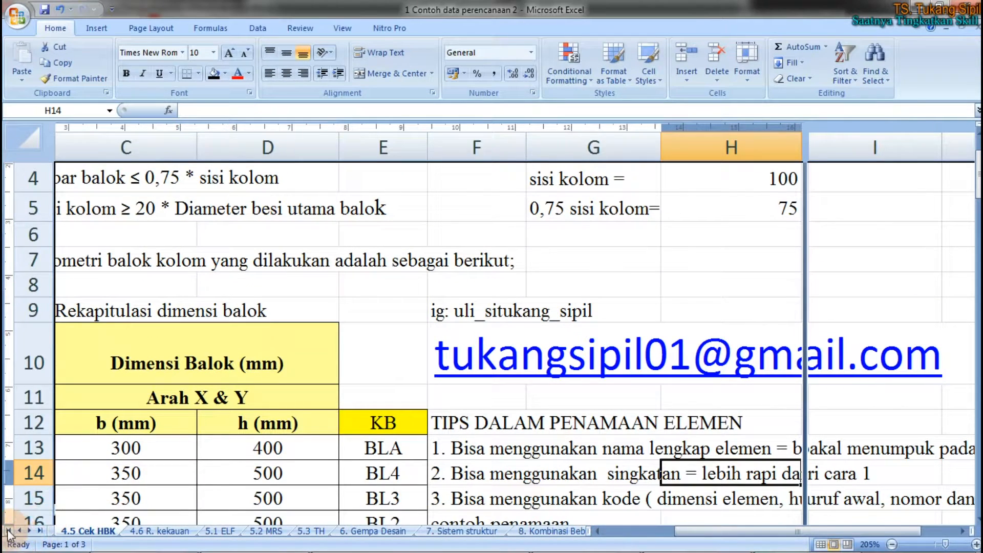
click(8, 530)
click(144, 530)
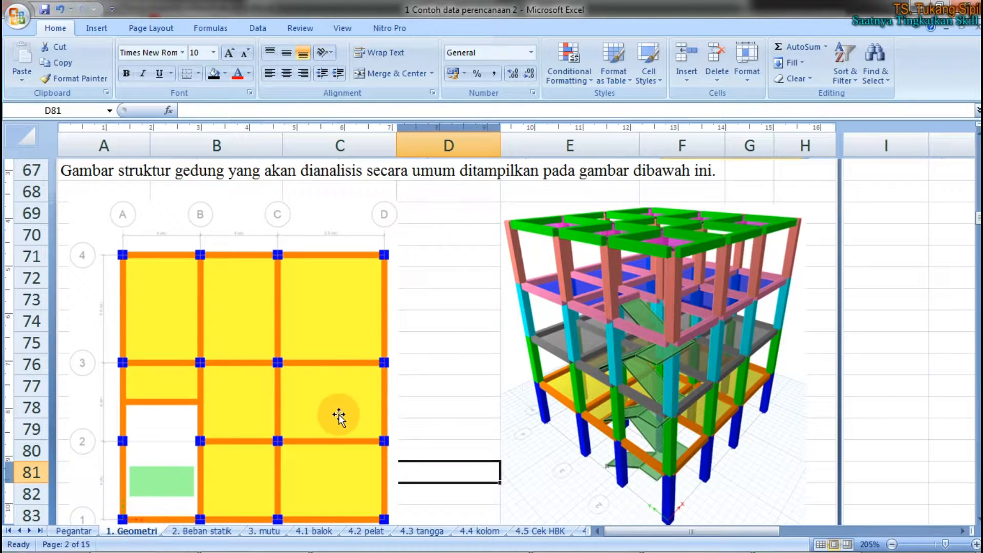
scroll(338, 412, down, 5)
scroll(377, 407, down, 4)
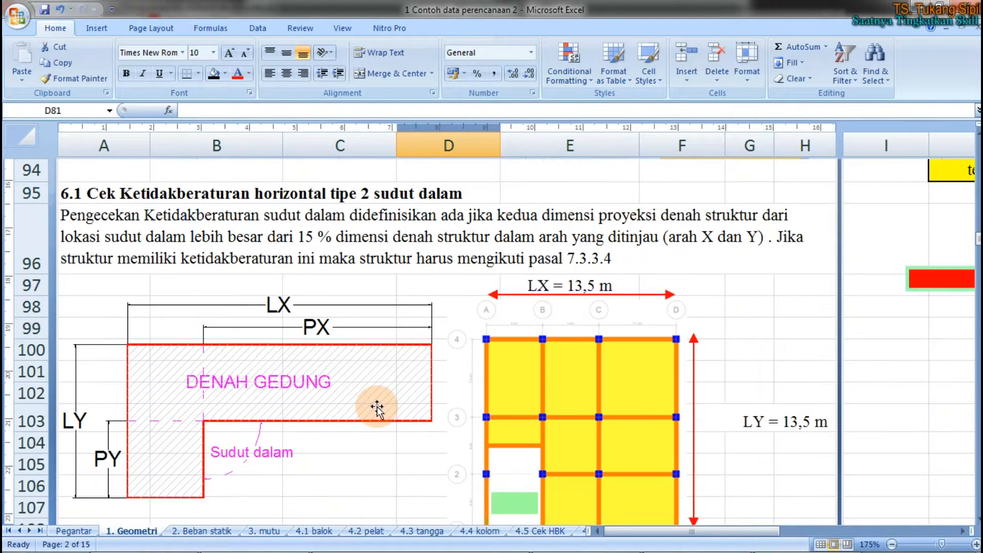
scroll(568, 328, down, 2)
scroll(694, 257, up, 2)
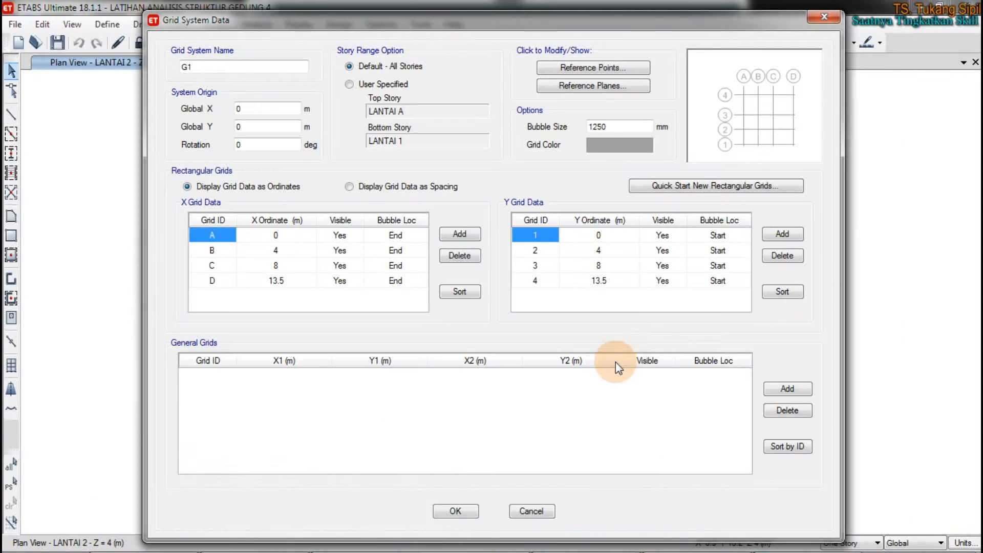
Step: Back in ETABS, sort the X grid data, accept the G1 changes, and refresh the plan view to compare the columns with the new grid
click(463, 293)
click(459, 513)
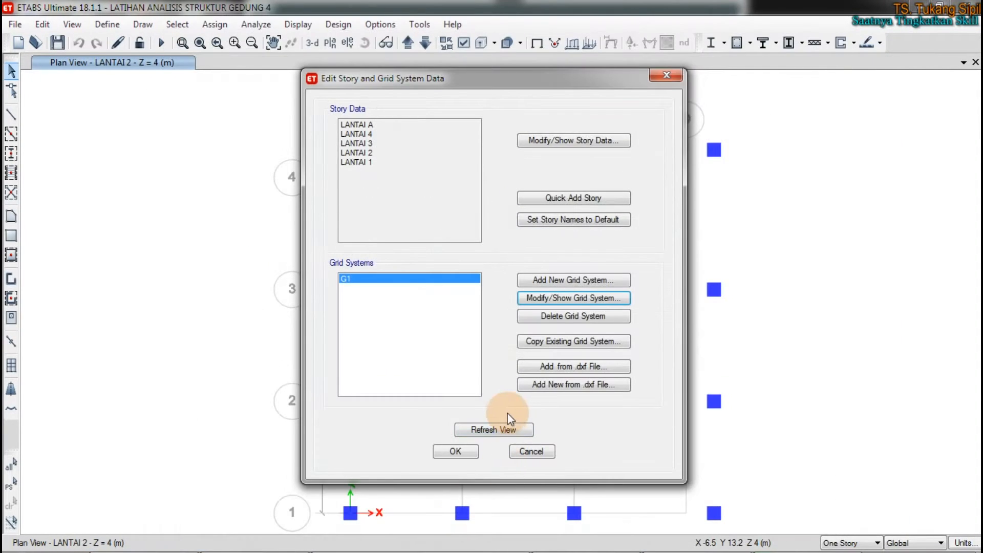
click(498, 431)
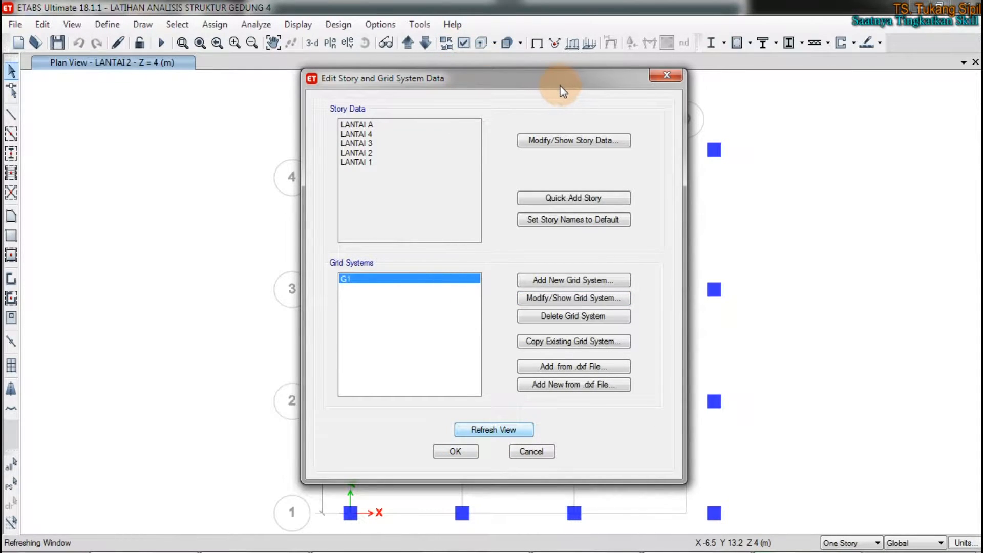
drag(569, 82, 134, 91)
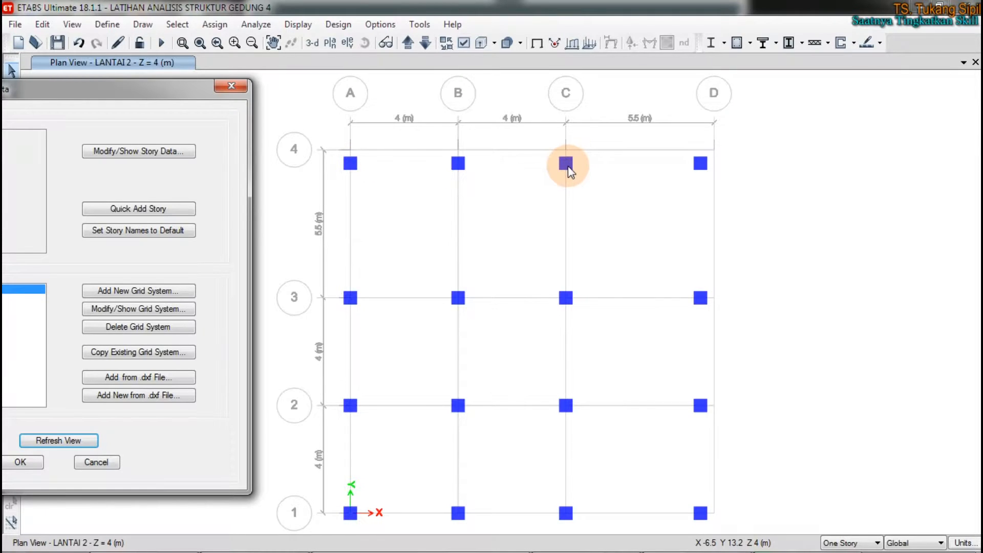
drag(188, 88, 504, 67)
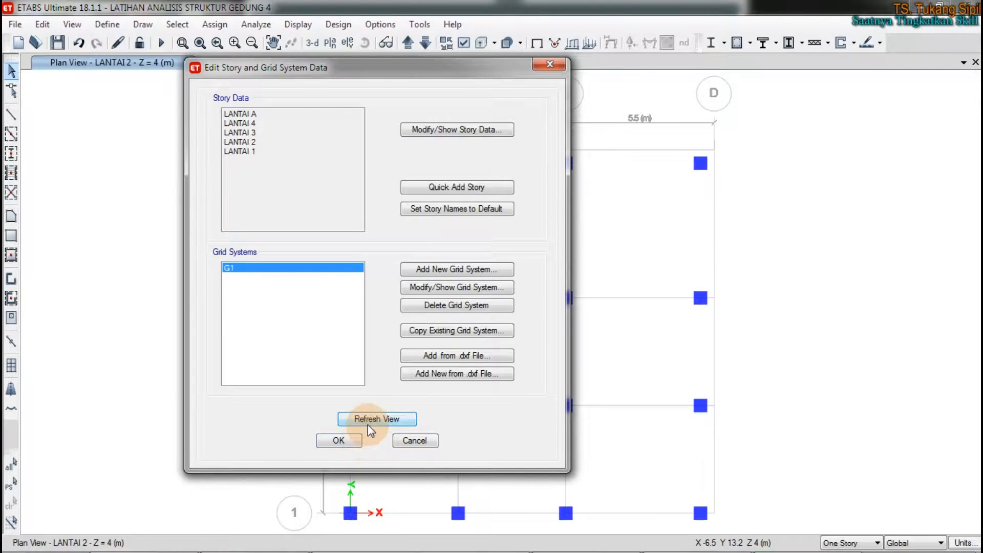
click(338, 440)
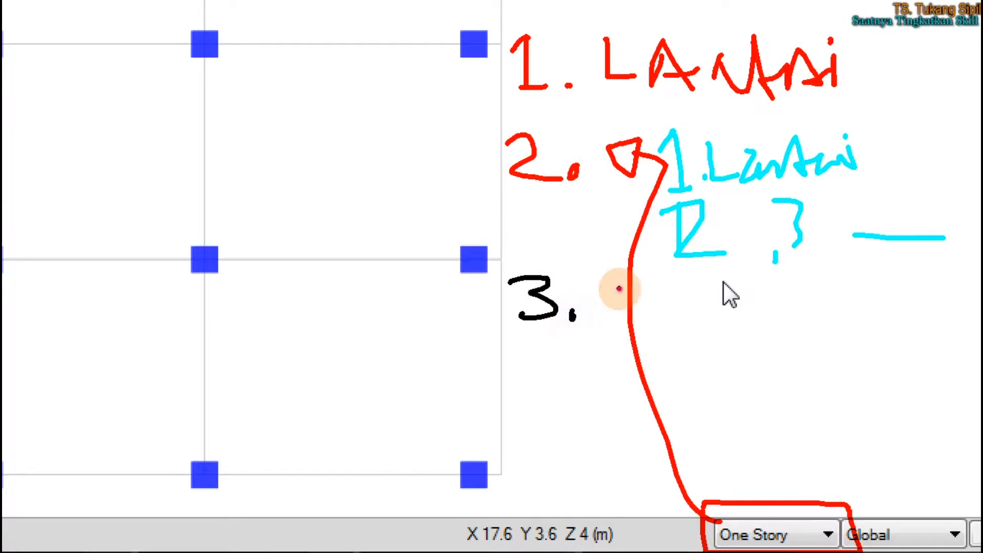
Step: Complete note 3 with black handwriting reading "I.L" and a circled "ALL", and leave annotation mode
click(662, 322)
drag(673, 291, 700, 326)
mouse_move(779, 293)
mouse_down()
mouse_move(891, 355)
mouse_move(772, 292)
mouse_move(840, 344)
mouse_move(860, 342)
mouse_up()
drag(861, 307, 882, 339)
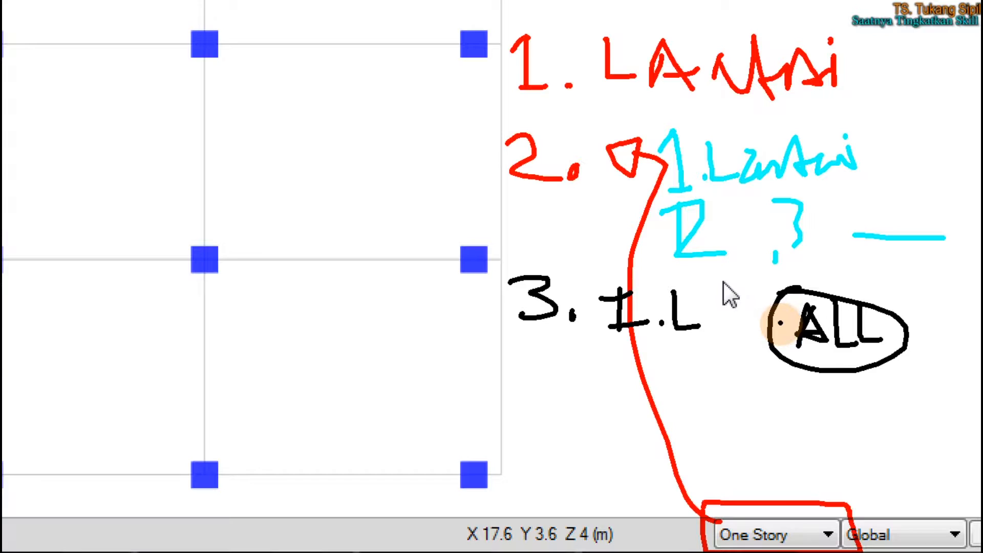
key(Escape)
click(616, 390)
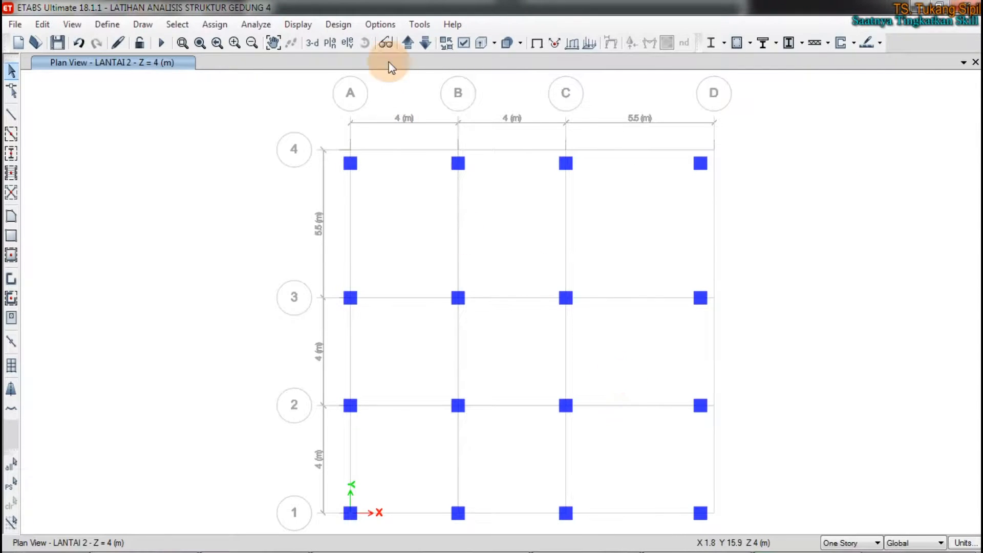
Step: Add a 3-D view beside the plan and mark the gap between the roof slab's edge and the grid with black strokes
click(963, 62)
click(909, 92)
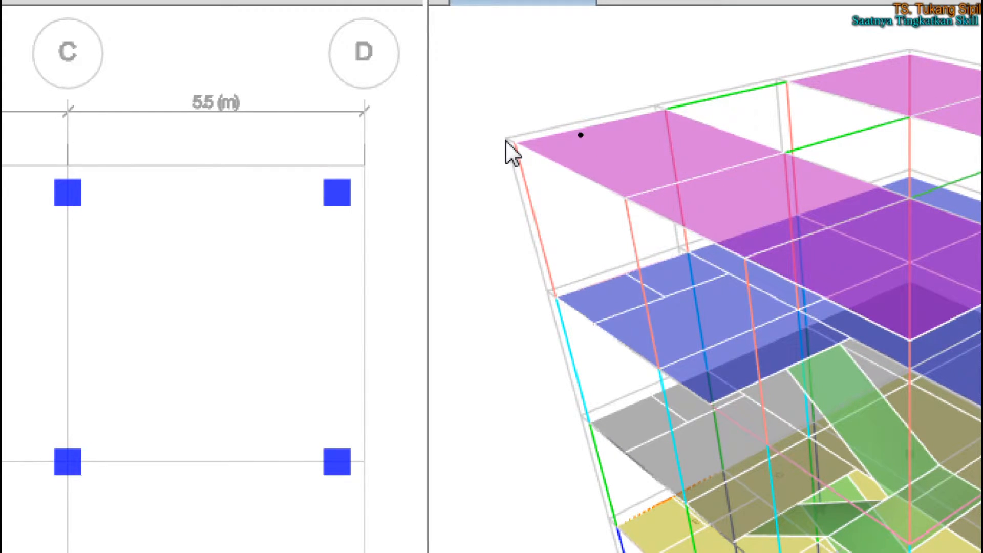
mouse_move(557, 123)
mouse_down()
mouse_move(641, 108)
mouse_move(594, 122)
mouse_up()
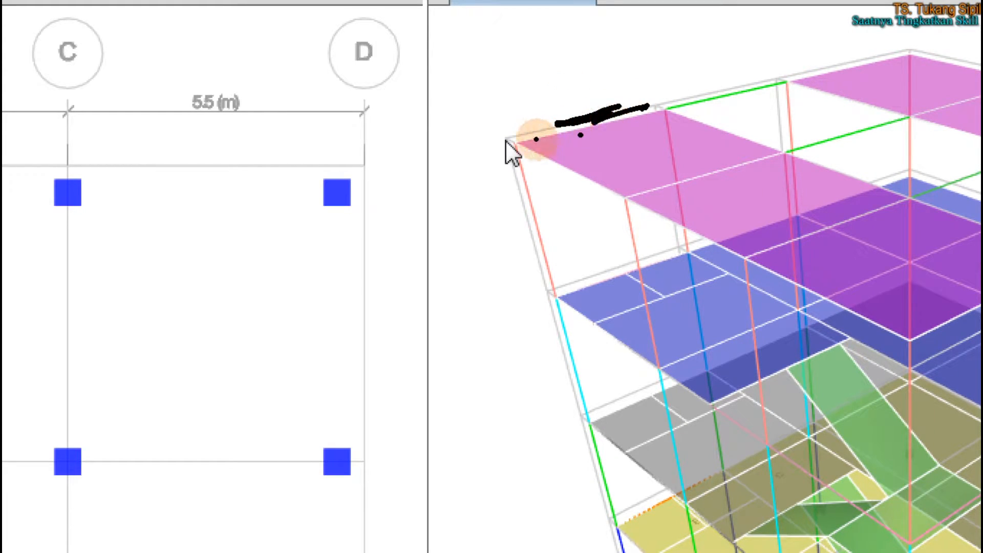
mouse_move(520, 146)
mouse_down()
mouse_move(555, 134)
mouse_move(528, 139)
mouse_up()
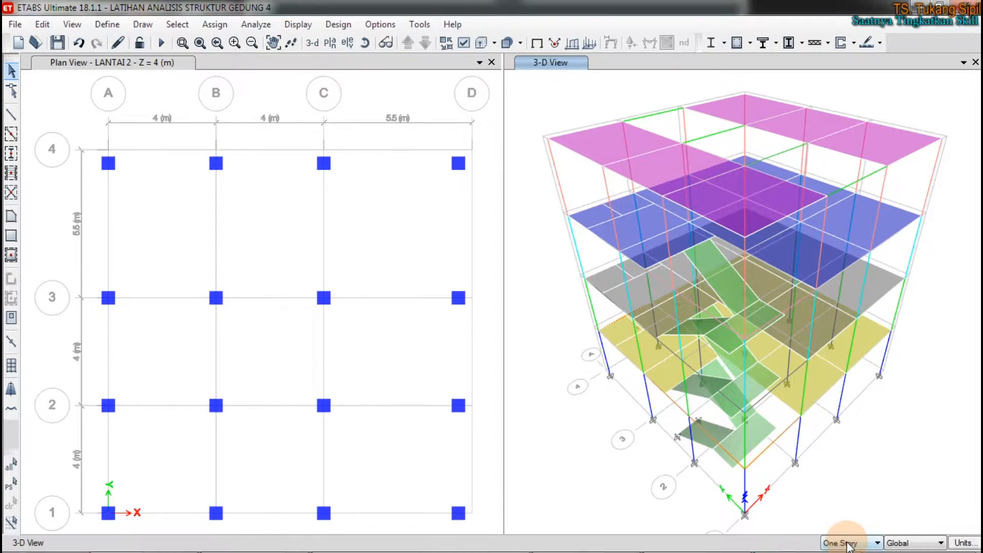
Step: Select the four columns near grid 4 in the LANTAI 2 plan and move them by a Delta Y of 0.5 m
click(414, 216)
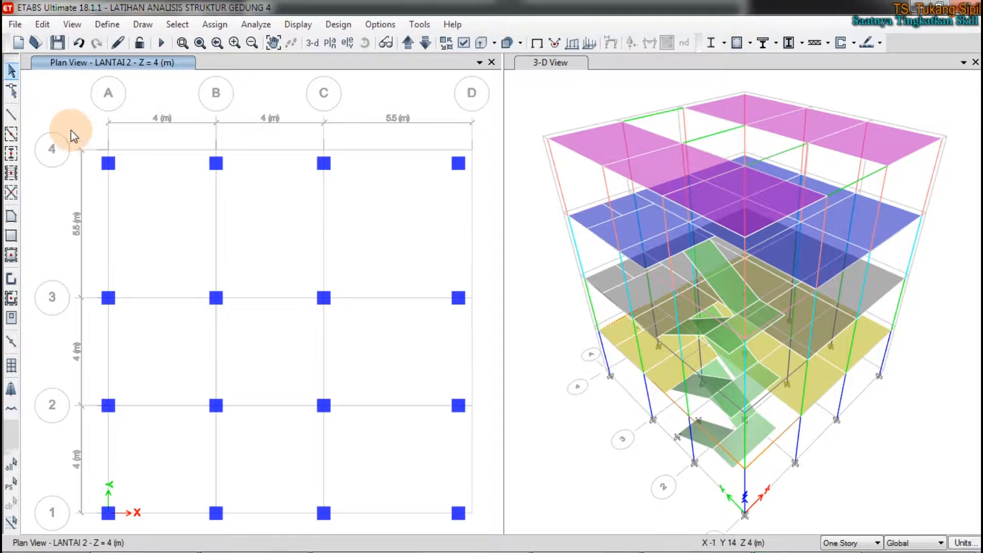
drag(57, 109, 487, 204)
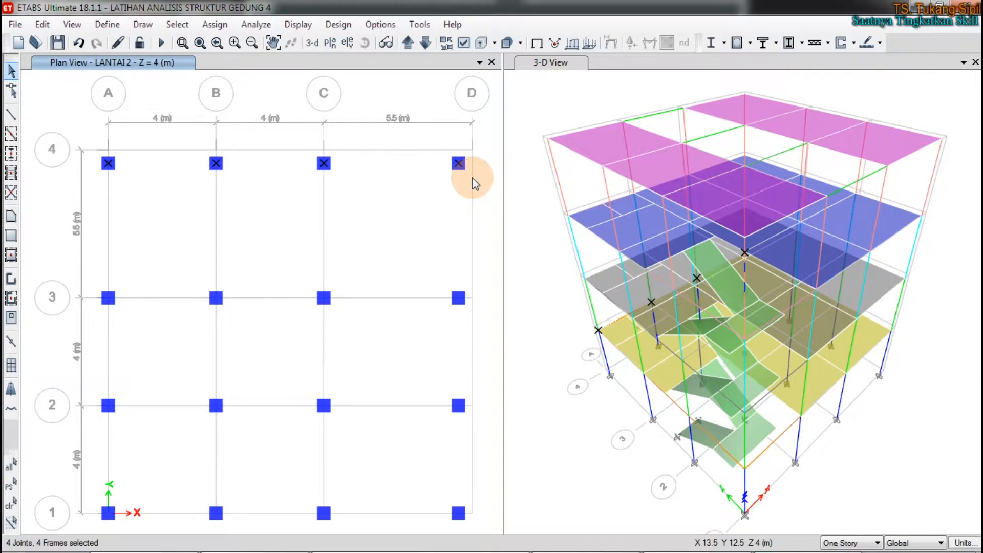
key(ctrl+m)
drag(441, 188, 534, 187)
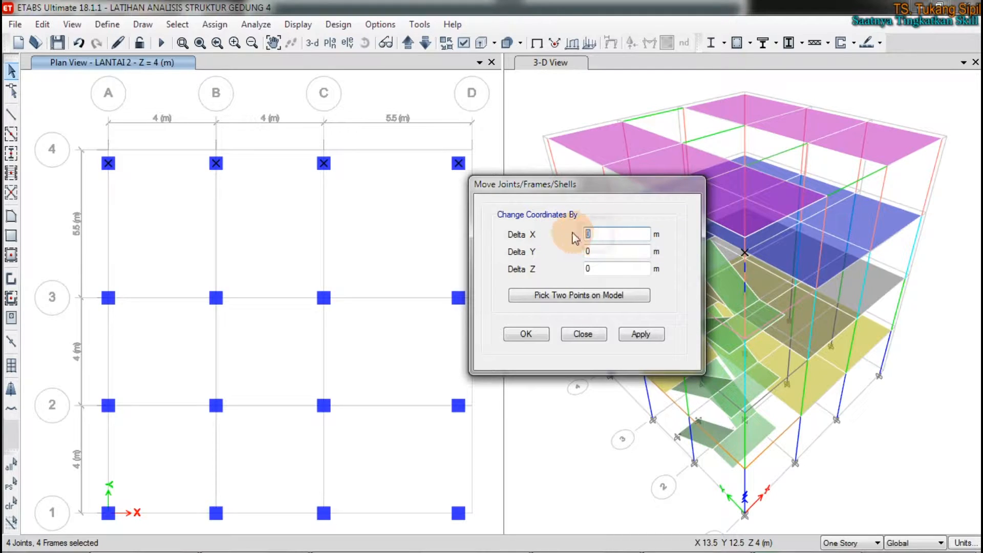
click(595, 251)
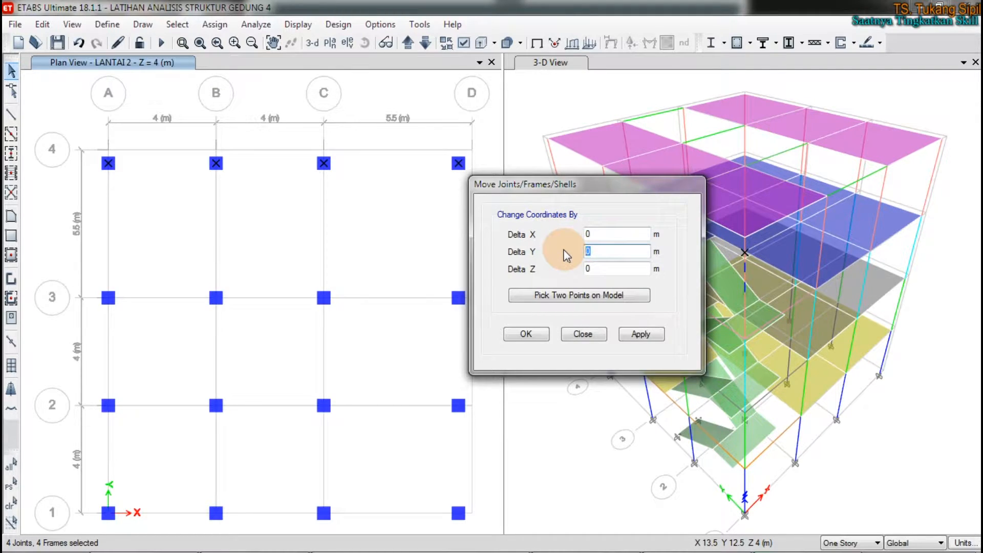
text(.5)
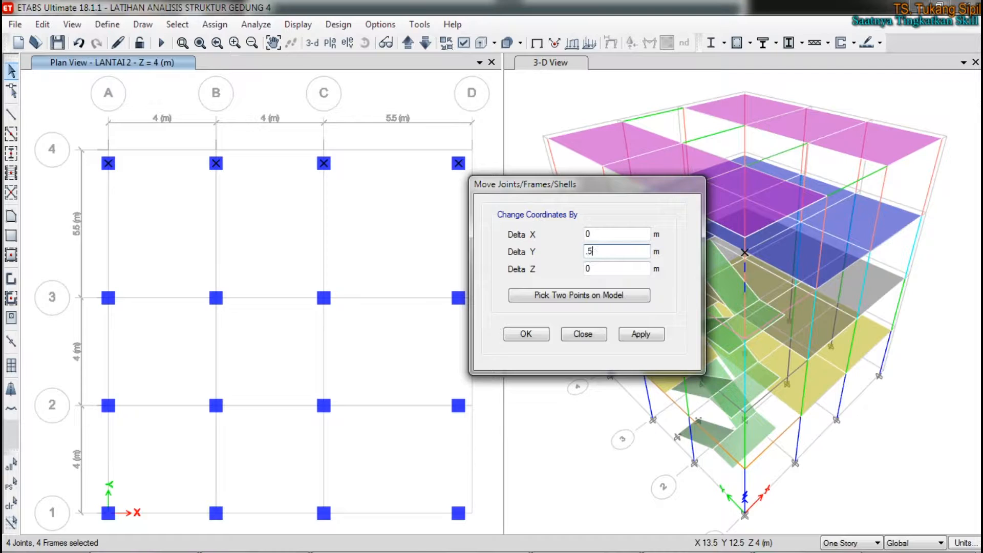
click(639, 335)
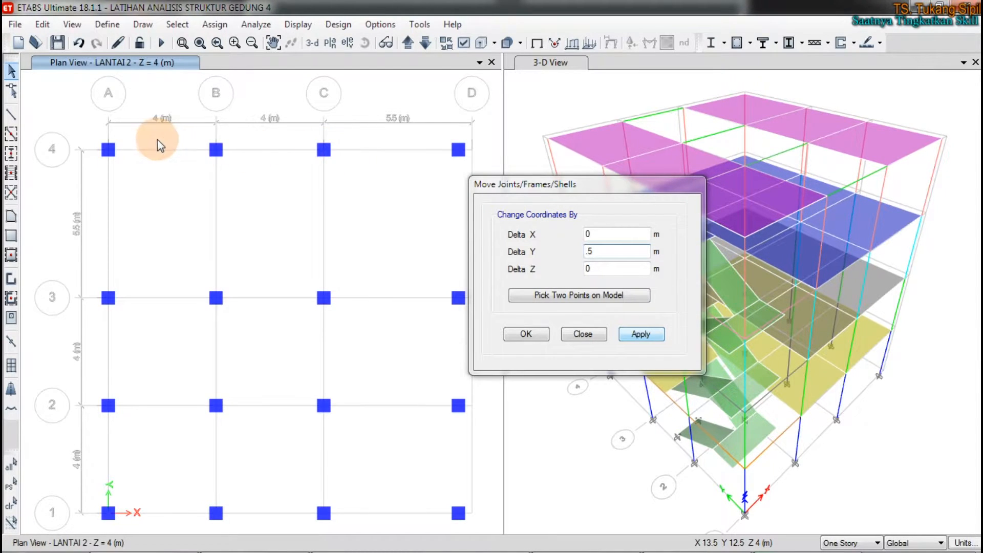
Step: Select the four columns along grid D in the LANTAI 2 plan and move them by a Delta X of 0.5 m with Delta Y 0
drag(623, 185, 712, 176)
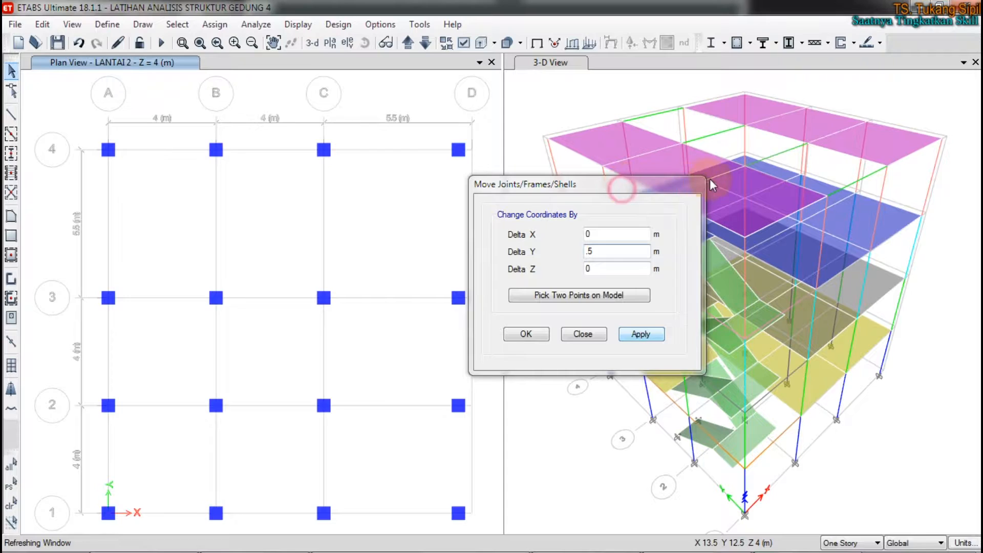
click(556, 184)
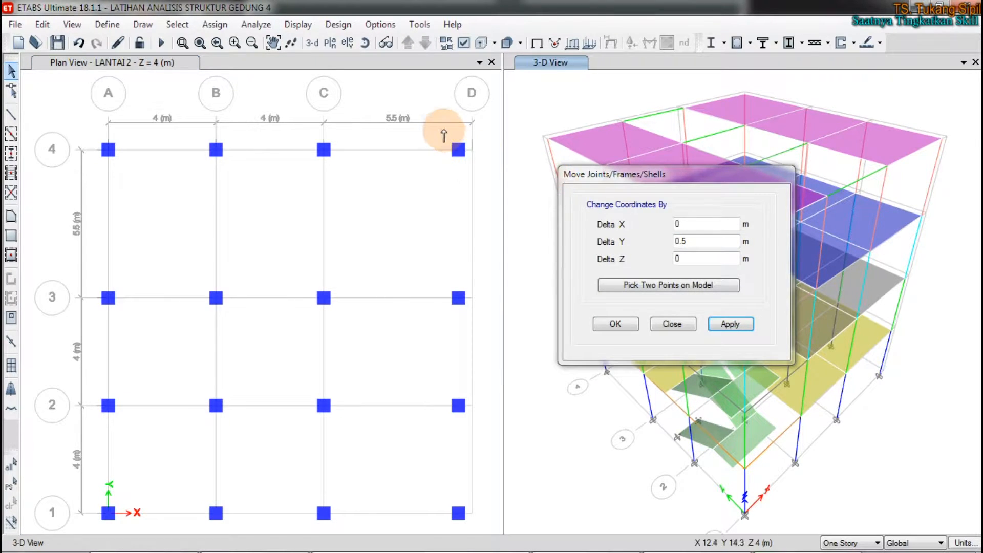
click(11, 70)
drag(443, 131, 490, 543)
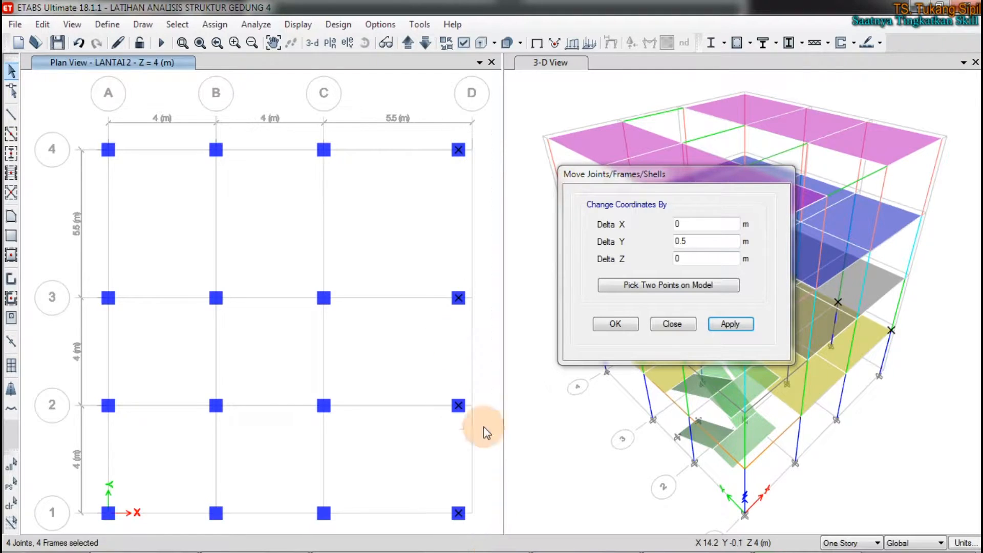
click(693, 240)
drag(694, 241, 626, 246)
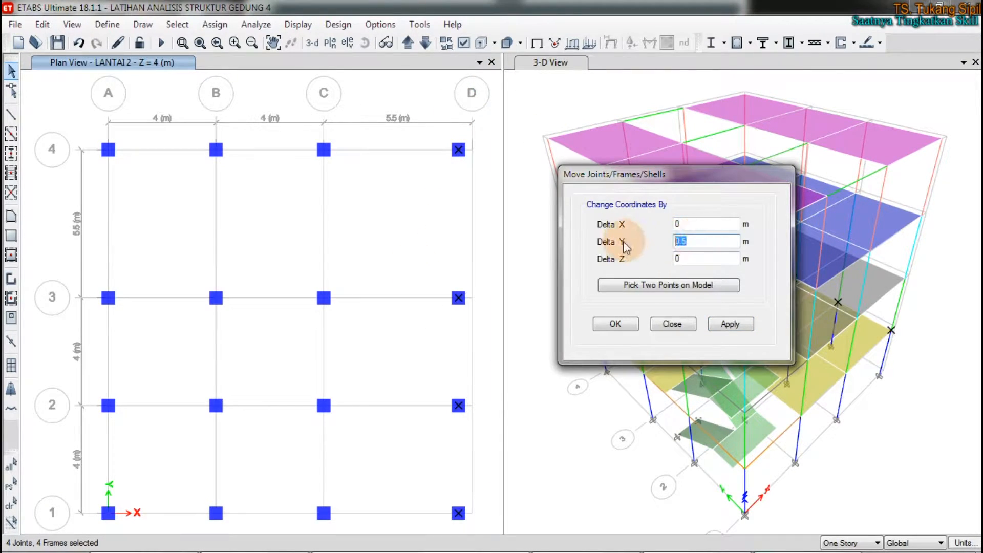
text(0)
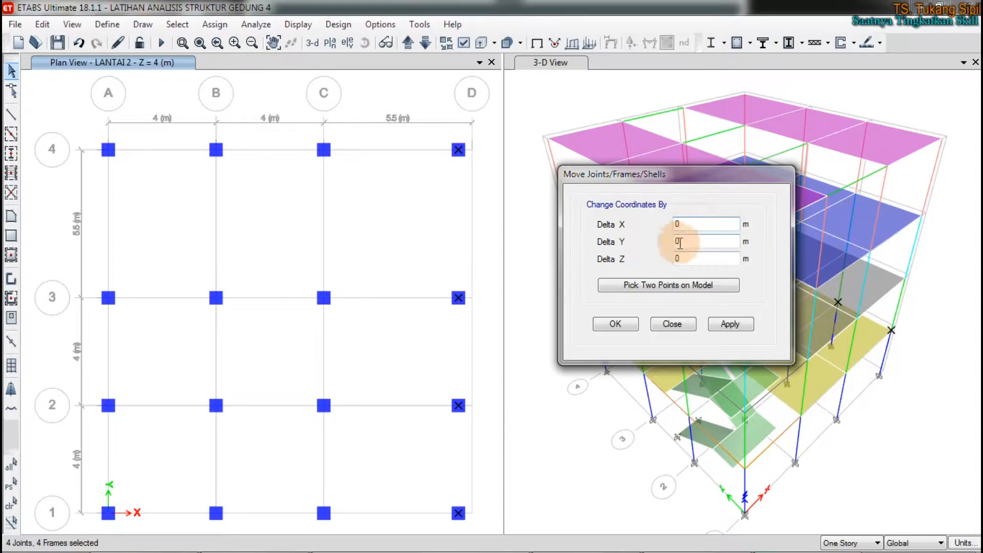
click(682, 224)
text(.5)
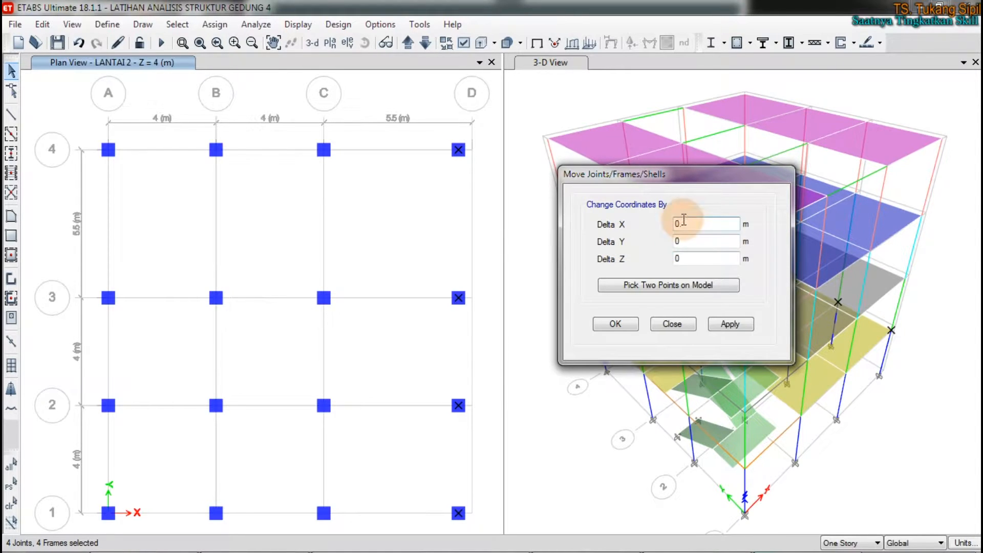
click(723, 325)
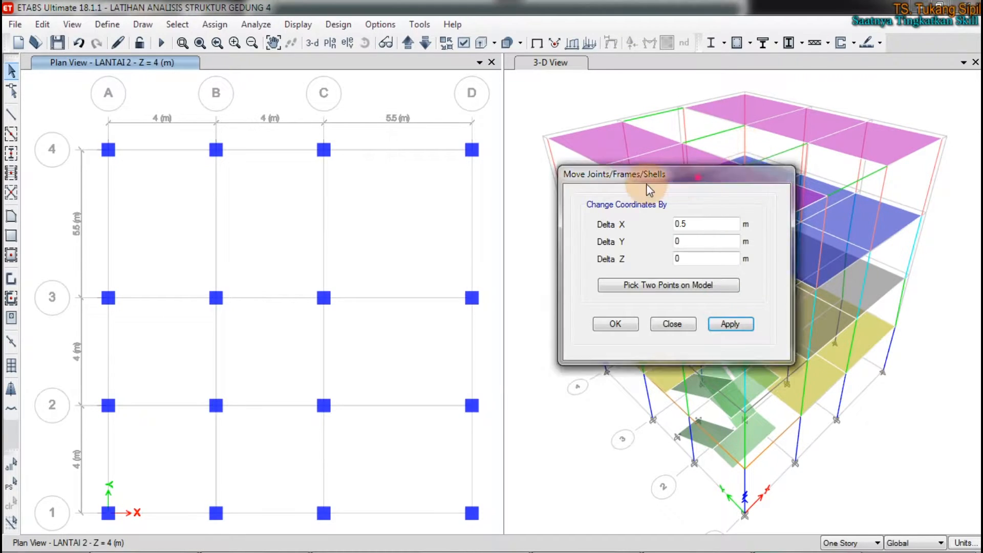
Step: Zoom and rotate the 3-D view to examine the moved columns around grid A-4
drag(708, 180, 298, 258)
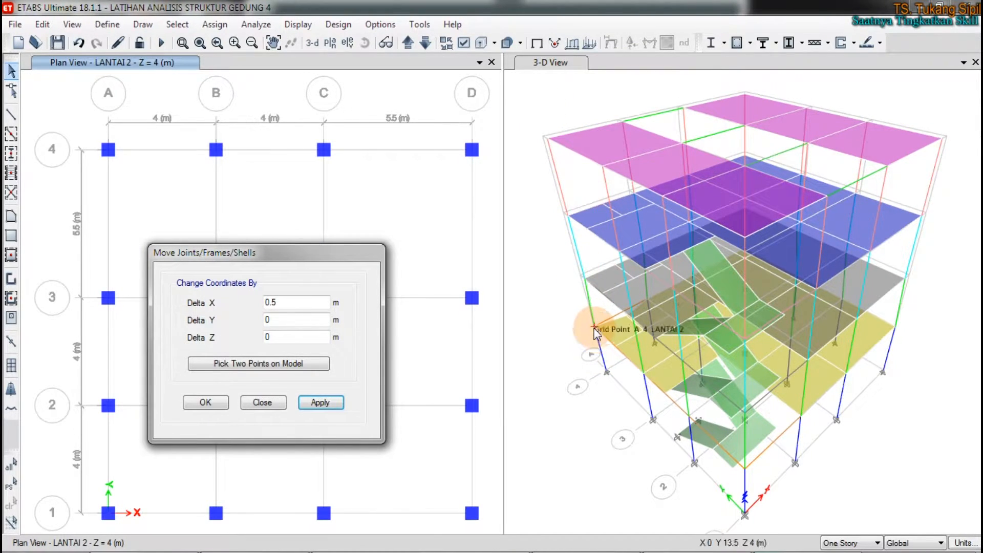
click(591, 369)
scroll(594, 347, up, 5)
middle_drag(605, 332, 607, 325)
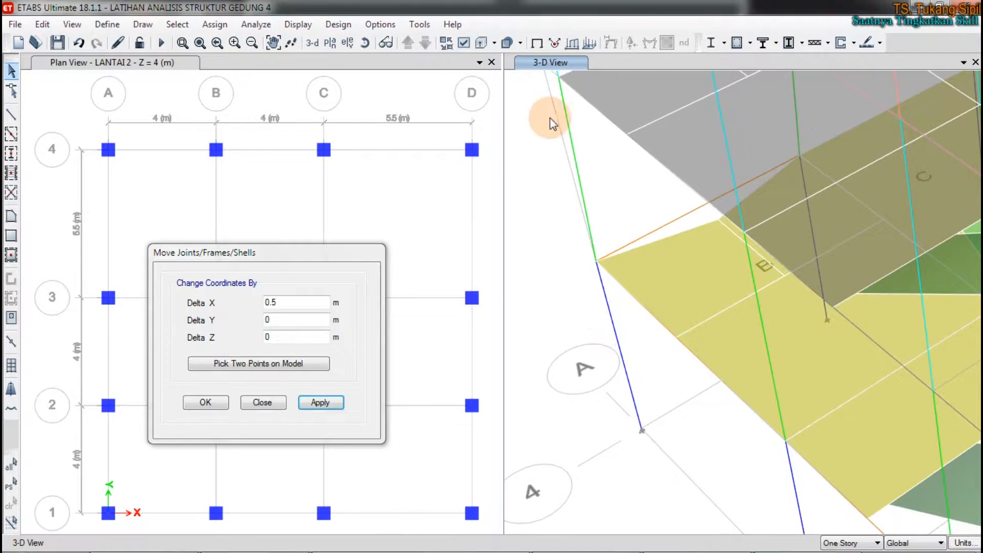
click(364, 43)
drag(765, 274, 660, 404)
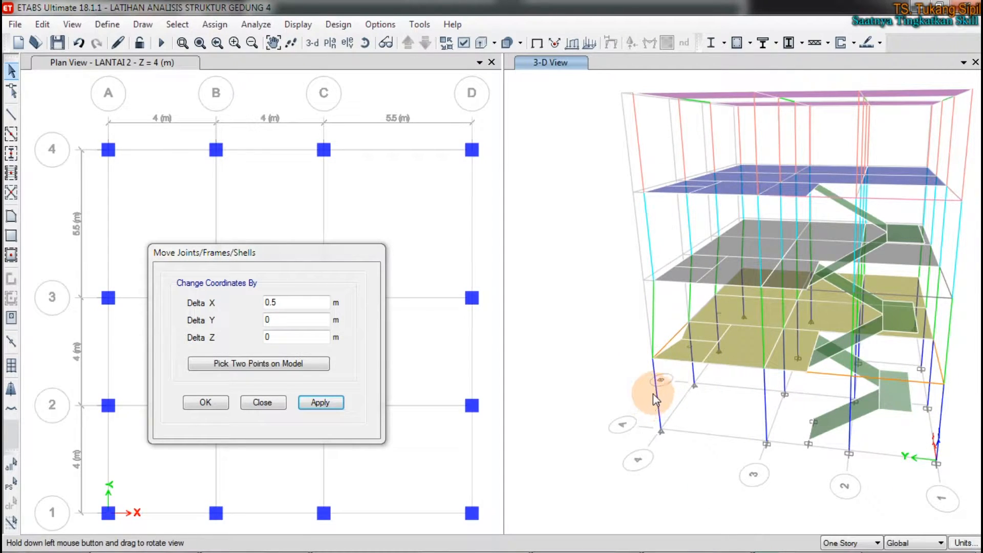
Step: Select the lowest column at grid A-4 in the 3-D view and set the story scope to Similar Stories
click(654, 394)
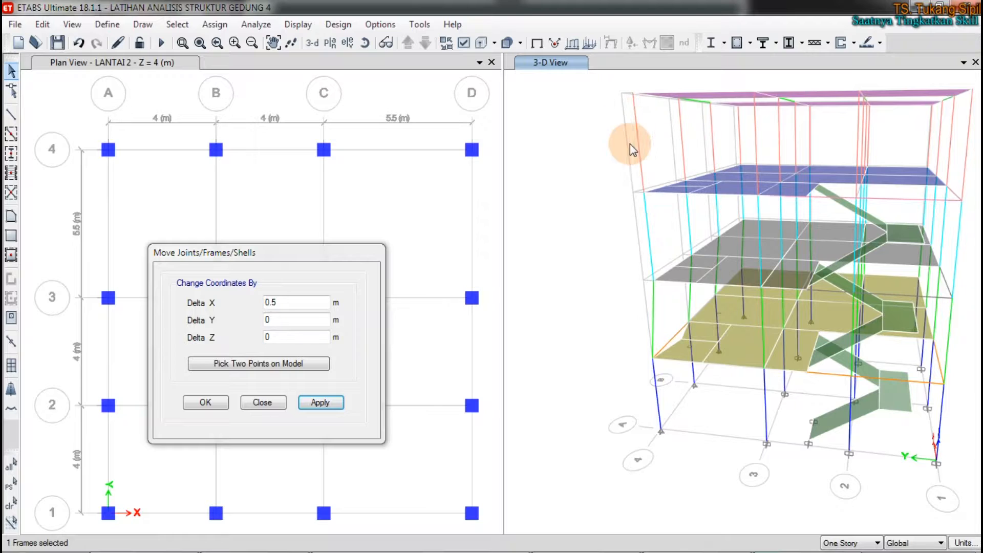
click(843, 543)
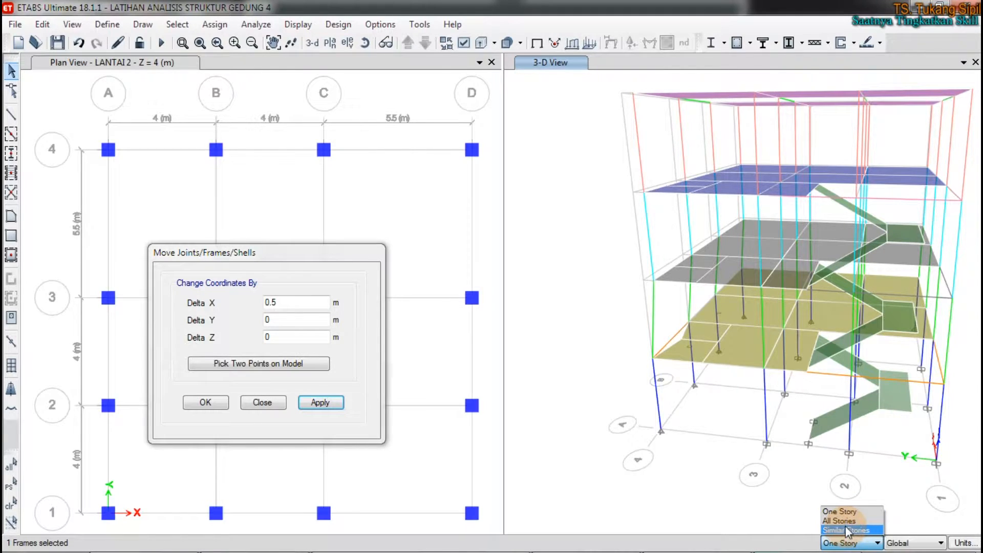
click(847, 530)
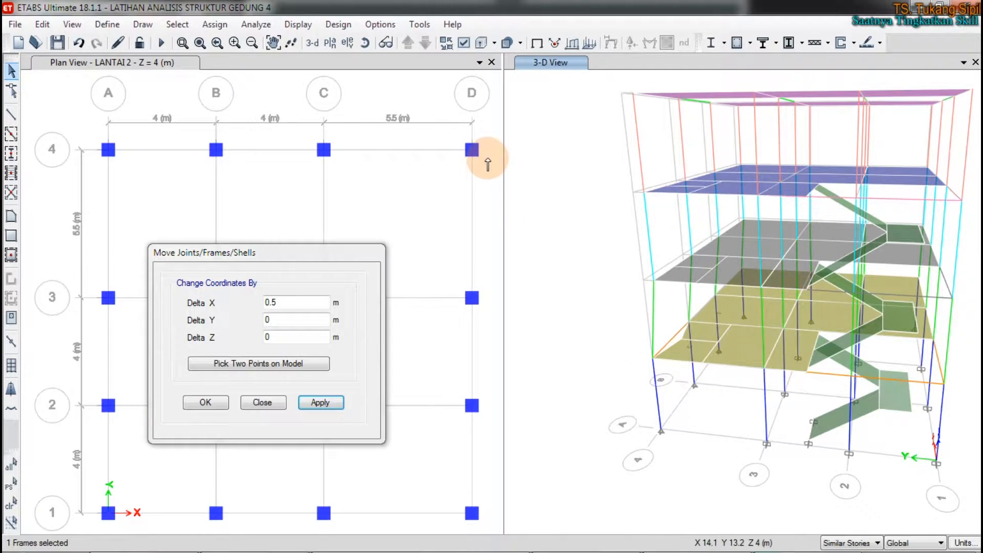
Step: Circle the story list in the story and grid system data and review the stories' Master Story and Similar To settings
right_click(532, 190)
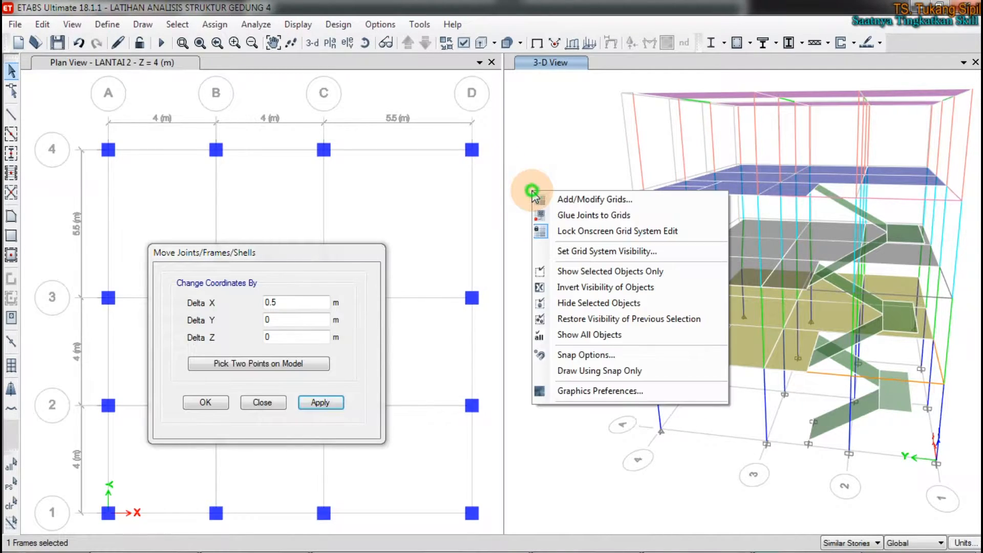
click(579, 202)
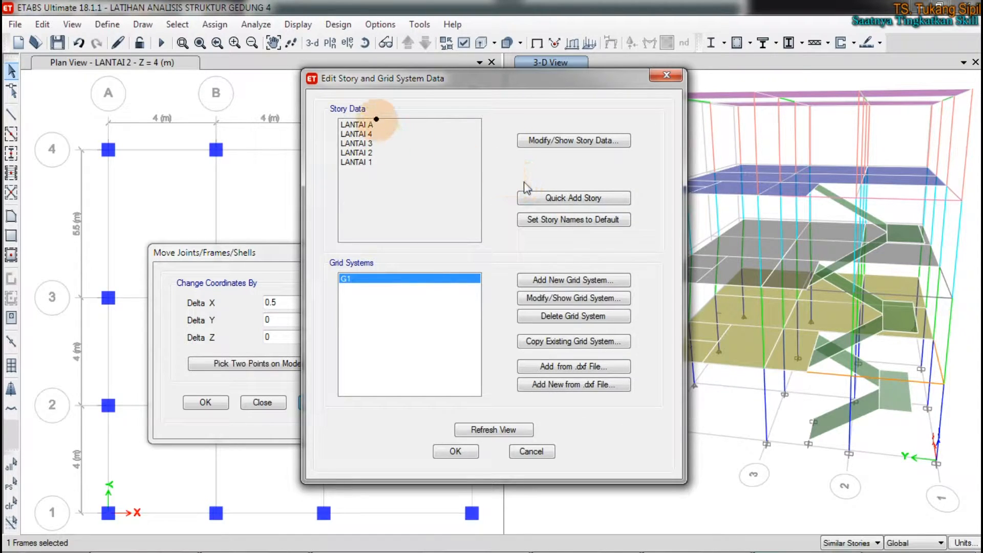
mouse_move(349, 93)
mouse_down()
mouse_move(317, 171)
mouse_move(410, 114)
mouse_move(338, 91)
mouse_move(327, 106)
mouse_up()
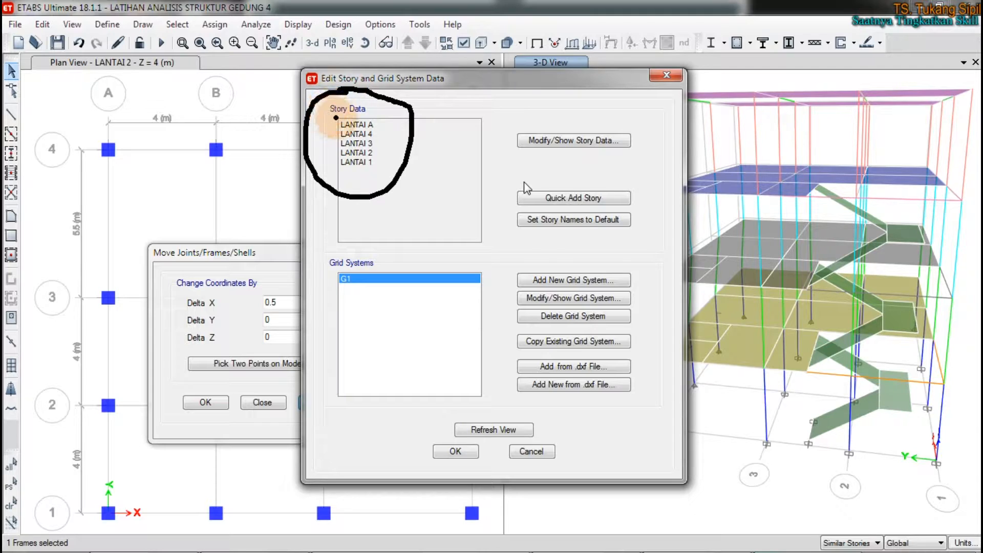
mouse_move(628, 126)
mouse_down()
mouse_move(526, 117)
mouse_move(678, 158)
mouse_move(603, 116)
mouse_up()
key(Escape)
click(603, 139)
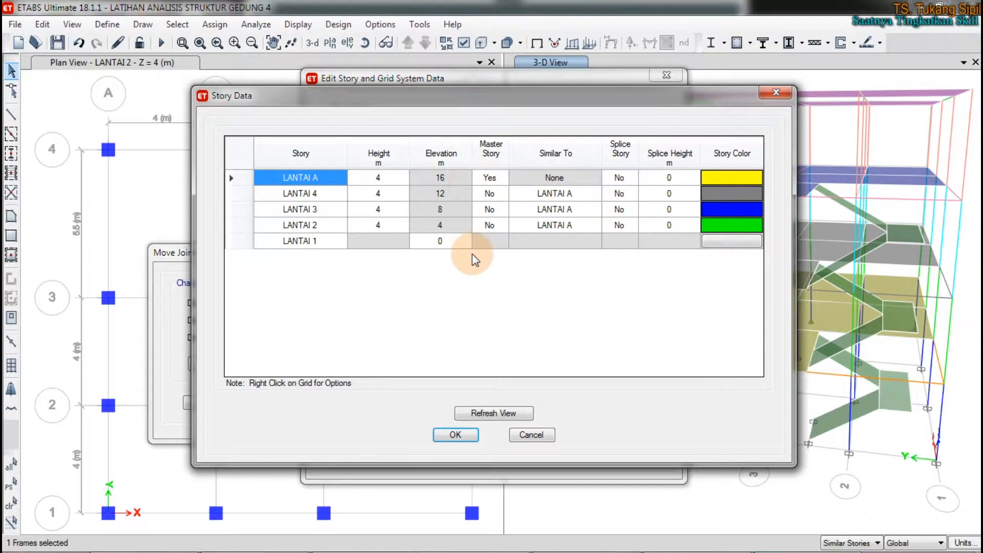
click(775, 92)
click(668, 78)
click(572, 210)
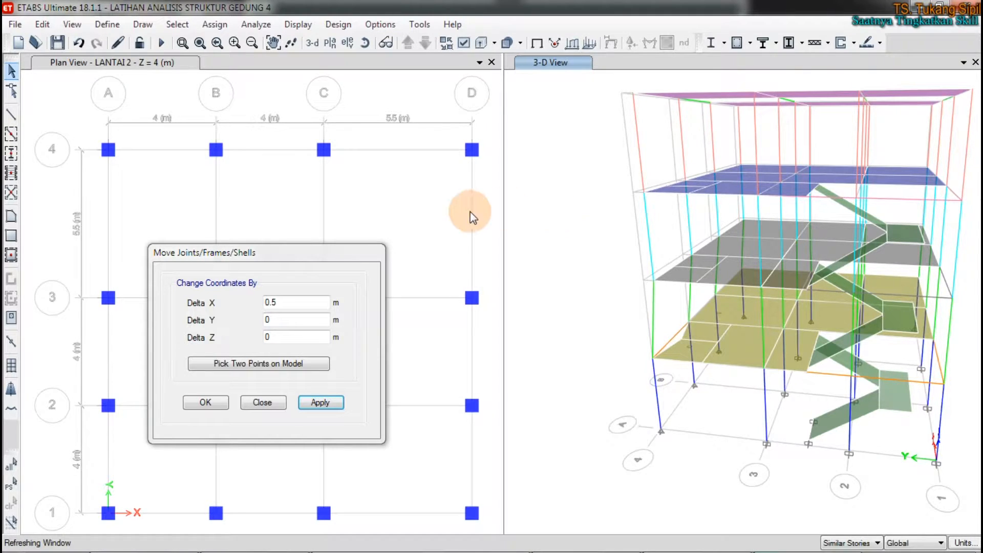
Step: Change the 3-D window to the LANTAI 2 plan view and compare it with the first plan
click(439, 182)
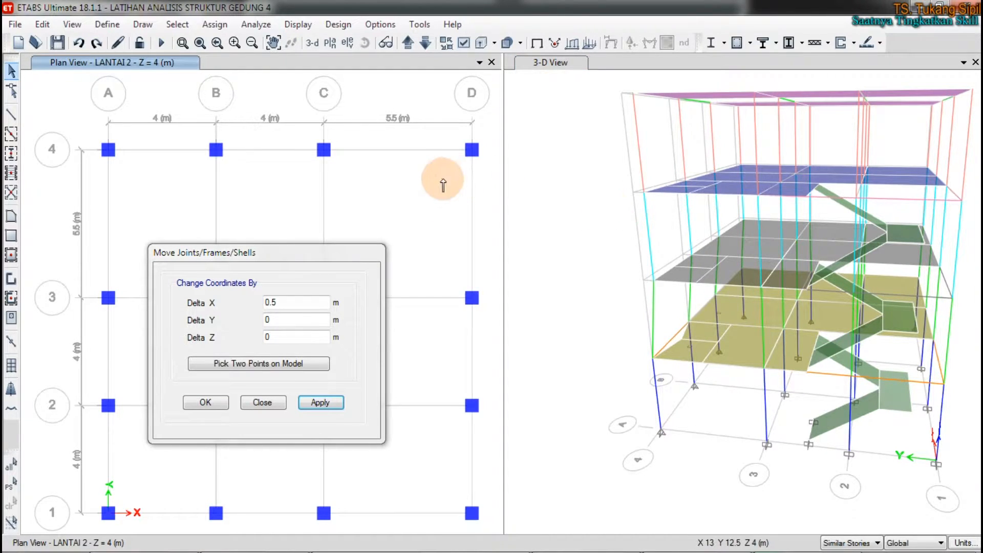
click(411, 181)
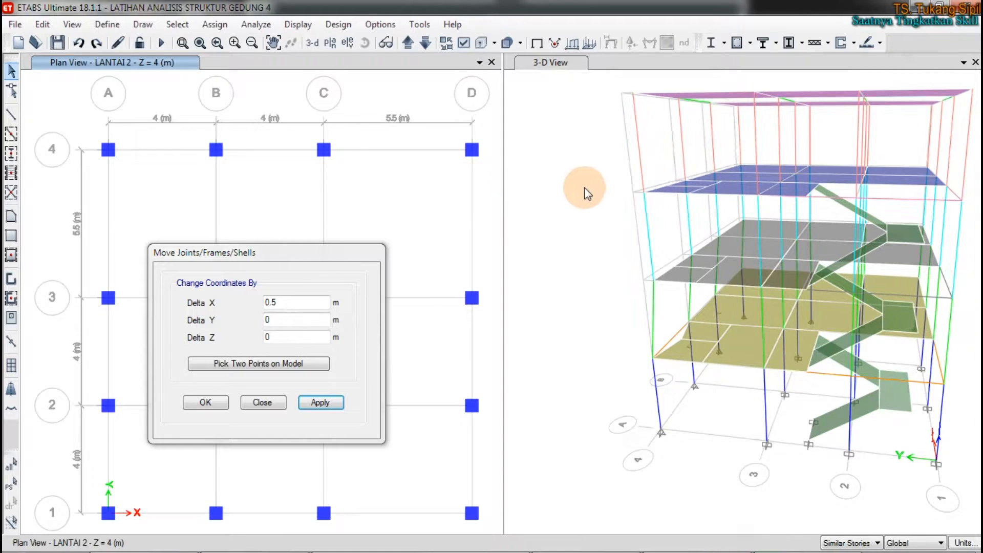
click(625, 174)
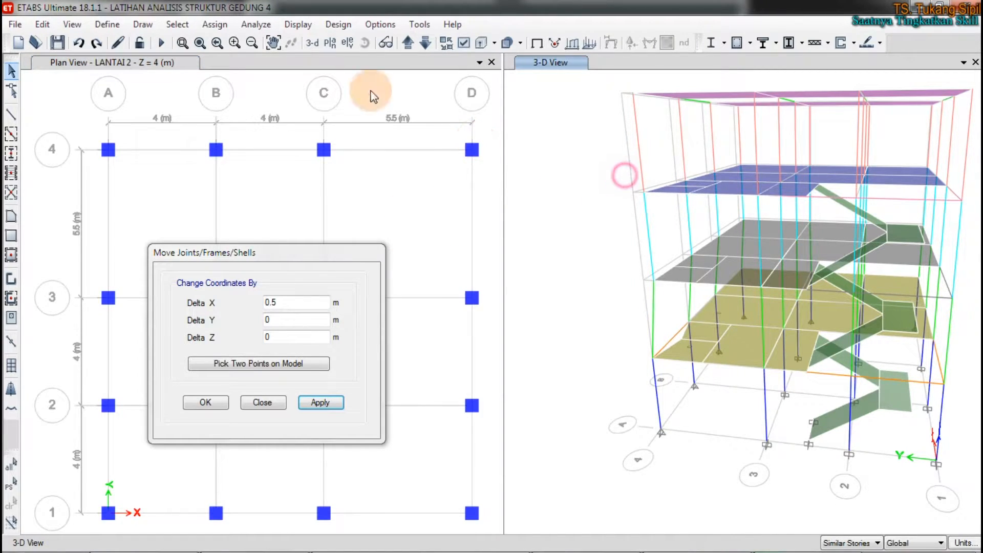
click(333, 43)
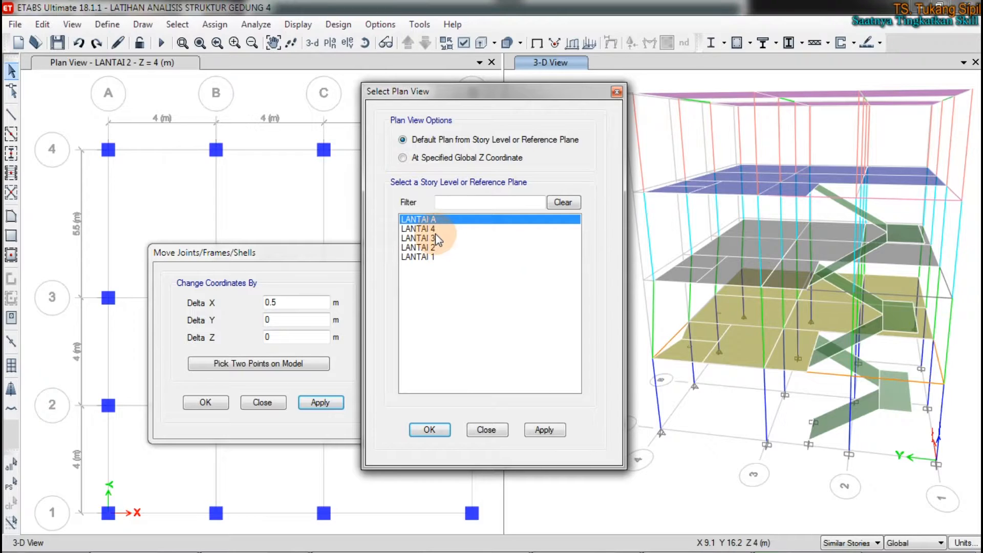
click(438, 247)
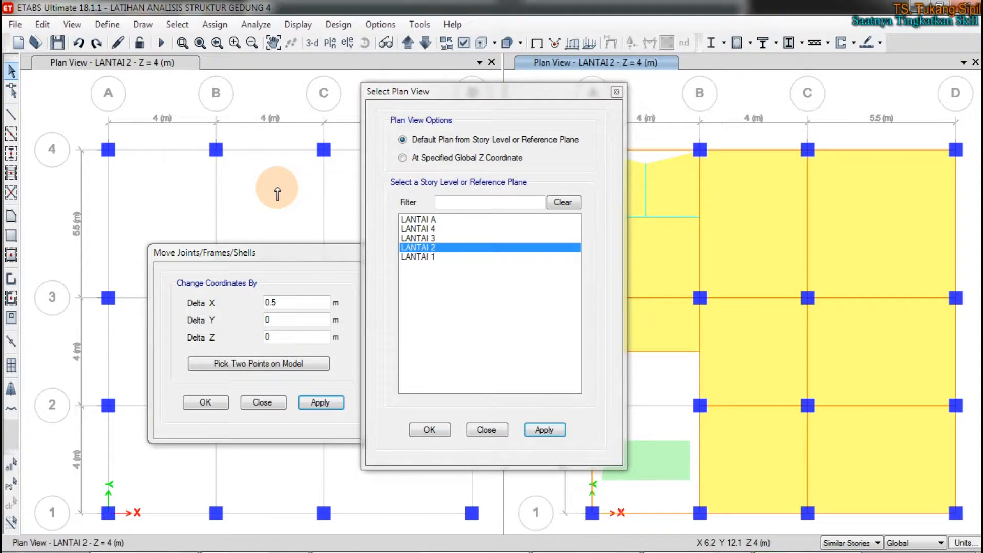
drag(582, 91, 852, 132)
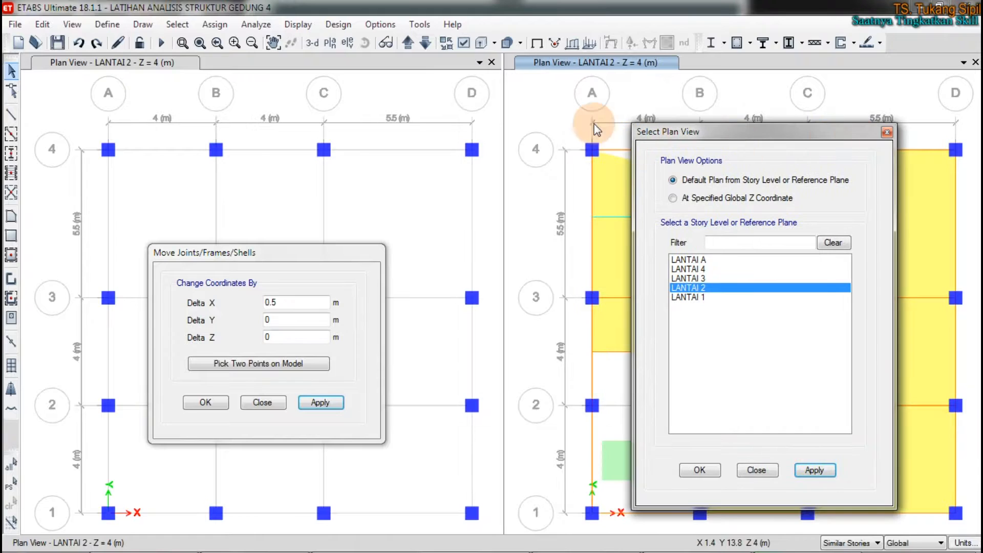
click(524, 102)
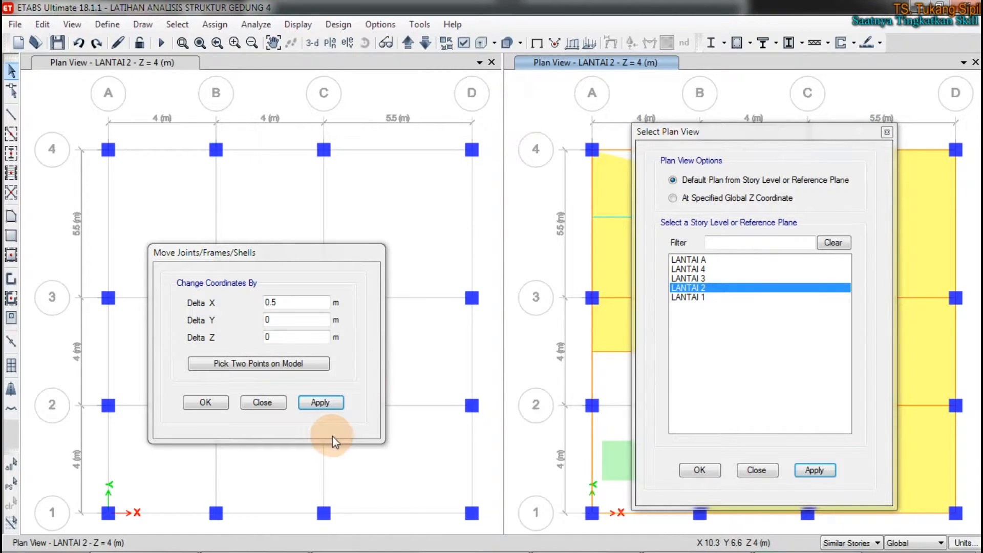
Step: Undo the Delta X and Delta Y column moves, dismiss the plan selection, and set the second window to the default 3-D view
click(80, 45)
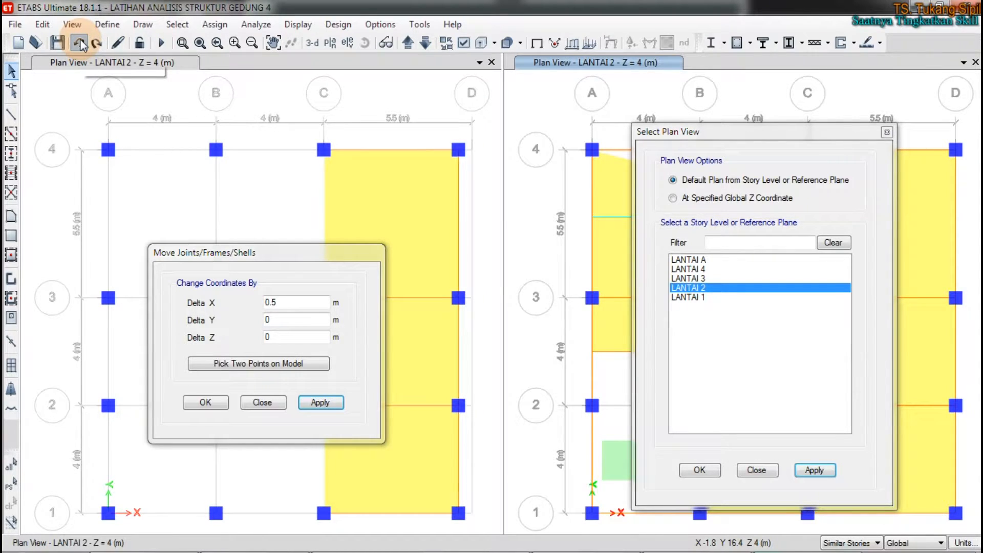
click(81, 45)
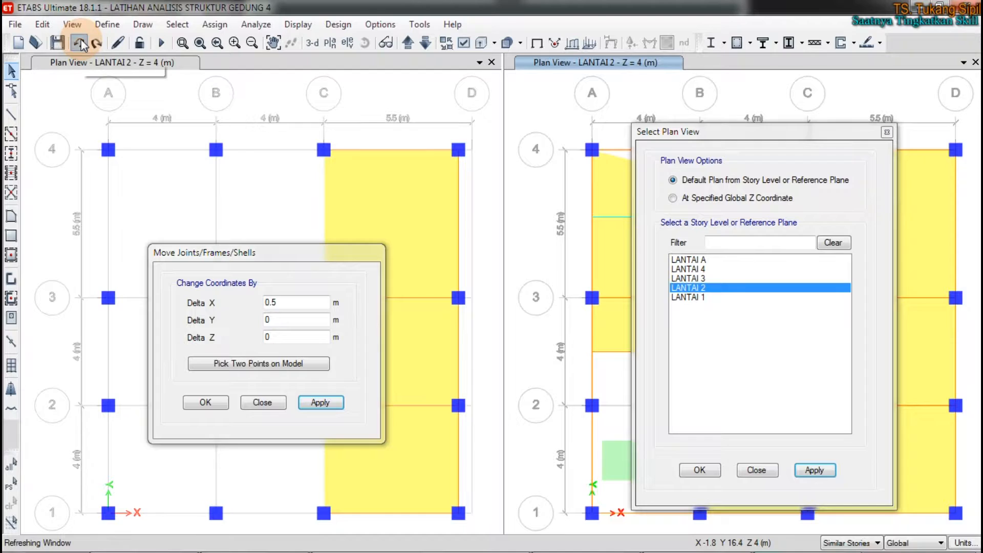
click(80, 45)
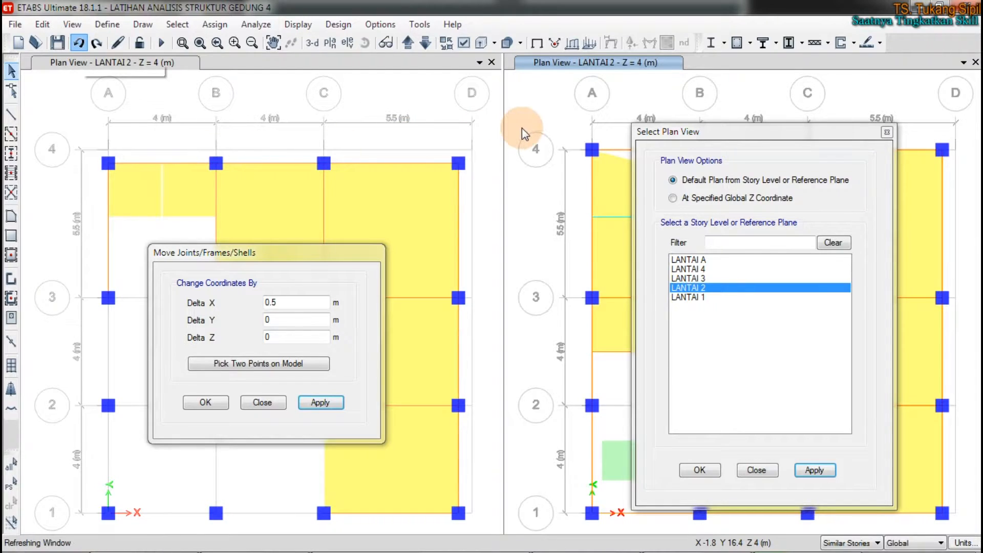
click(887, 132)
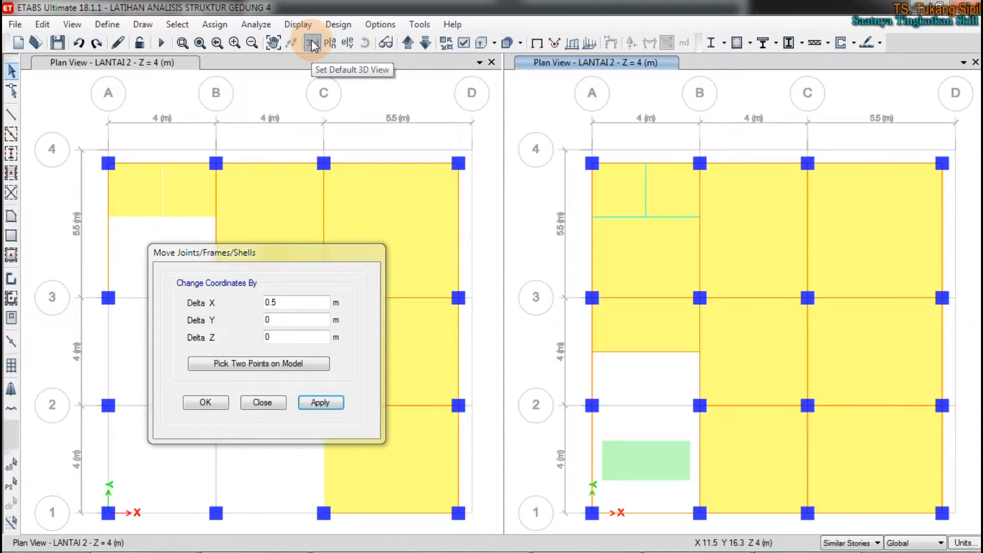
click(311, 45)
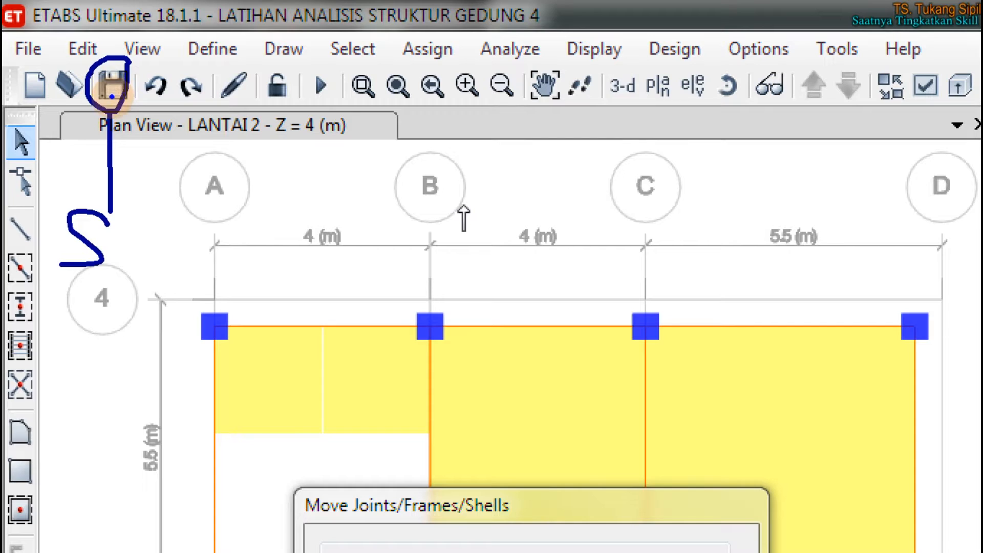
mouse_move(91, 310)
mouse_down()
mouse_move(91, 338)
mouse_move(101, 344)
mouse_move(86, 316)
mouse_up()
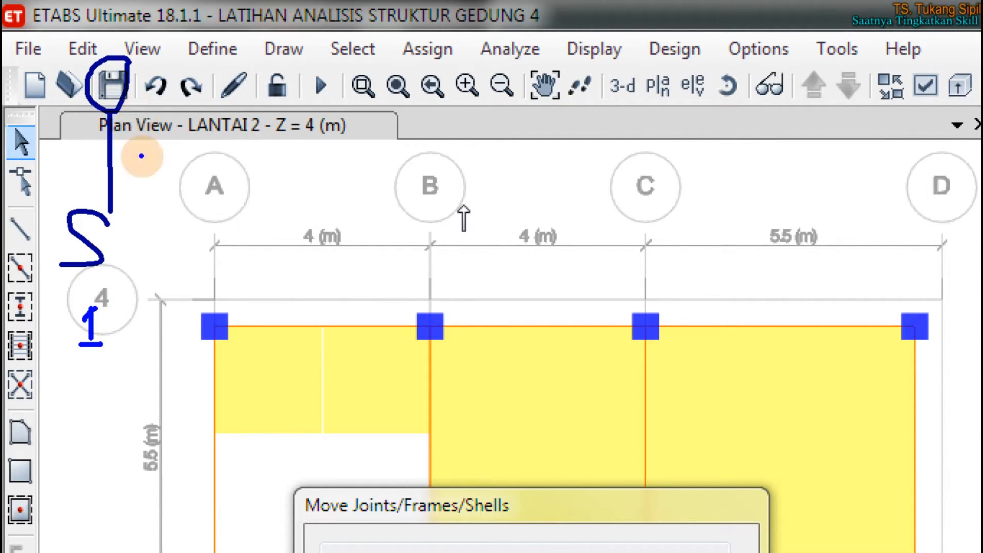
mouse_move(87, 373)
mouse_down()
mouse_move(78, 394)
mouse_move(98, 397)
mouse_up()
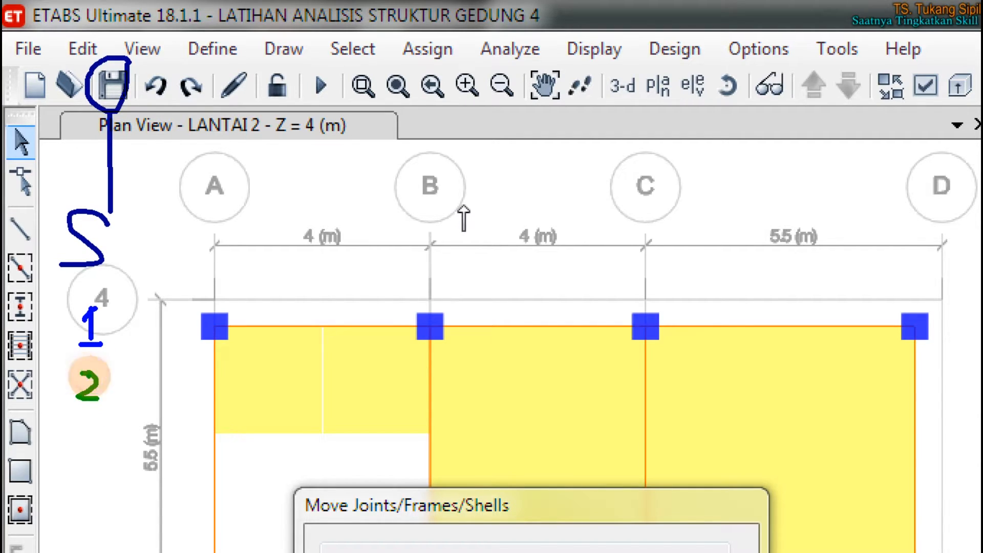
click(106, 395)
drag(128, 385, 402, 396)
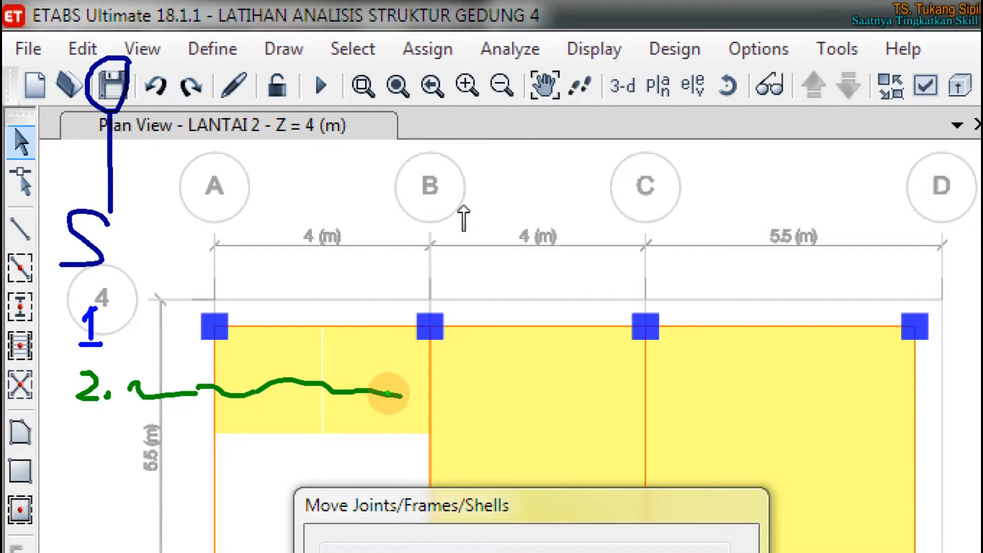
mouse_move(448, 373)
mouse_down()
mouse_move(408, 400)
mouse_move(458, 398)
mouse_up()
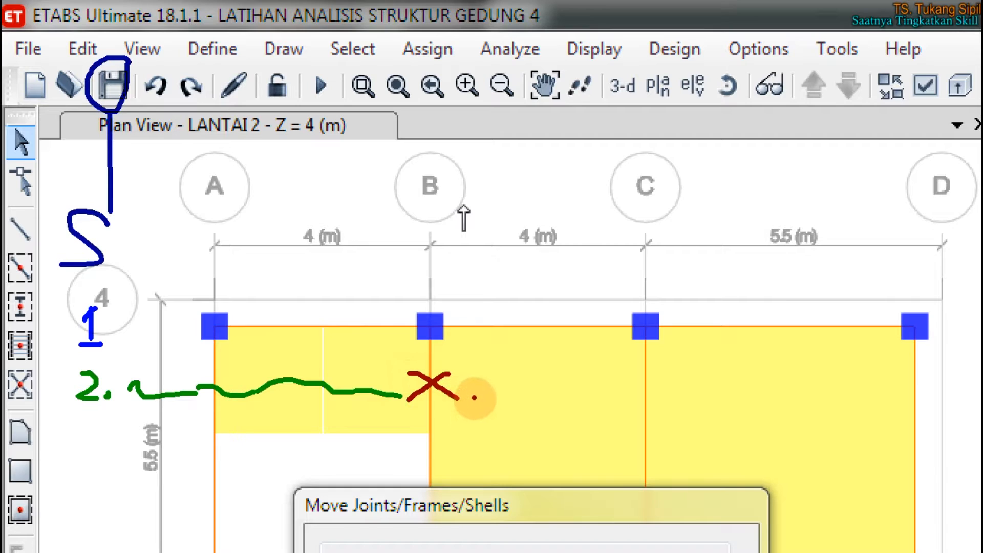
drag(471, 391, 585, 388)
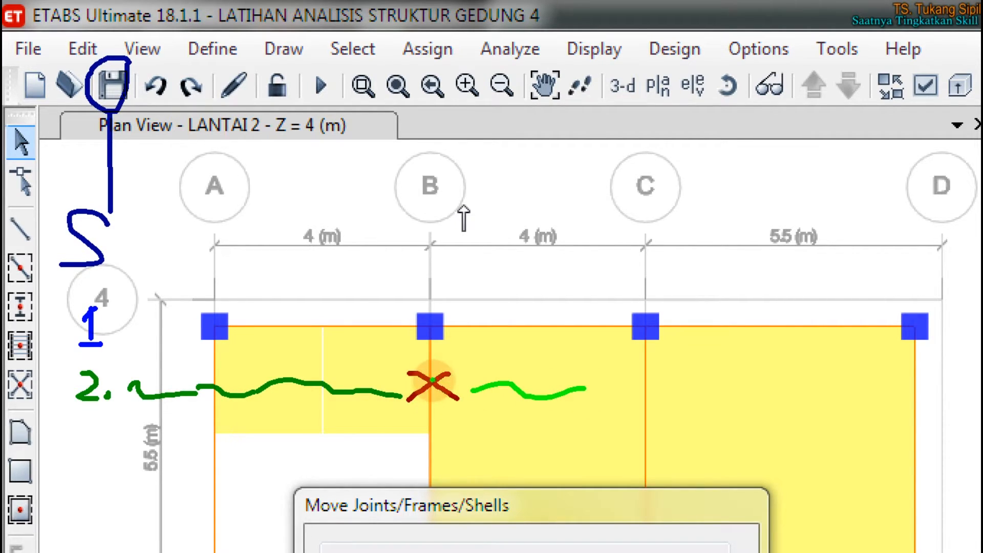
mouse_move(379, 349)
mouse_down()
mouse_move(398, 362)
mouse_move(266, 334)
mouse_move(256, 344)
mouse_move(287, 350)
mouse_up()
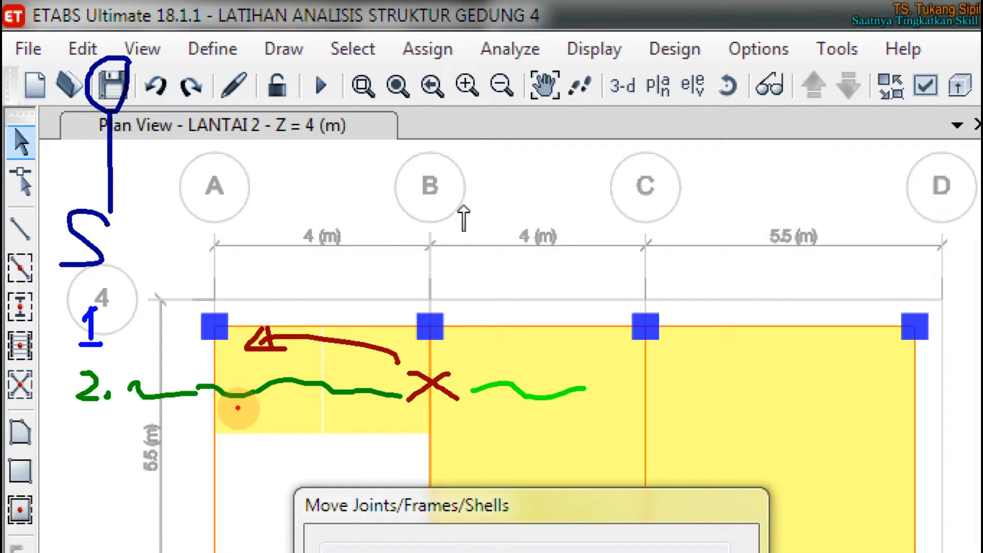
drag(245, 415, 546, 414)
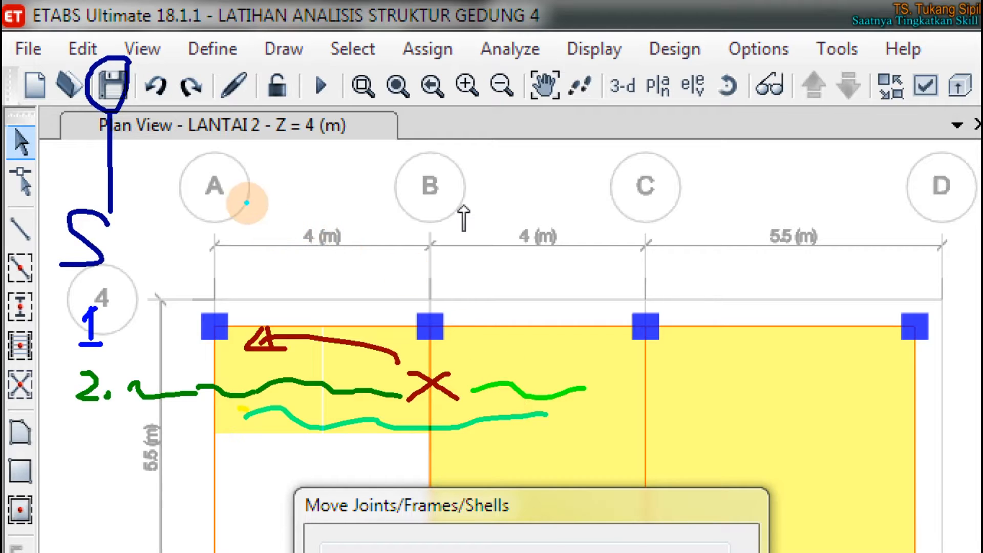
mouse_move(165, 76)
mouse_down()
mouse_move(139, 104)
mouse_move(173, 109)
mouse_move(163, 66)
mouse_up()
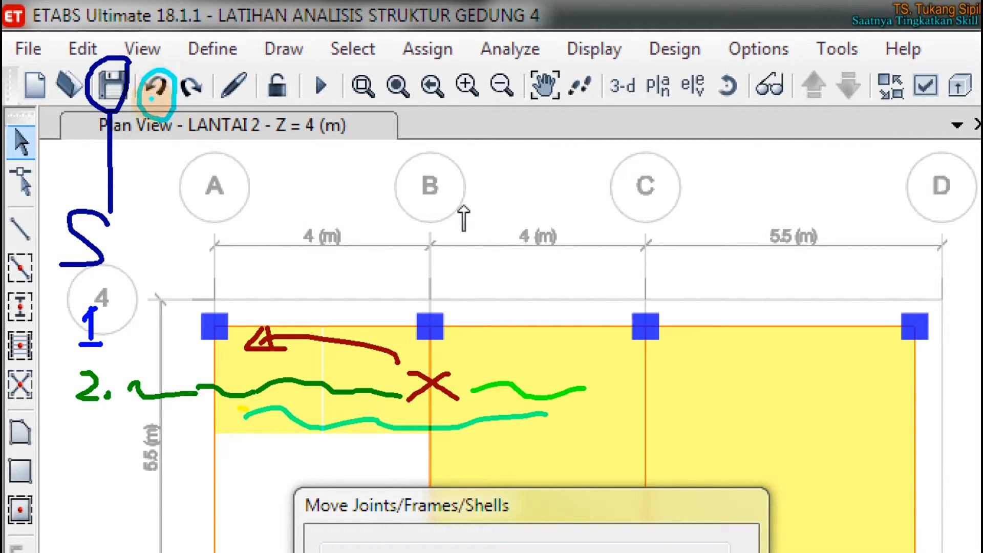
drag(156, 119, 167, 252)
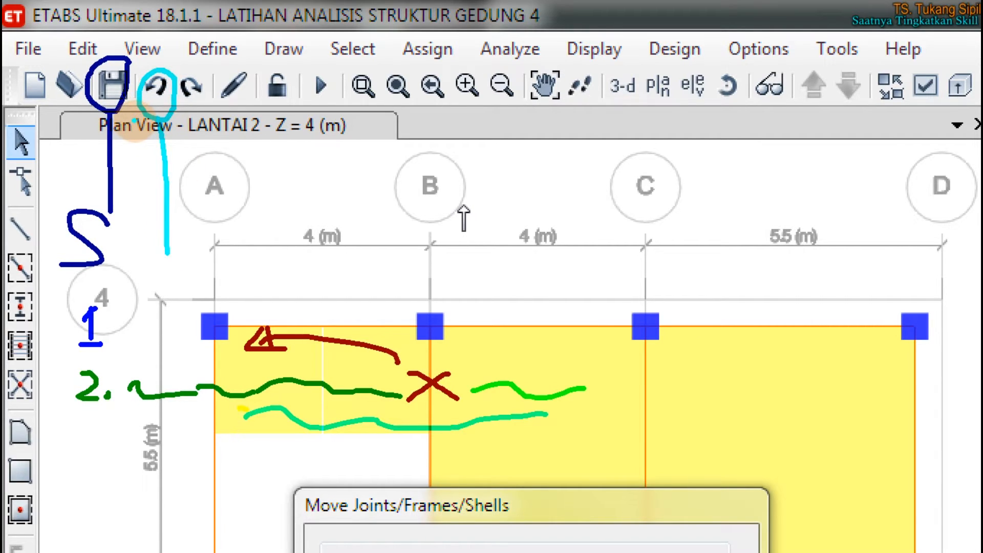
drag(172, 247, 169, 378)
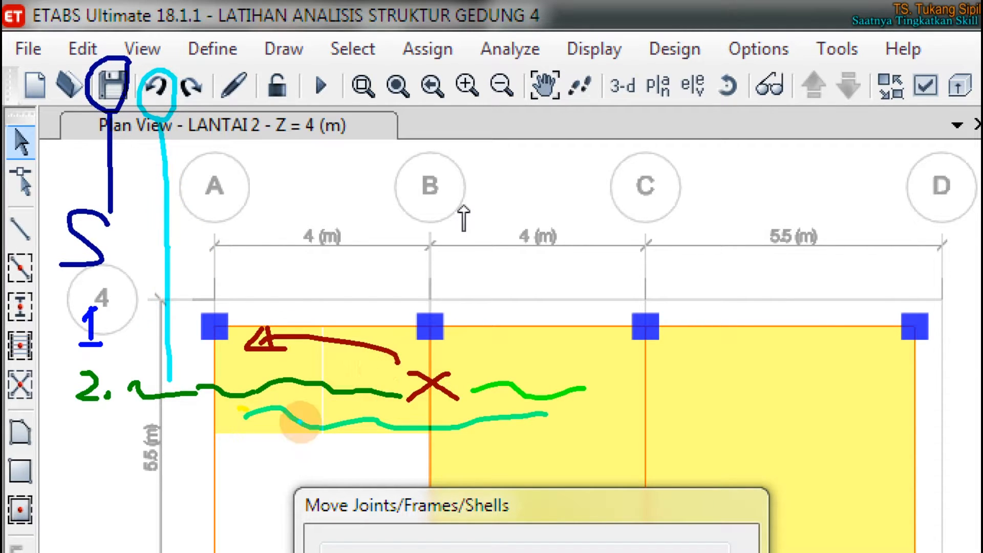
mouse_move(120, 455)
mouse_down()
mouse_move(199, 433)
mouse_move(395, 439)
mouse_move(464, 467)
mouse_move(607, 449)
mouse_up()
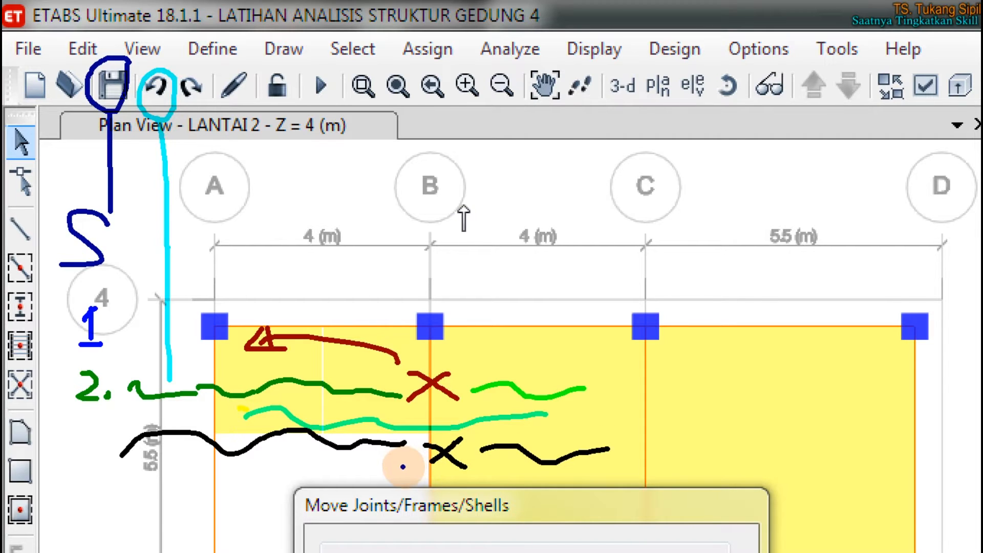
mouse_move(446, 469)
mouse_down()
mouse_move(431, 470)
mouse_move(450, 494)
mouse_move(404, 495)
mouse_up()
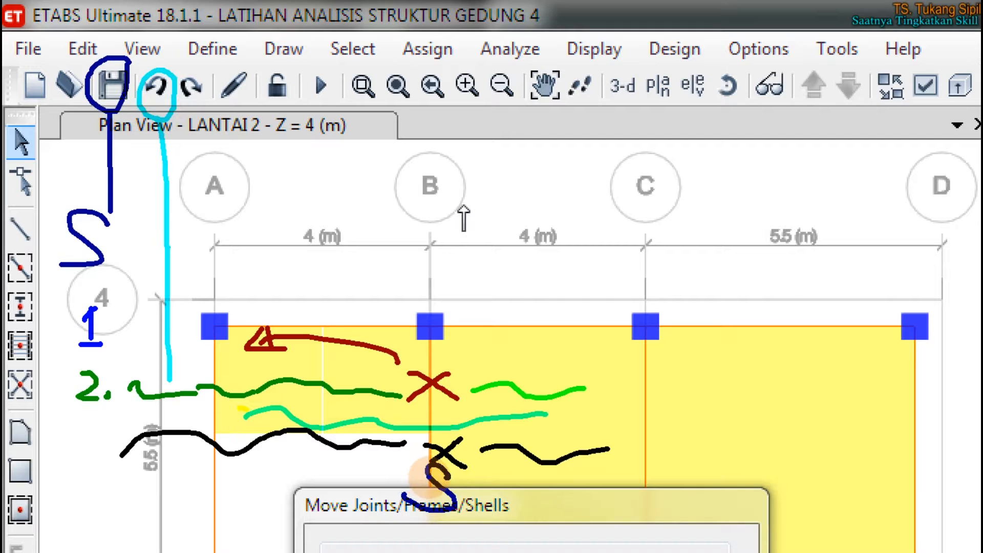
mouse_move(425, 493)
mouse_down()
mouse_move(230, 477)
mouse_move(31, 368)
mouse_move(62, 161)
mouse_up()
mouse_move(75, 125)
mouse_down()
mouse_move(89, 112)
mouse_move(83, 142)
mouse_move(100, 118)
mouse_move(91, 140)
mouse_up()
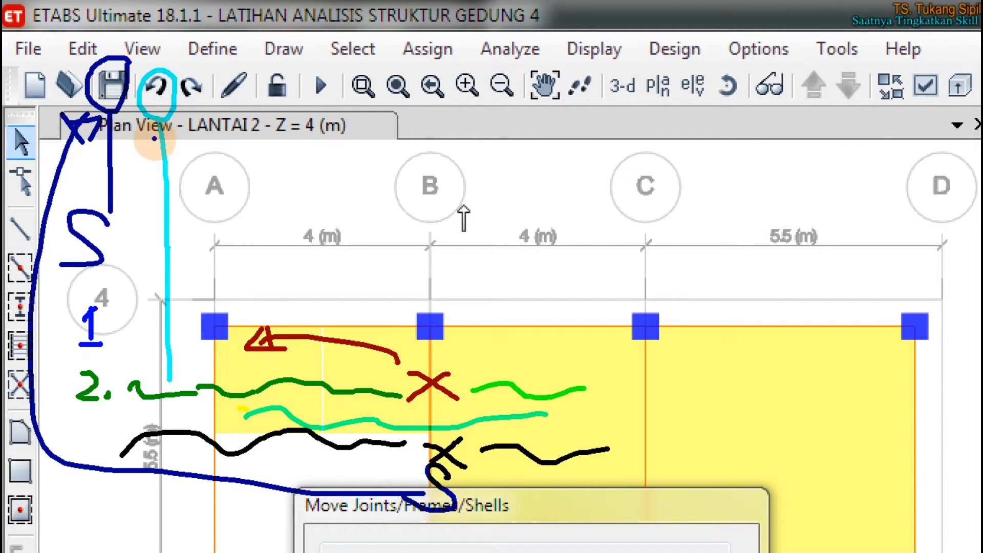
mouse_move(165, 75)
mouse_down()
mouse_move(147, 102)
mouse_move(149, 80)
mouse_move(158, 77)
mouse_move(153, 95)
mouse_up()
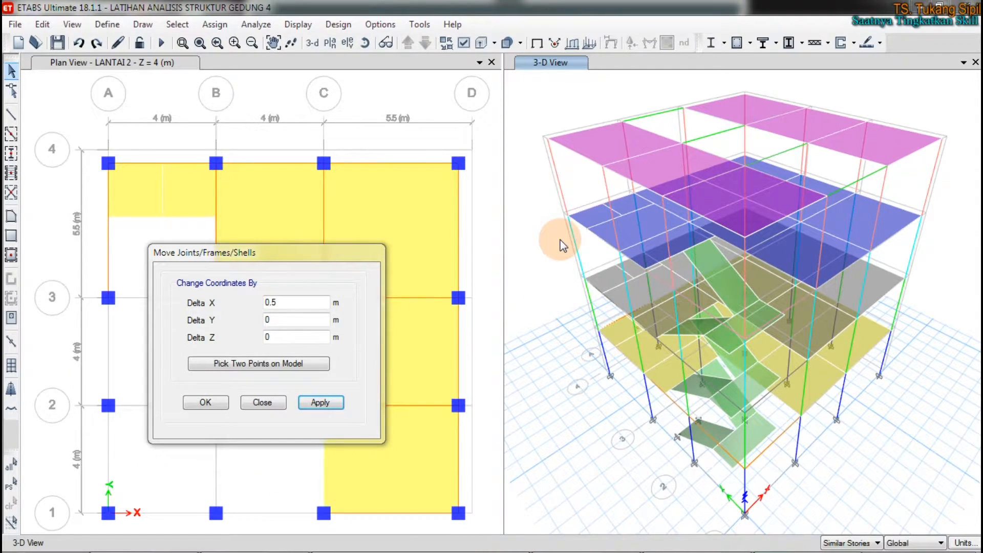
Step: Open the story data from the grid system settings and set LANTAI 2 as a Master Story
right_click(539, 99)
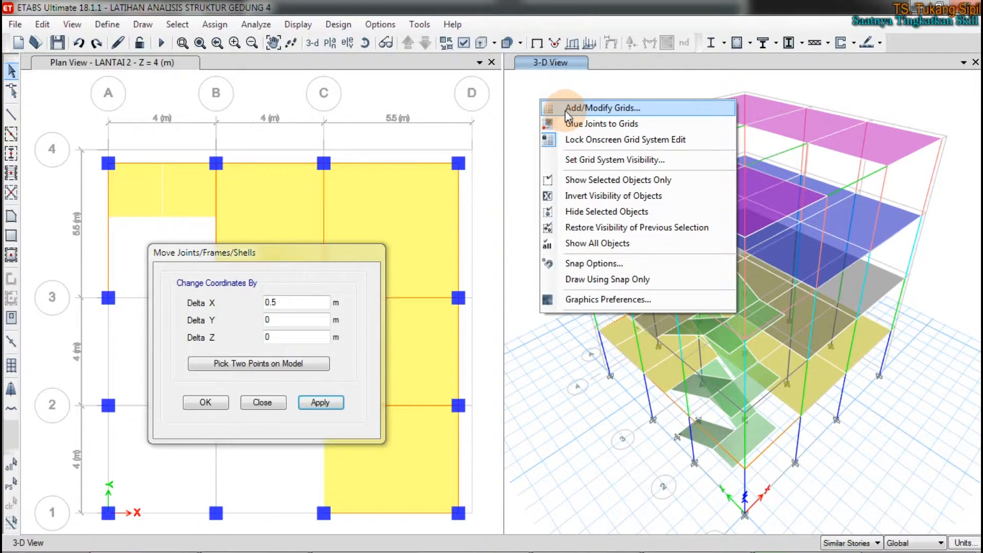
click(588, 109)
mouse_move(538, 90)
mouse_down()
mouse_move(556, 108)
mouse_move(537, 182)
mouse_move(597, 136)
mouse_move(560, 132)
mouse_up()
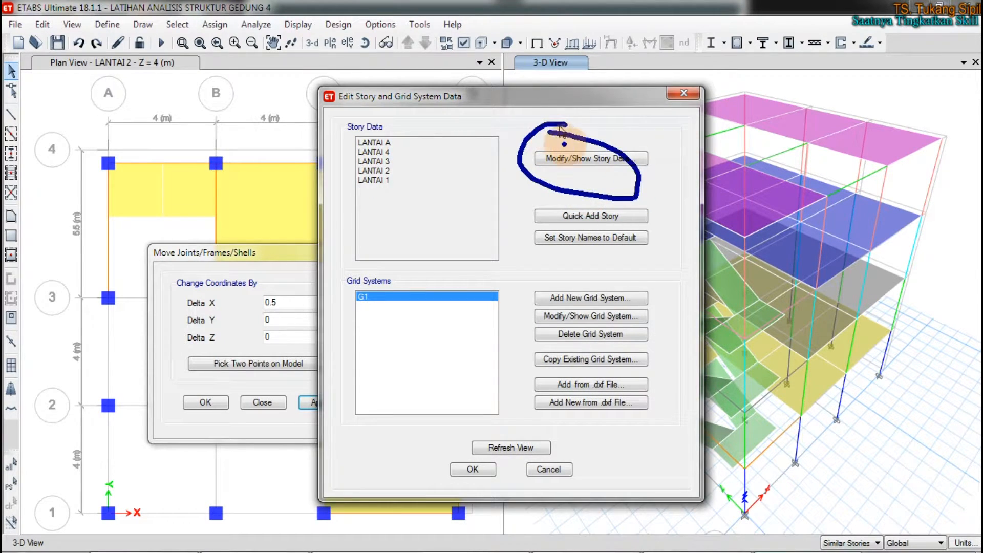
click(574, 159)
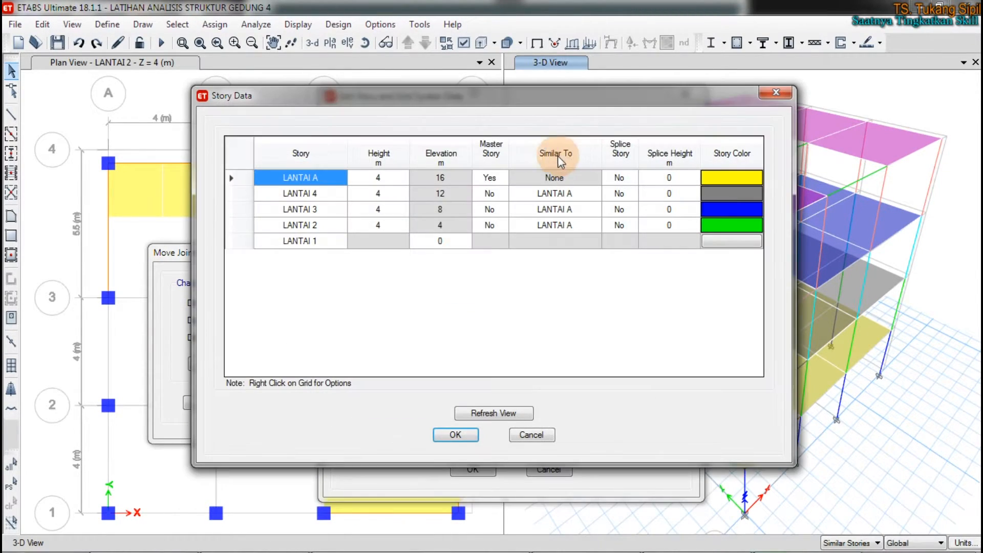
click(495, 225)
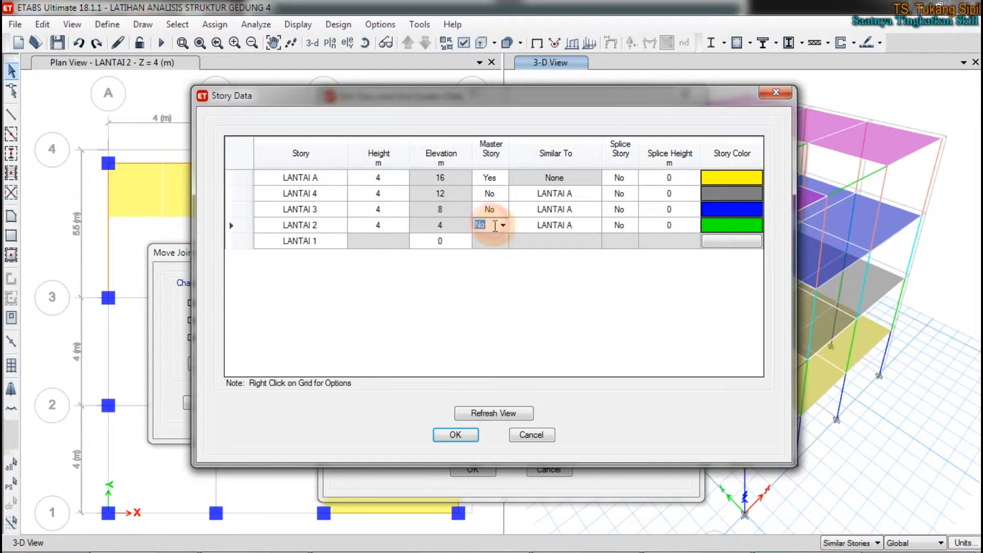
click(484, 233)
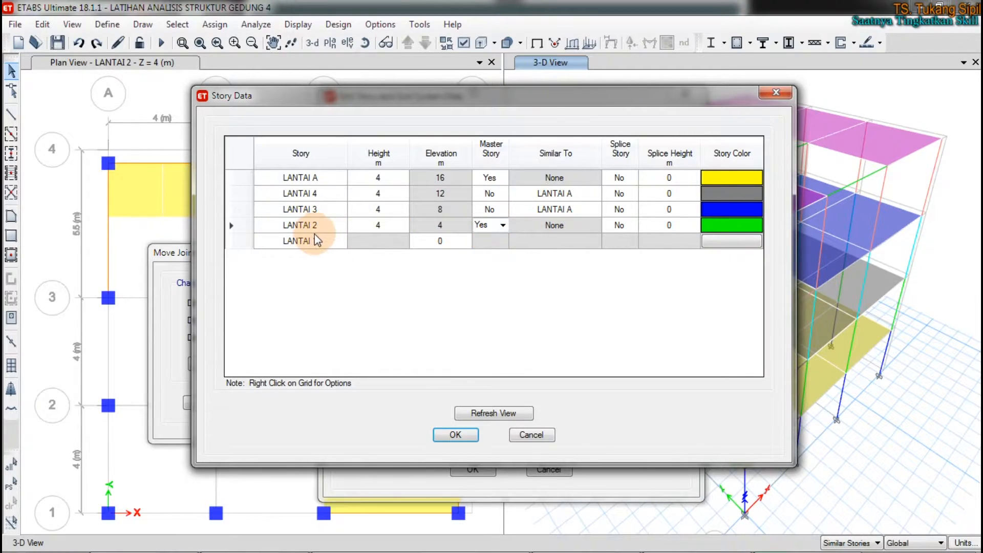
Step: Set LANTAI 4 as similar to LANTAI 2 and make LANTAI 3 a Master Story
click(489, 193)
click(546, 193)
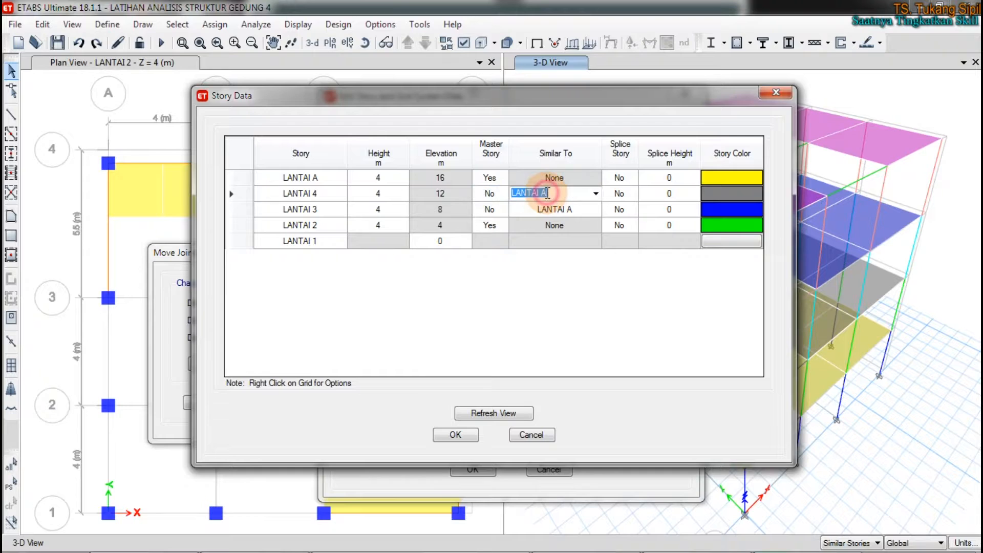
click(596, 193)
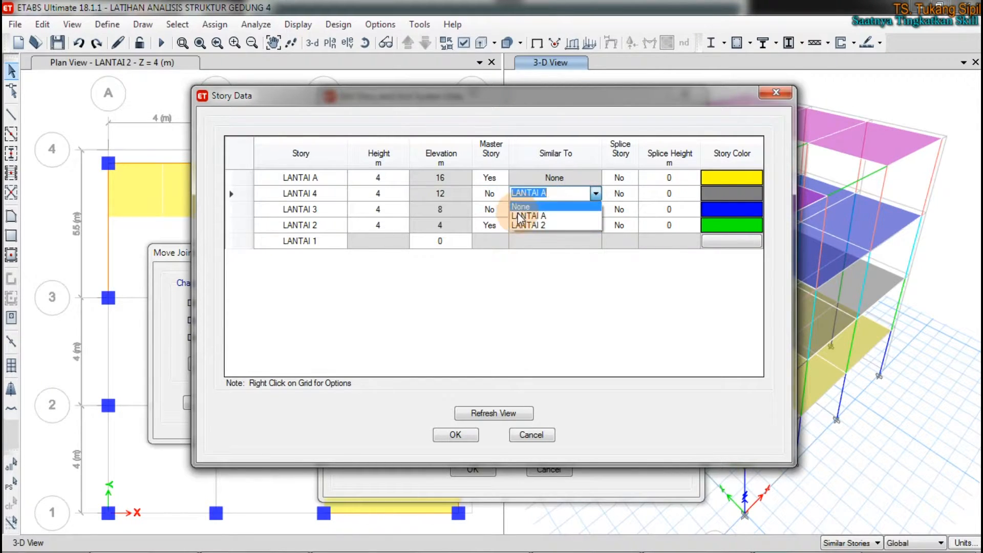
click(530, 225)
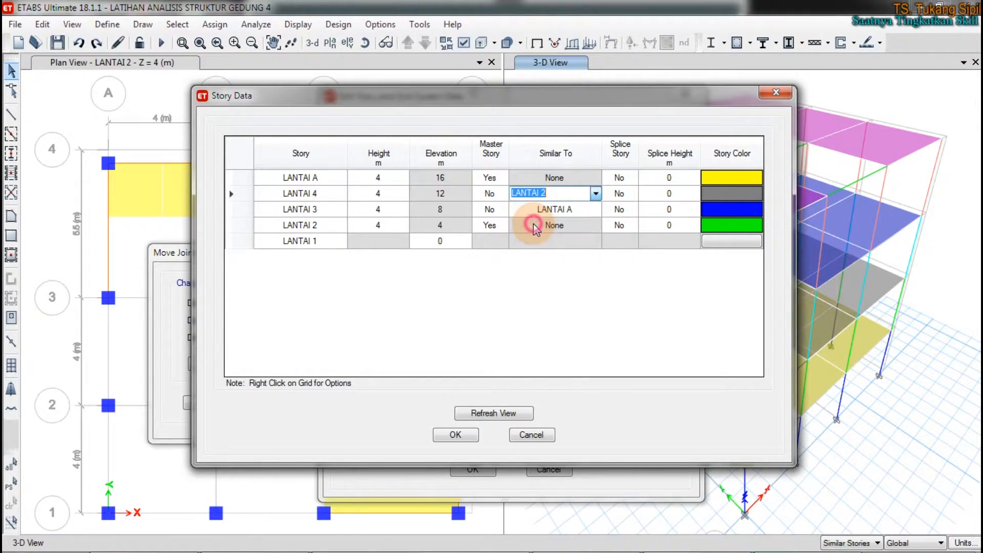
click(513, 207)
click(490, 209)
click(503, 210)
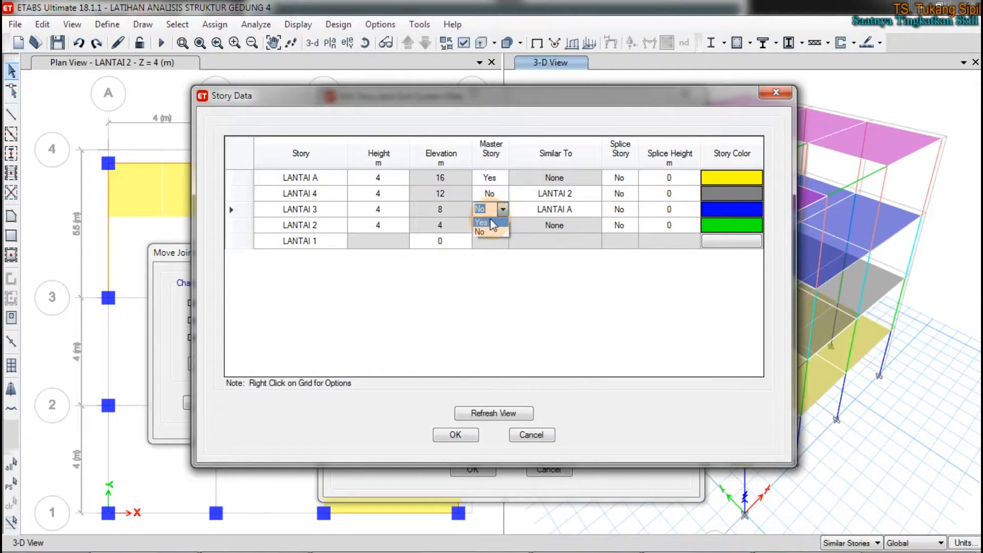
click(488, 222)
Step: Set LANTAI A's Master Story to No and its Similar To to LANTAI 3, then accept the story and grid data
click(491, 178)
click(503, 178)
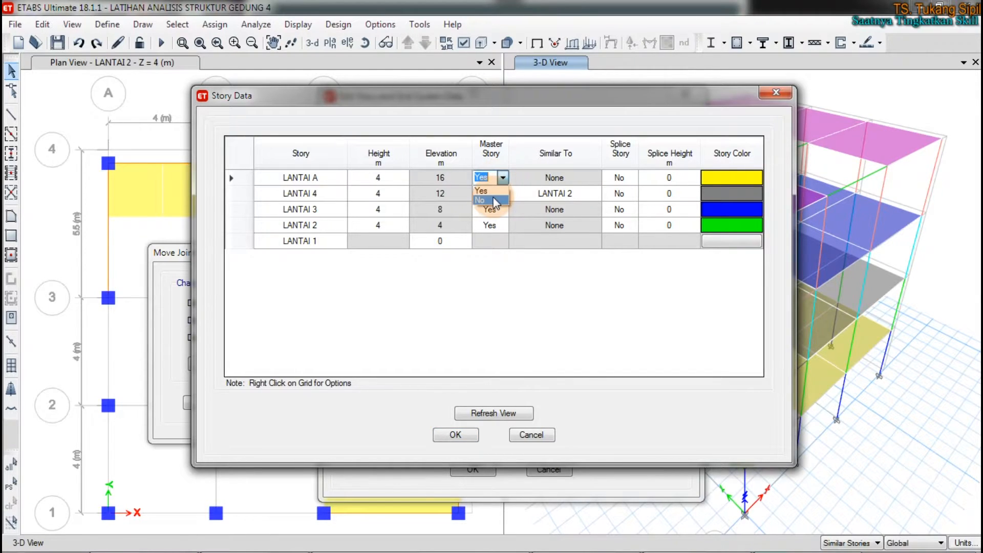
click(493, 199)
click(533, 177)
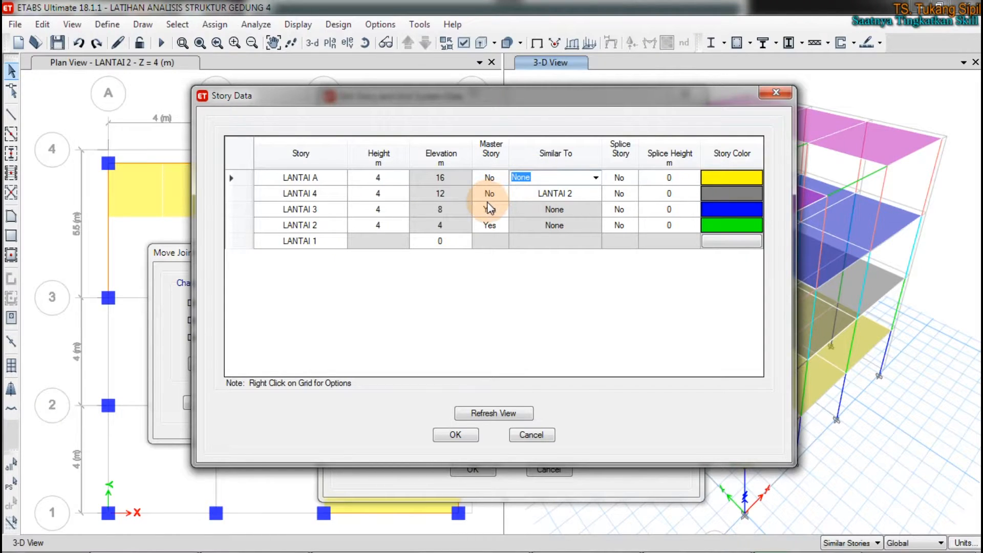
click(596, 177)
click(574, 200)
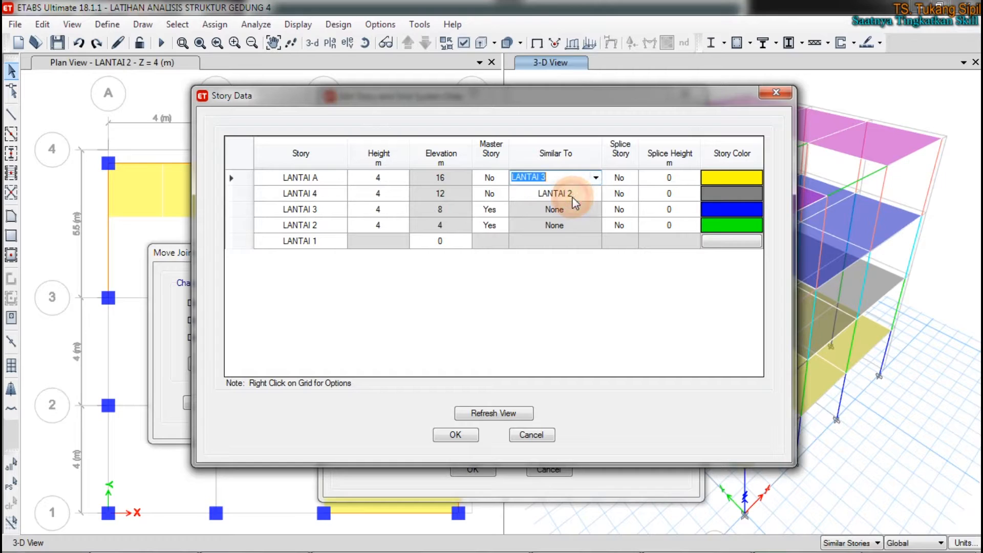
click(490, 193)
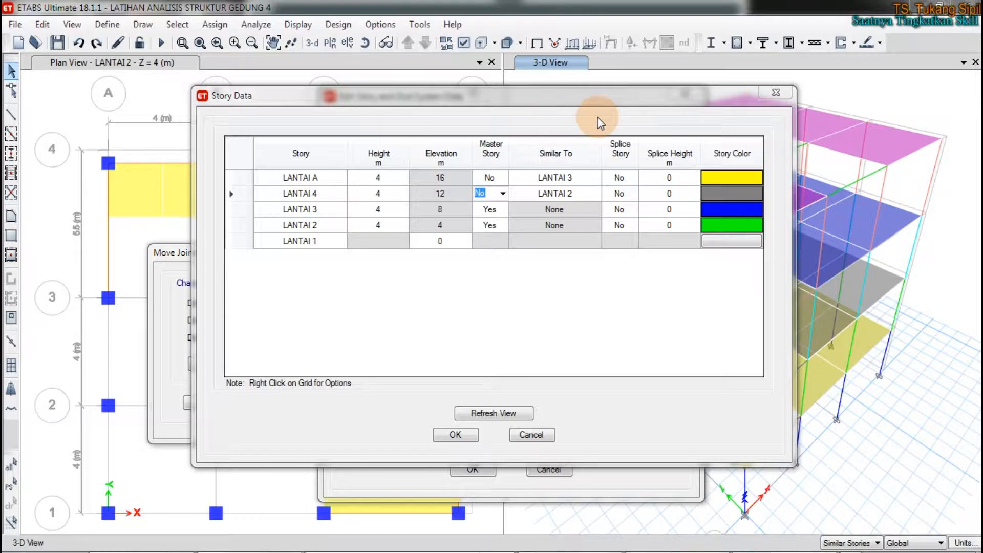
click(458, 436)
click(467, 464)
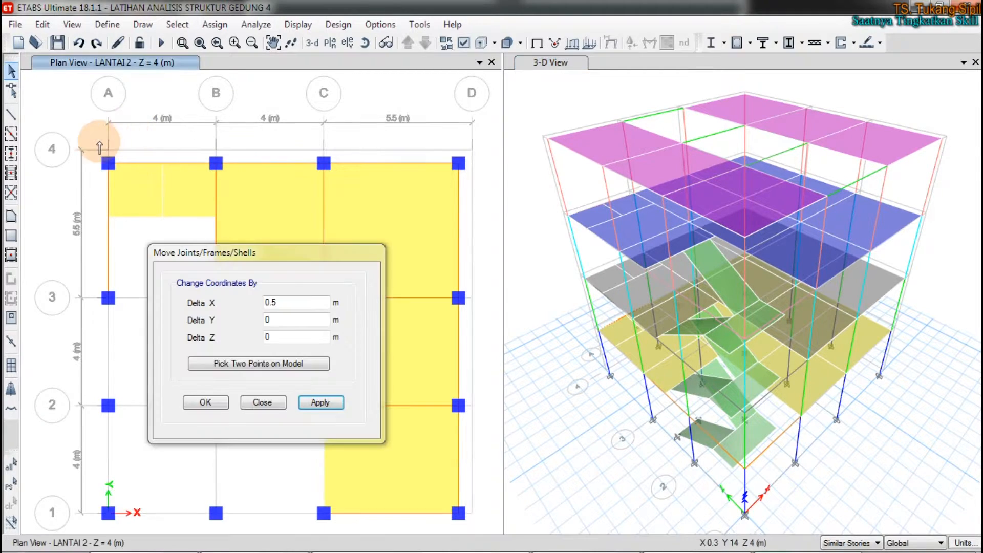
Step: Move the joints and frames along grid line 4 in the LANTAI 2 plan by Delta X 0 and Delta Y 0.5 m, and refresh the 3-D view
drag(79, 138, 487, 201)
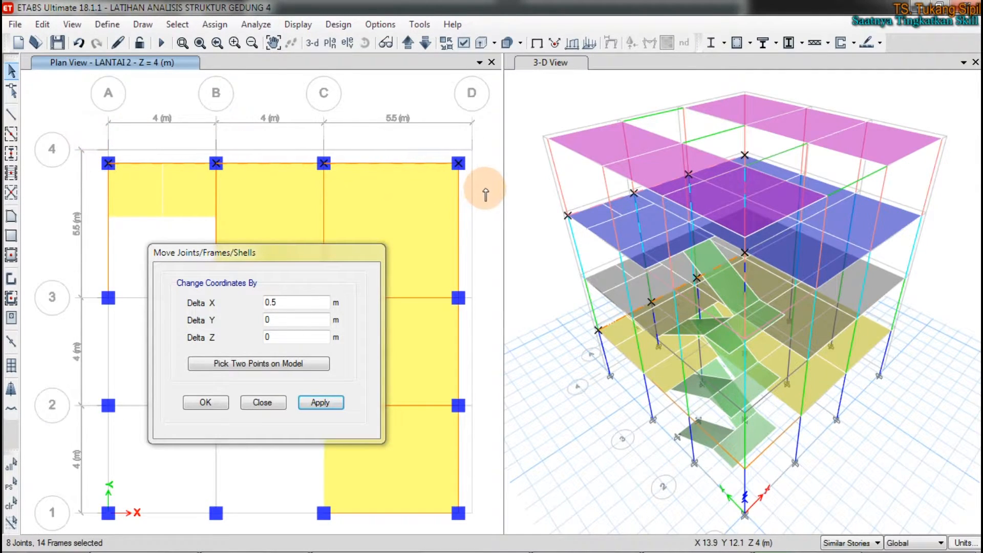
double_click(279, 302)
key(BackSpace)
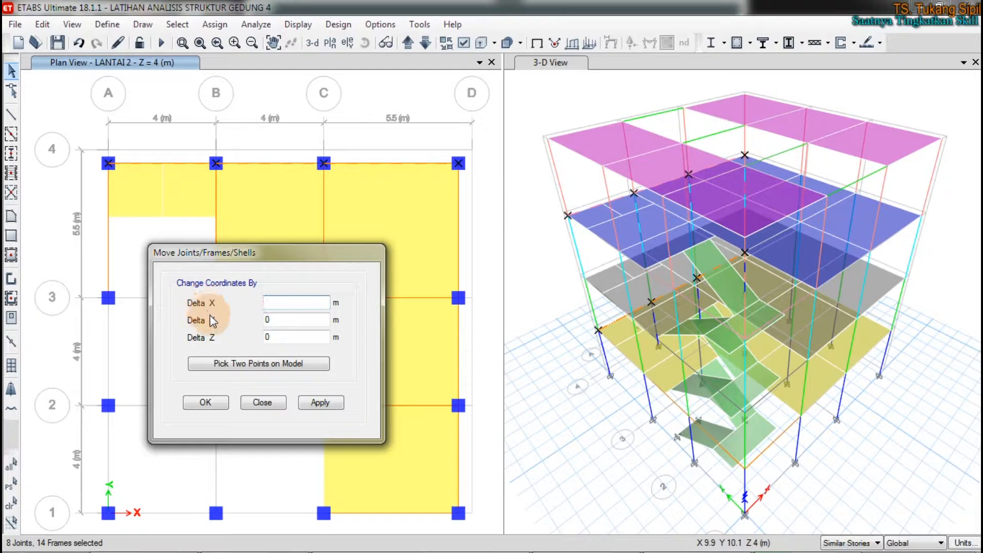
text(0)
click(275, 319)
double_click(275, 319)
text(.05)
key(BackSpace)
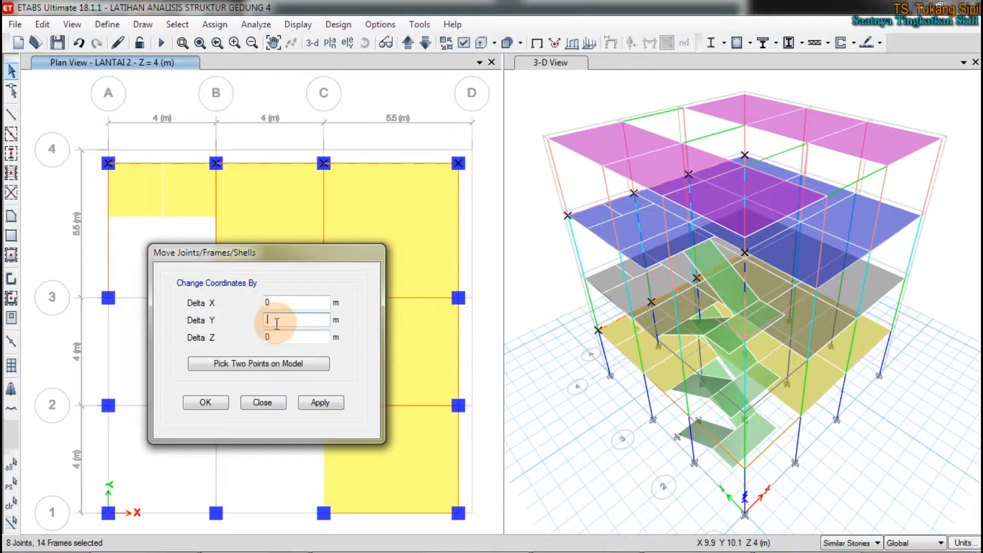
text(0.5)
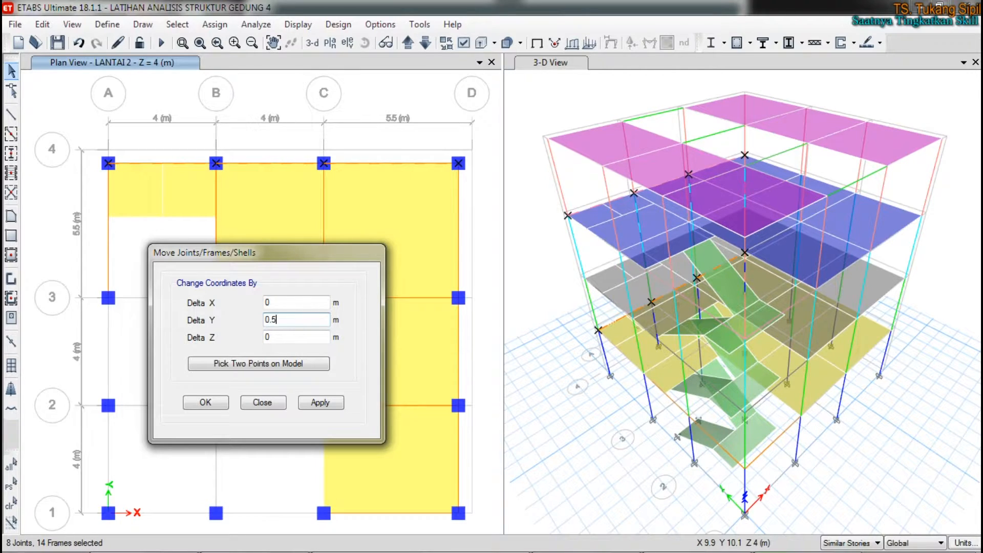
click(280, 319)
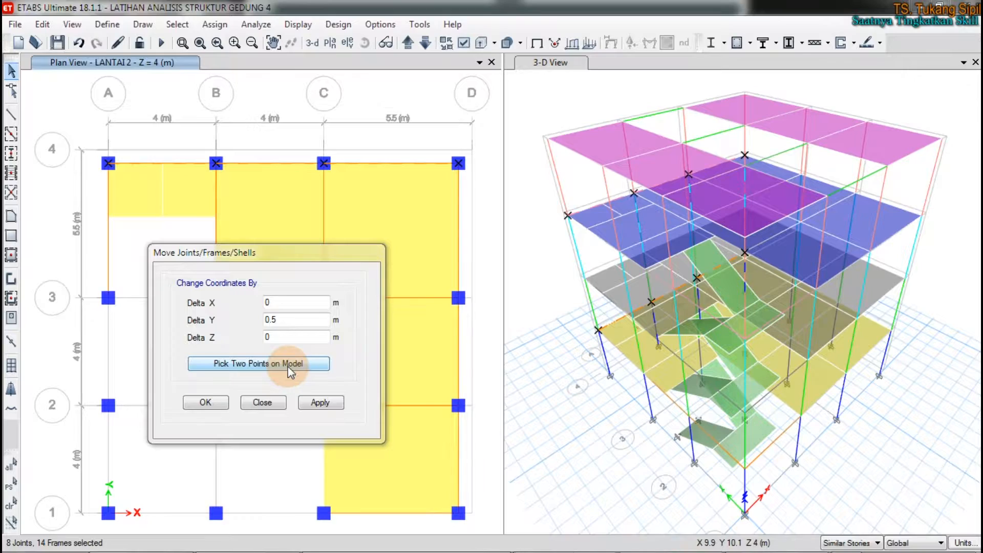
click(408, 335)
click(321, 403)
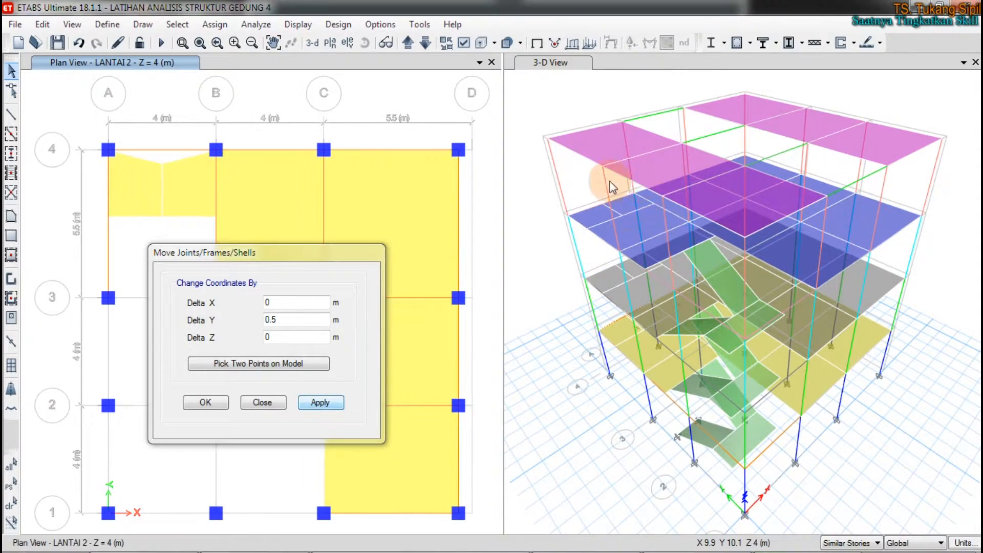
click(525, 175)
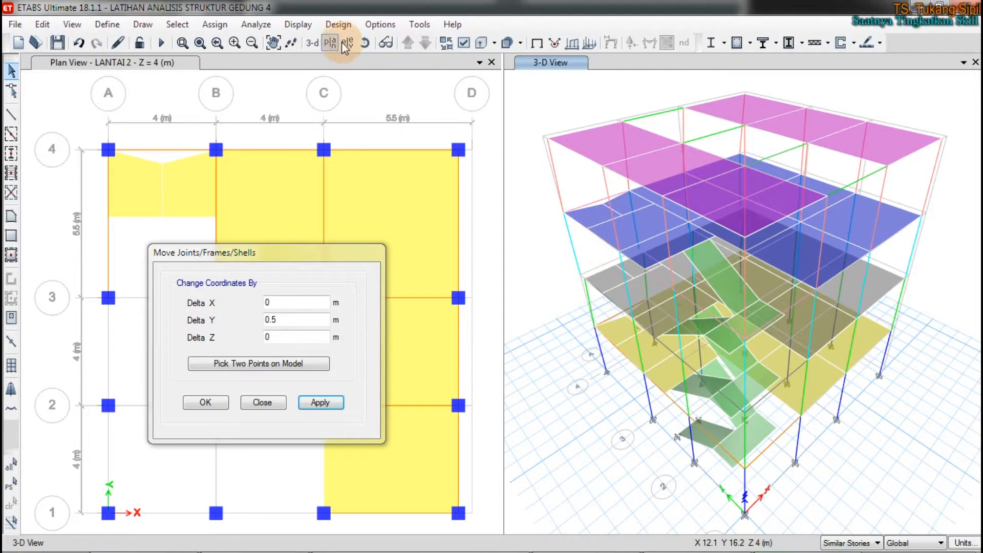
Step: Rotate the 3-D view to a side-on angle to examine the column alignment along grid line 4
click(365, 45)
drag(642, 361, 703, 299)
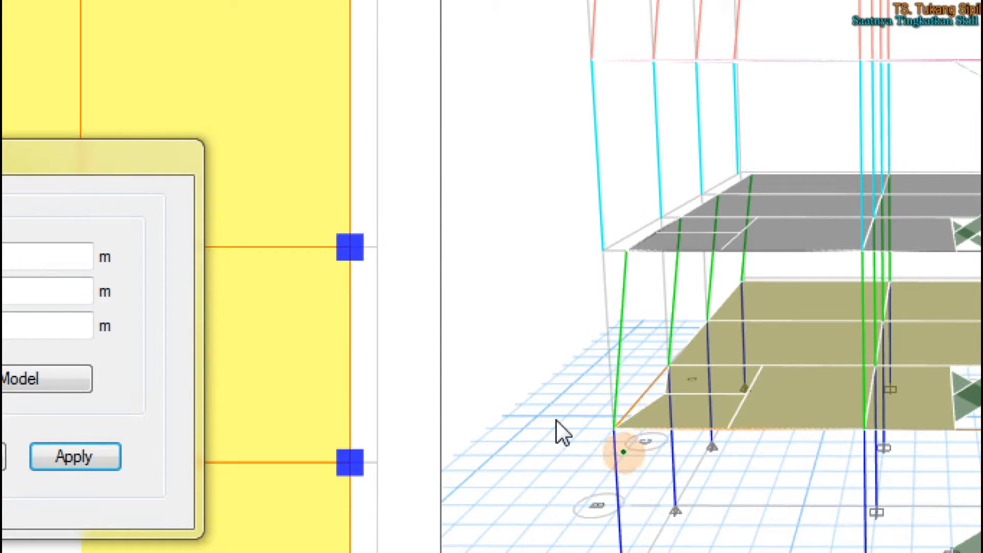
mouse_move(624, 459)
mouse_down()
mouse_move(624, 492)
mouse_move(613, 447)
mouse_up()
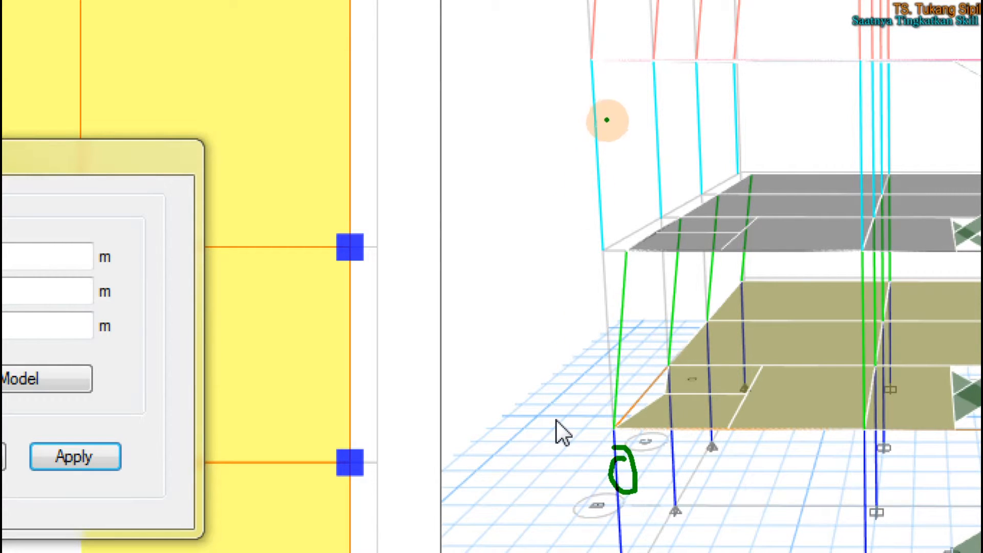
mouse_move(608, 102)
mouse_down()
mouse_move(579, 130)
mouse_move(583, 88)
mouse_up()
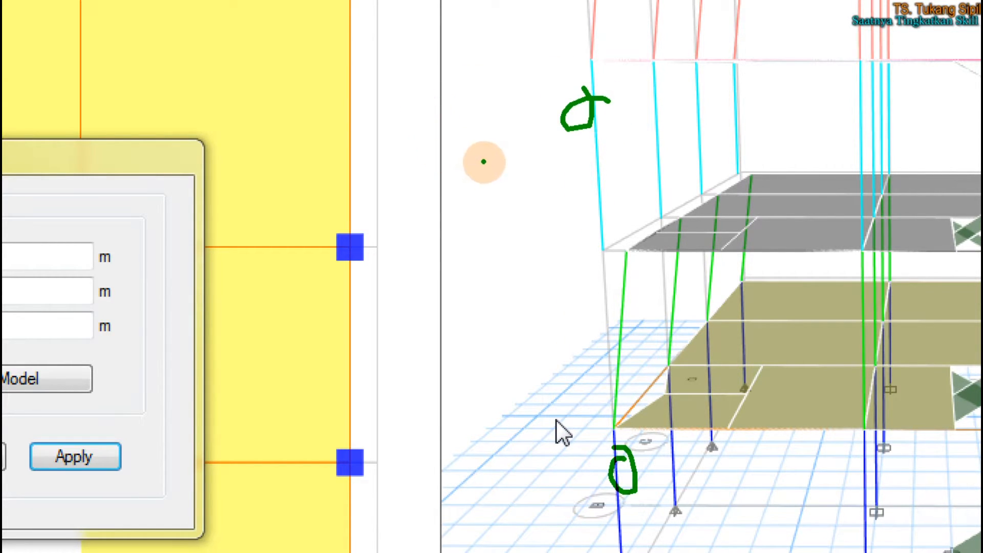
mouse_move(614, 103)
mouse_down()
mouse_move(588, 103)
mouse_move(609, 104)
mouse_move(596, 103)
mouse_up()
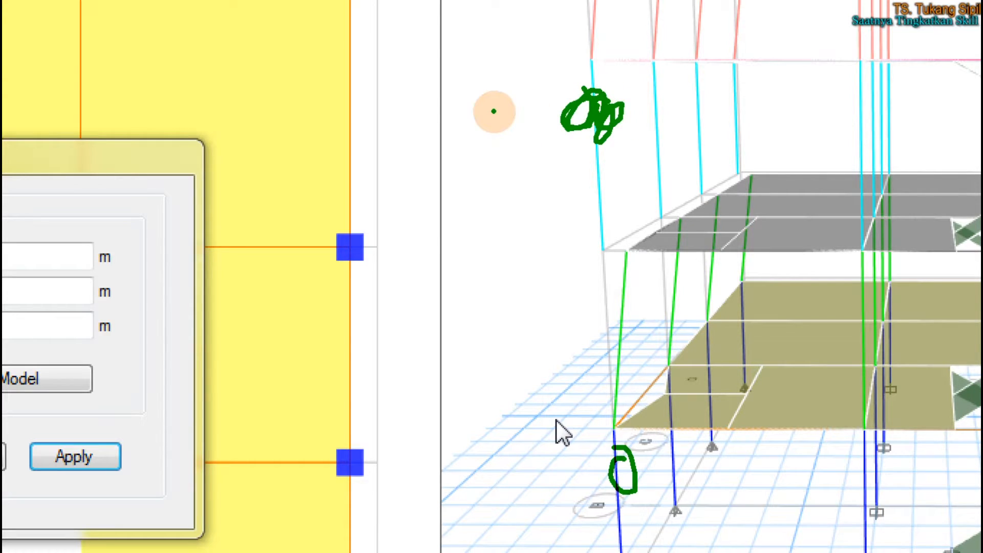
mouse_move(633, 450)
mouse_down()
mouse_move(617, 463)
mouse_move(621, 484)
mouse_move(612, 473)
mouse_move(622, 453)
mouse_up()
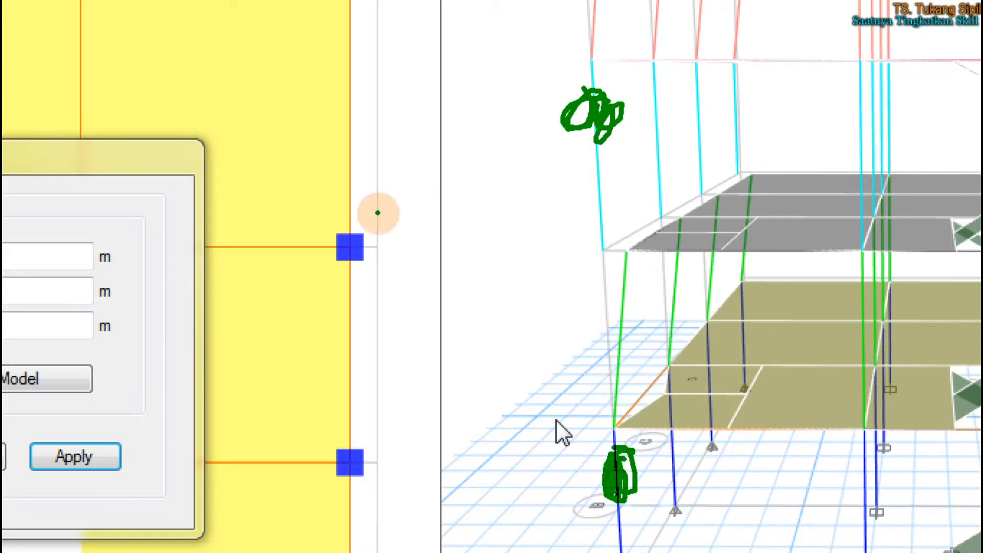
mouse_move(255, 169)
mouse_down()
mouse_move(274, 143)
mouse_move(255, 201)
mouse_move(306, 217)
mouse_up()
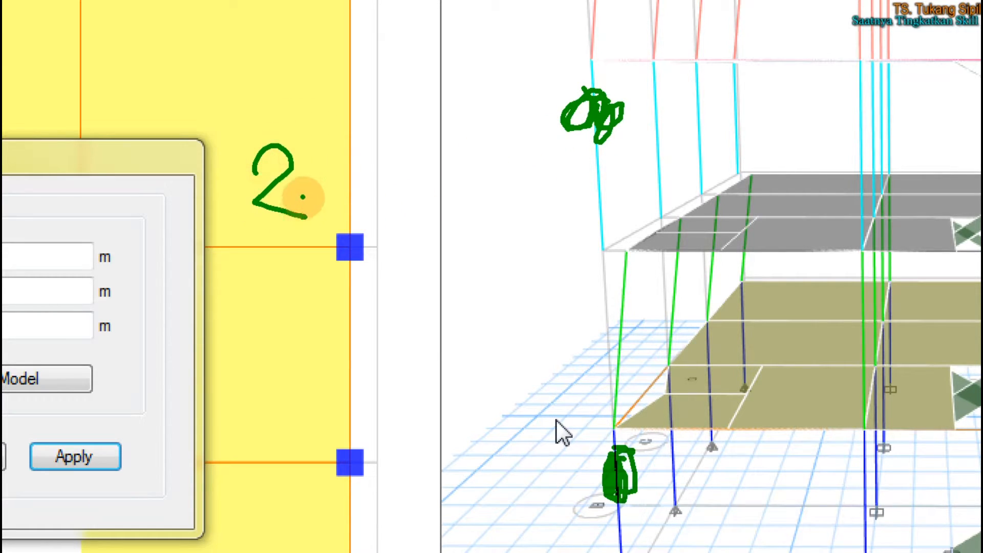
drag(337, 116, 337, 259)
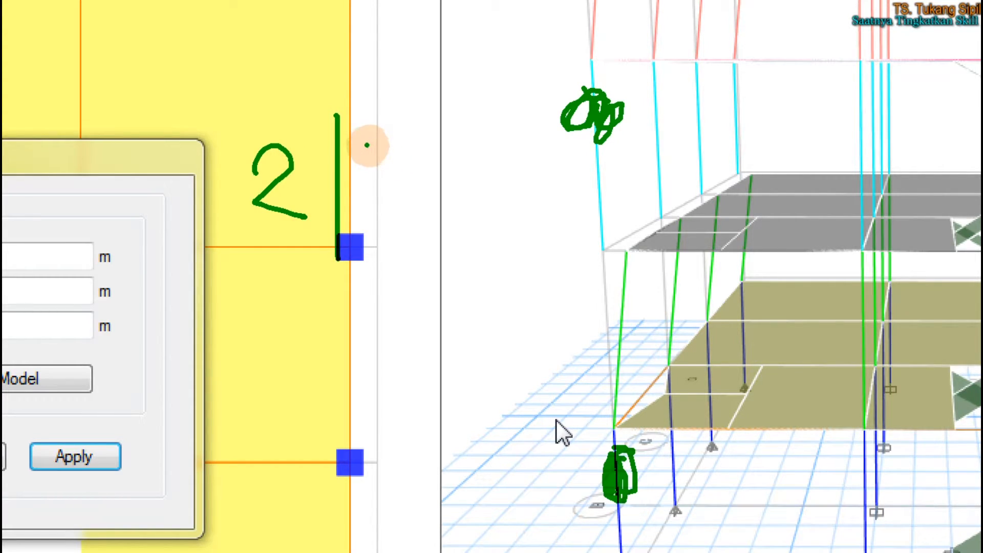
mouse_move(365, 145)
mouse_down()
mouse_move(377, 141)
mouse_move(385, 179)
mouse_up()
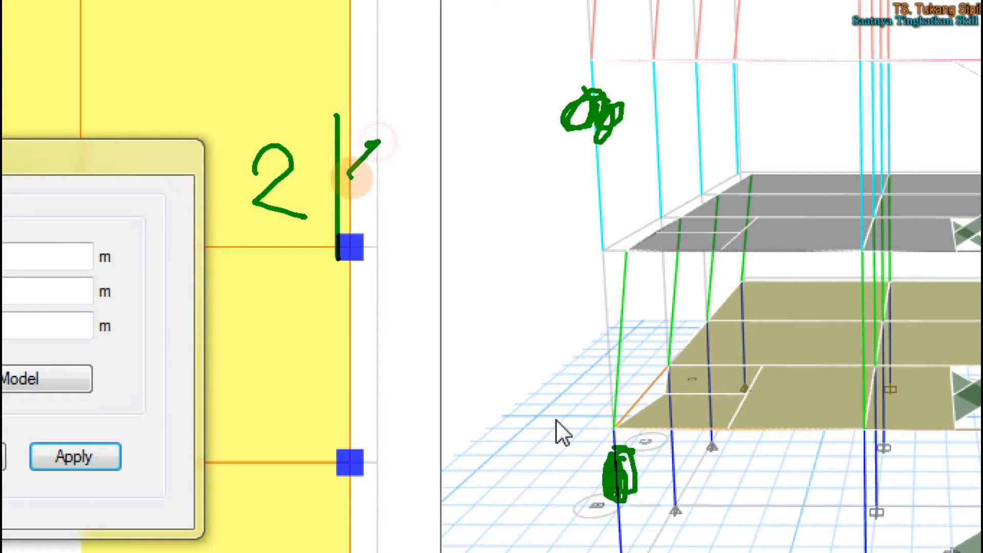
drag(389, 140, 388, 211)
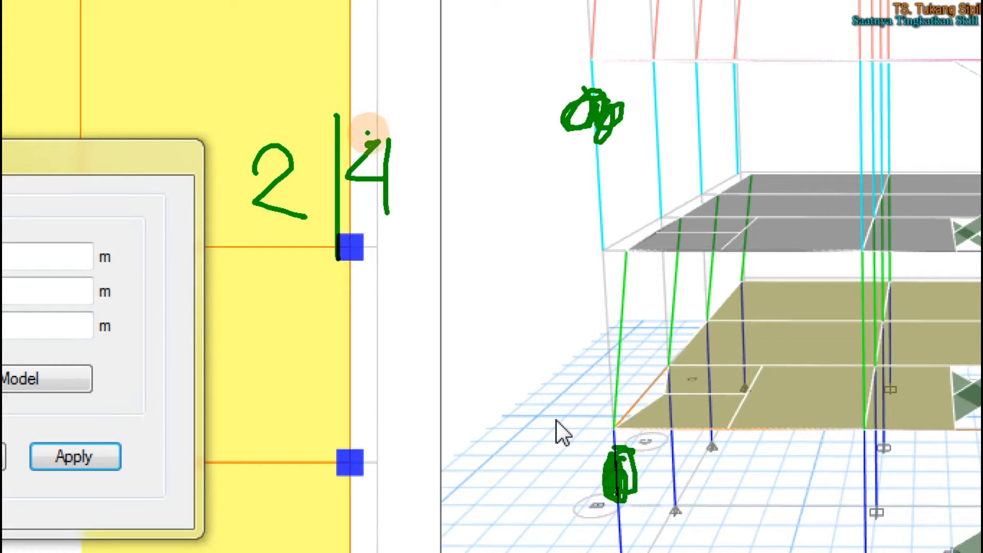
drag(294, 219, 605, 511)
drag(293, 166, 459, 86)
mouse_move(531, 93)
mouse_down()
mouse_move(553, 104)
mouse_move(536, 135)
mouse_move(546, 129)
mouse_up()
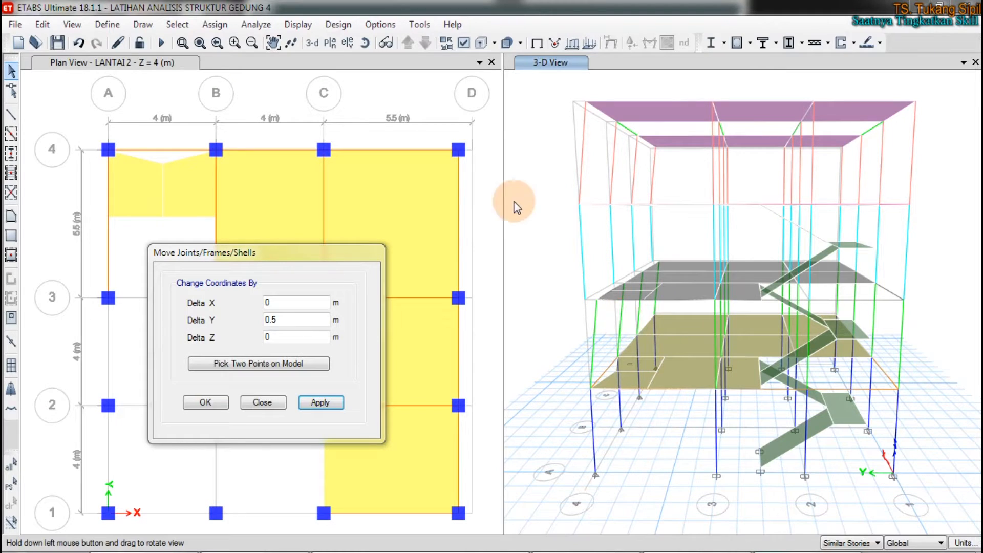
Step: Open the story data from the grid system settings to review the Master Story and Similar To assignments
right_click(271, 98)
click(291, 103)
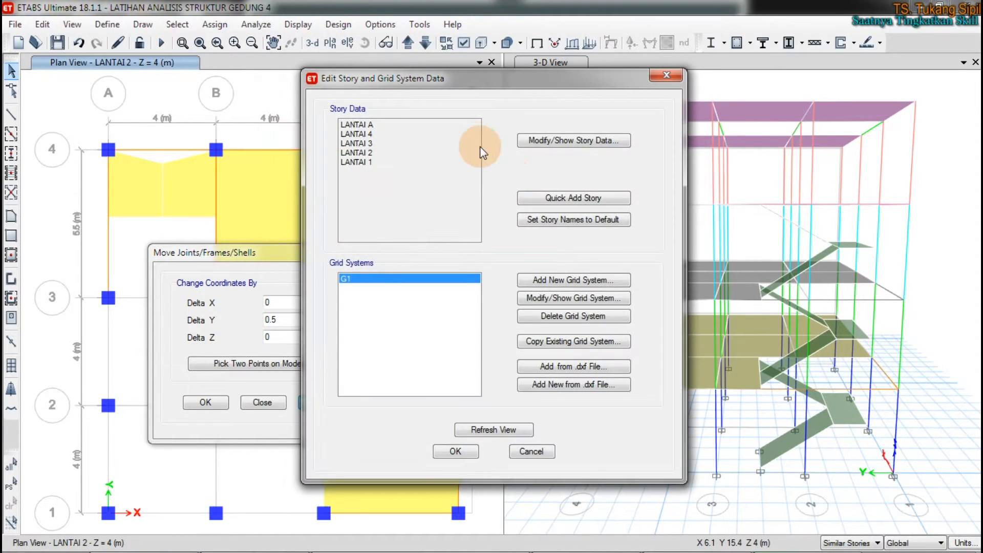
click(540, 138)
drag(547, 95, 420, 93)
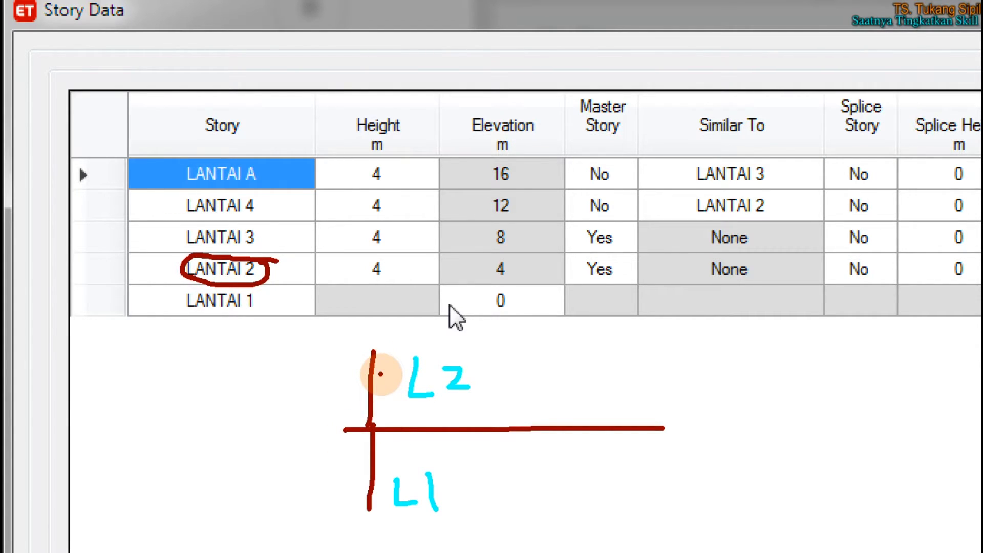
mouse_move(433, 346)
mouse_down()
mouse_move(393, 347)
mouse_move(387, 367)
mouse_up()
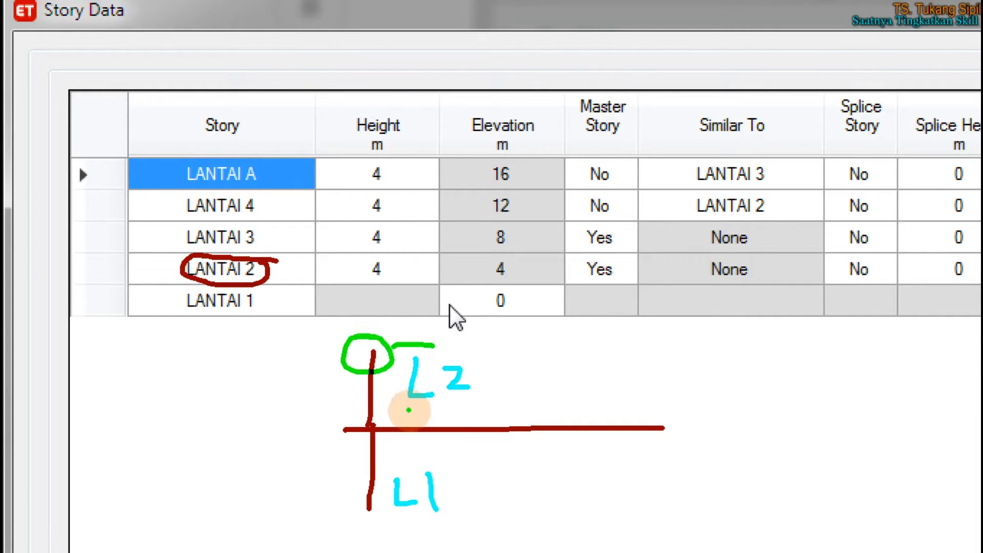
mouse_move(435, 425)
mouse_down()
mouse_move(453, 408)
mouse_move(563, 434)
mouse_up()
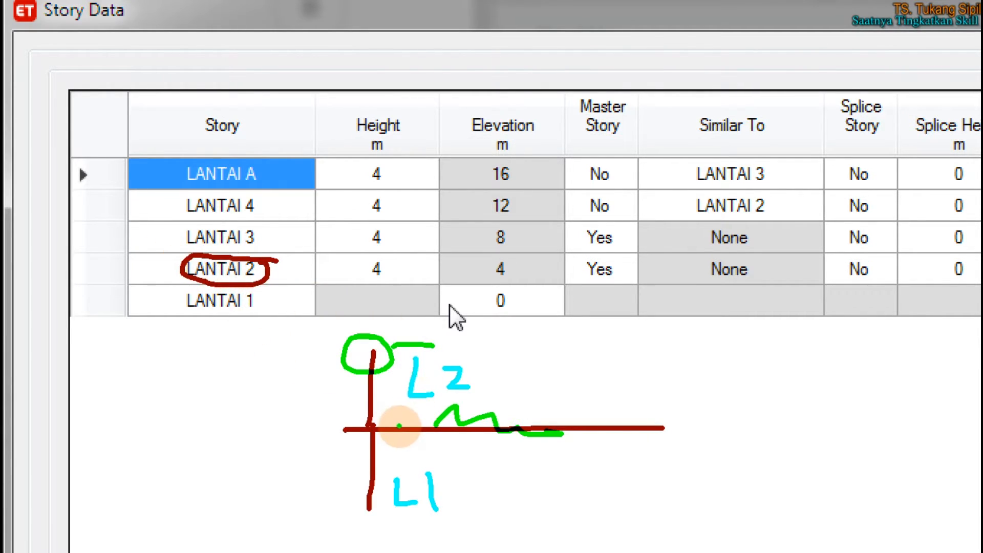
mouse_move(408, 420)
mouse_down()
mouse_move(402, 435)
mouse_move(416, 420)
mouse_up()
mouse_move(379, 460)
mouse_down()
mouse_move(351, 465)
mouse_move(377, 438)
mouse_move(333, 480)
mouse_up()
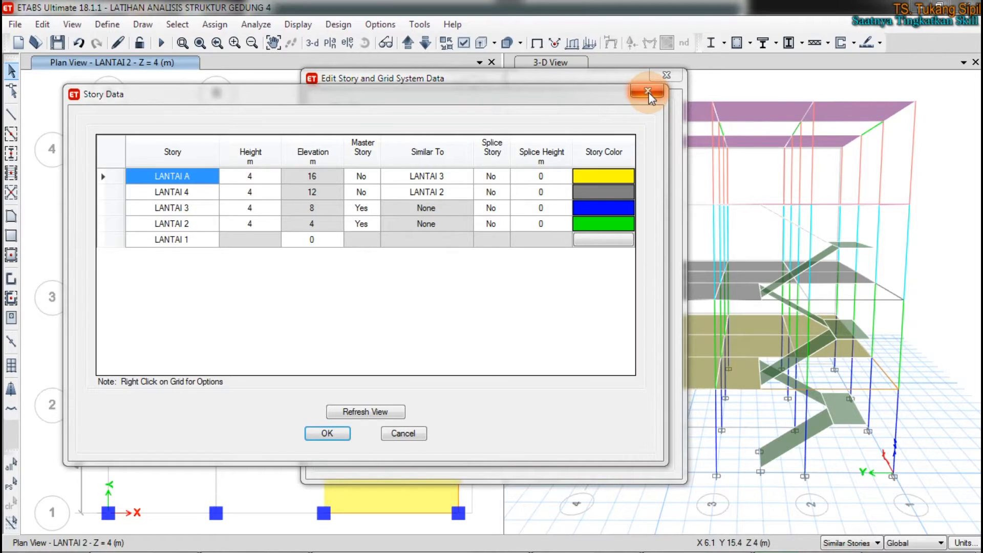
Step: Close the story data and the story and grid system settings without editing them
click(327, 433)
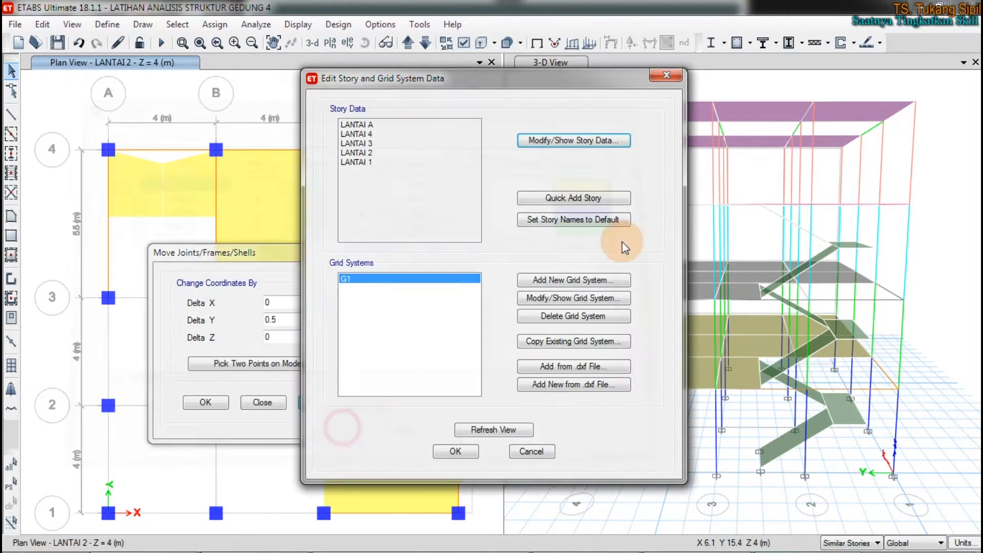
click(667, 76)
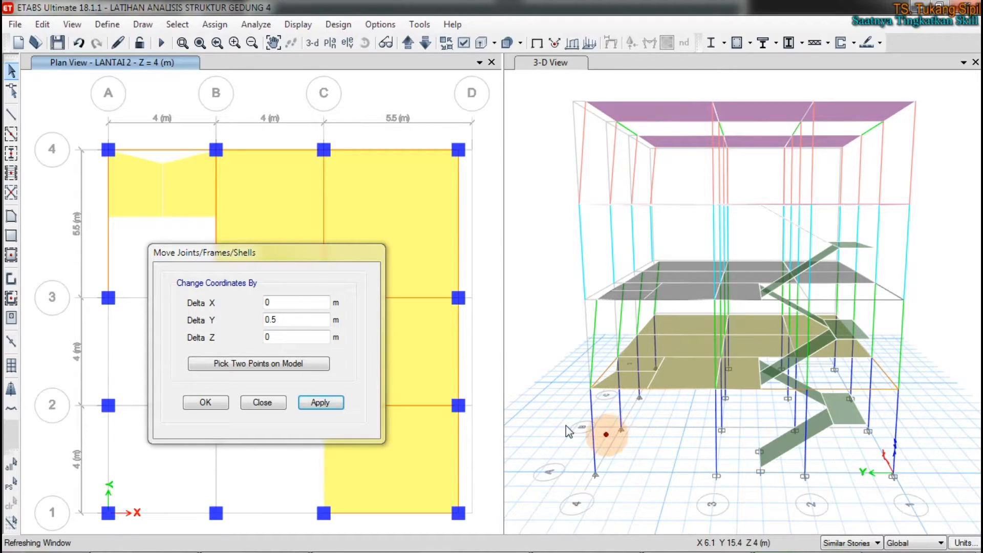
mouse_move(602, 406)
mouse_down()
mouse_move(574, 419)
mouse_move(604, 427)
mouse_move(598, 407)
mouse_move(697, 379)
mouse_move(742, 386)
mouse_move(592, 386)
mouse_up()
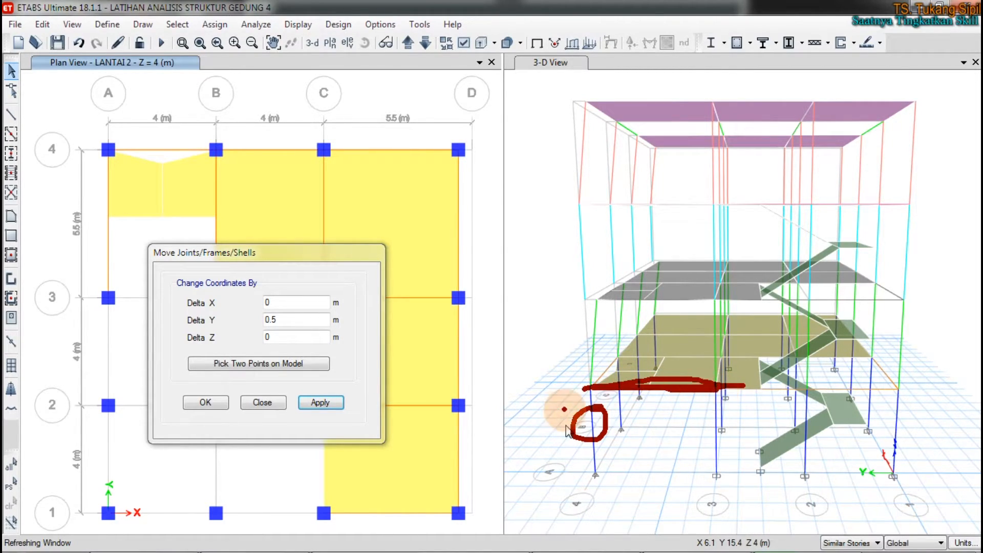
click(597, 417)
mouse_move(596, 417)
mouse_down()
mouse_move(568, 430)
mouse_move(588, 407)
mouse_up()
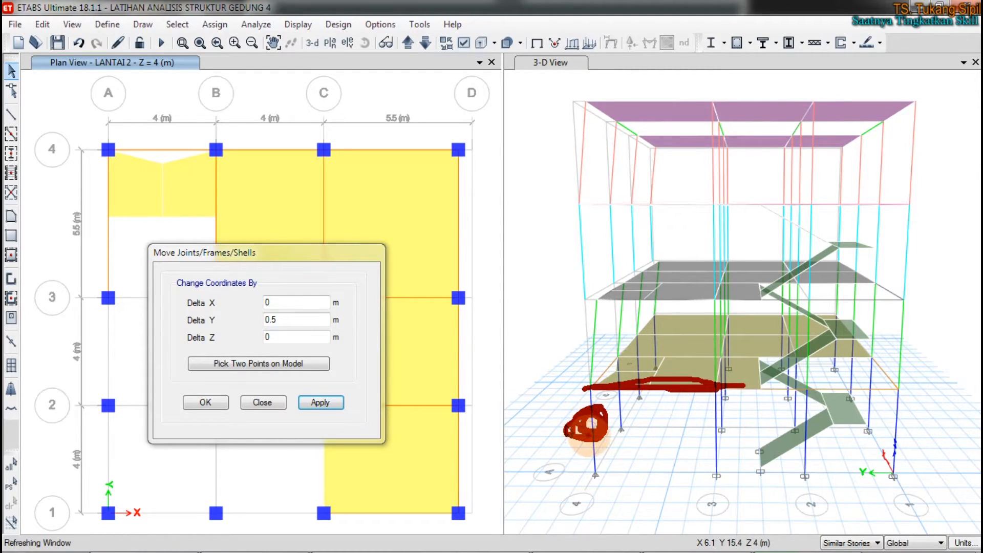
mouse_move(593, 417)
mouse_down()
mouse_move(583, 424)
mouse_move(601, 415)
mouse_move(566, 422)
mouse_up()
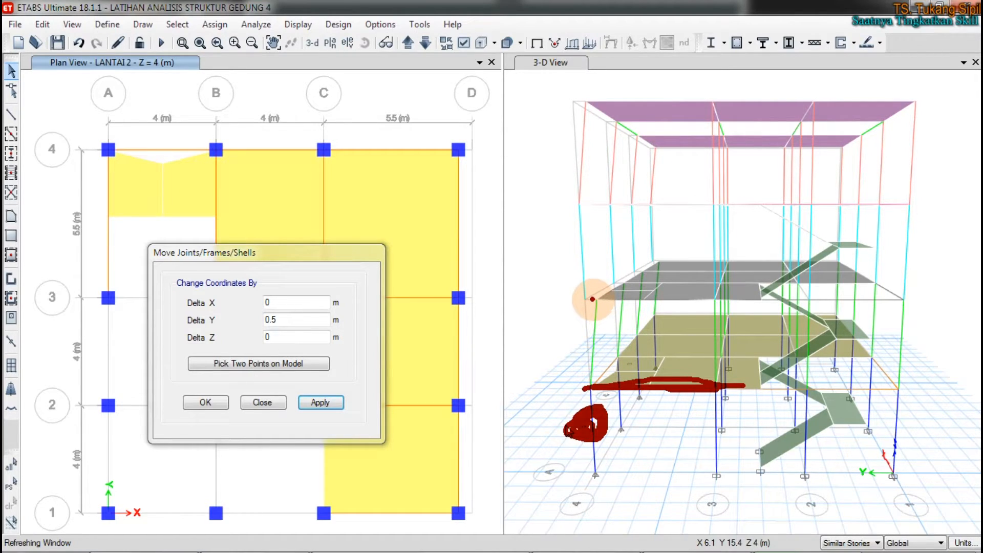
mouse_move(588, 300)
mouse_down()
mouse_move(724, 305)
mouse_move(604, 300)
mouse_move(718, 298)
mouse_up()
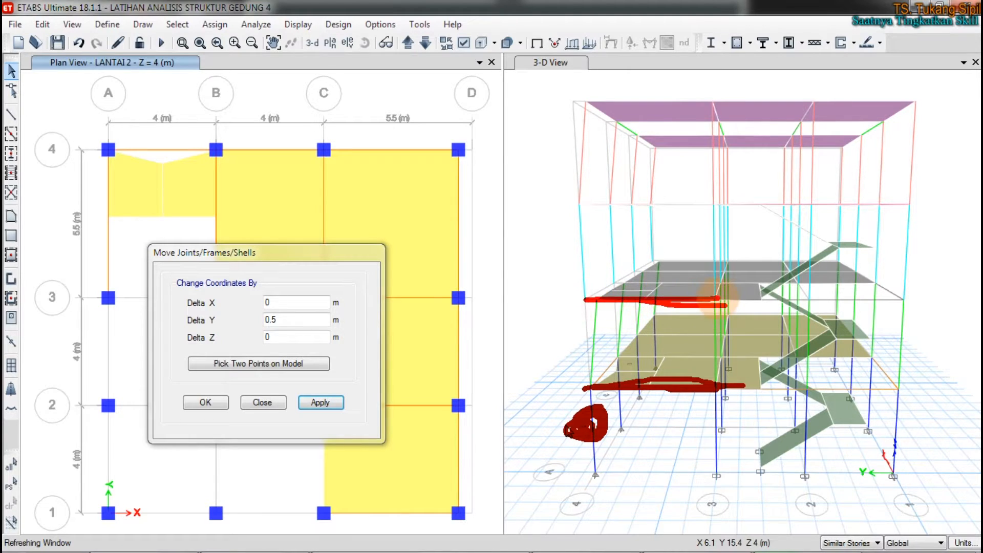
drag(536, 446, 568, 477)
mouse_move(528, 343)
mouse_down()
mouse_move(551, 369)
mouse_move(571, 368)
mouse_up()
mouse_move(531, 255)
mouse_down()
mouse_move(556, 290)
mouse_move(565, 274)
mouse_move(568, 287)
mouse_up()
mouse_move(524, 166)
mouse_down()
mouse_move(520, 186)
mouse_move(563, 193)
mouse_up()
mouse_move(530, 110)
mouse_down()
mouse_move(537, 92)
mouse_move(556, 123)
mouse_move(526, 109)
mouse_move(521, 120)
mouse_up()
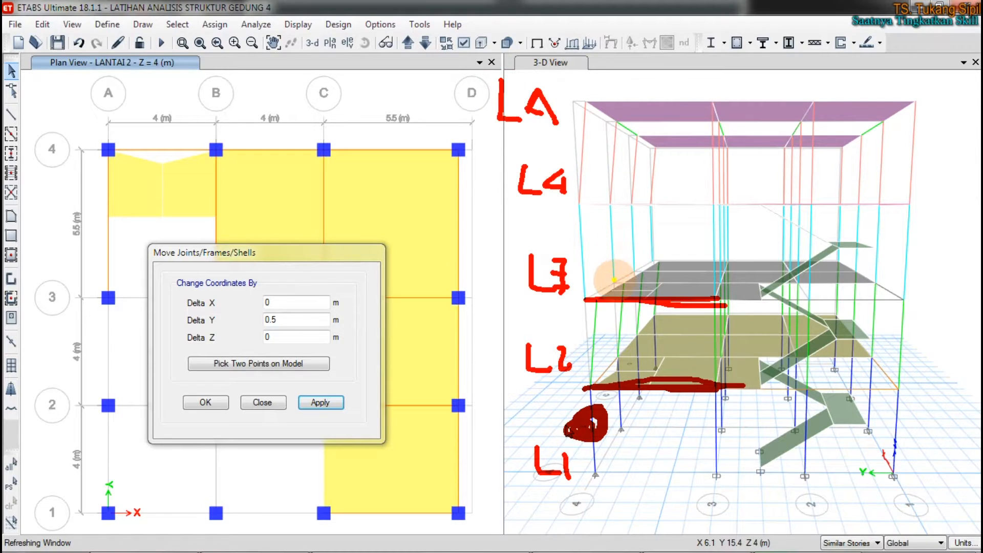
mouse_move(577, 303)
mouse_down()
mouse_move(636, 295)
mouse_move(591, 369)
mouse_up()
mouse_move(578, 205)
mouse_down()
mouse_move(653, 204)
mouse_move(587, 290)
mouse_up()
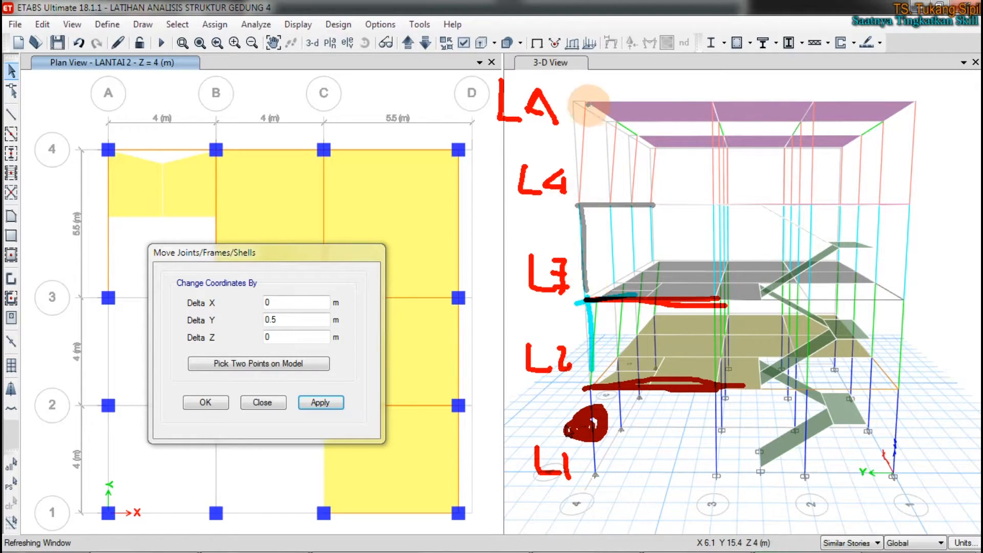
mouse_move(652, 105)
mouse_down()
mouse_move(591, 105)
mouse_move(591, 209)
mouse_up()
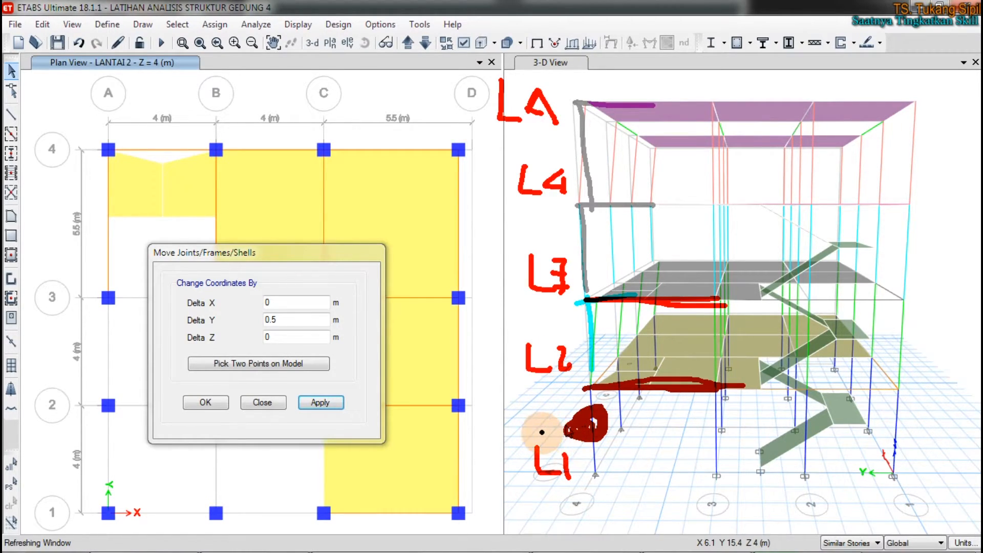
mouse_move(567, 428)
mouse_down()
mouse_move(483, 384)
mouse_move(509, 149)
mouse_move(533, 159)
mouse_up()
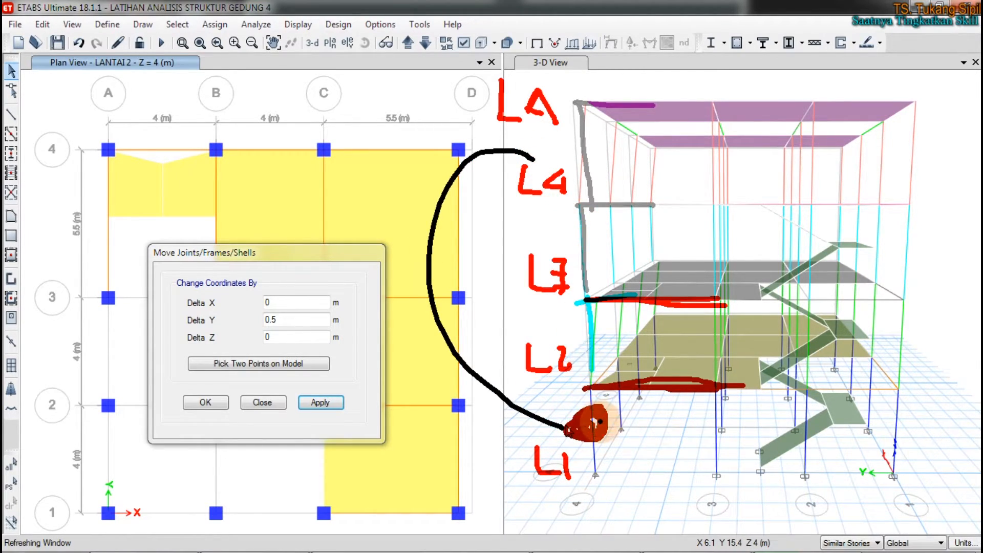
drag(594, 424, 596, 427)
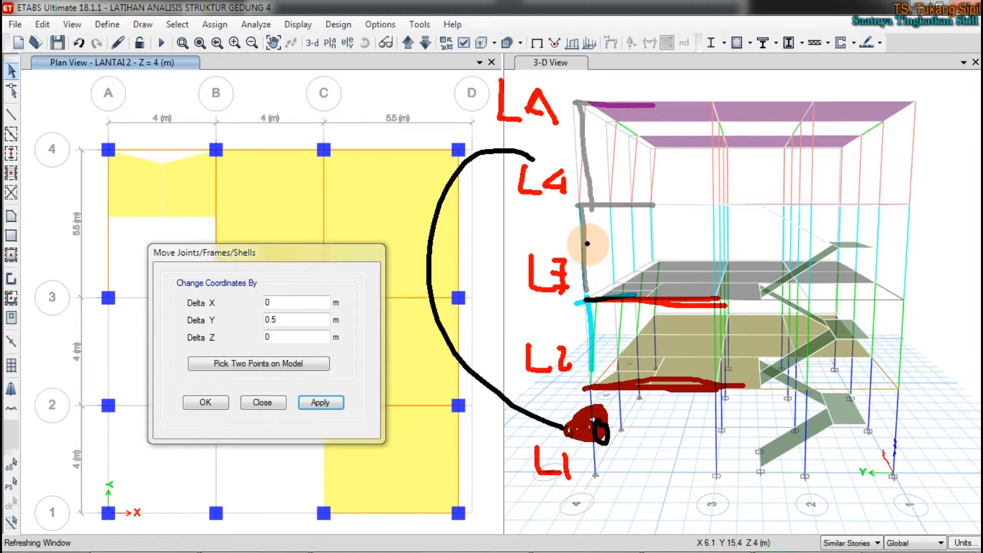
mouse_move(588, 239)
mouse_down()
mouse_move(610, 246)
mouse_move(609, 263)
mouse_up()
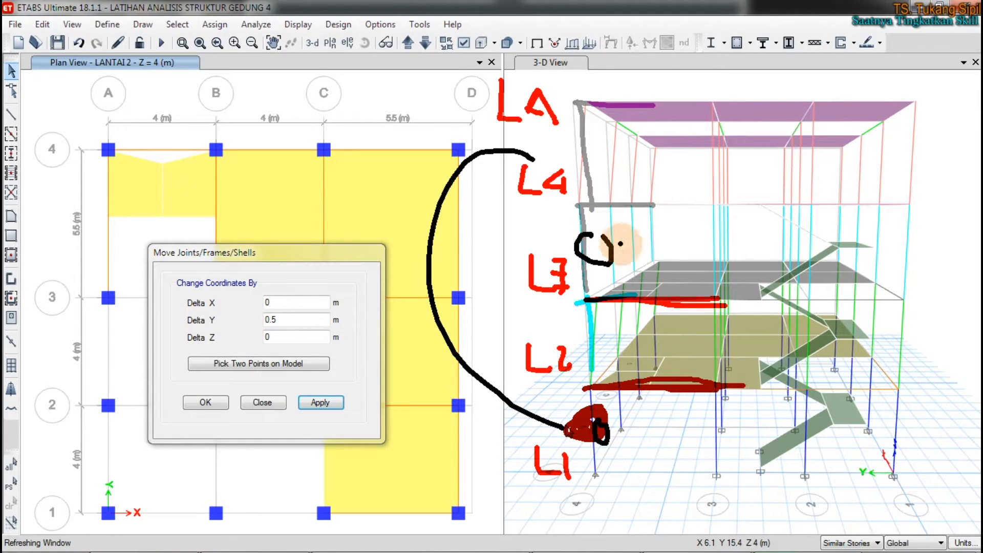
key(Escape)
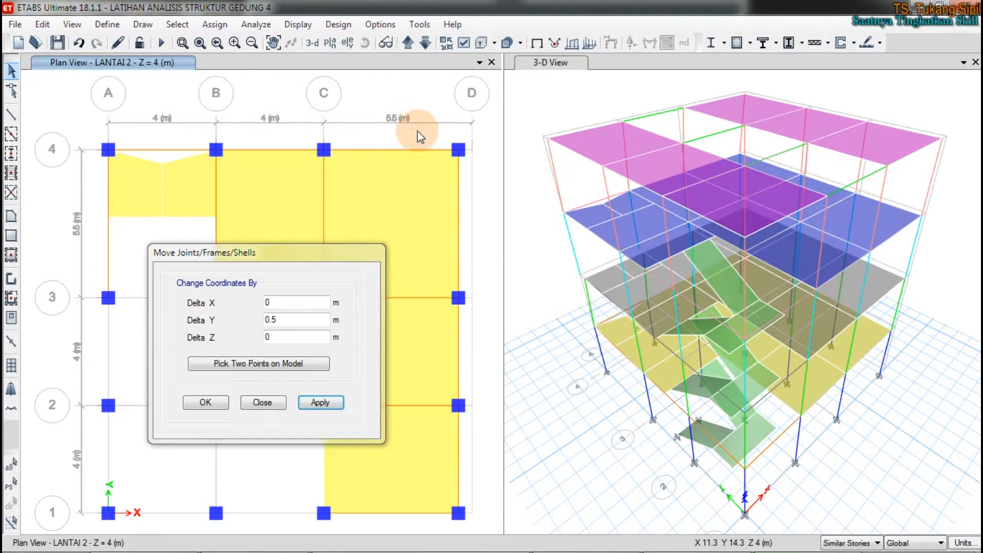
Step: Move the joints and frames along grid line D in the LANTAI 2 plan by Delta X 0.5 m and Delta Y 0
drag(430, 136, 492, 524)
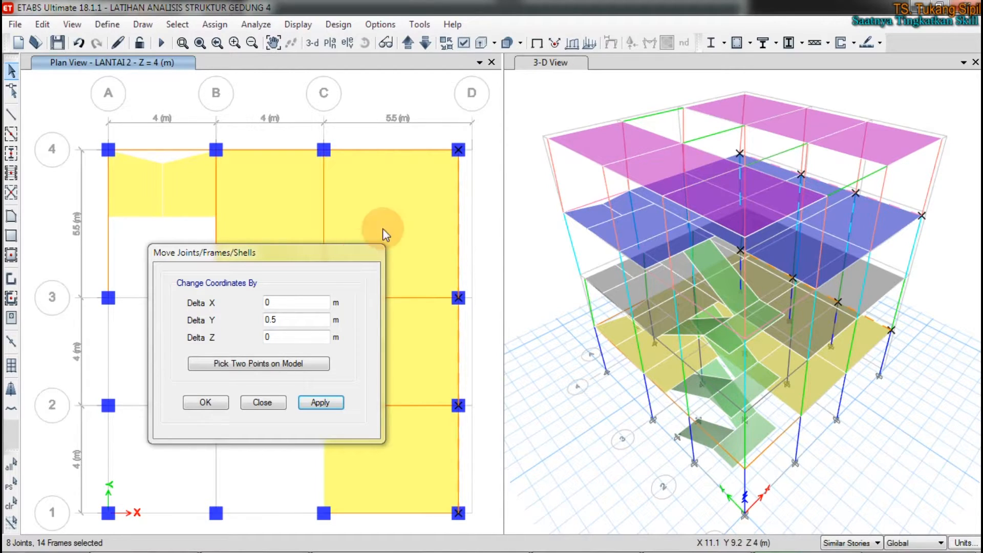
drag(287, 320, 184, 317)
key(BackSpace)
text(0)
click(285, 302)
text(.05)
key(BackSpace)
key(BackSpace)
text(5)
click(320, 402)
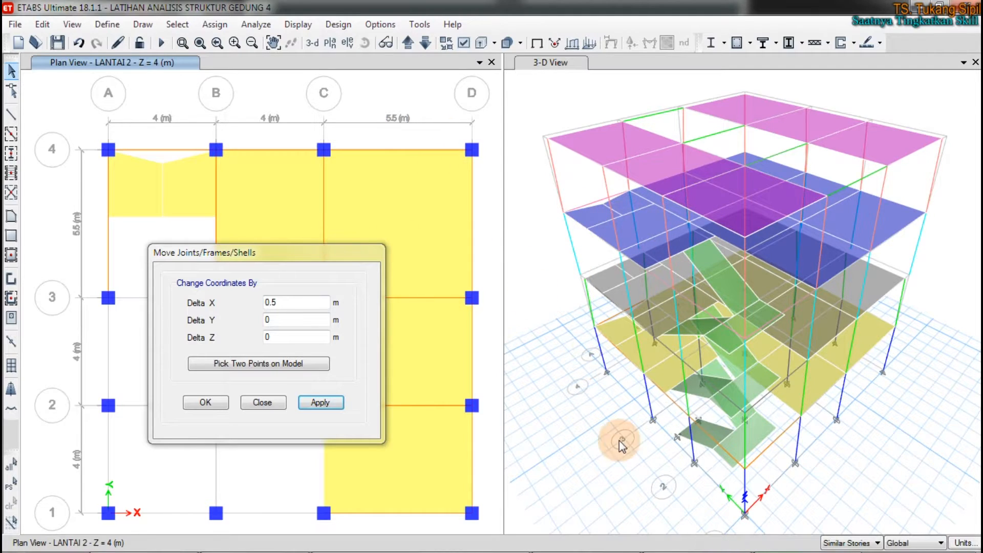
Step: Switch the plan view up to LANTAI 3 and shift the Move Joints/Frames/Shells dialog farther from grid line 4
click(408, 43)
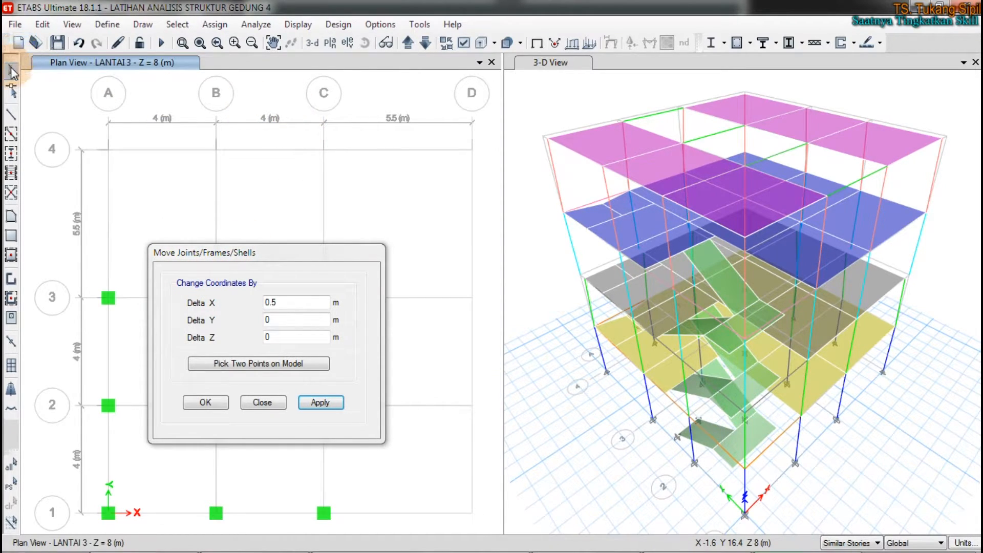
drag(254, 252, 223, 283)
drag(72, 120, 499, 207)
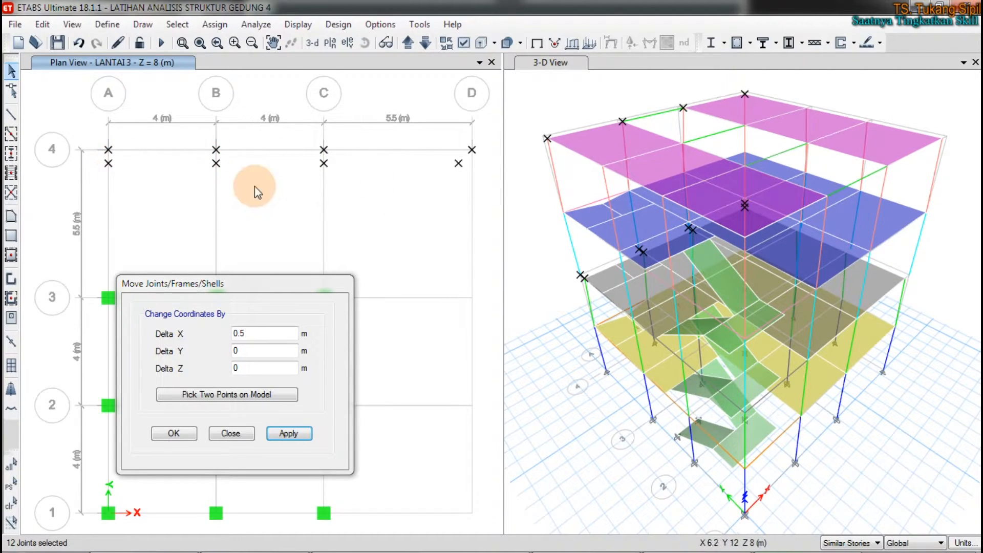
key(Escape)
key(ctrl+p)
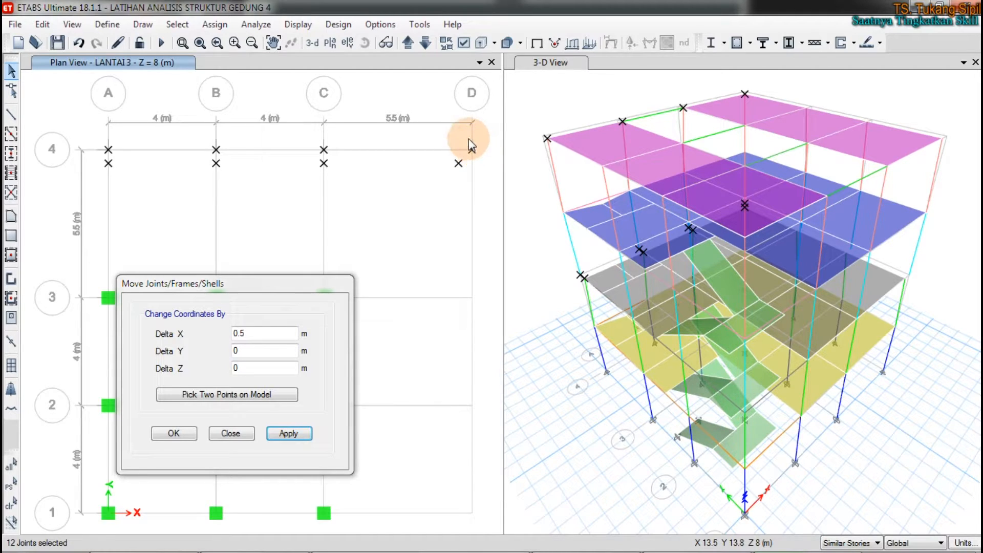
key(ctrl+q)
Step: Move the joints just below grid line 4 in the LANTAI 3 plan by Delta X 0 and Delta Y 0.5 m
drag(98, 158, 496, 203)
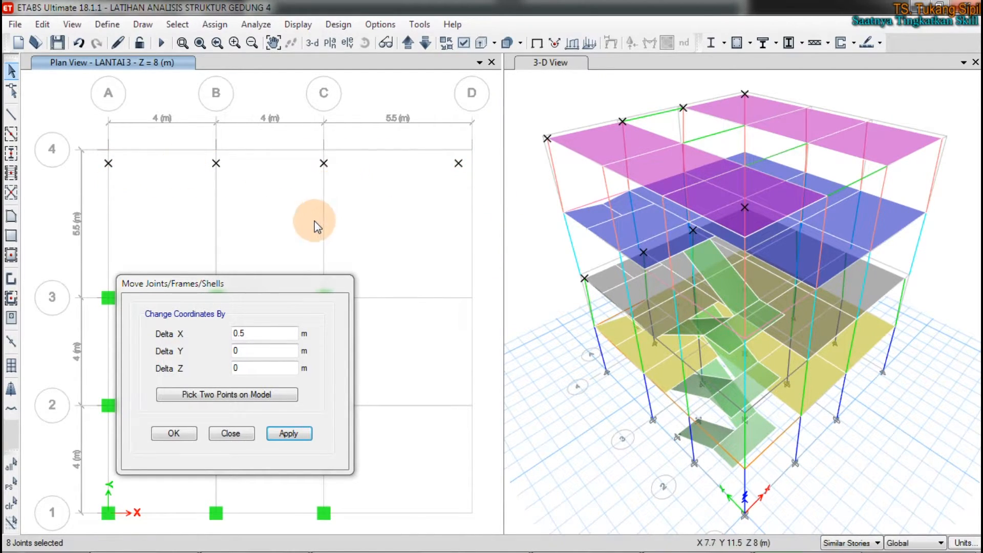
drag(256, 333, 185, 328)
key(BackSpace)
text(0)
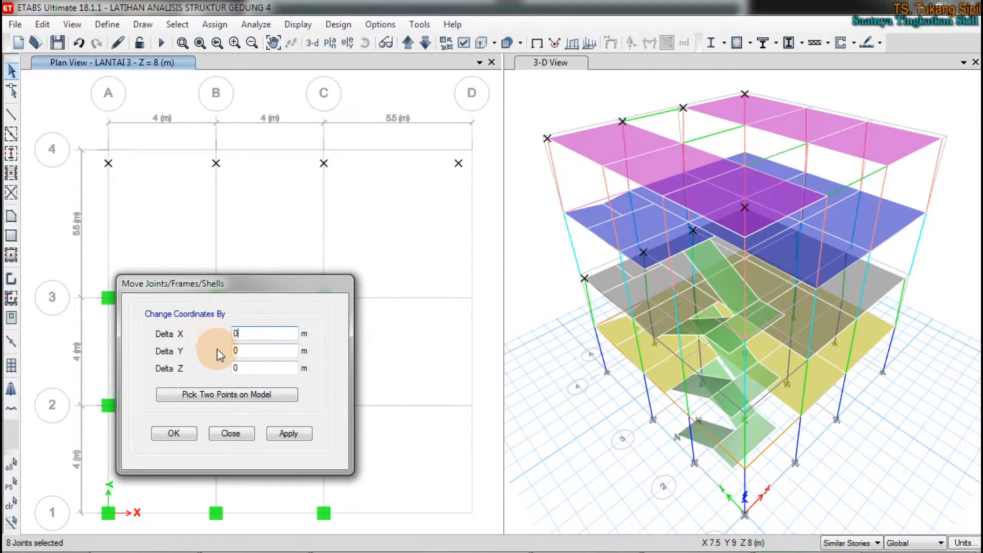
click(246, 352)
text(.)
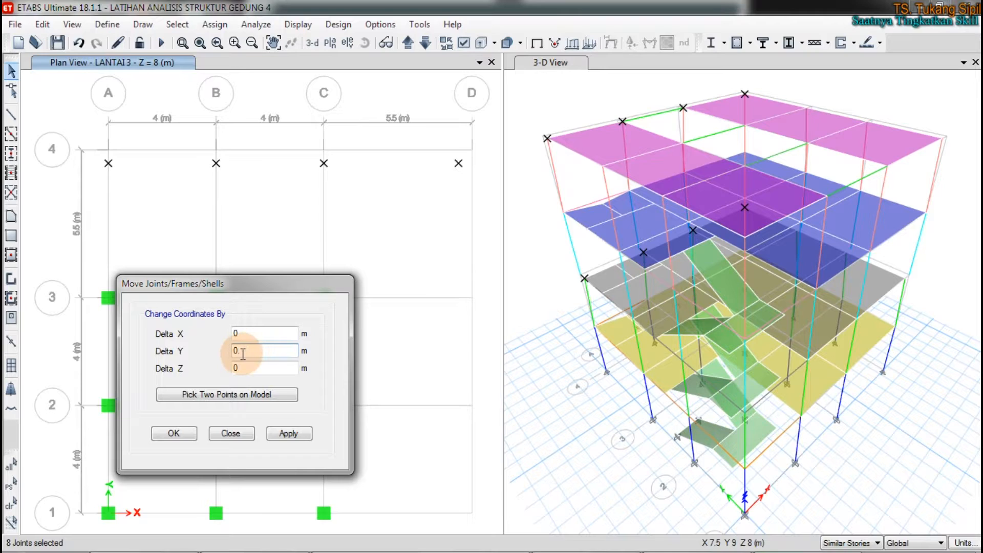
text(5)
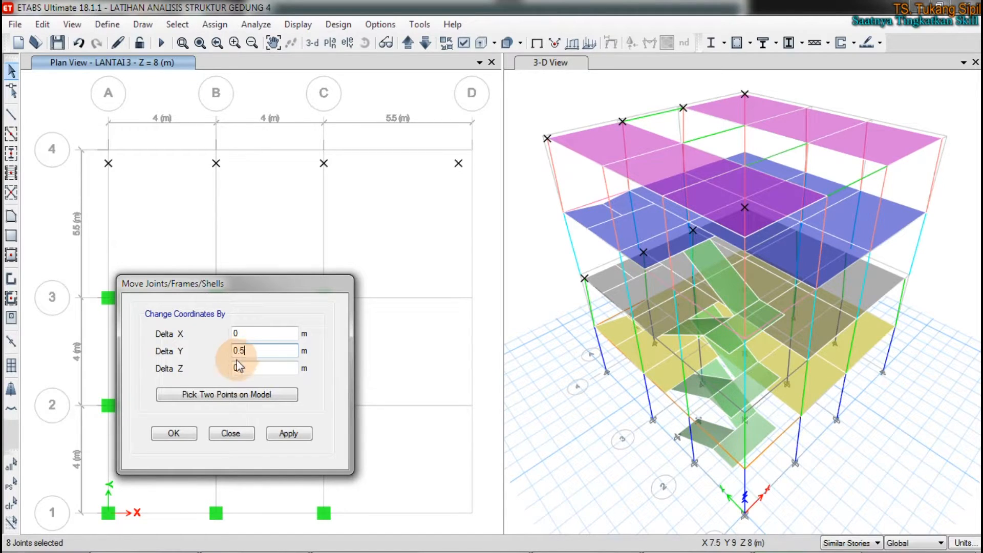
click(286, 433)
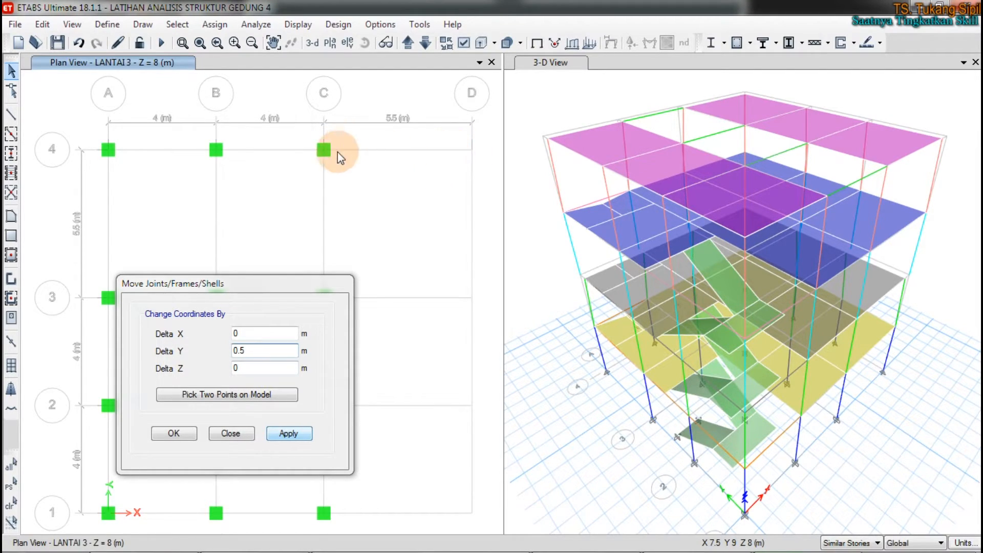
Step: Move the joints beside grid line D in the LANTAI 3 plan by Delta X 0.5 m and Delta Y 0
drag(433, 134, 477, 528)
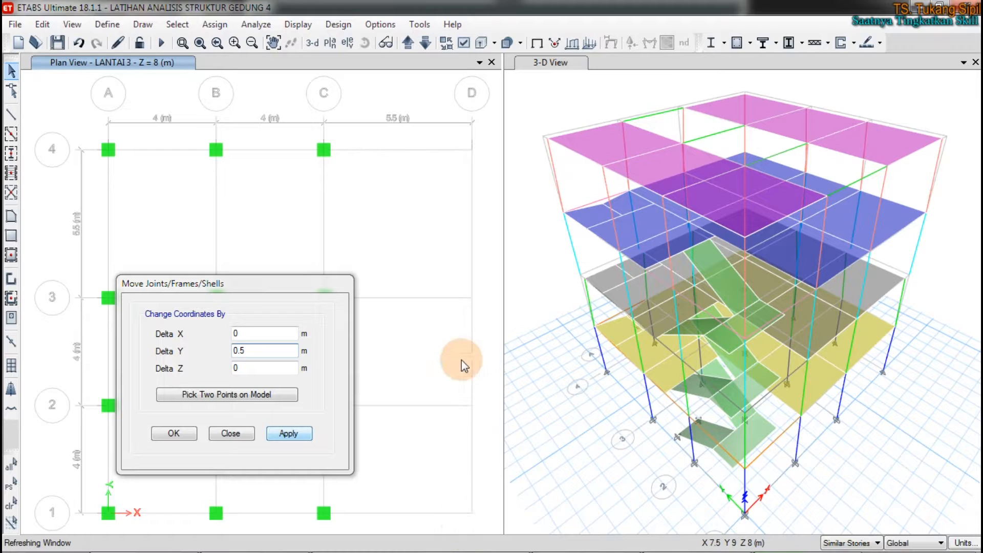
drag(439, 109, 469, 526)
click(288, 433)
double_click(255, 350)
text(0)
double_click(242, 333)
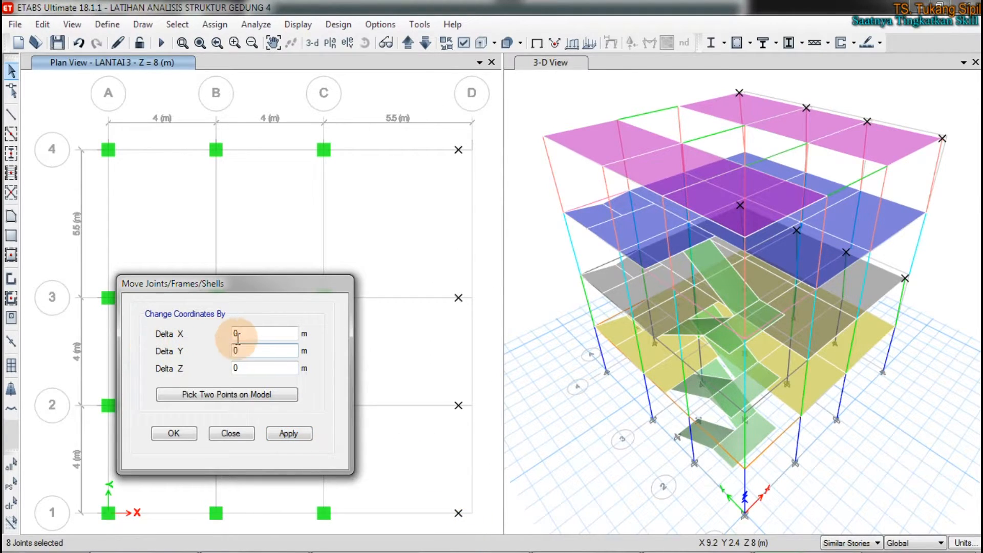
text(0.5)
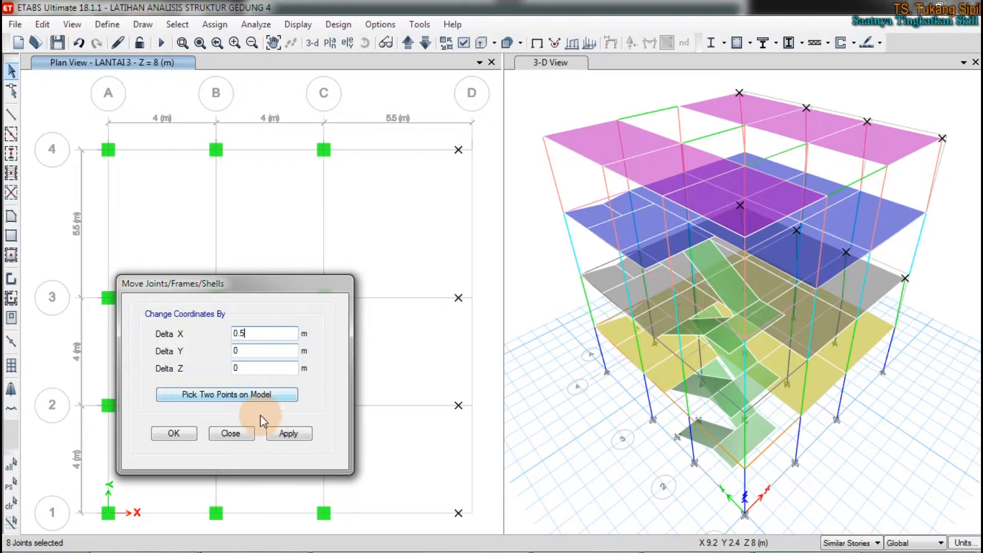
click(287, 433)
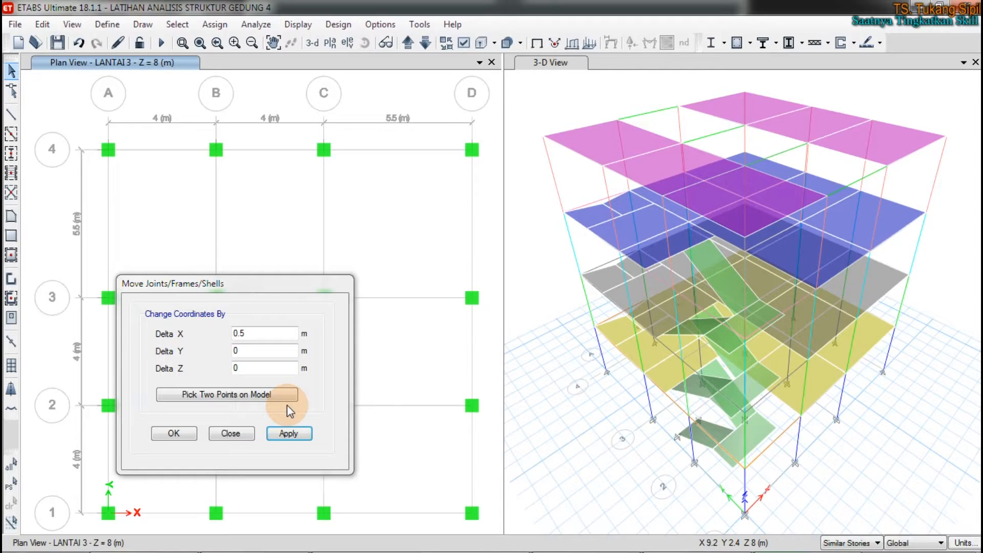
Step: Close the Move Joints/Frames/Shells dialog and show all objects in the LANTAI 3 plan
click(230, 433)
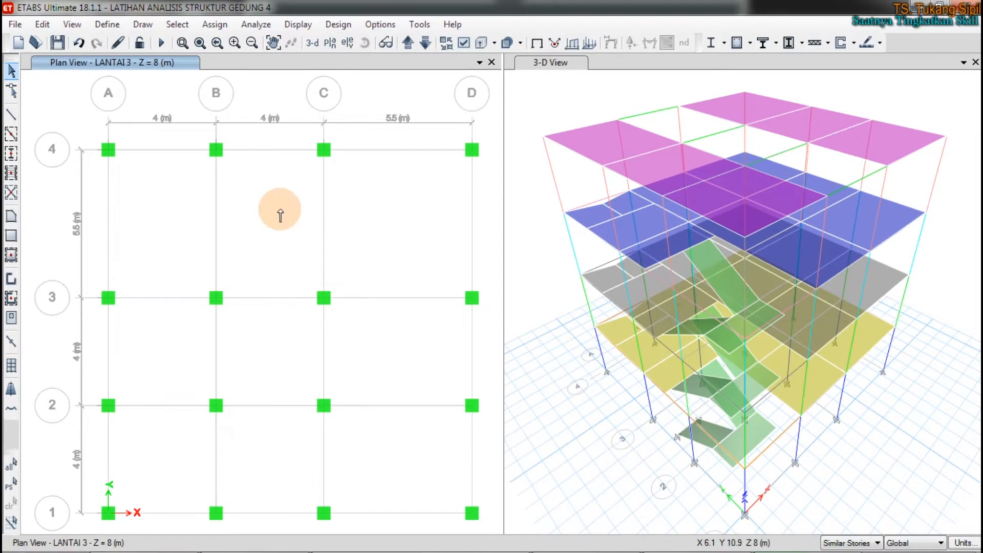
right_click(292, 205)
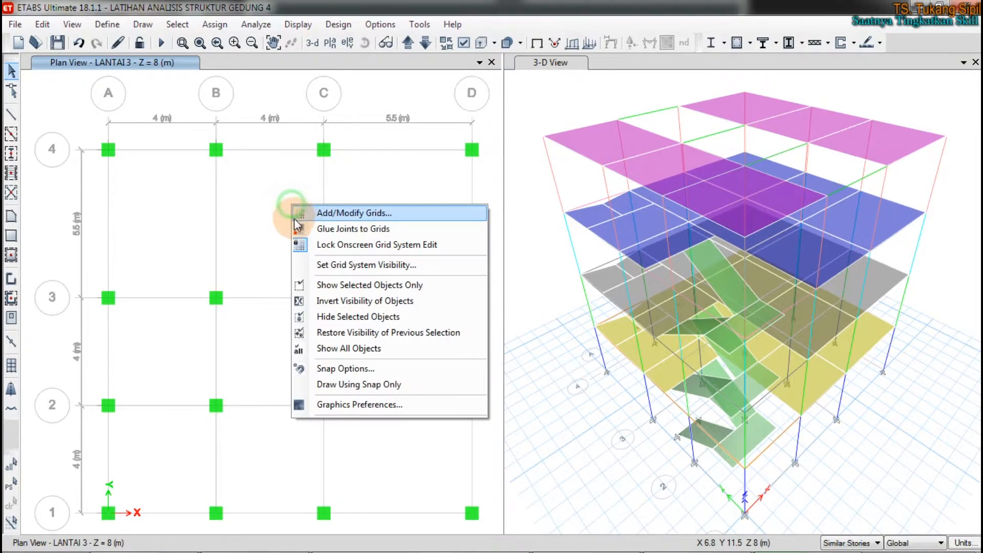
click(338, 352)
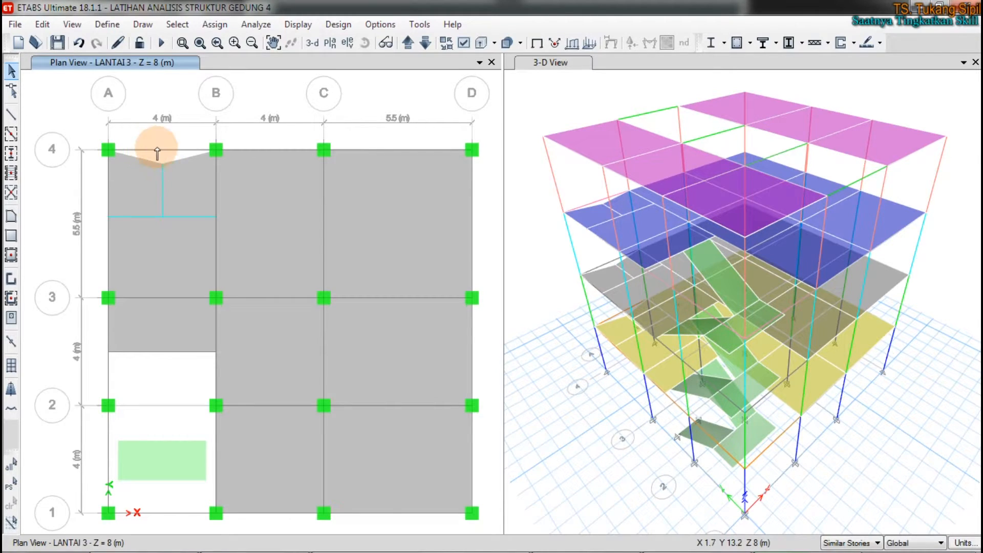
Step: Move the mid-span joints between A and B near grid line 4, selected on LANTAI 3 and LANTAI 2, by Delta X 0 and Delta Y 0.5 m
click(10, 72)
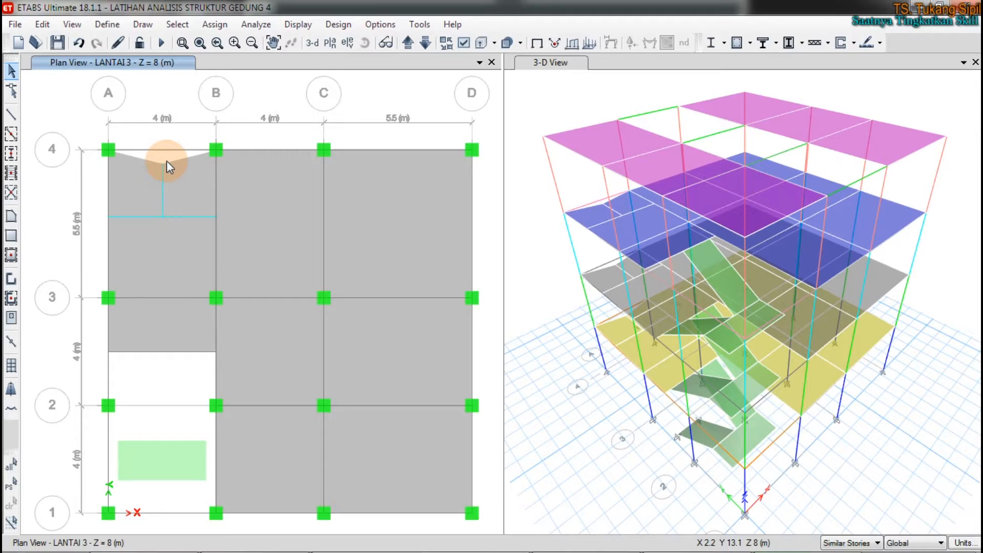
drag(150, 137, 183, 177)
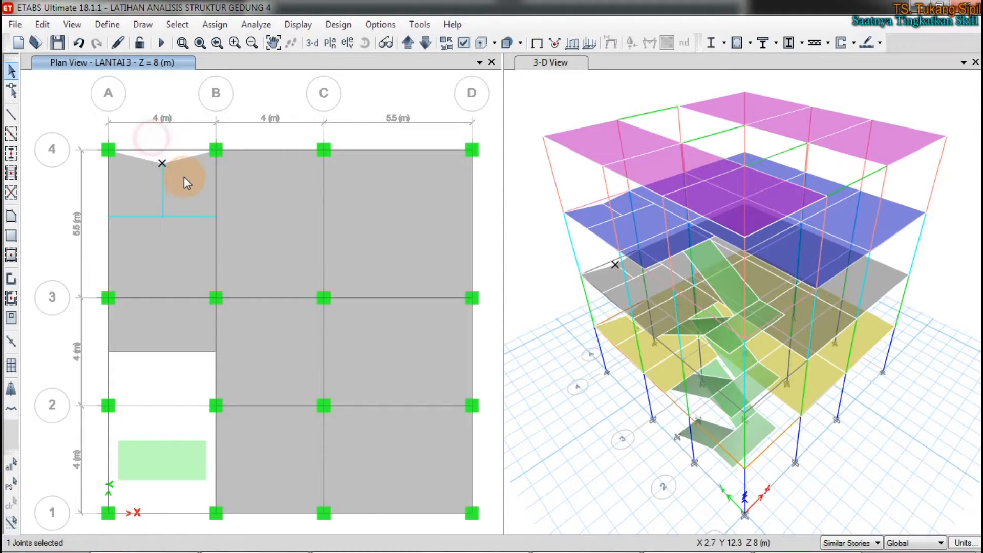
click(425, 43)
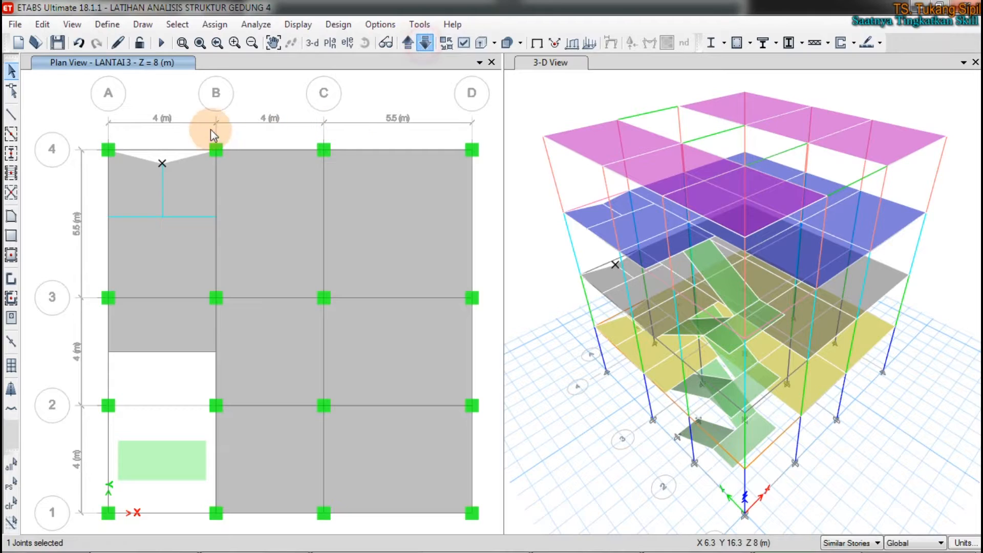
click(162, 153)
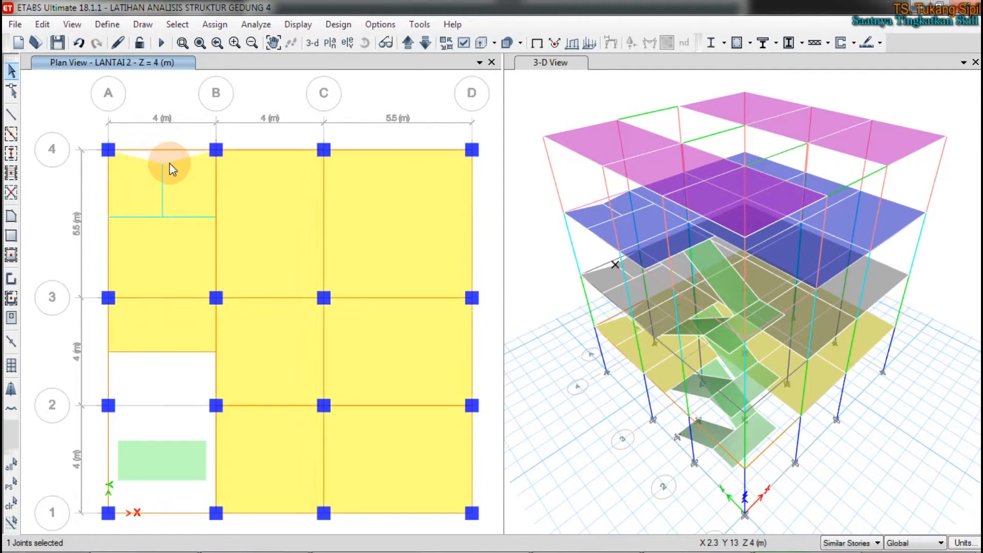
drag(151, 148, 182, 183)
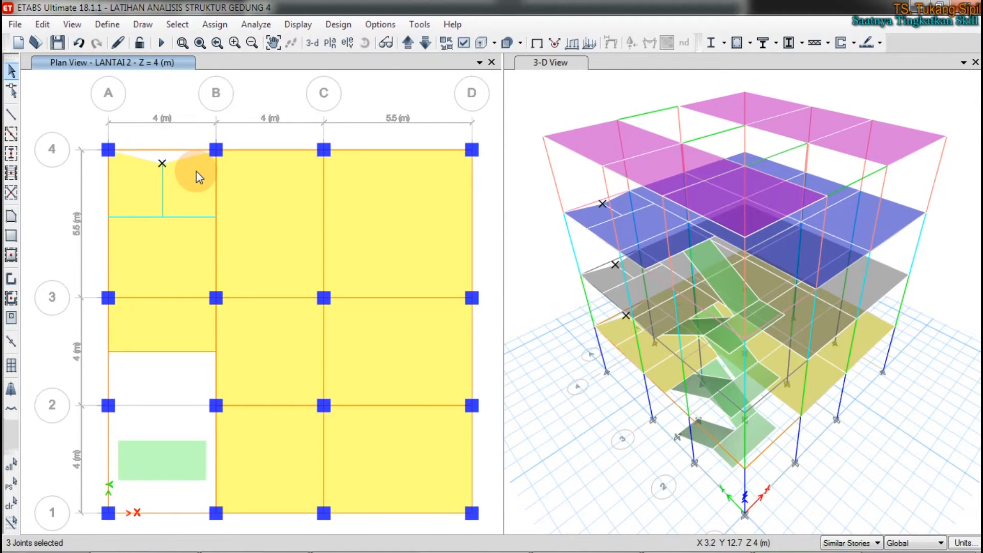
key(ctrl+m)
double_click(246, 335)
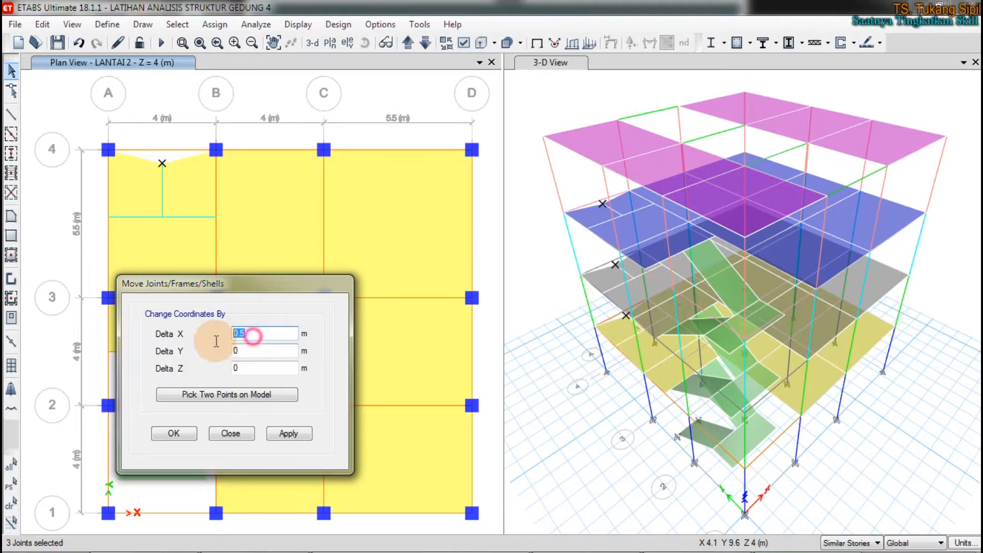
text(6)
click(245, 349)
text(.5)
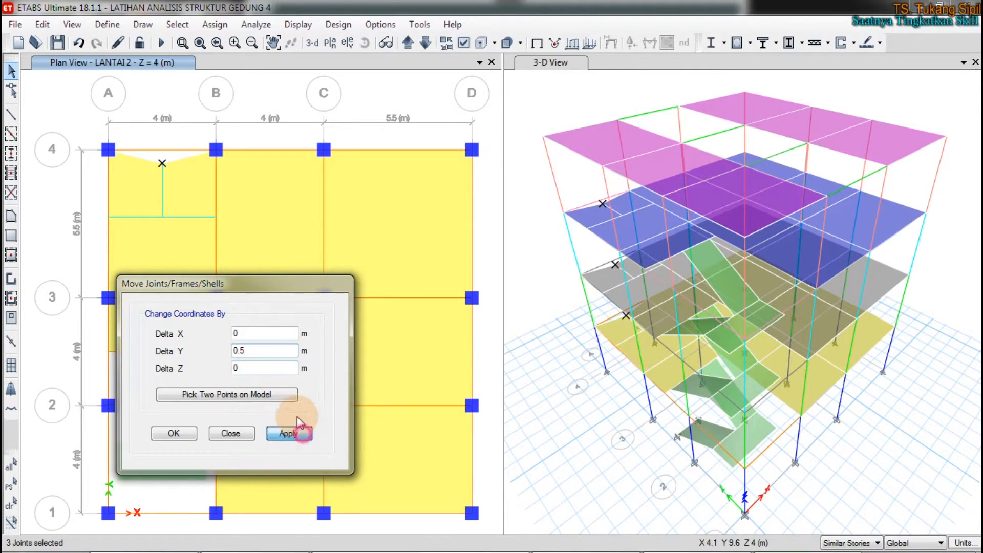
click(299, 433)
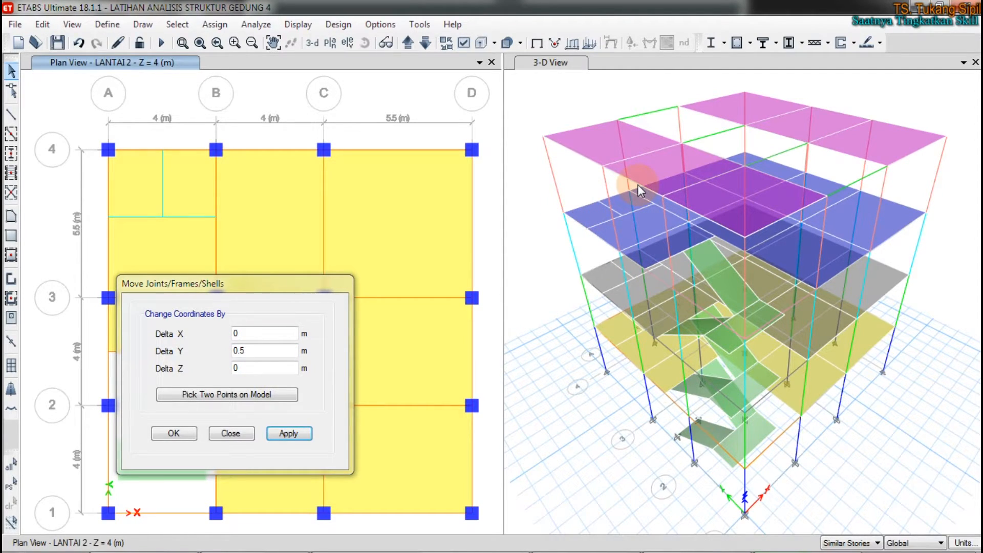
Step: Refresh the model window and, with the 3-D view active, set the story scope to All Stories
click(70, 25)
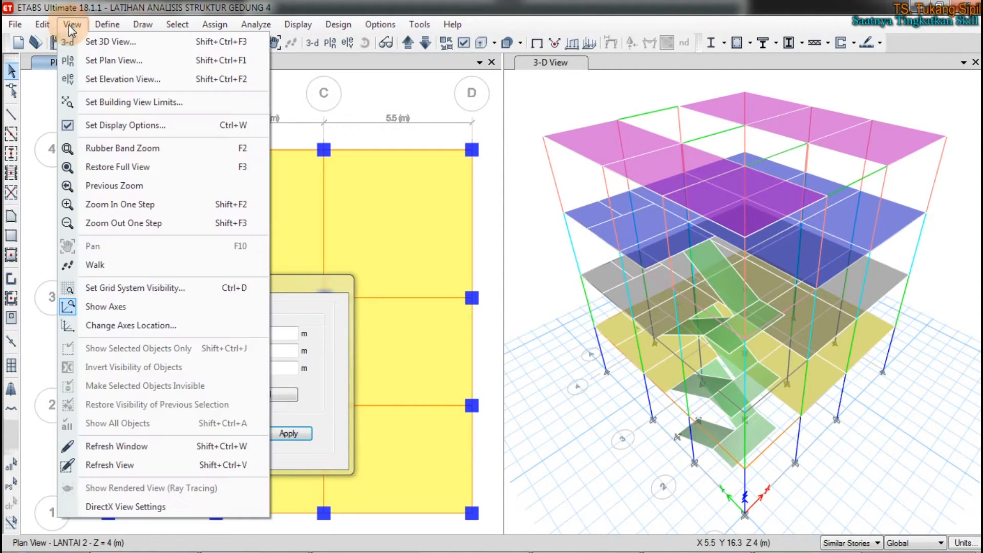
click(127, 450)
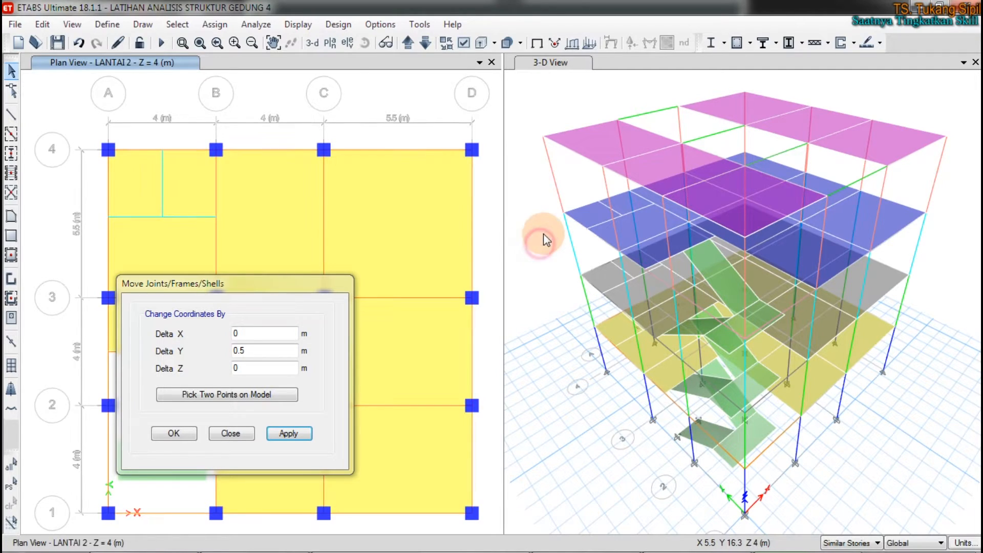
click(568, 84)
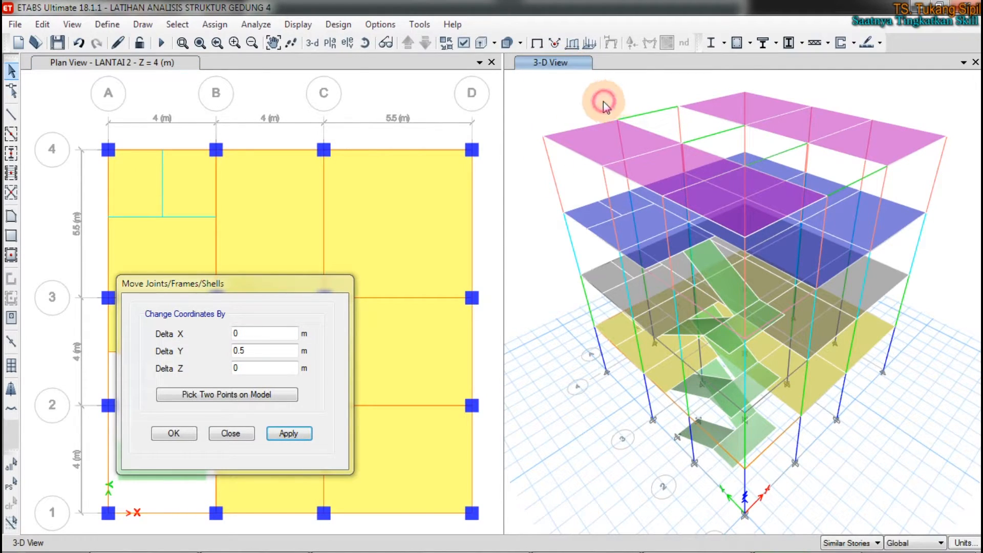
scroll(645, 143, down, 2)
scroll(646, 146, up, 2)
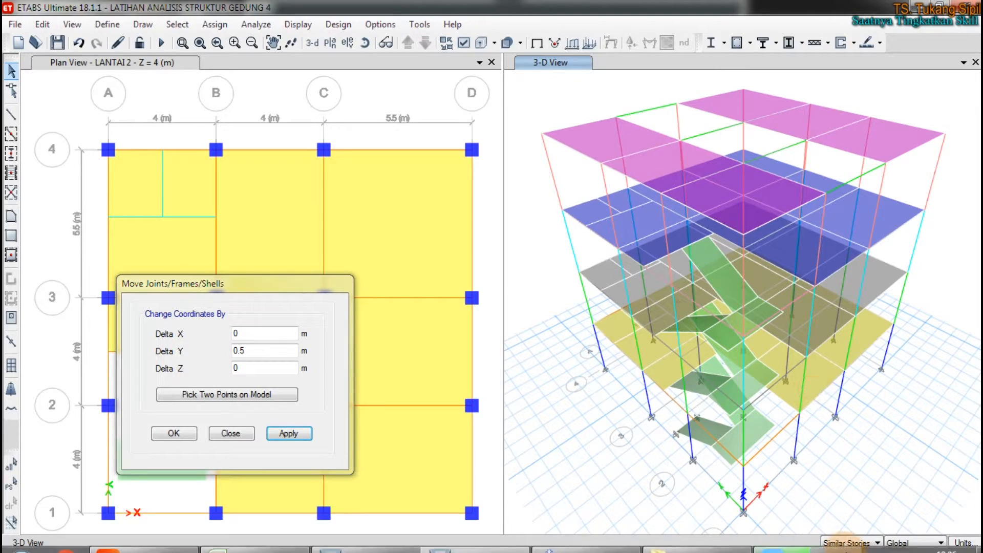
click(853, 541)
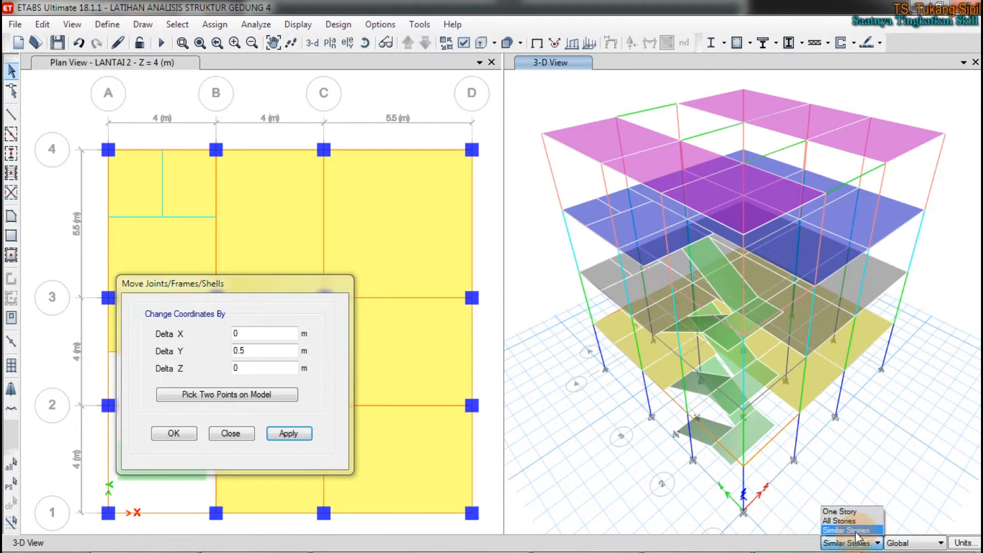
click(850, 520)
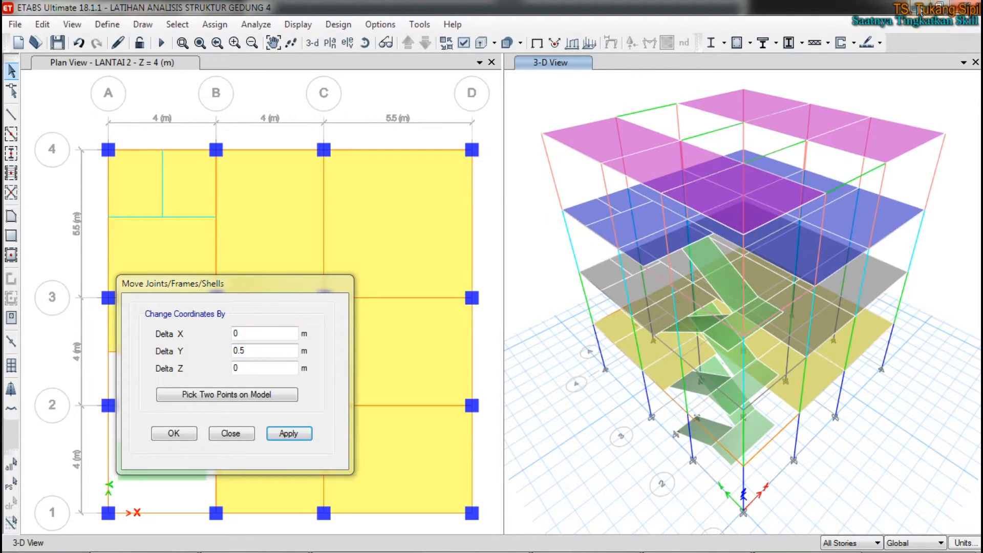
Step: Restore the LATIHAN ANALISIS STRUKTUR GEDUNG 4 window to a smaller size and shift it aside, over the second ETABS window
click(938, 6)
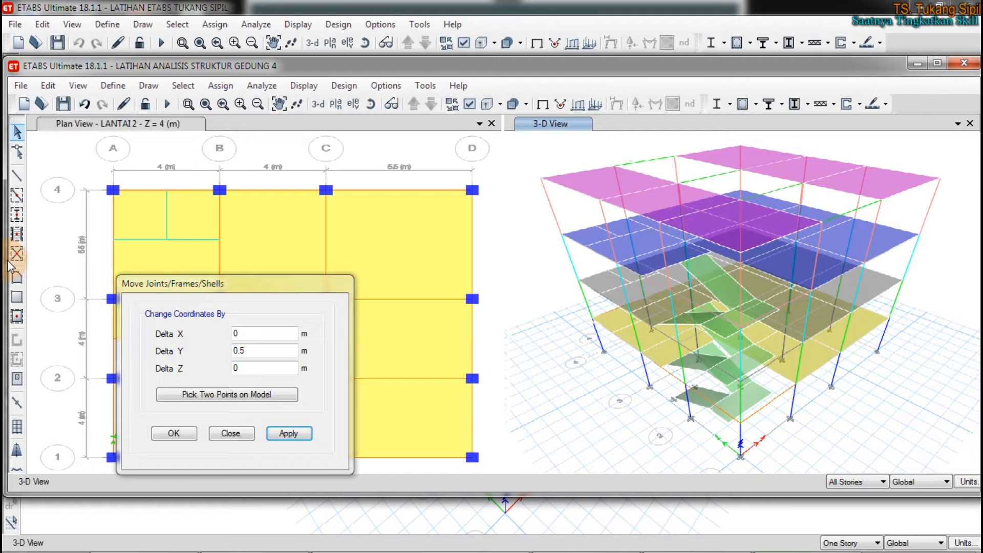
click(10, 73)
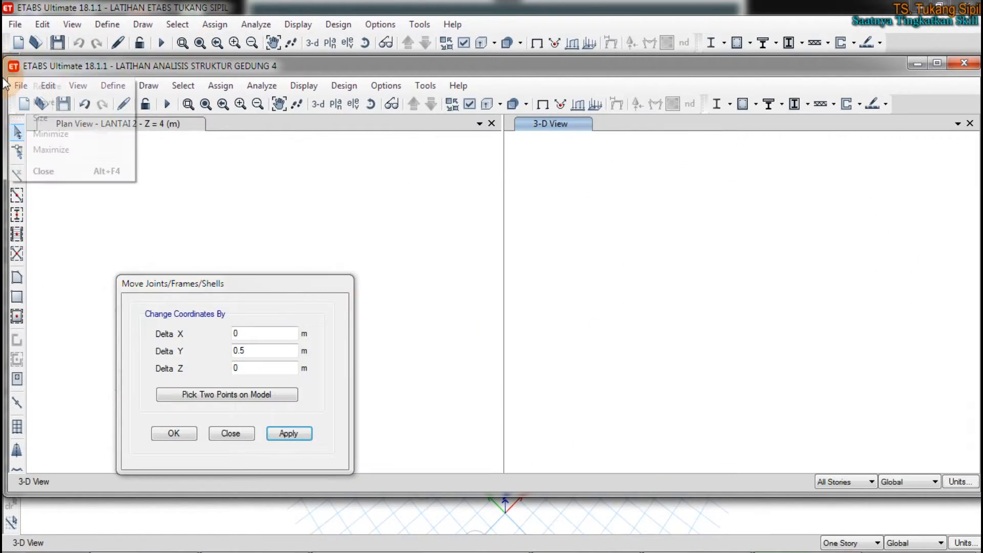
click(61, 68)
drag(60, 68, 109, 67)
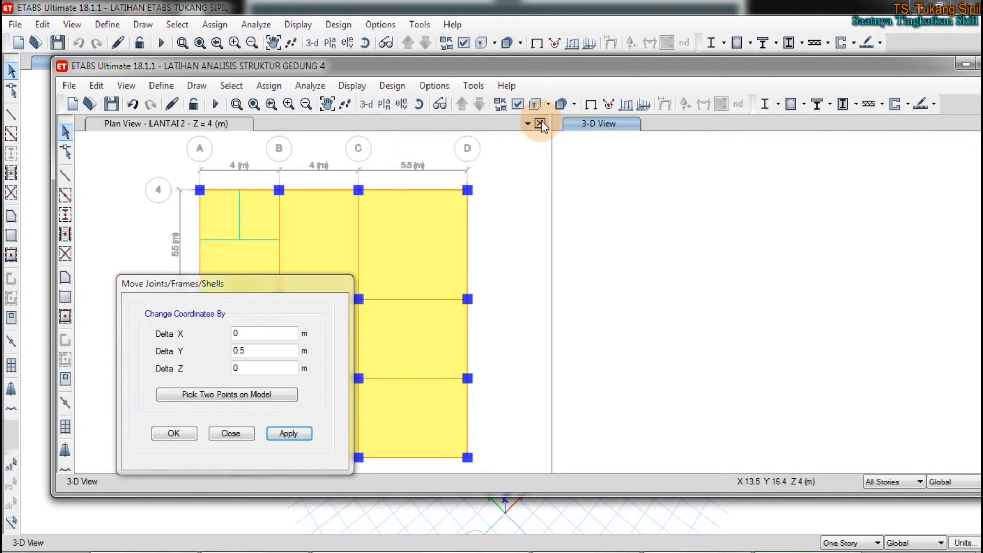
Step: Close the LANTAI 2 plan view and set a new default plan view for LANTAI 2
click(540, 123)
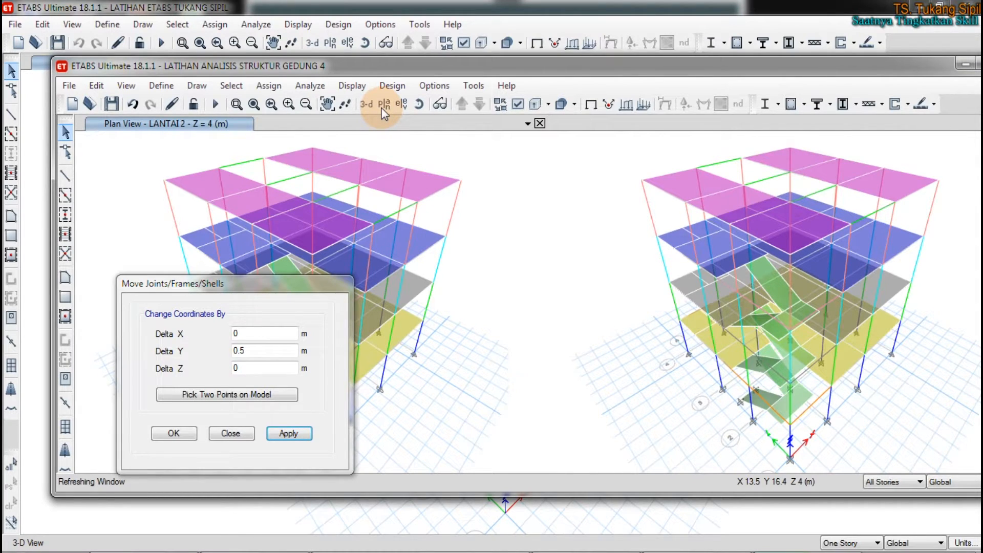
click(383, 105)
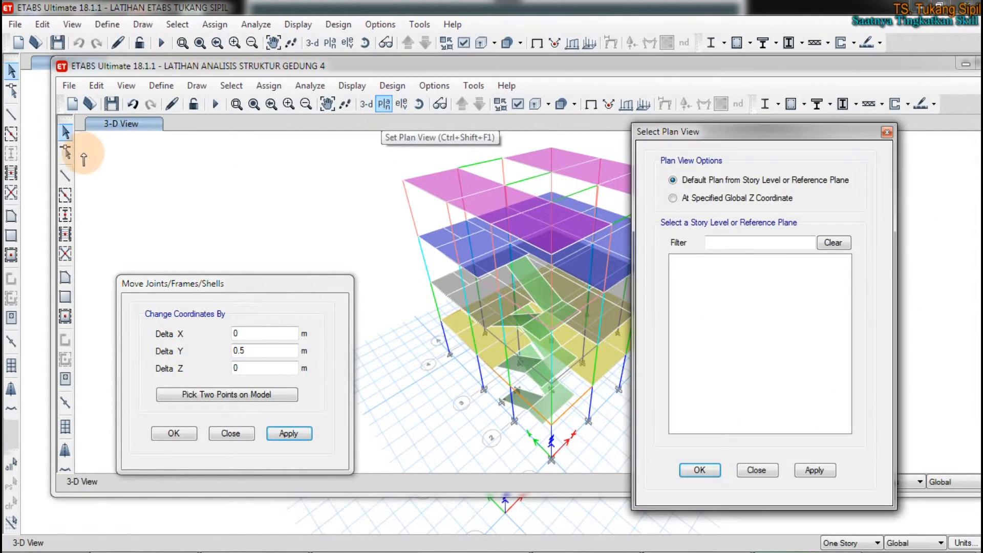
click(887, 132)
click(392, 110)
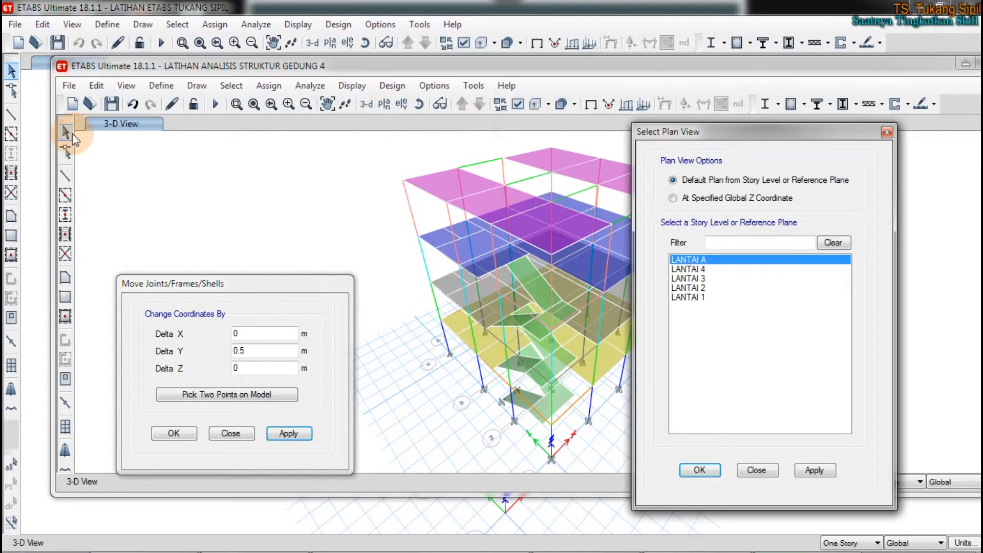
click(706, 288)
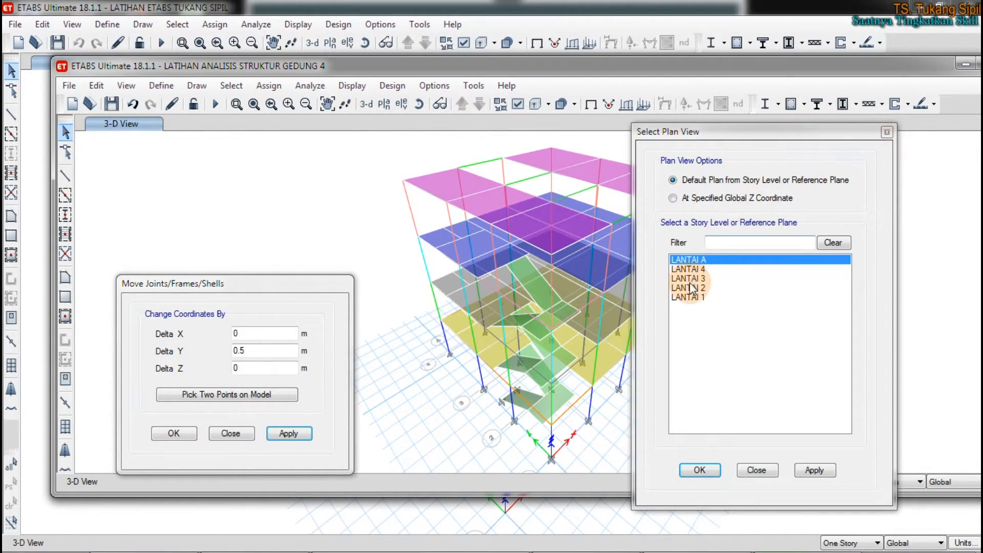
click(699, 469)
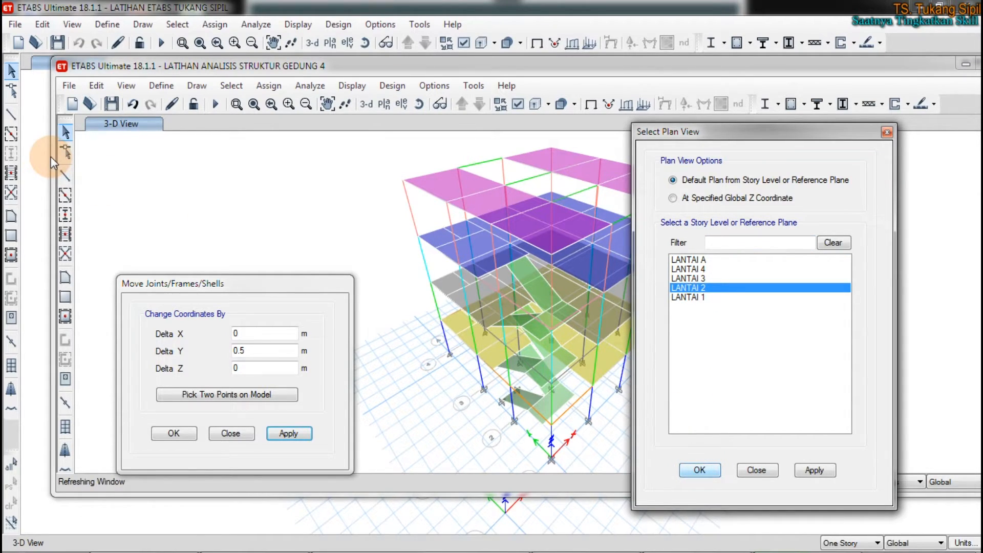
drag(52, 150, 544, 149)
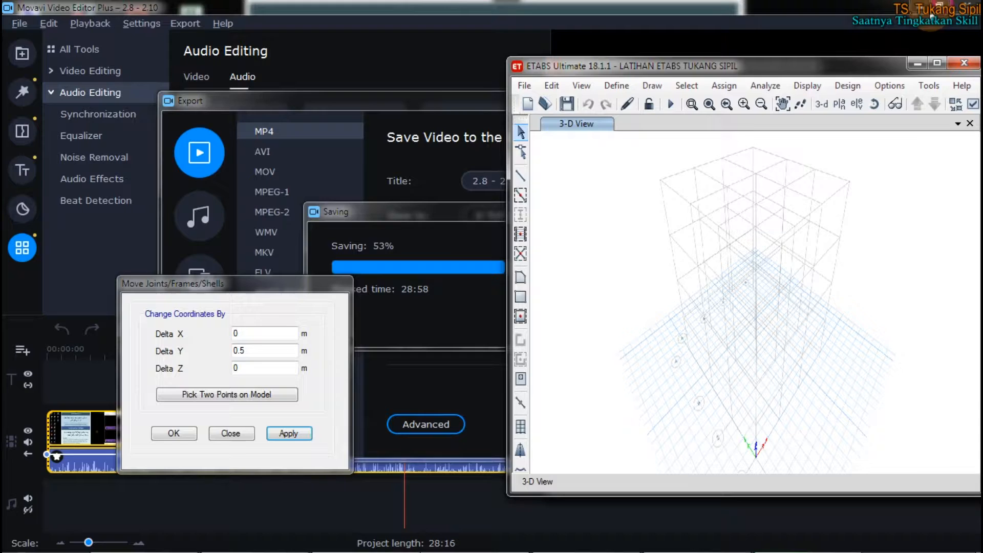
Step: Arrange the LATIHAN ETABS TUKANG SIPIL and LATIHAN ANALISIS STRUKTUR GEDUNG 4 windows side by side, widening the first to meet the second
drag(844, 62, 391, 62)
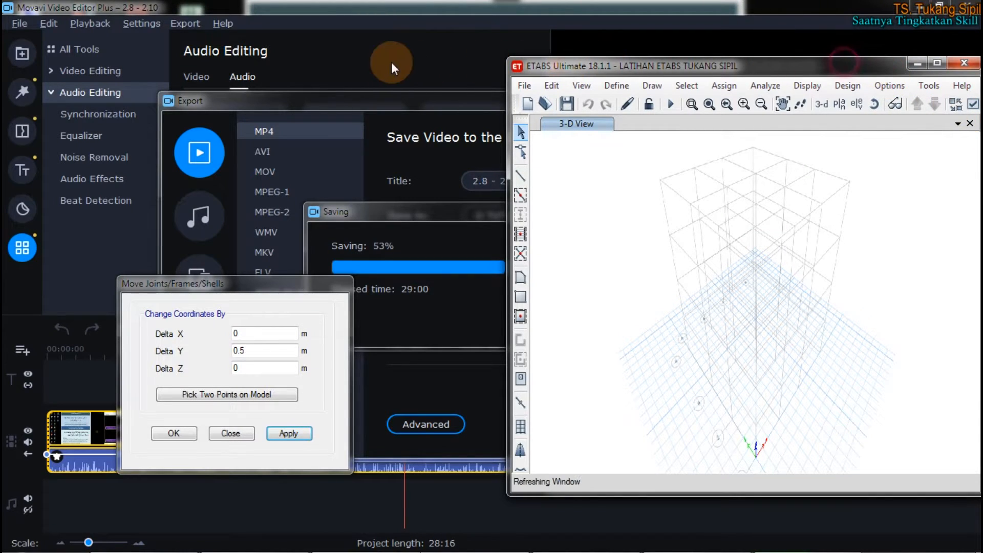
double_click(795, 62)
drag(791, 15, 284, 14)
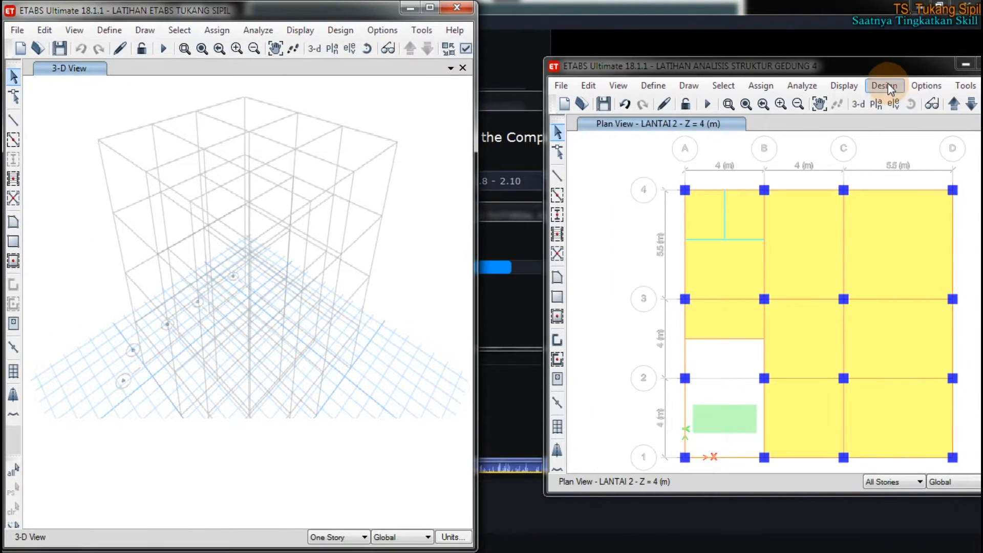
drag(868, 56, 842, 1)
drag(475, 25, 538, 26)
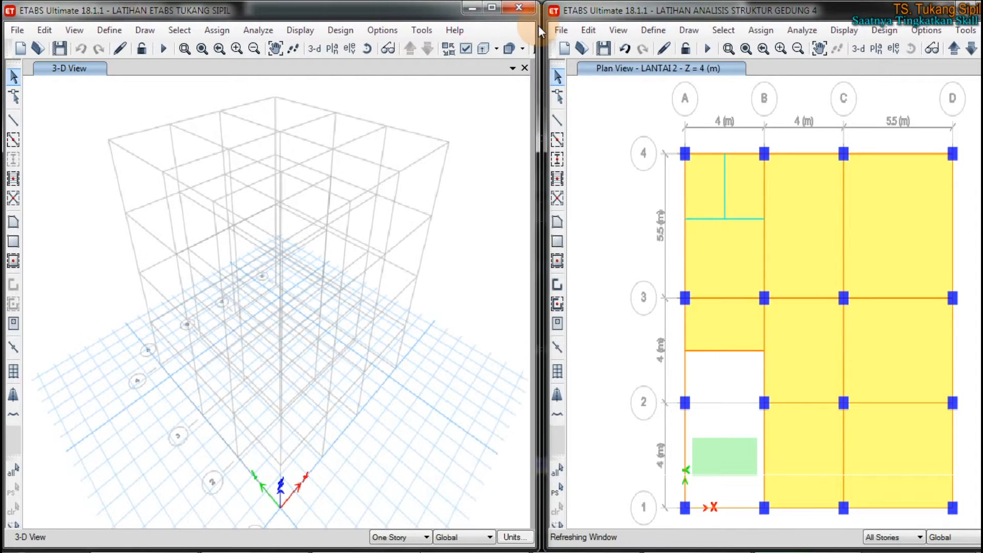
click(490, 192)
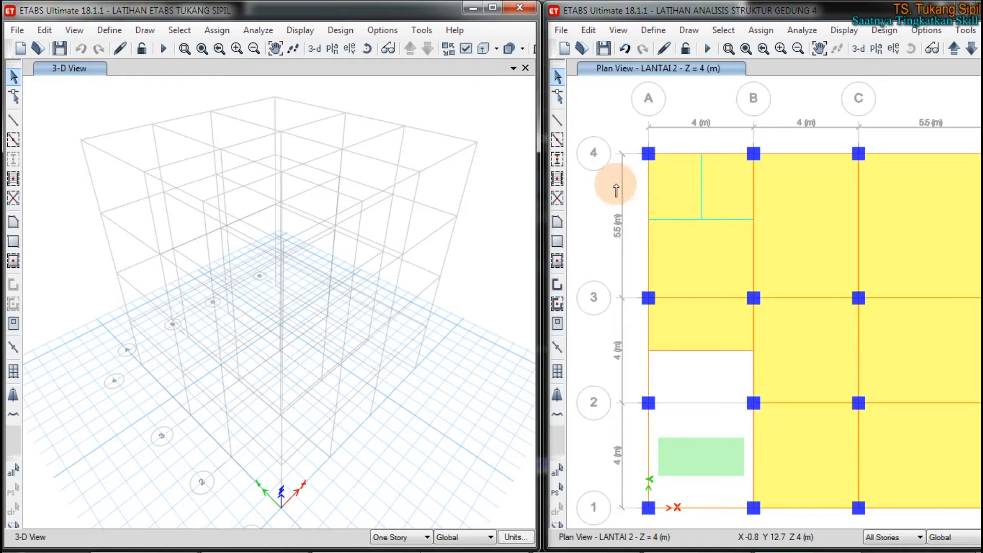
Step: Examine the LANTAI 2 plan of LATIHAN ANALISIS STRUKTUR GEDUNG 4 across grid lines A to D
key(ctrl+m)
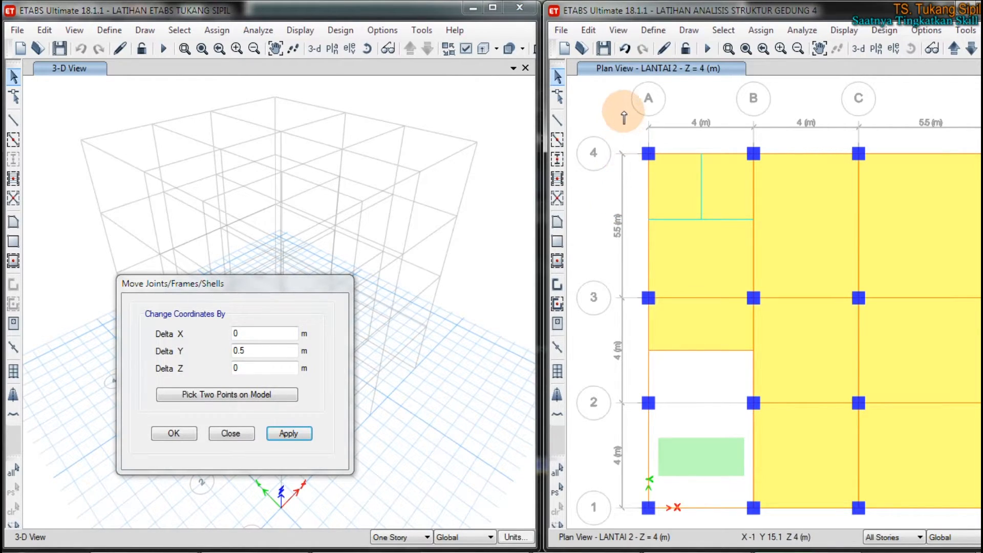
click(716, 98)
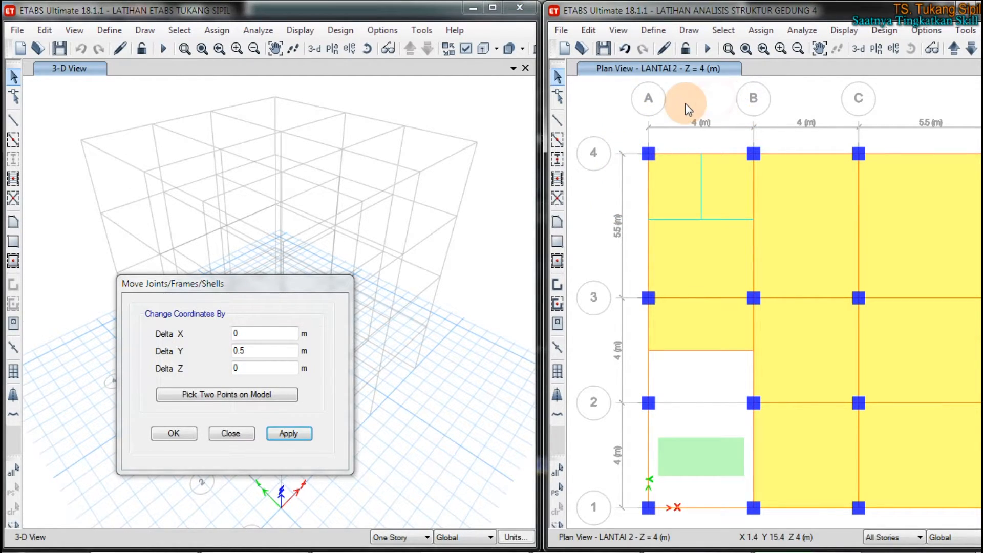
scroll(686, 103, down, 1)
scroll(746, 129, up, 1)
middle_drag(755, 154, 779, 204)
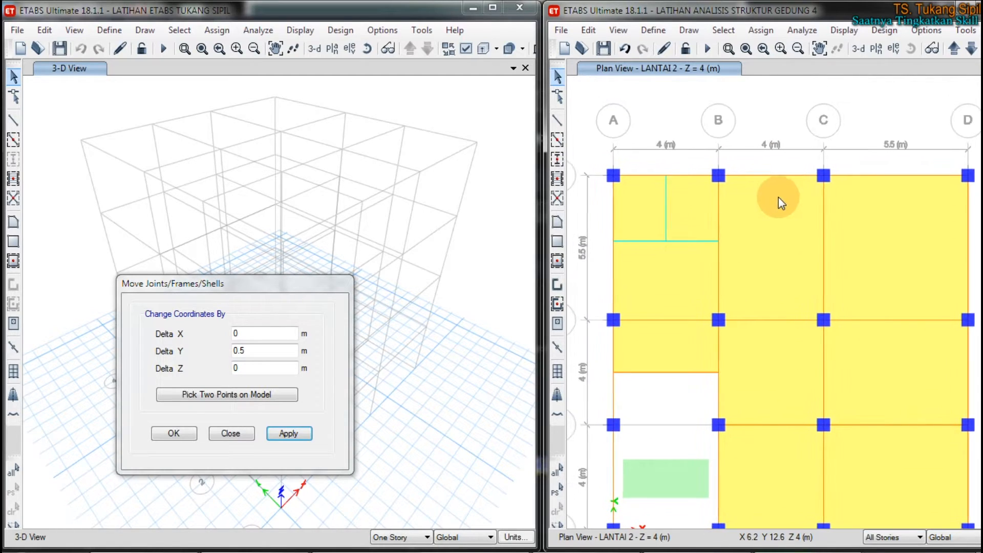
scroll(778, 200, up, 2)
scroll(773, 179, down, 3)
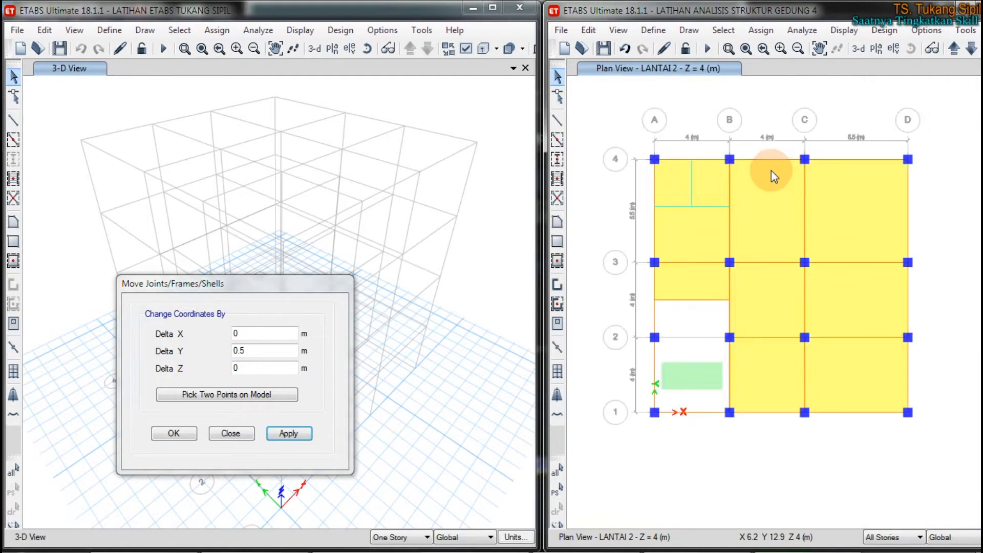
scroll(770, 170, up, 1)
click(74, 136)
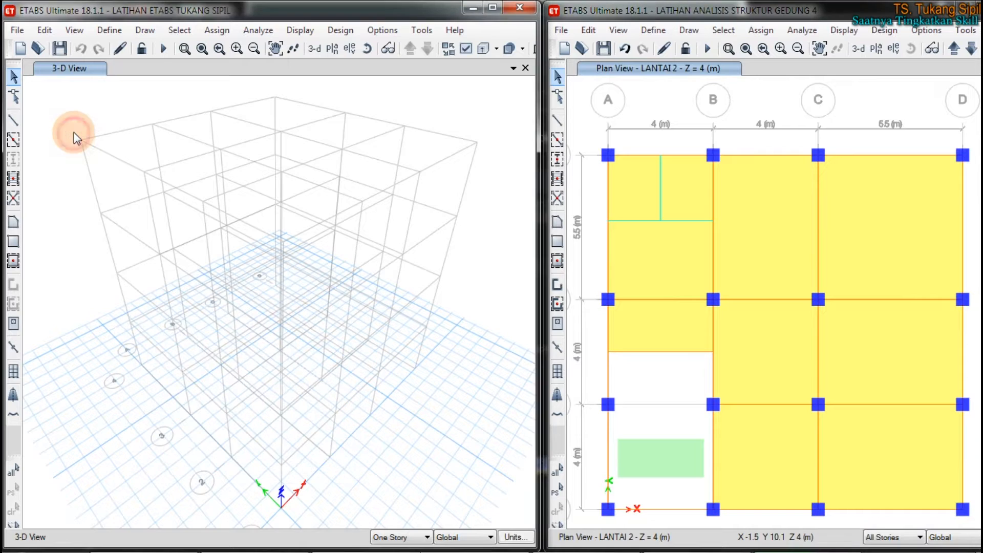
click(334, 51)
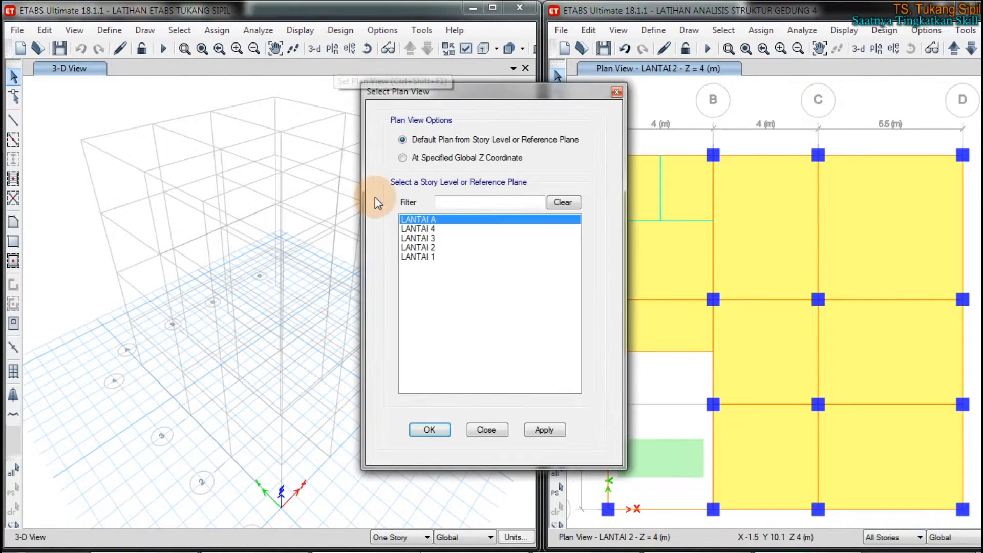
click(412, 247)
click(149, 106)
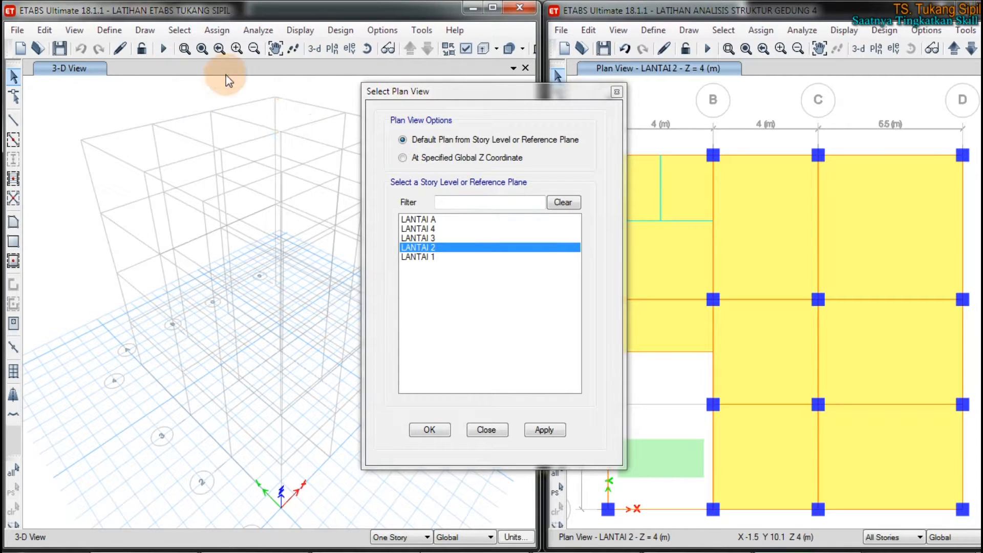
click(617, 92)
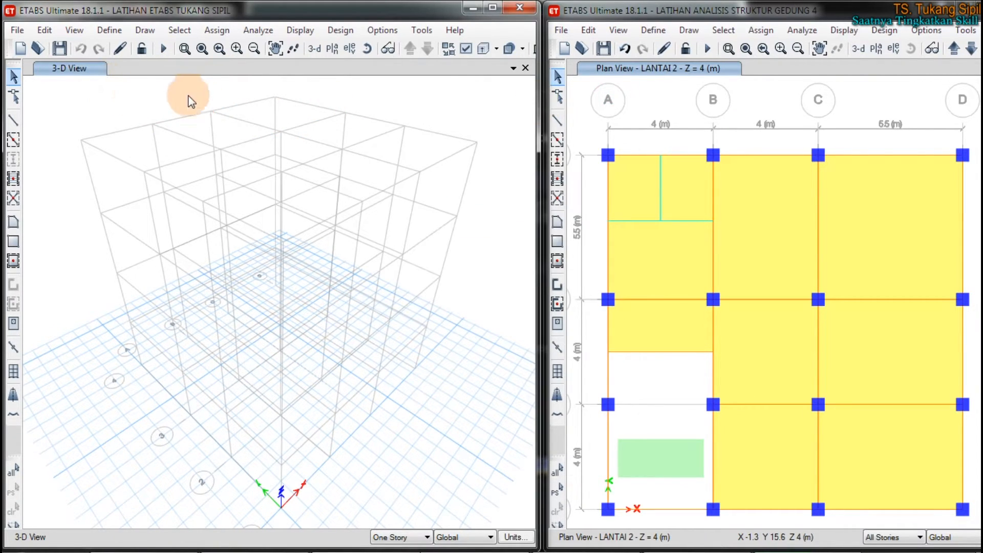
Step: Set the LATIHAN ETABS TUKANG SIPIL view to the default plan of LANTAI 2
click(332, 49)
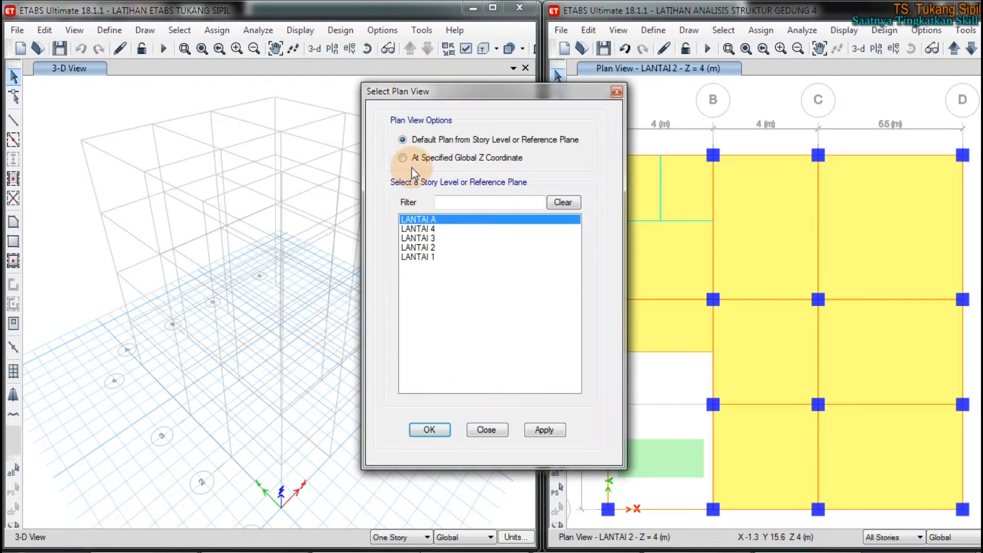
click(417, 247)
click(430, 429)
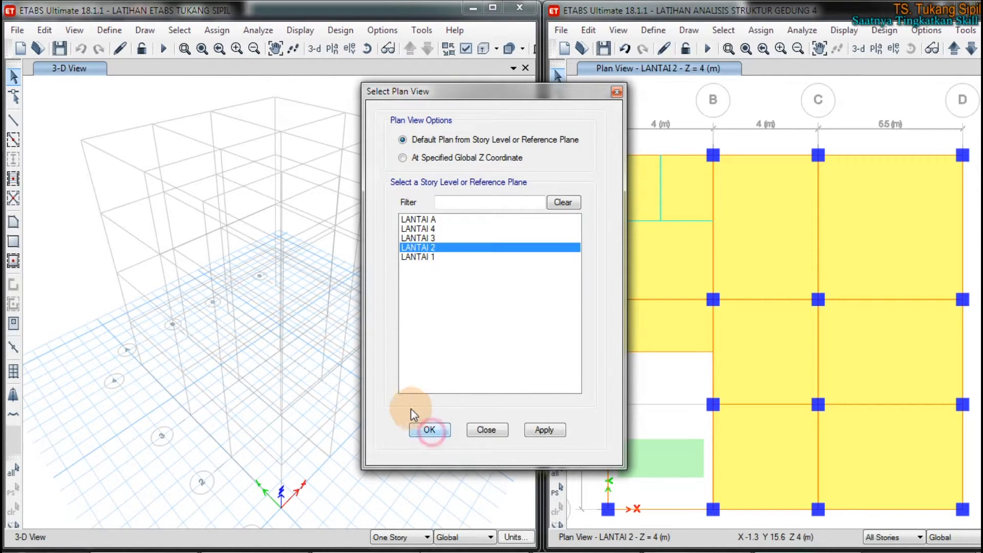
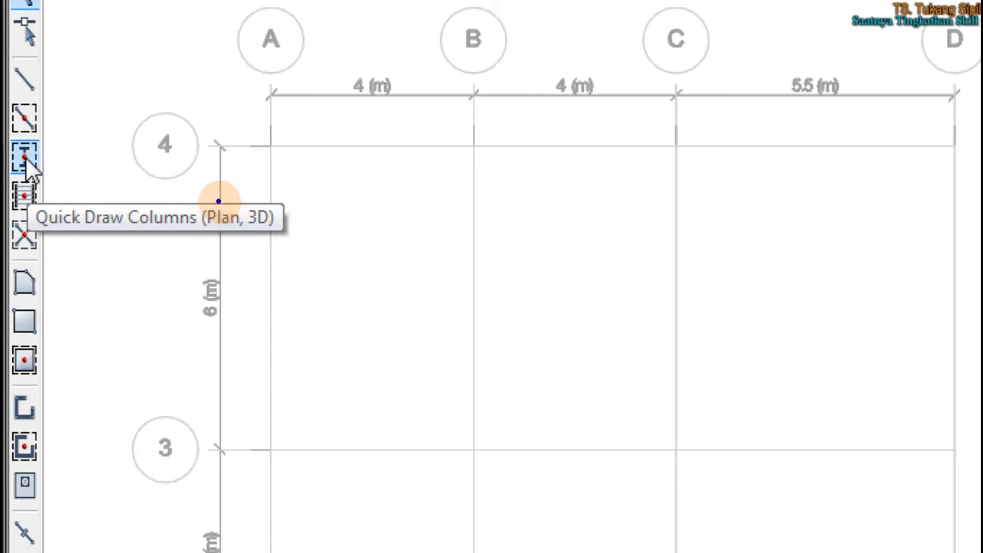
drag(207, 235, 277, 229)
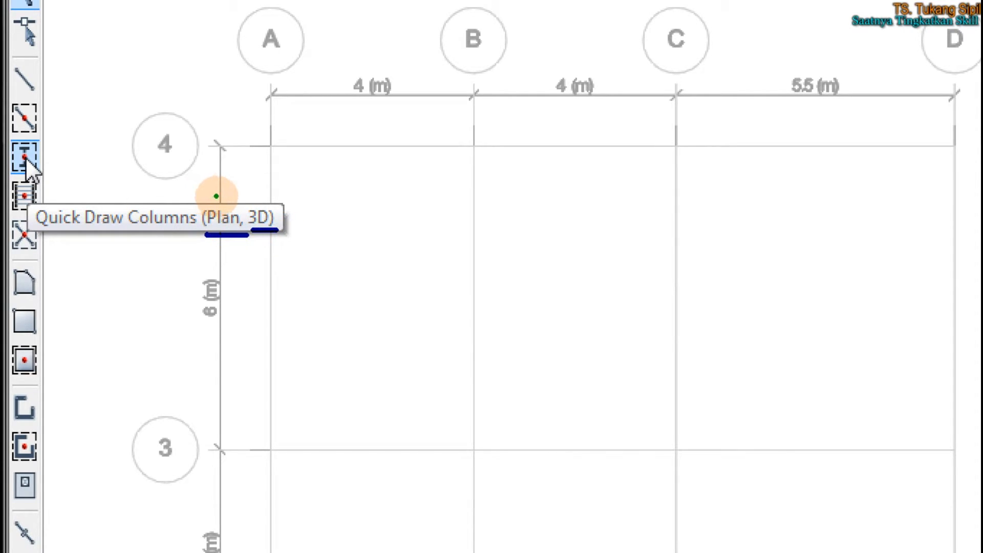
mouse_move(47, 148)
mouse_down()
mouse_move(23, 136)
mouse_move(17, 176)
mouse_move(48, 147)
mouse_up()
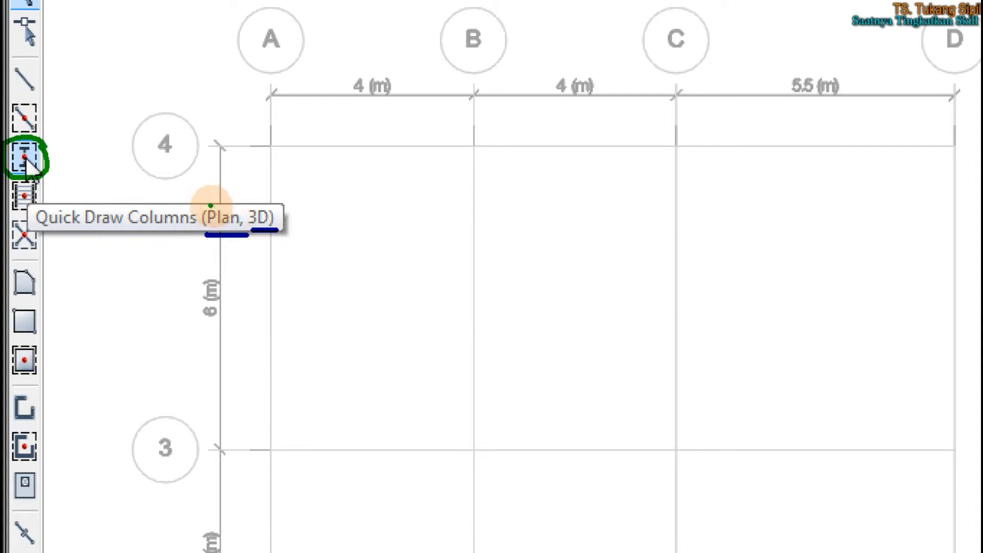
mouse_move(204, 199)
mouse_down()
mouse_move(223, 198)
mouse_move(233, 238)
mouse_move(226, 198)
mouse_move(247, 214)
mouse_move(258, 173)
mouse_up()
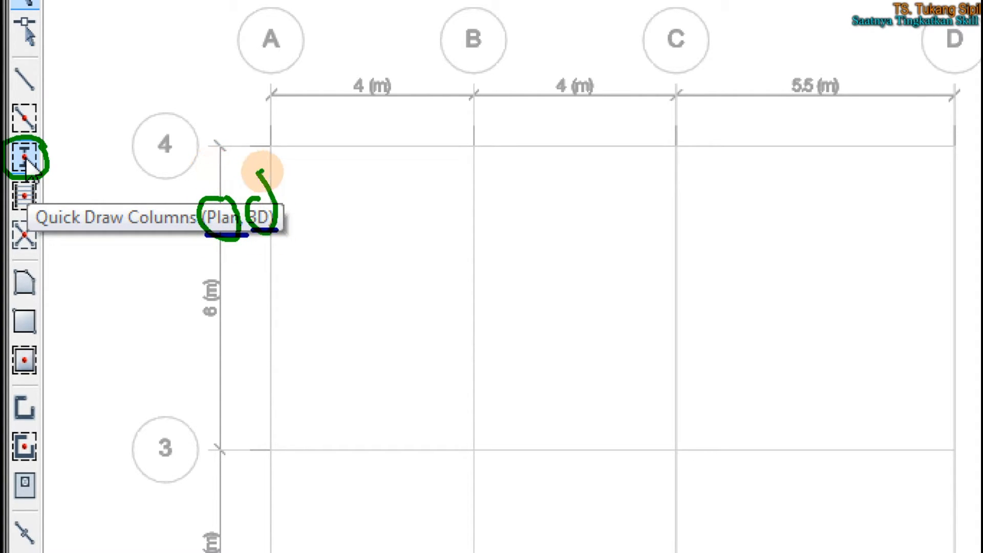
click(280, 190)
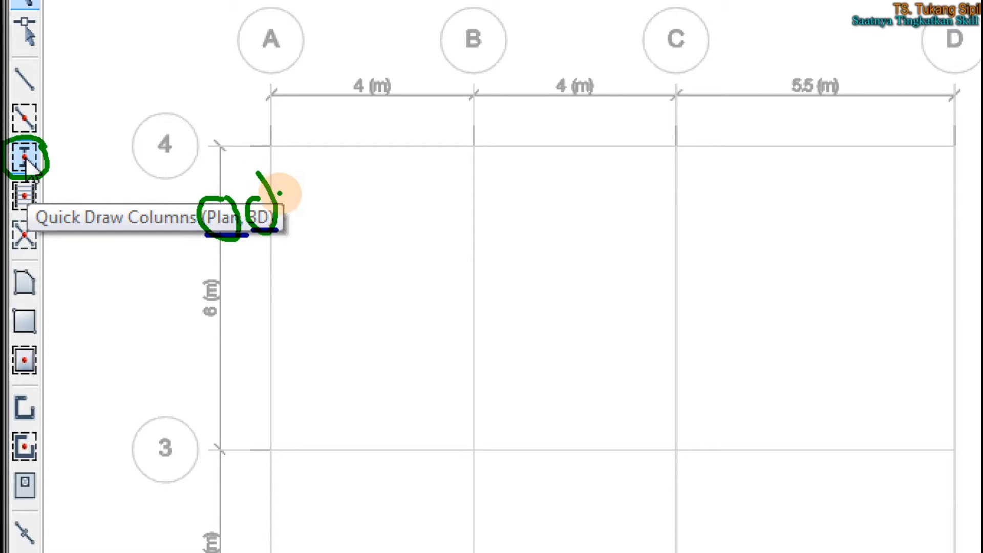
key(Escape)
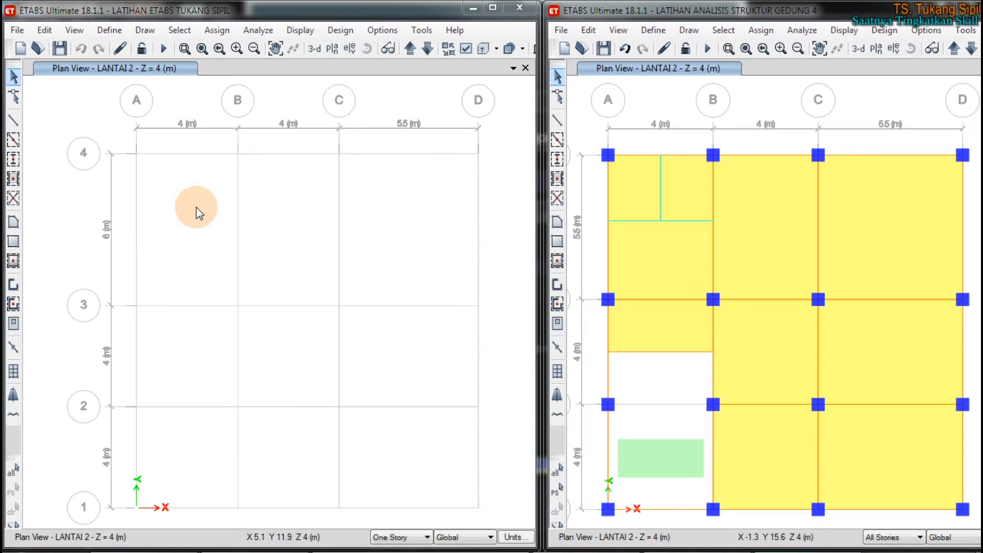
click(13, 163)
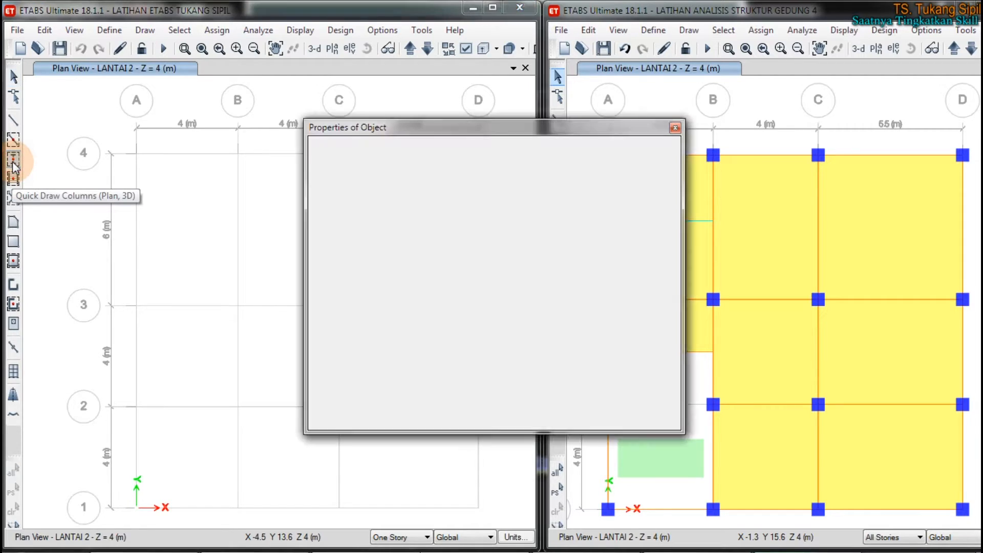
drag(490, 134, 388, 132)
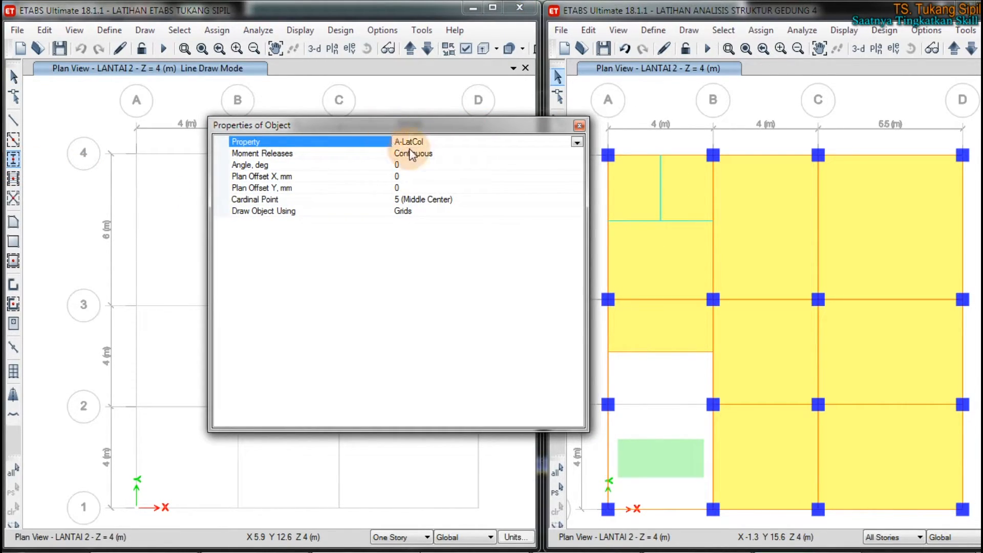
click(578, 125)
Step: Maximize the LATIHAN ETABS TUKANG SIPIL window and show the Model Explorer together with the Quick Draw Columns object properties
click(493, 7)
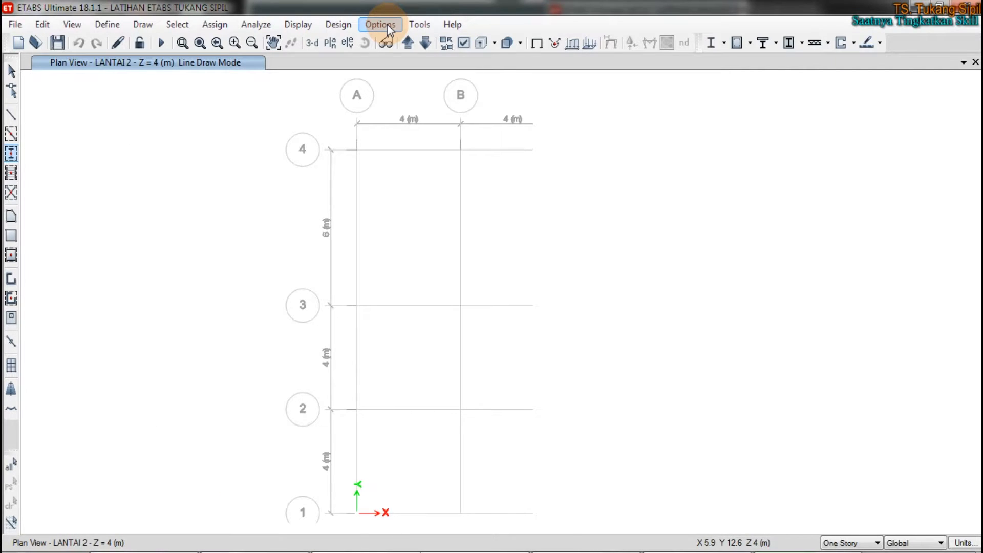
click(380, 24)
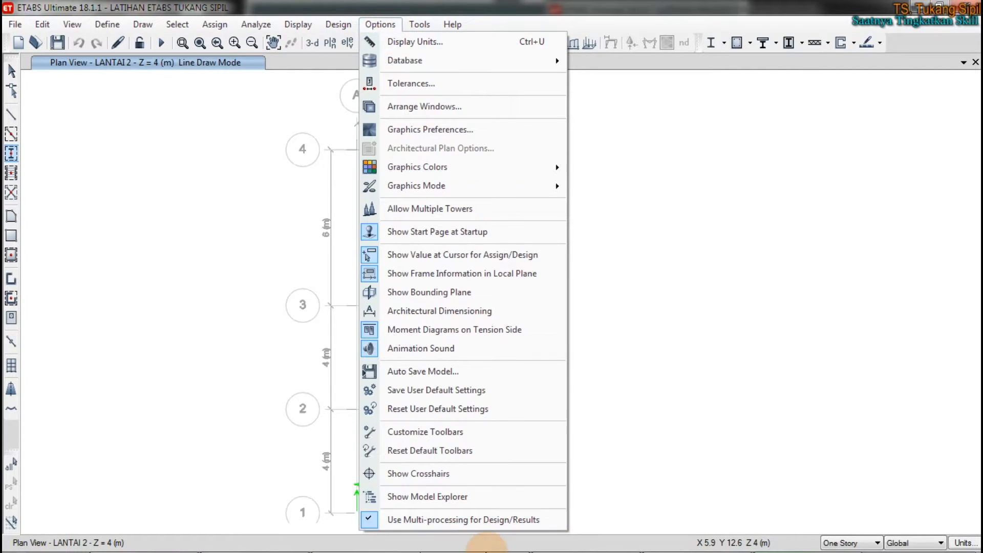
click(475, 494)
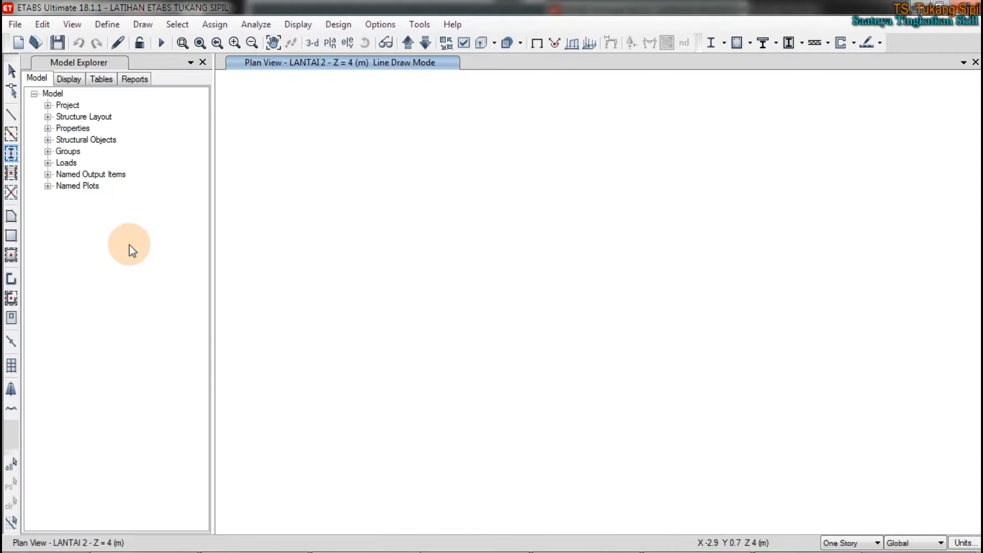
click(11, 154)
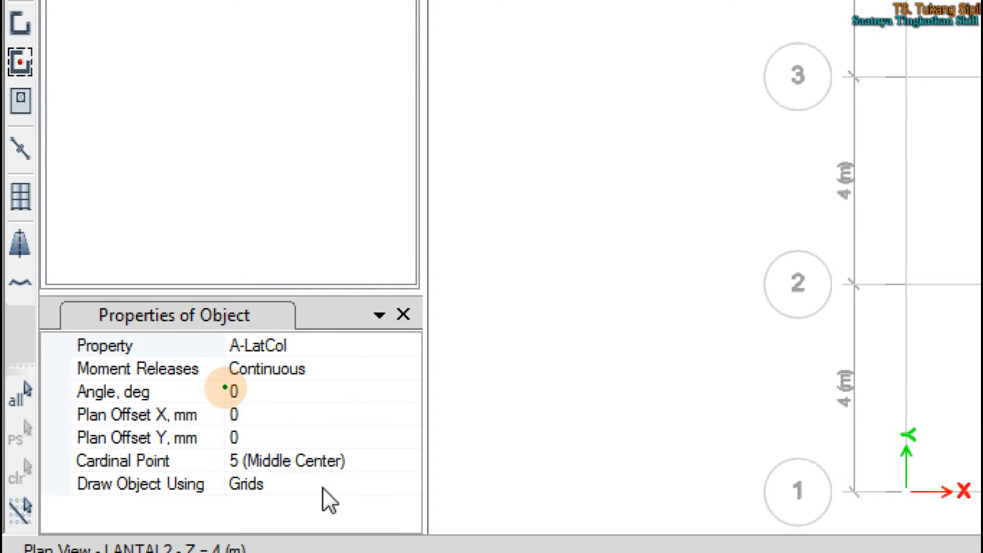
drag(619, 199, 486, 307)
drag(433, 351, 420, 363)
mouse_move(417, 347)
mouse_down()
mouse_move(442, 405)
mouse_move(419, 411)
mouse_up()
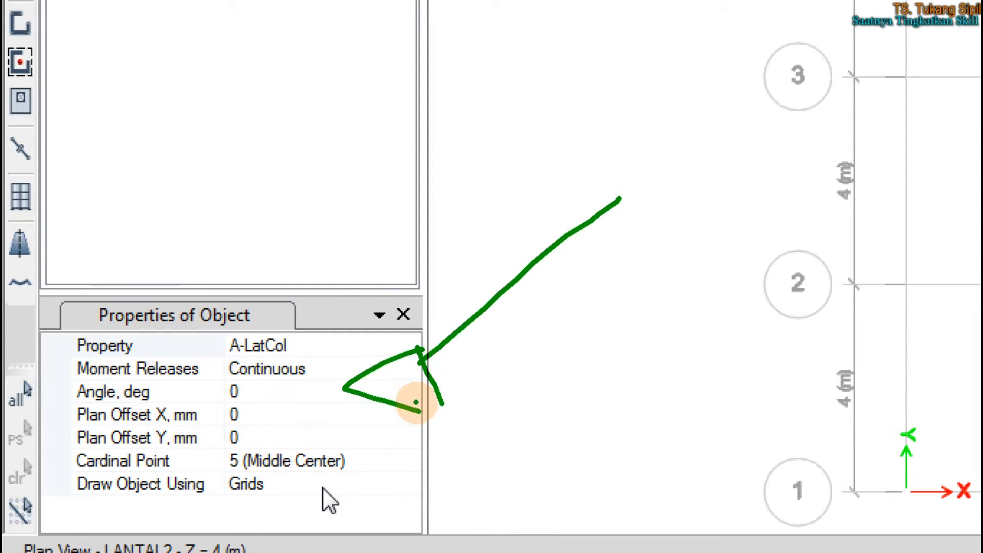
key(Escape)
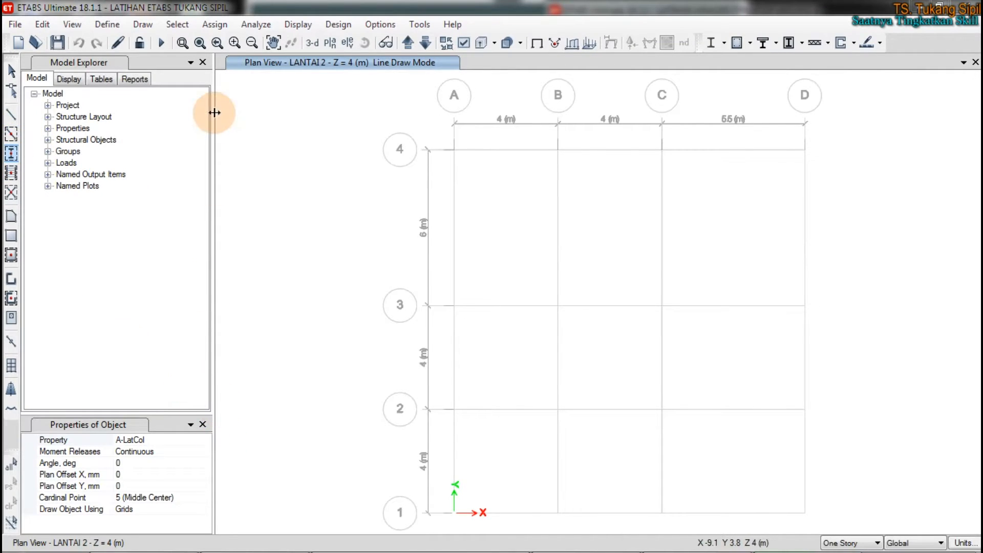
Step: Close the Model Explorer and restart Quick Draw Columns with only its object properties docked beside the plan
click(201, 62)
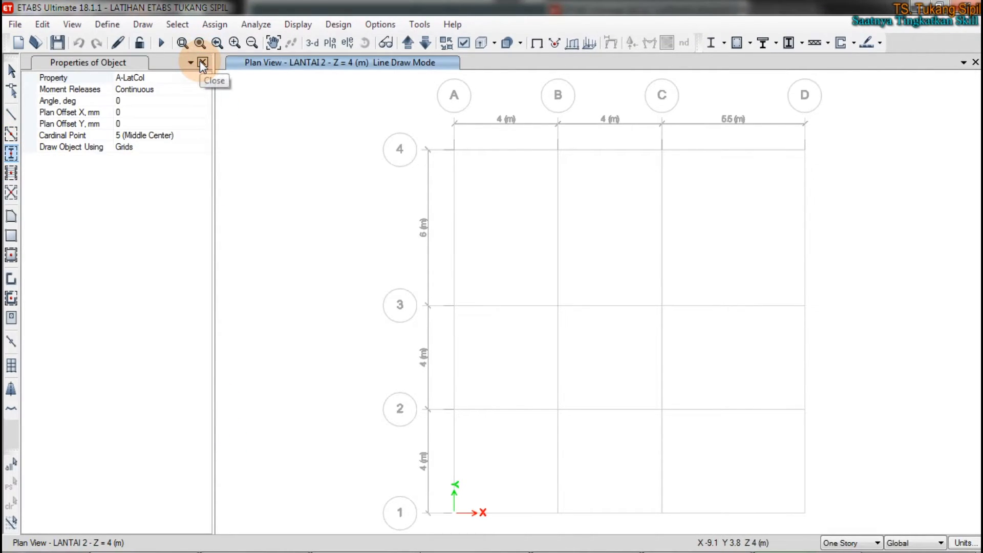
click(202, 62)
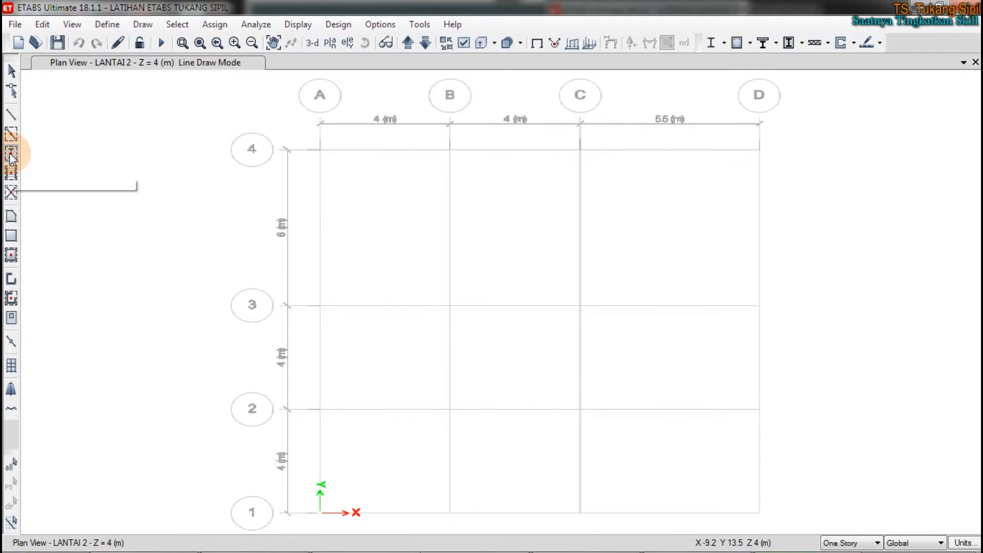
click(12, 153)
click(202, 62)
click(14, 71)
click(9, 154)
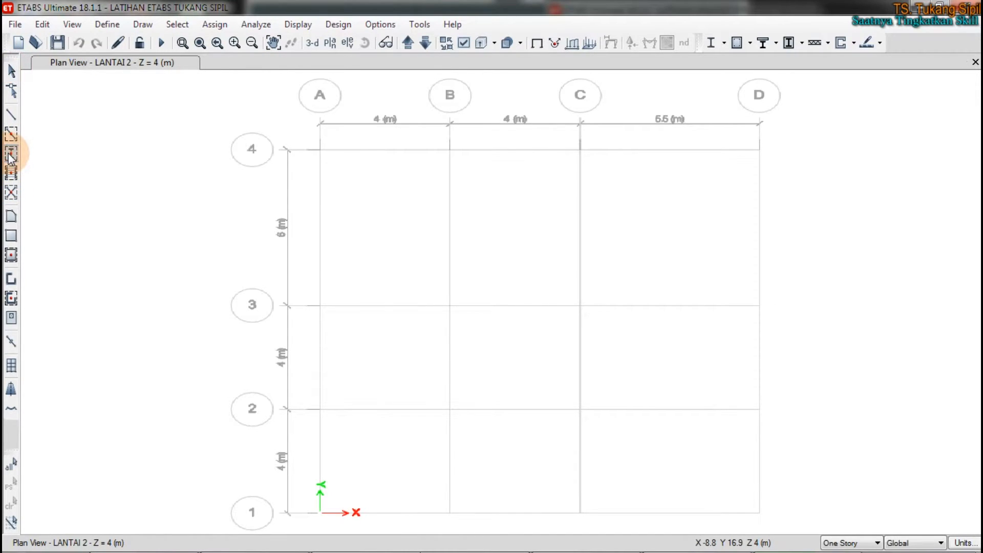
click(137, 60)
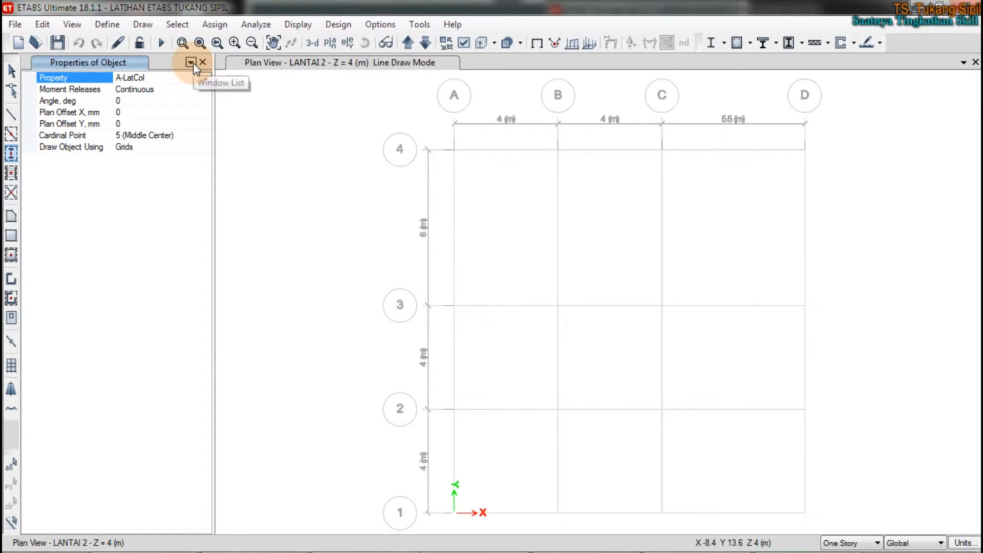
Step: Set the section property of the columns being drawn to KL1
click(205, 78)
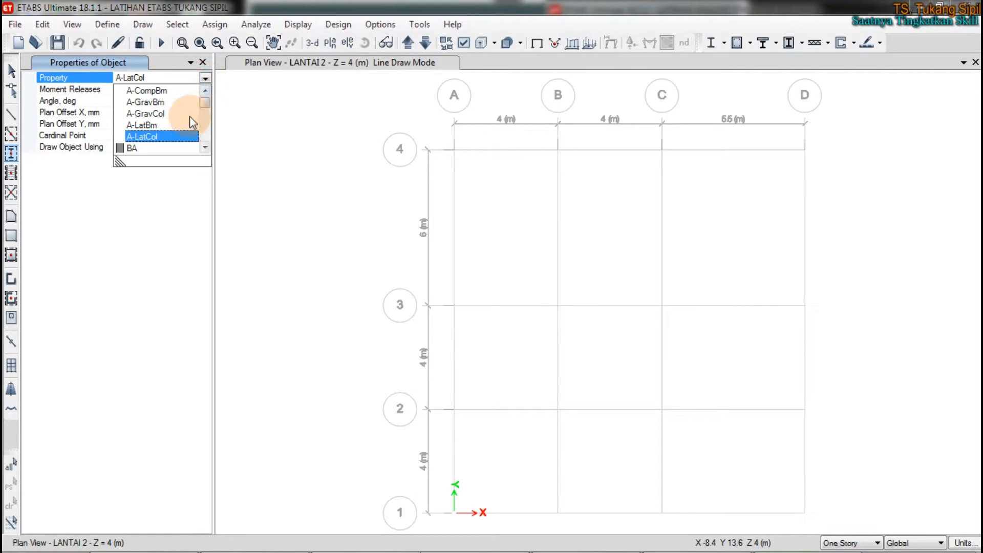
scroll(174, 122, down, 3)
scroll(171, 137, down, 2)
click(134, 102)
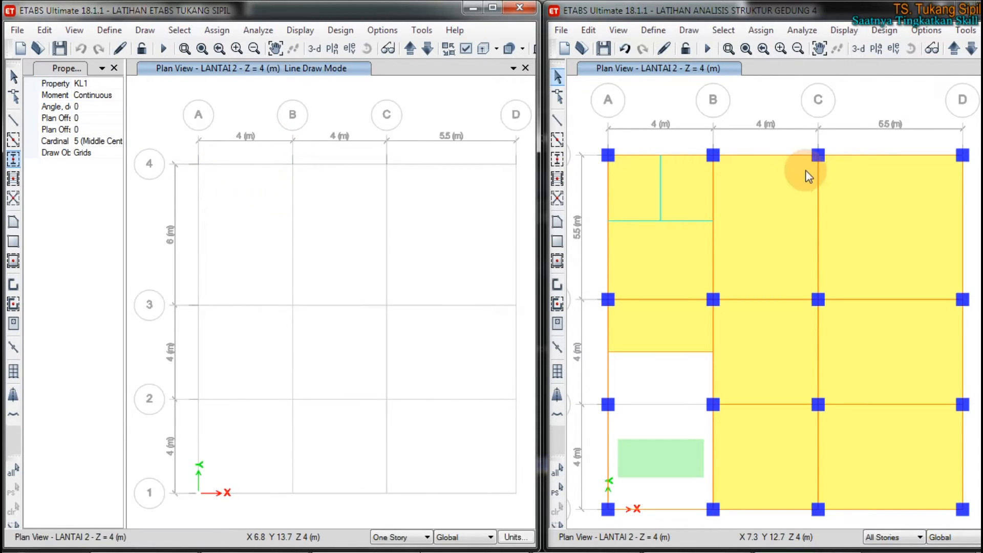
Step: Place KL1 columns at grids A to D along grid lines 4 and 3 of the LANTAI 2 plan
click(199, 164)
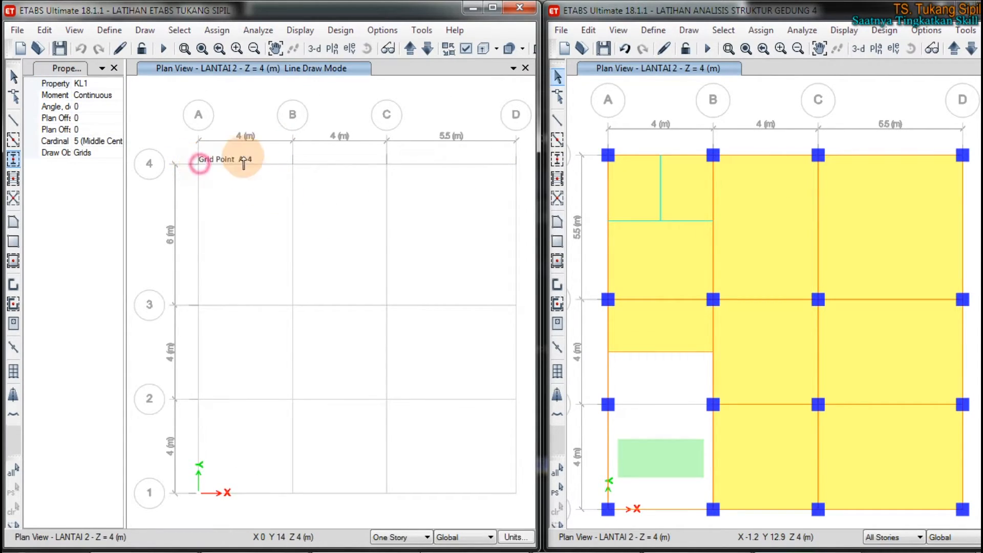
click(292, 164)
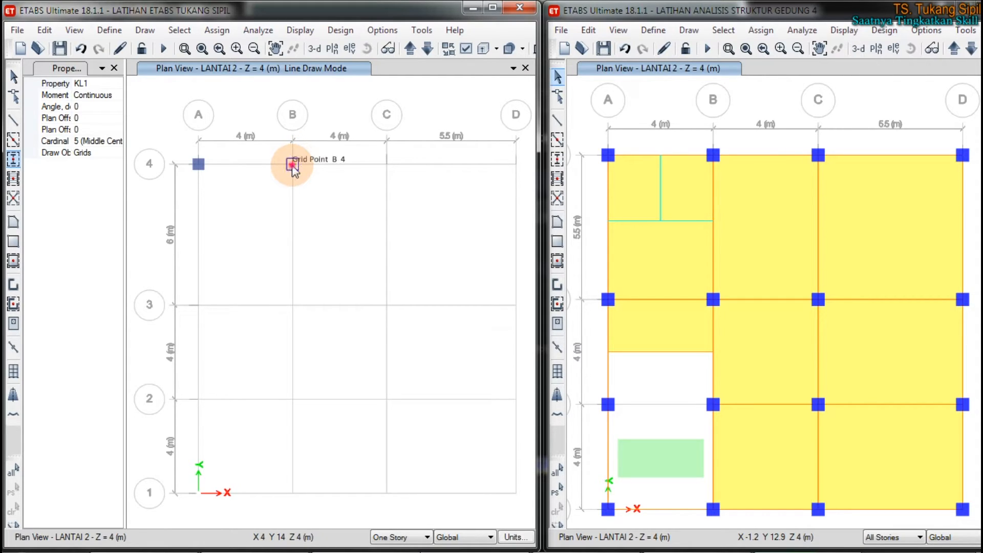
click(389, 164)
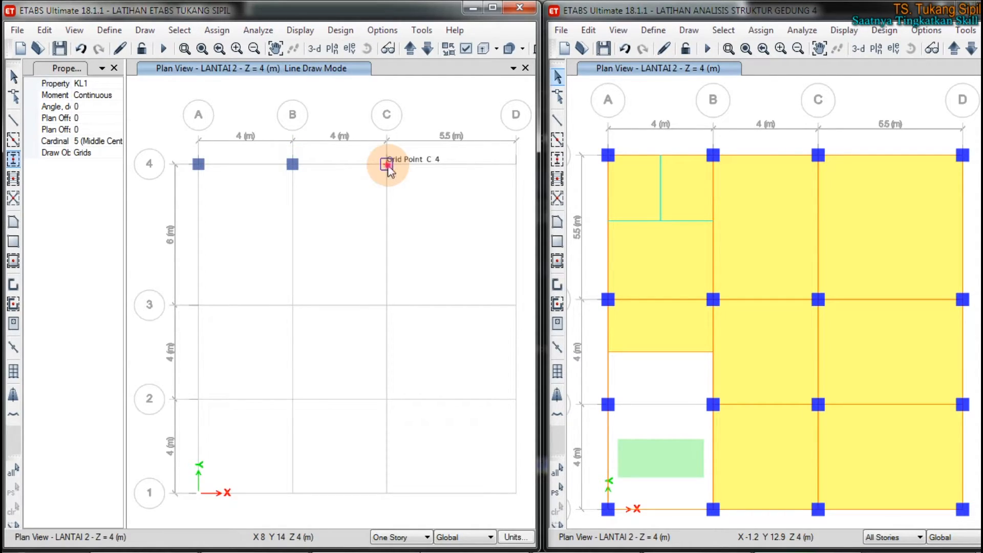
click(514, 164)
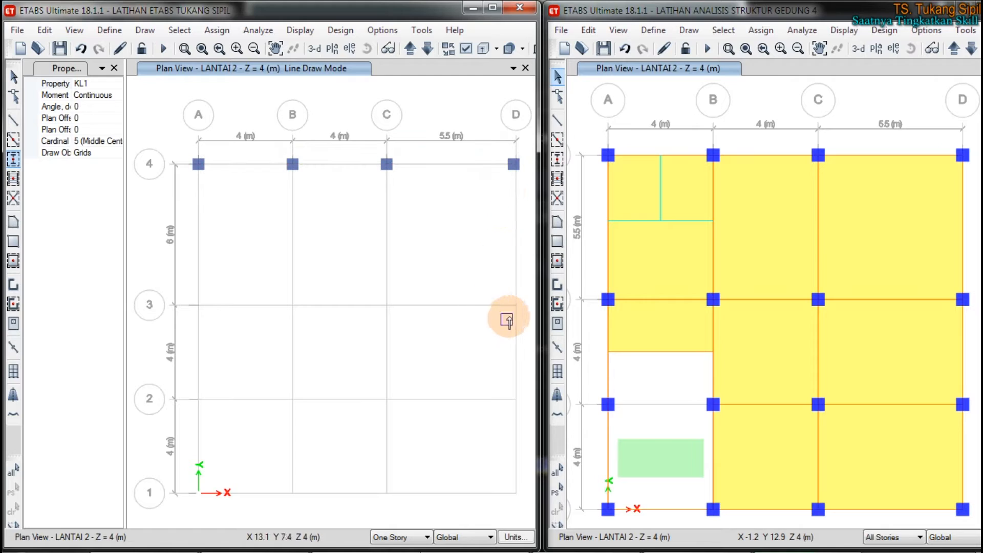
click(516, 305)
click(386, 305)
click(292, 305)
double_click(203, 307)
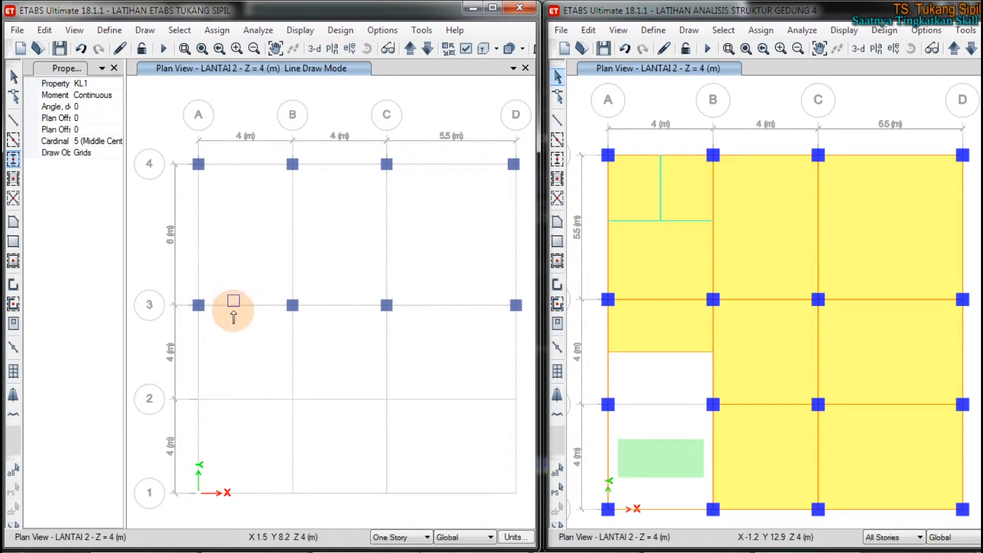
Step: Place KL1 columns at grids A to D along grid lines 2 and 1, setting B1 and C1 slightly above line 1
click(189, 400)
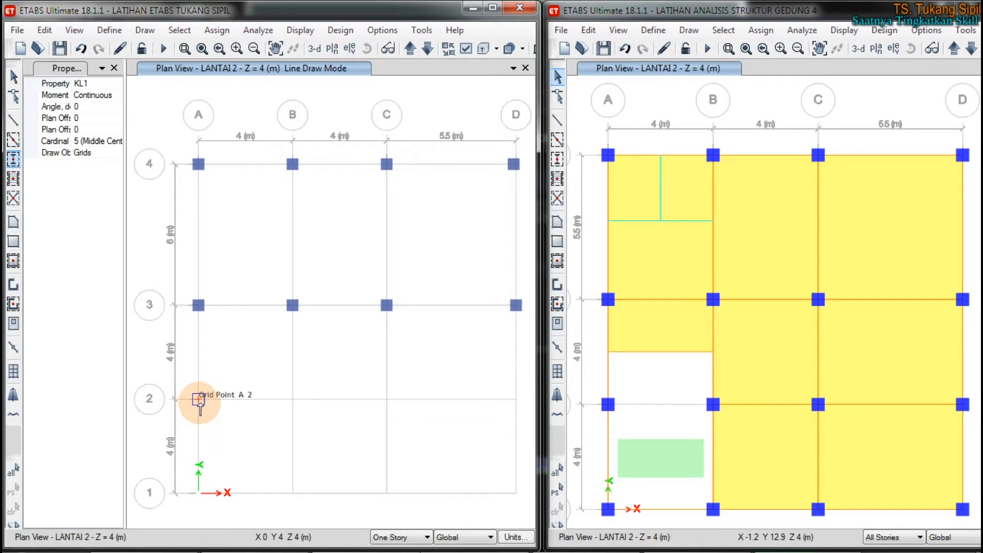
click(293, 399)
click(386, 399)
click(516, 399)
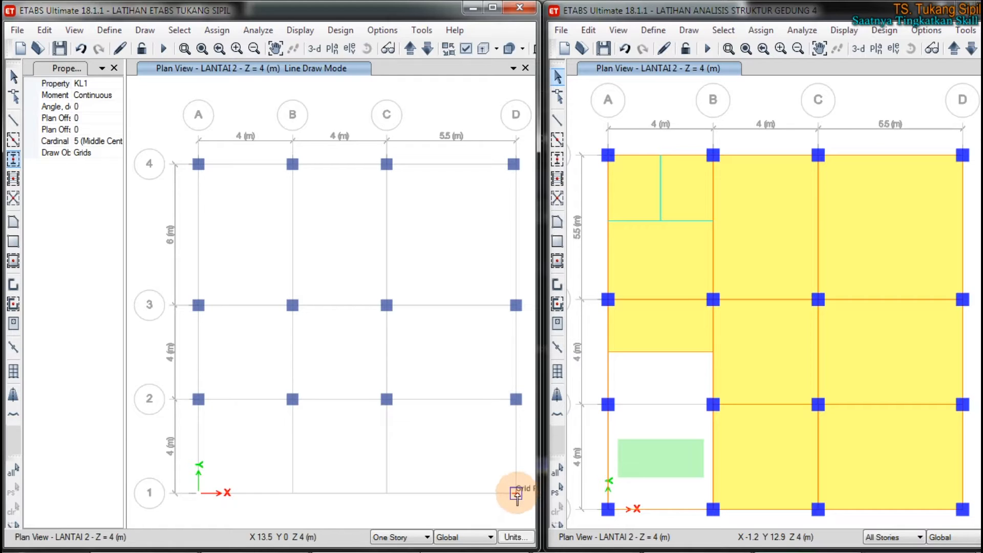
click(386, 492)
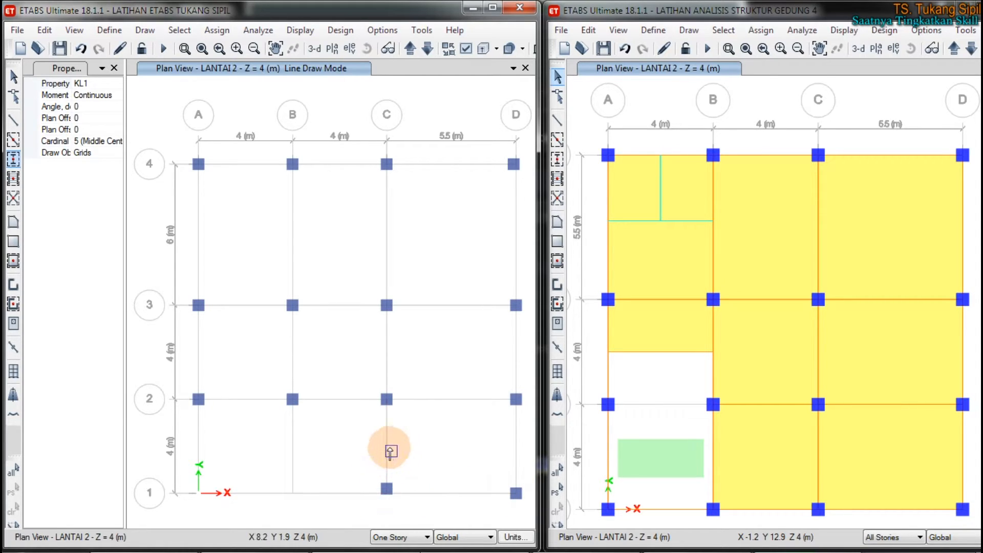
click(293, 487)
click(198, 492)
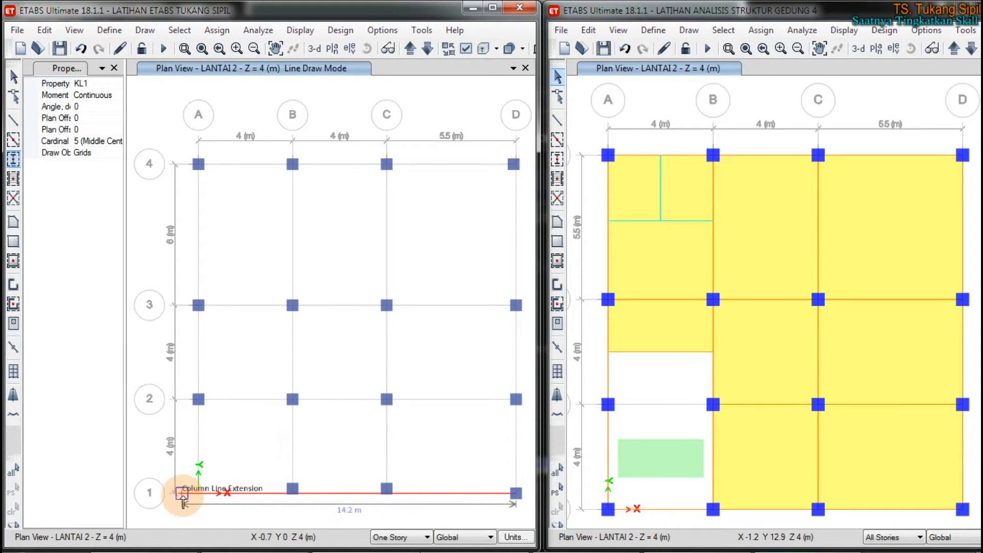
click(197, 494)
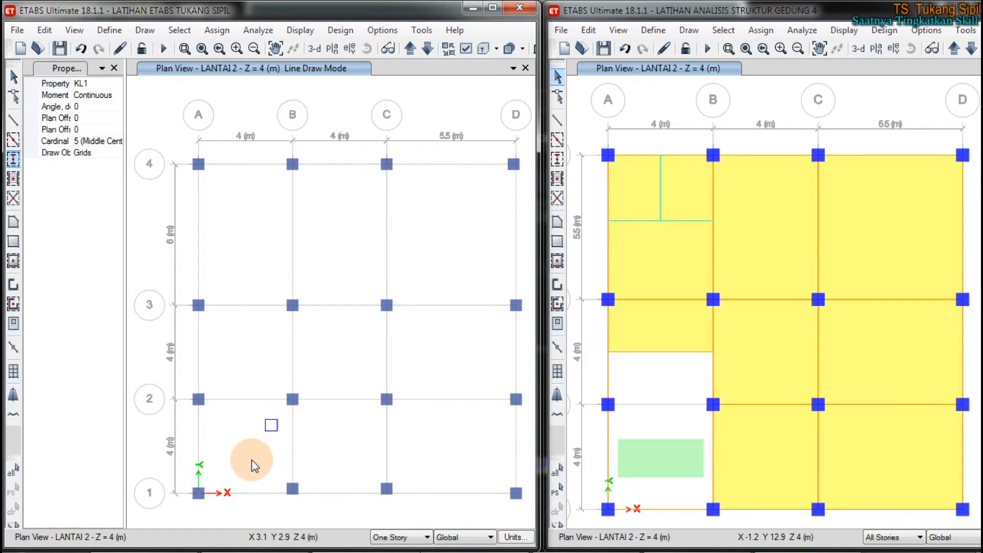
key(Escape)
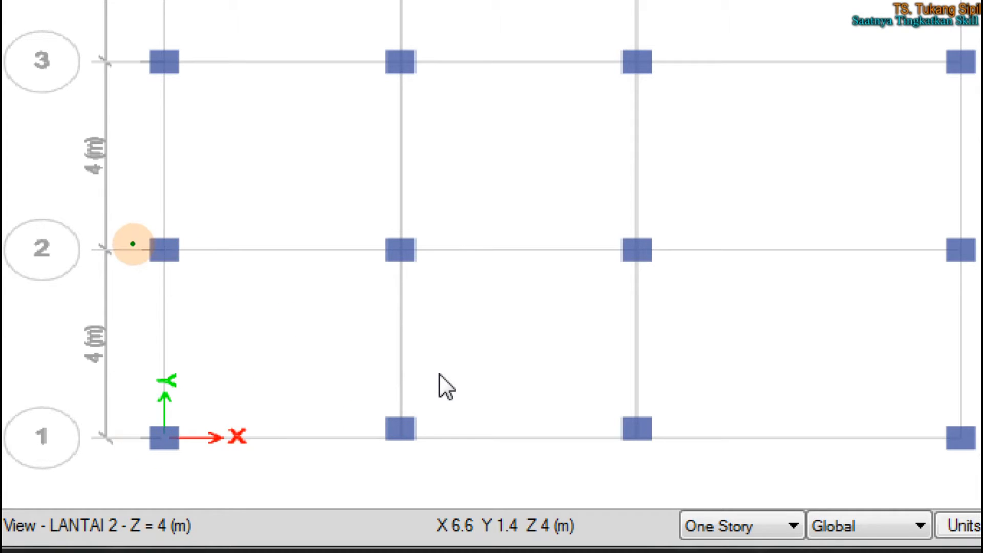
mouse_move(392, 221)
mouse_down()
mouse_move(376, 275)
mouse_move(401, 225)
mouse_up()
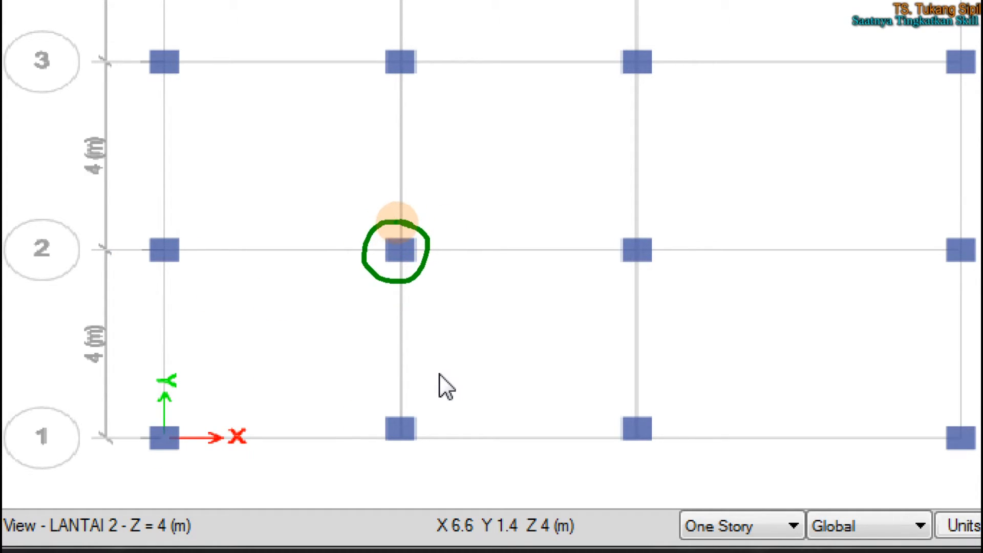
mouse_move(644, 230)
mouse_down()
mouse_move(609, 261)
mouse_move(647, 230)
mouse_move(637, 282)
mouse_up()
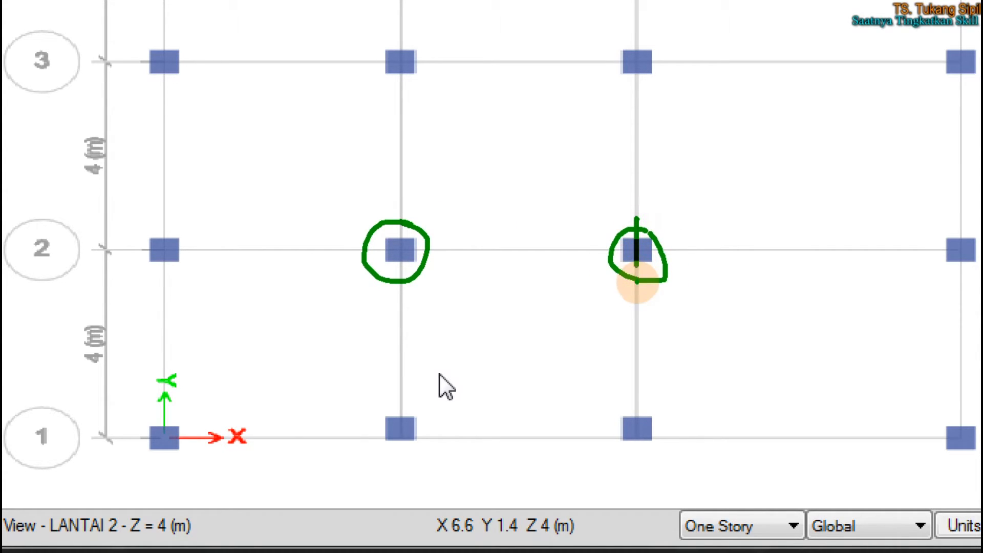
drag(599, 249, 681, 246)
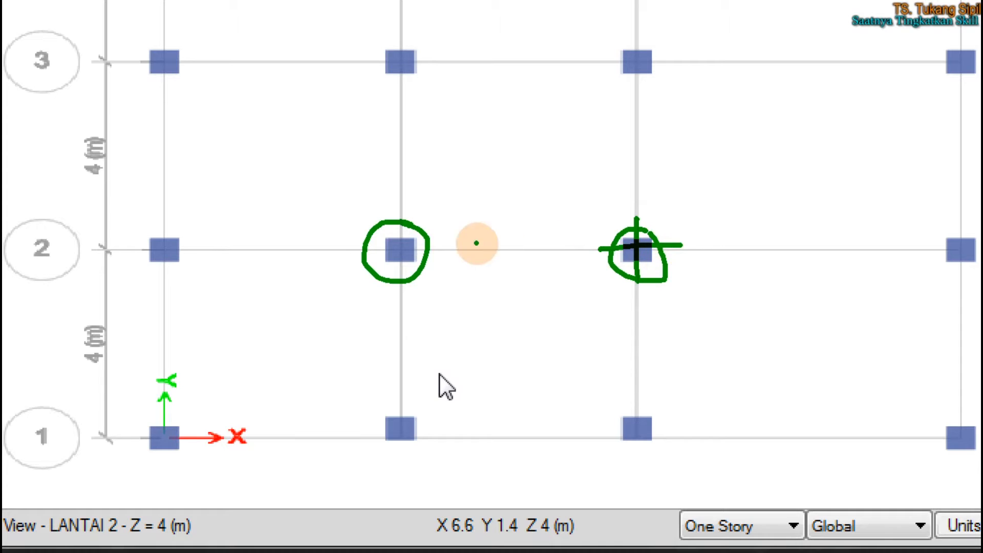
drag(400, 210, 401, 284)
drag(353, 250, 469, 255)
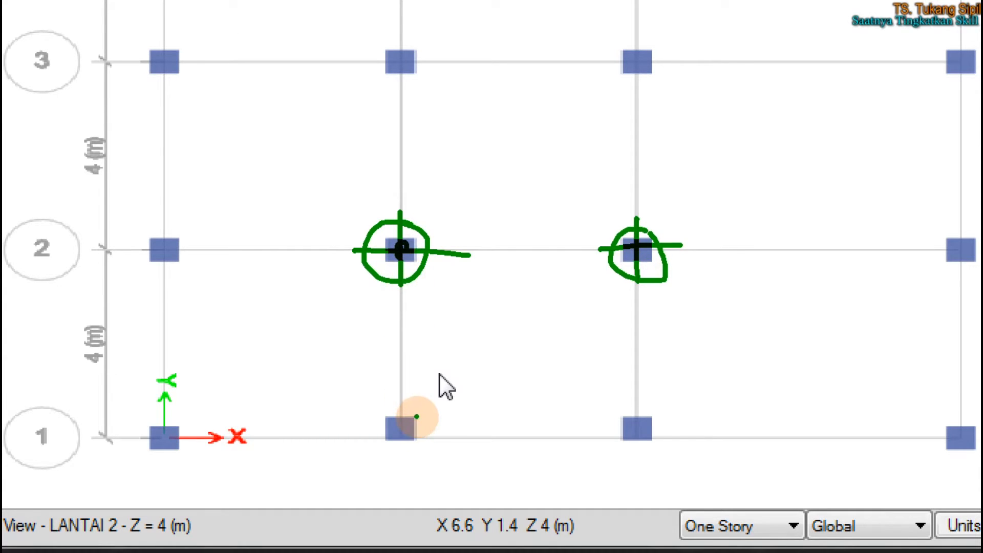
mouse_move(448, 269)
mouse_down()
mouse_move(426, 381)
mouse_move(415, 355)
mouse_move(445, 371)
mouse_up()
mouse_move(584, 291)
mouse_down()
mouse_move(599, 400)
mouse_move(612, 399)
mouse_move(596, 400)
mouse_move(621, 407)
mouse_up()
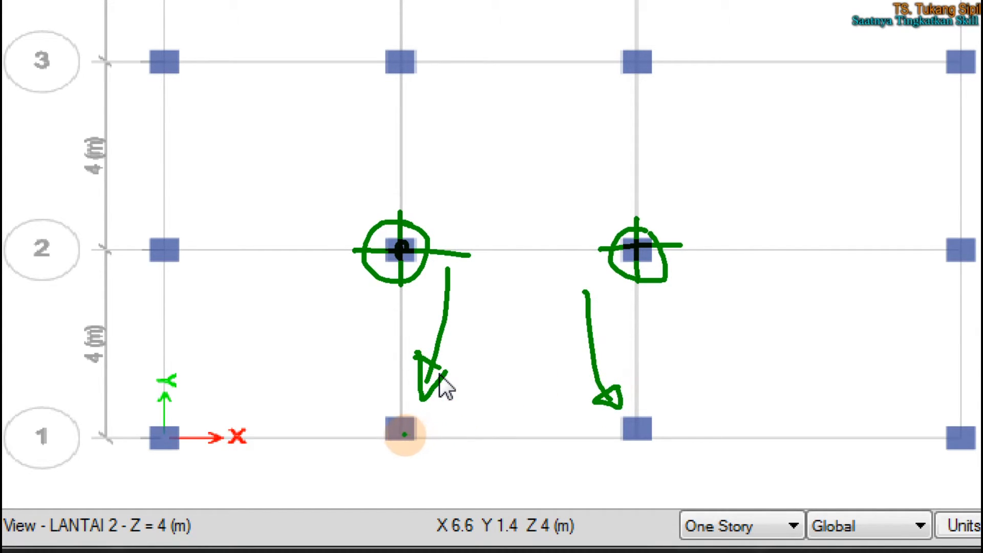
mouse_move(378, 427)
mouse_down()
mouse_move(430, 423)
mouse_move(406, 418)
mouse_move(406, 459)
mouse_up()
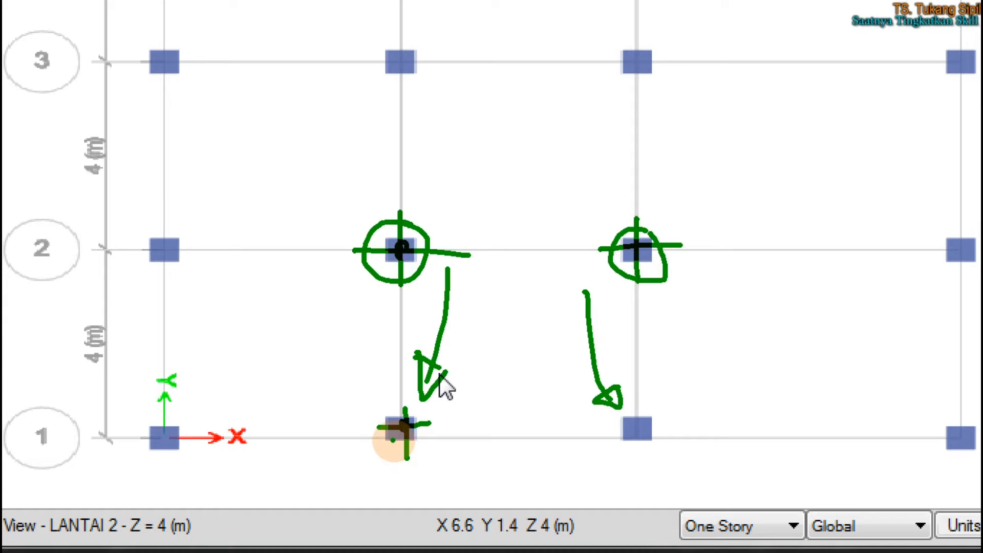
drag(151, 437, 347, 444)
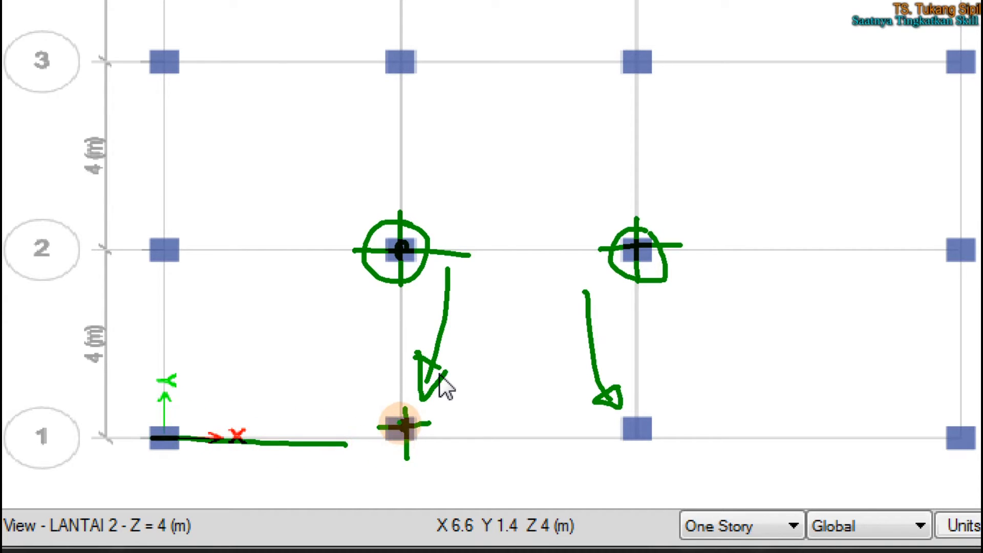
mouse_move(387, 394)
mouse_down()
mouse_move(384, 465)
mouse_move(422, 398)
mouse_up()
drag(614, 406, 643, 395)
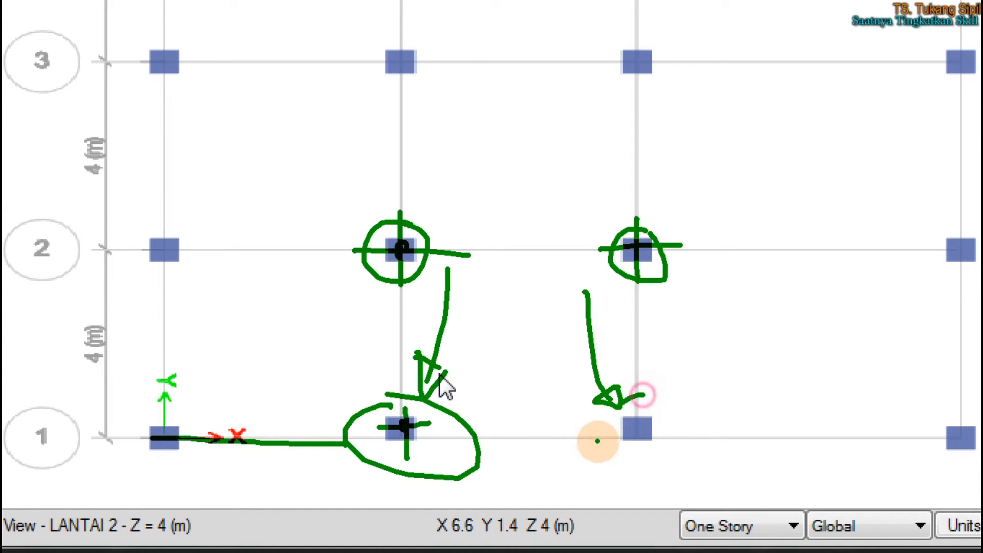
drag(597, 441, 634, 382)
key(Escape)
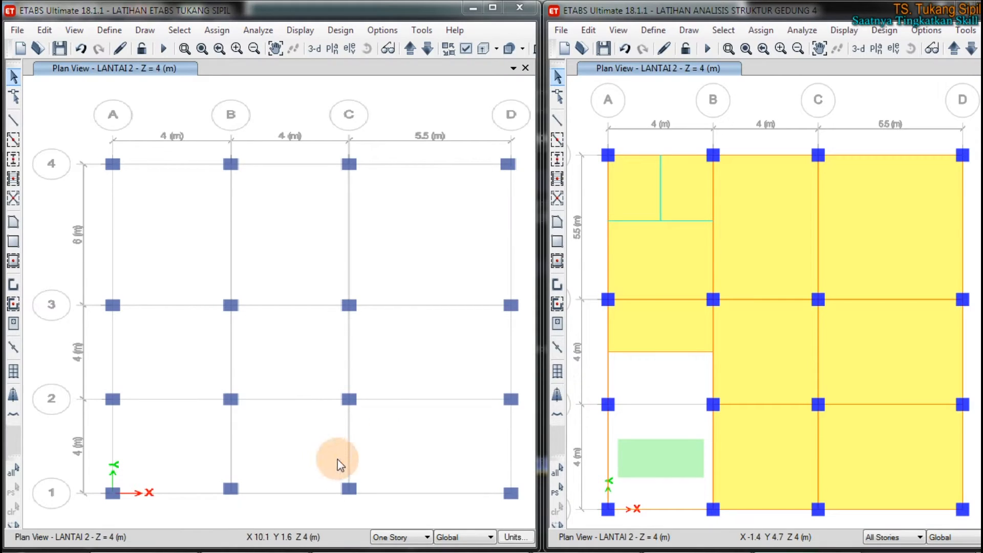
Step: Replace the misaligned columns at B1 and C1 with KL1 columns placed exactly on grid line 1
click(348, 452)
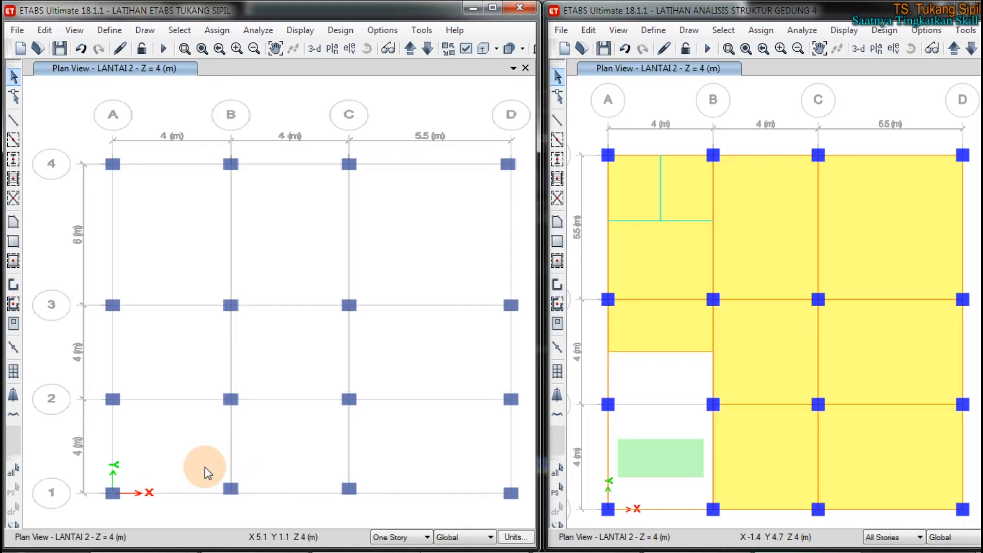
drag(228, 467, 272, 513)
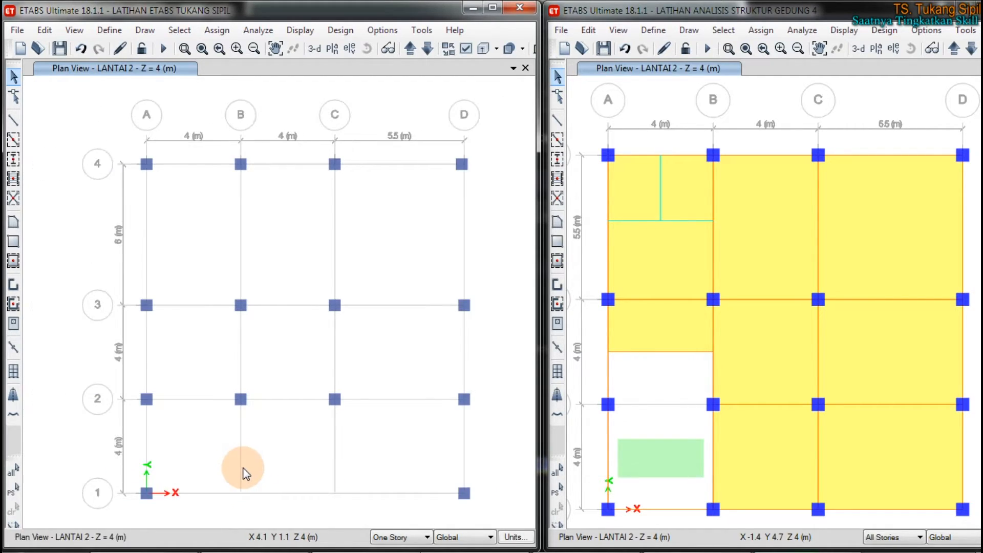
click(13, 161)
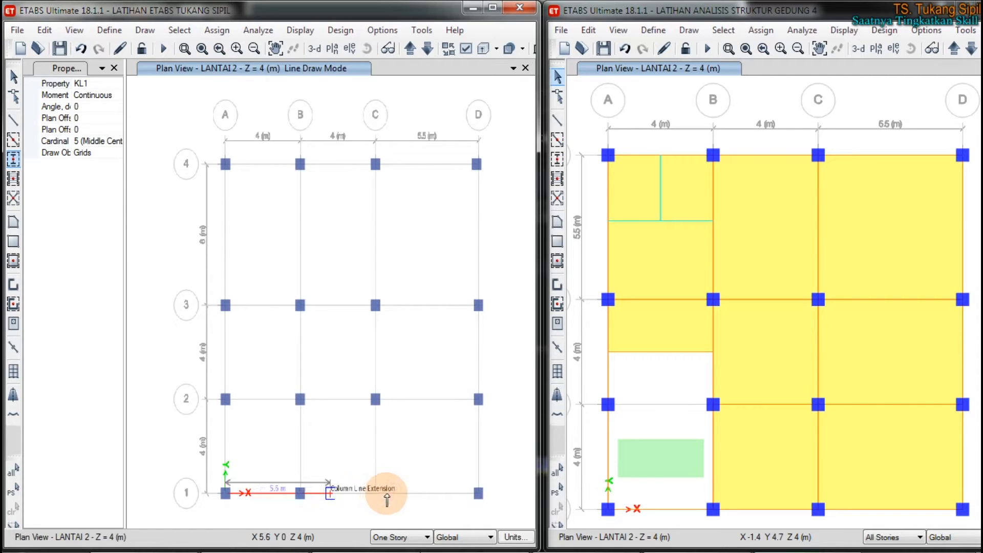
click(440, 493)
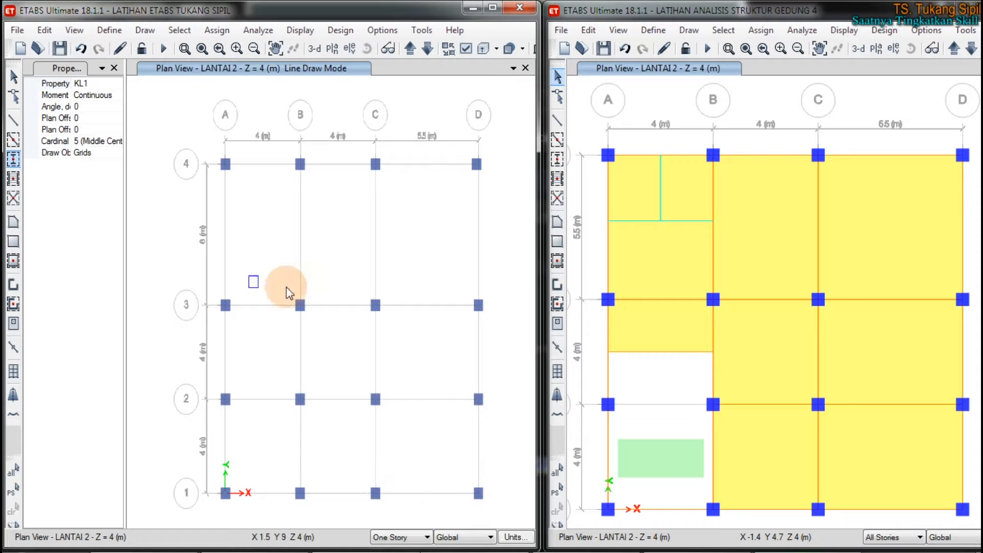
key(Escape)
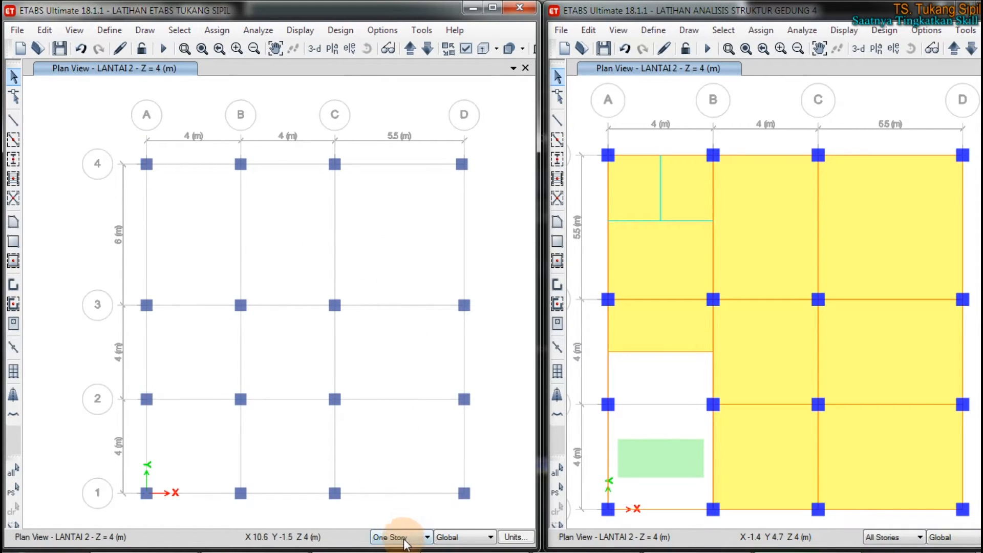
Step: Set the drawing scope of the LANTAI 2 plan to All Stories and delete all its existing columns
click(404, 539)
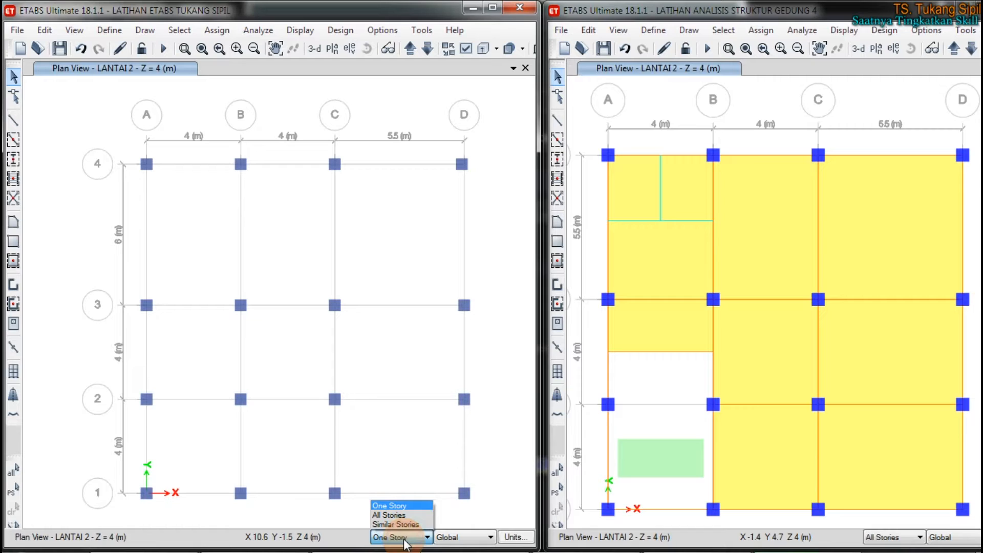
click(403, 538)
click(404, 537)
click(404, 538)
click(404, 538)
click(404, 538)
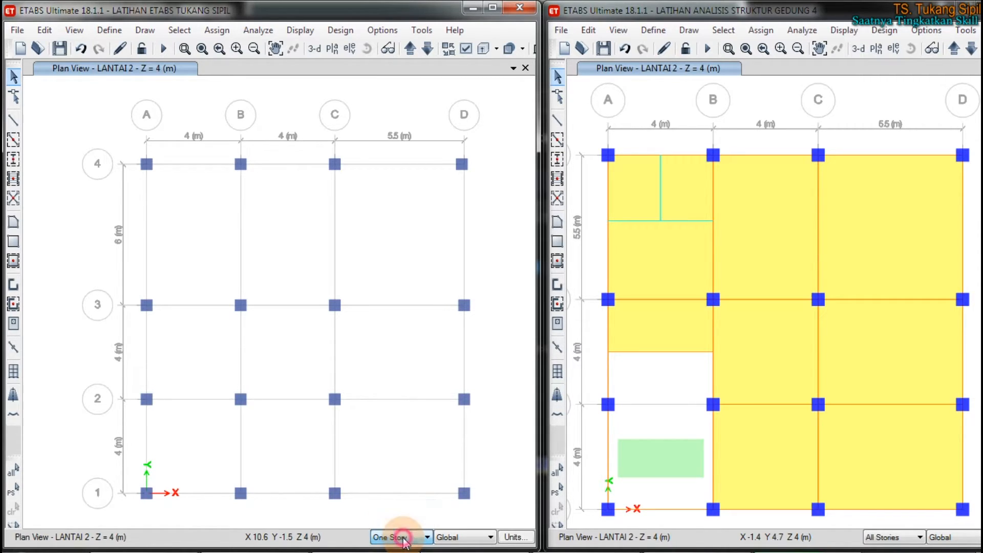
click(385, 342)
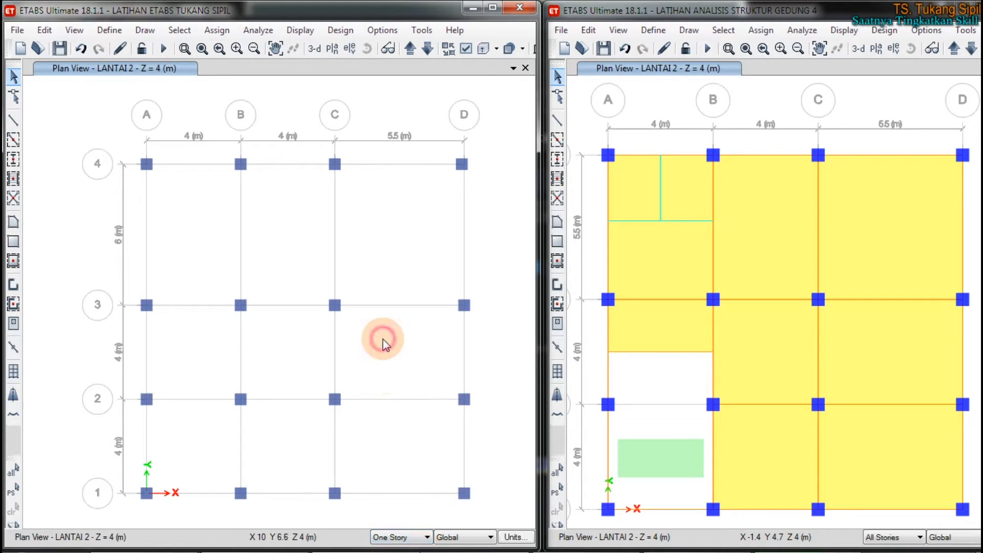
click(399, 517)
click(158, 122)
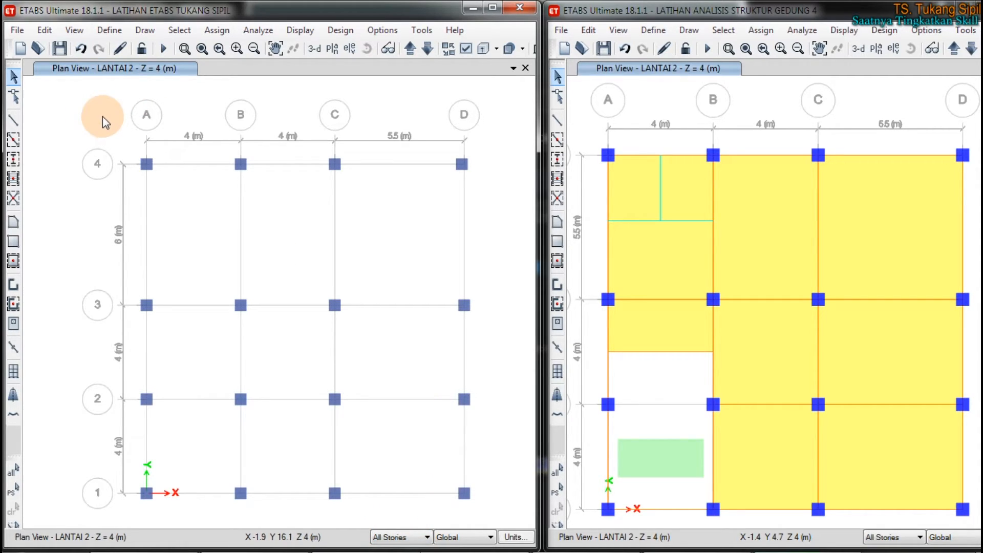
drag(103, 119, 604, 547)
key(Escape)
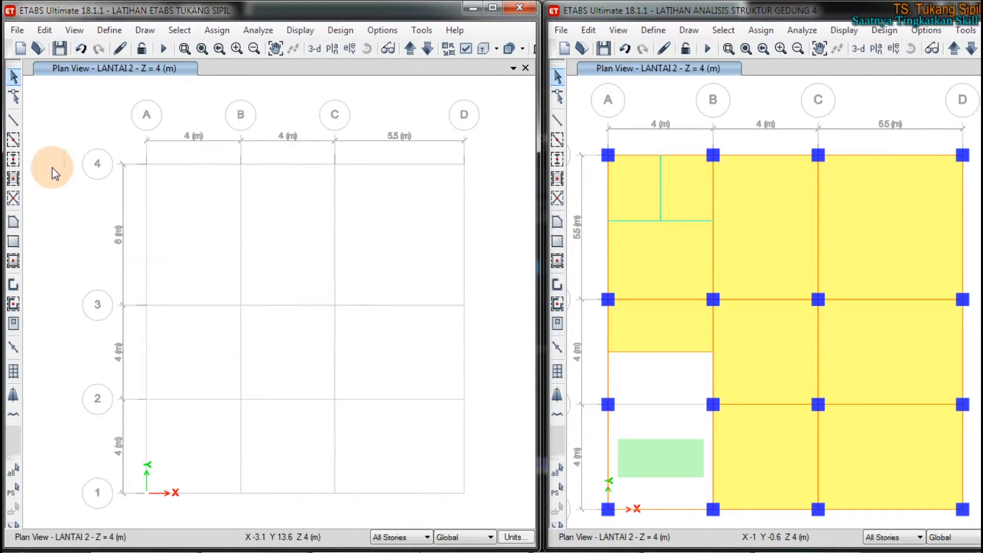
Step: With Quick Draw Columns in the maximized window, place KL1 columns at grids A to D along grid lines 4 and 3 for all stories
click(13, 159)
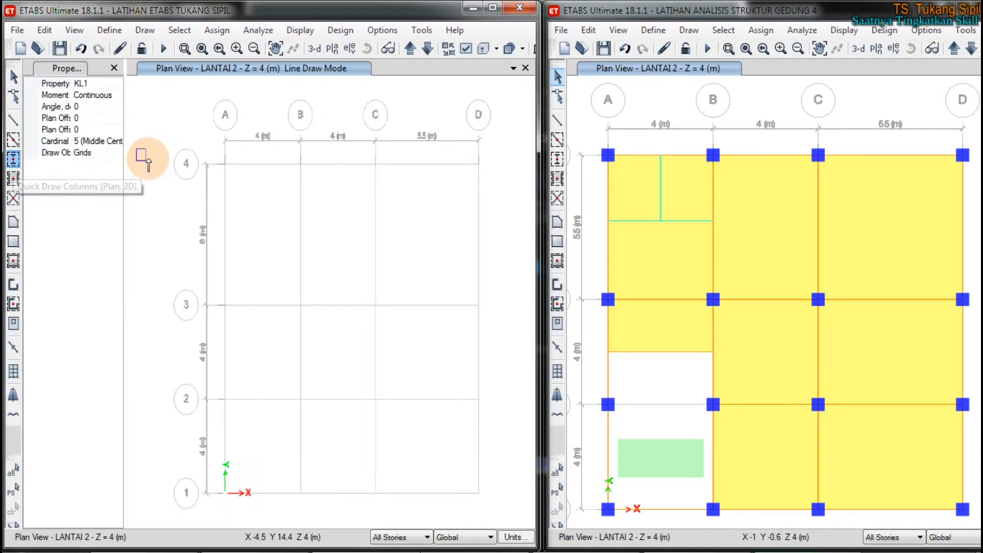
click(491, 9)
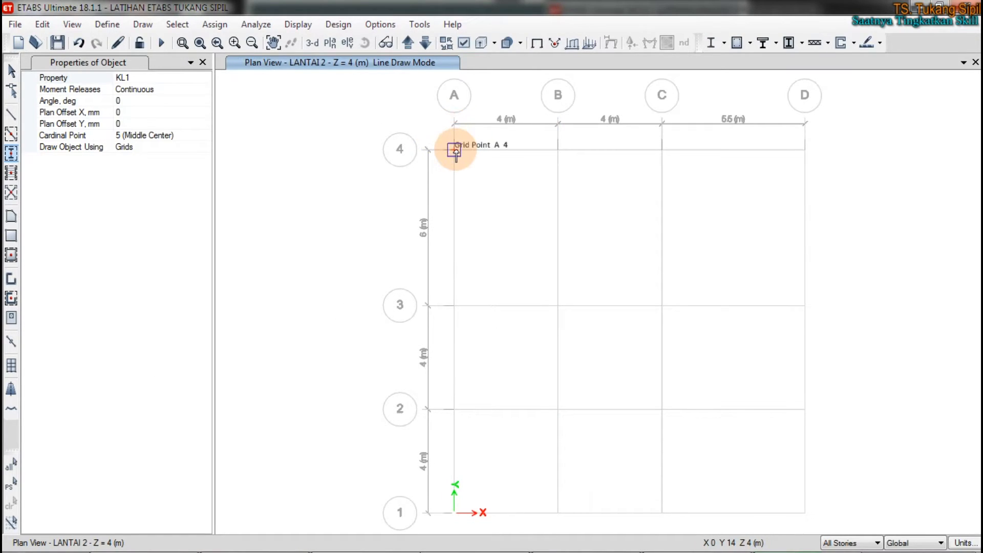
click(454, 149)
click(558, 150)
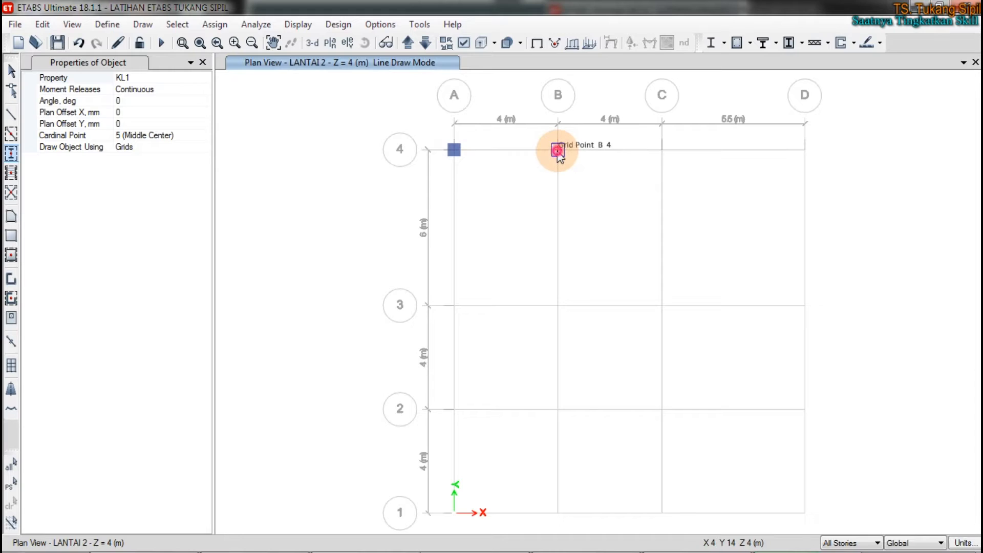
click(660, 150)
click(806, 149)
click(454, 305)
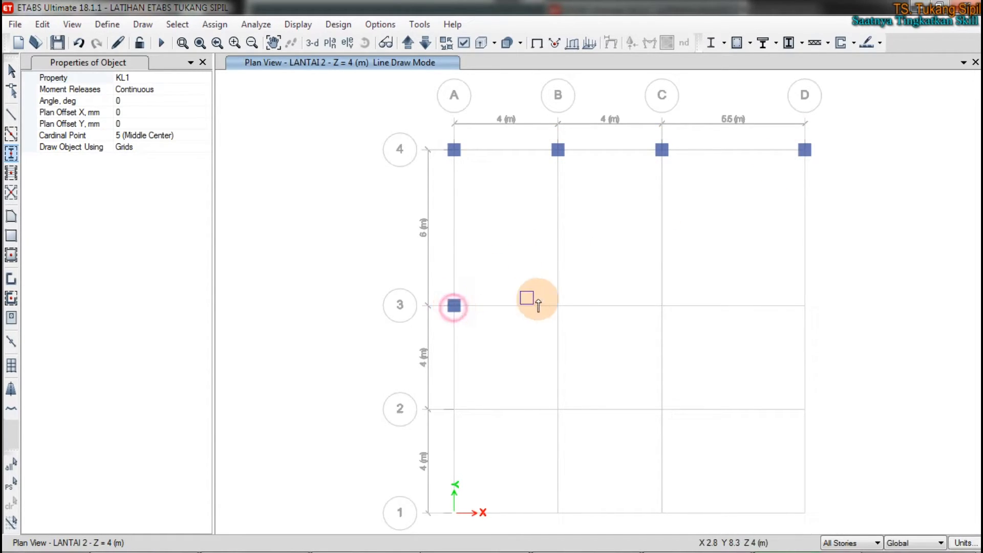
click(557, 305)
click(661, 305)
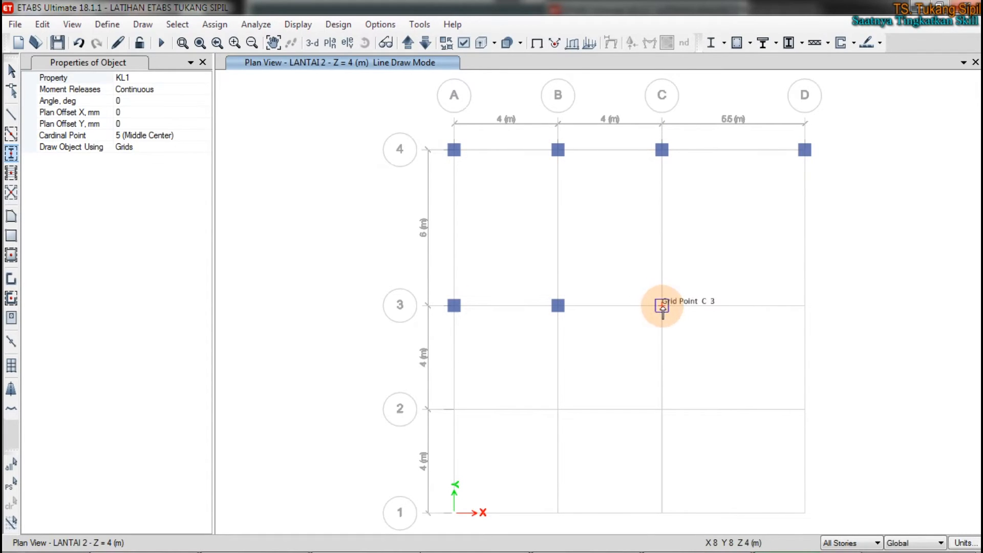
double_click(782, 305)
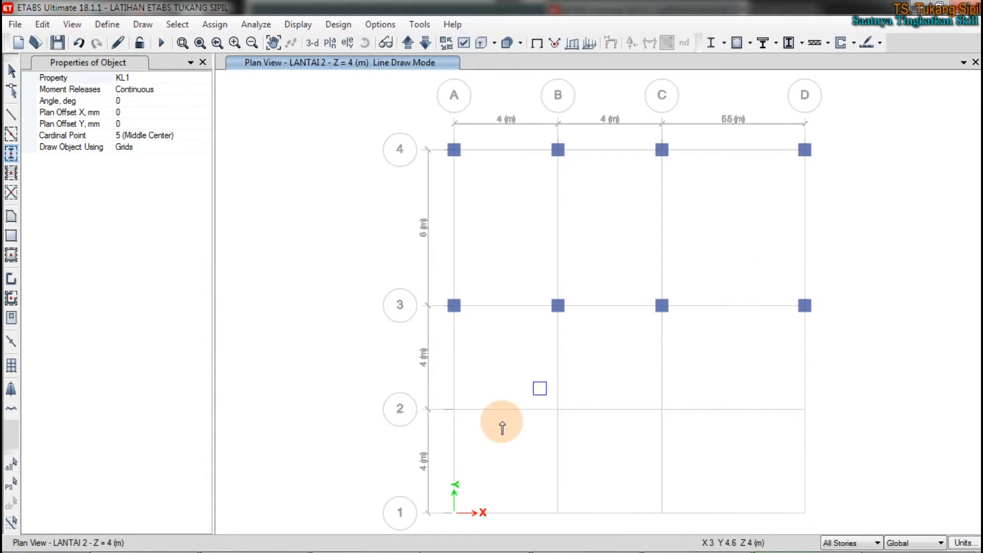
Step: Place KL1 columns for all stories at grids A to D along grid lines 2 and 1, and end column drawing
click(454, 408)
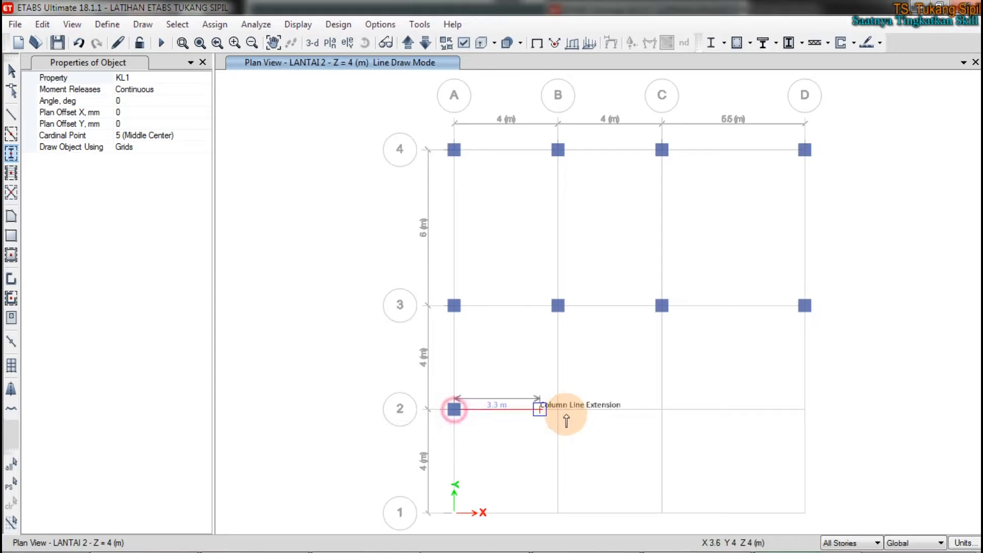
click(558, 409)
click(662, 409)
double_click(800, 409)
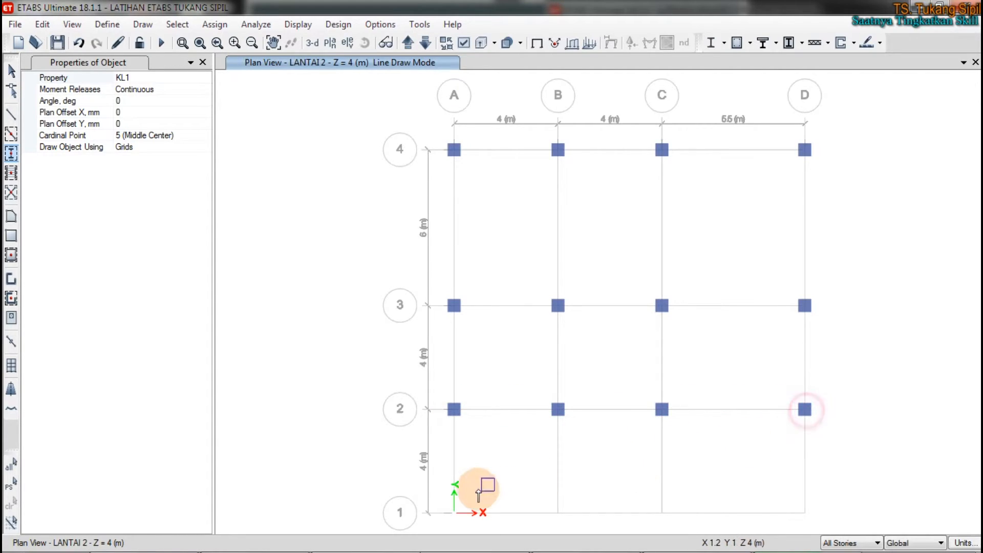
click(453, 512)
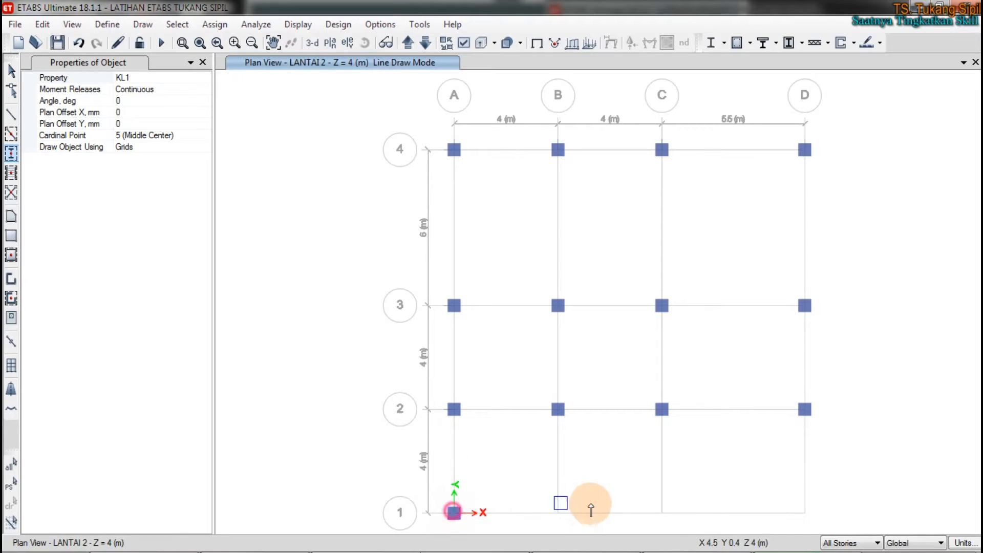
double_click(558, 512)
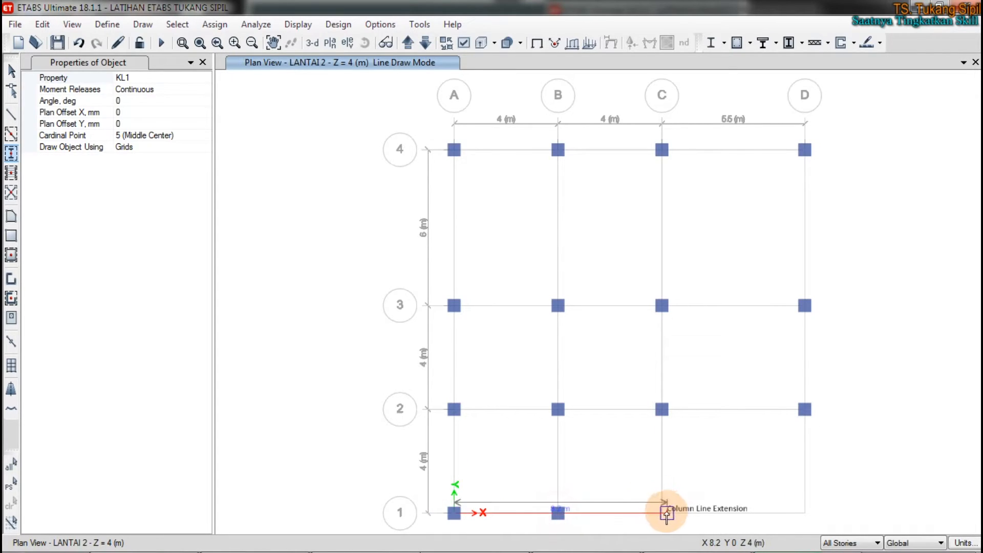
click(662, 513)
double_click(804, 512)
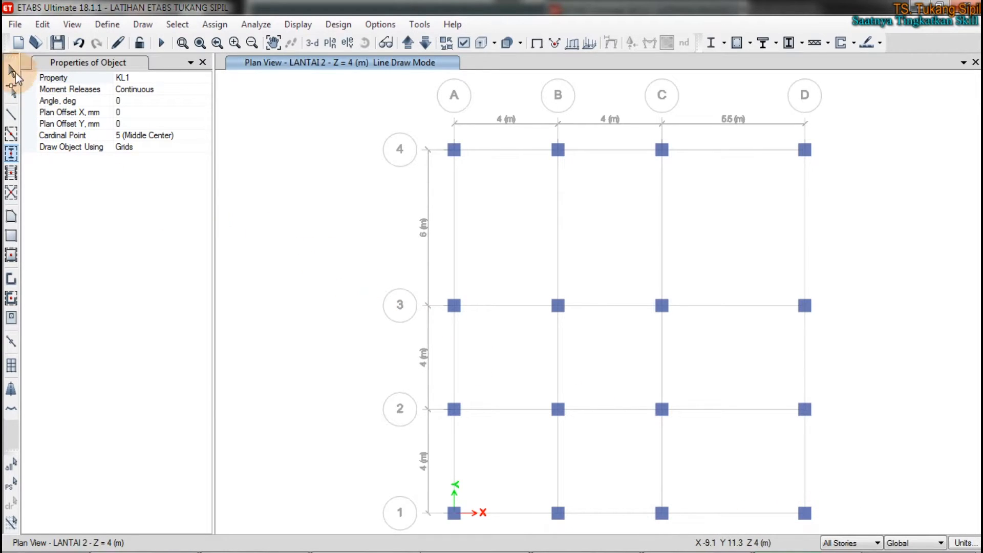
click(11, 71)
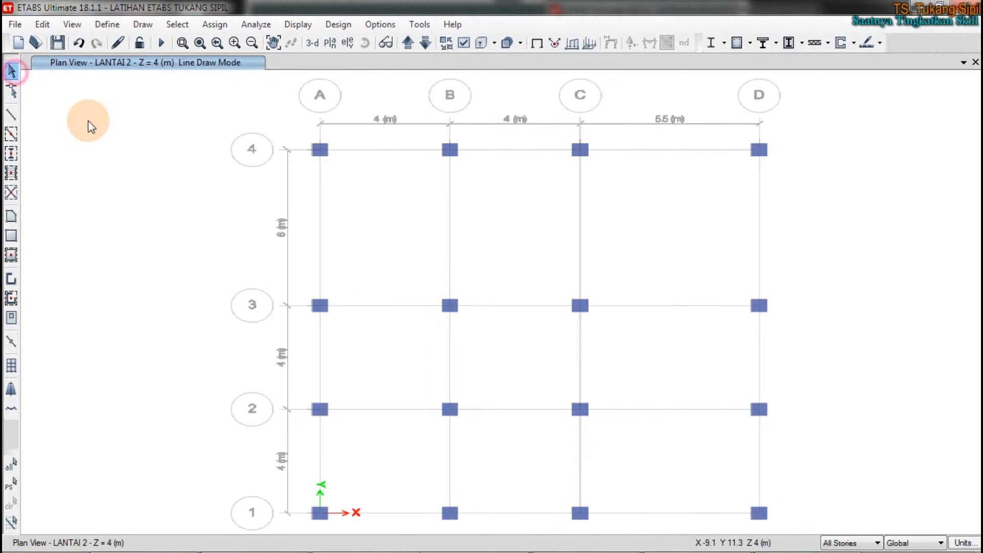
Step: Show the model in the 3-D view and examine the KL column sections in the list of frame properties
click(320, 45)
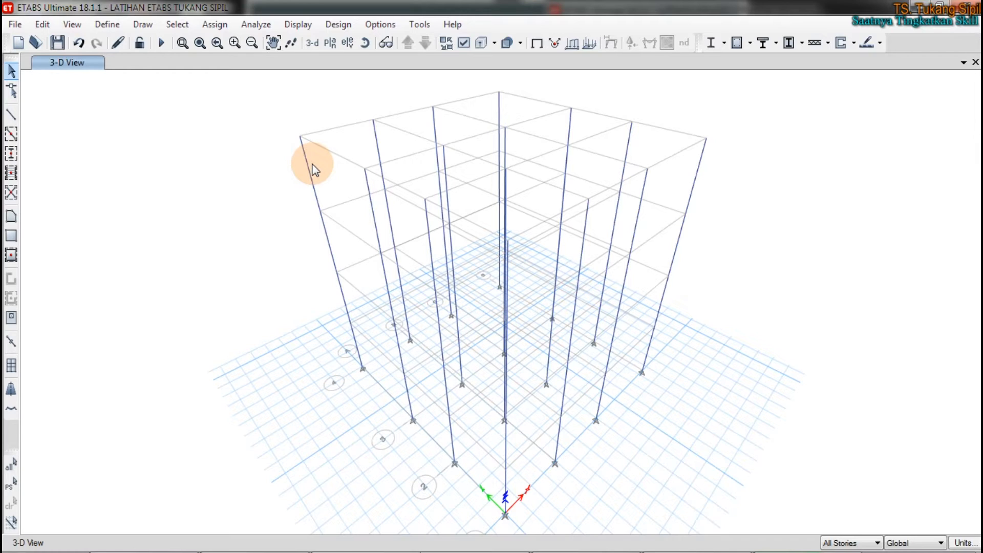
click(119, 23)
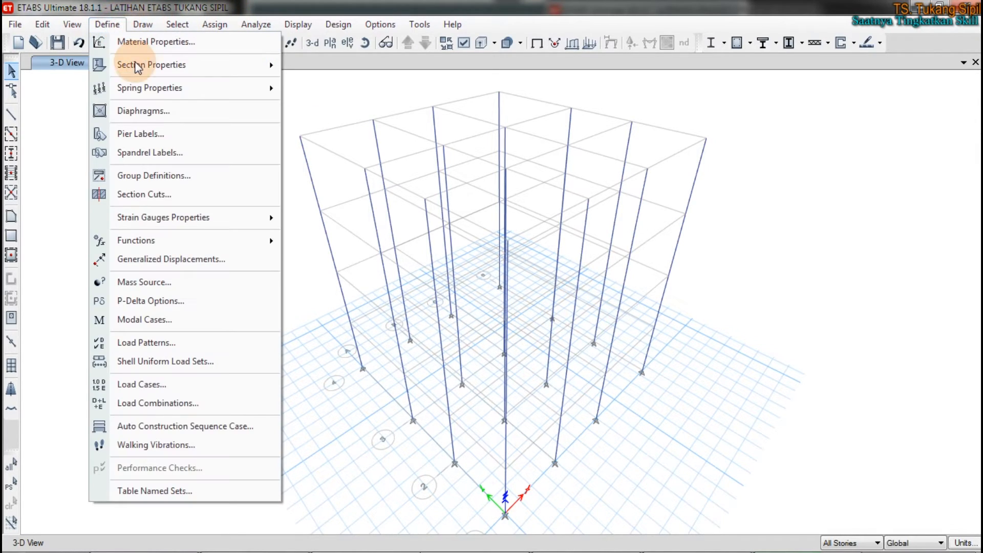
mouse_move(136, 65)
click(368, 70)
drag(425, 101, 256, 88)
mouse_move(189, 358)
mouse_down()
mouse_move(181, 371)
mouse_move(172, 353)
mouse_up()
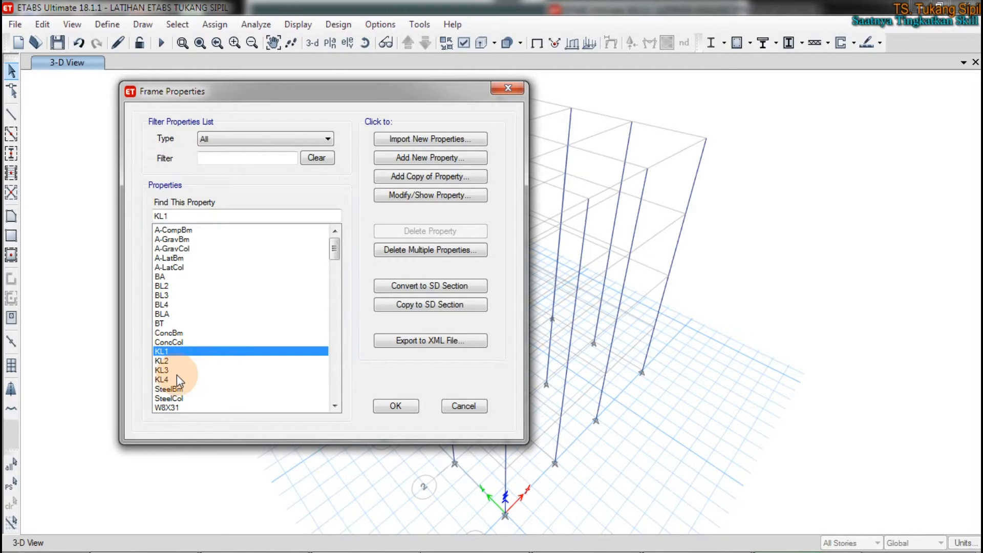
drag(445, 93, 334, 118)
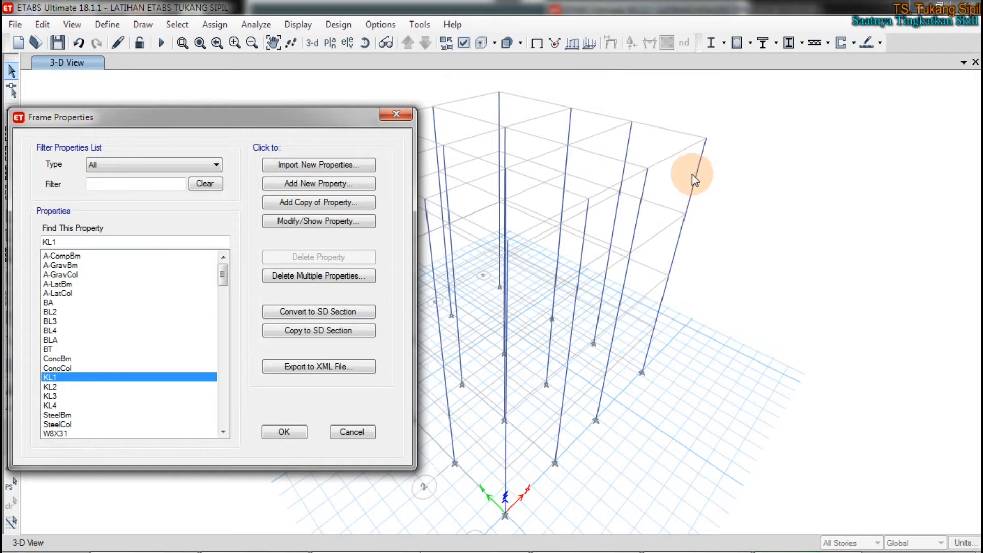
click(465, 40)
key(Escape)
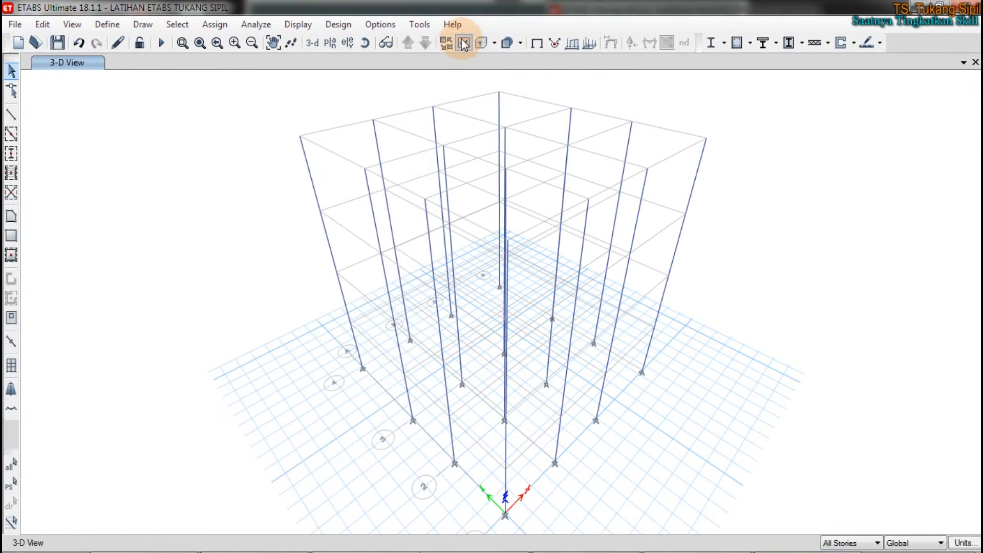
Step: Try to turn on the frame Sections display under Object Assignments for the 3-D view
click(462, 39)
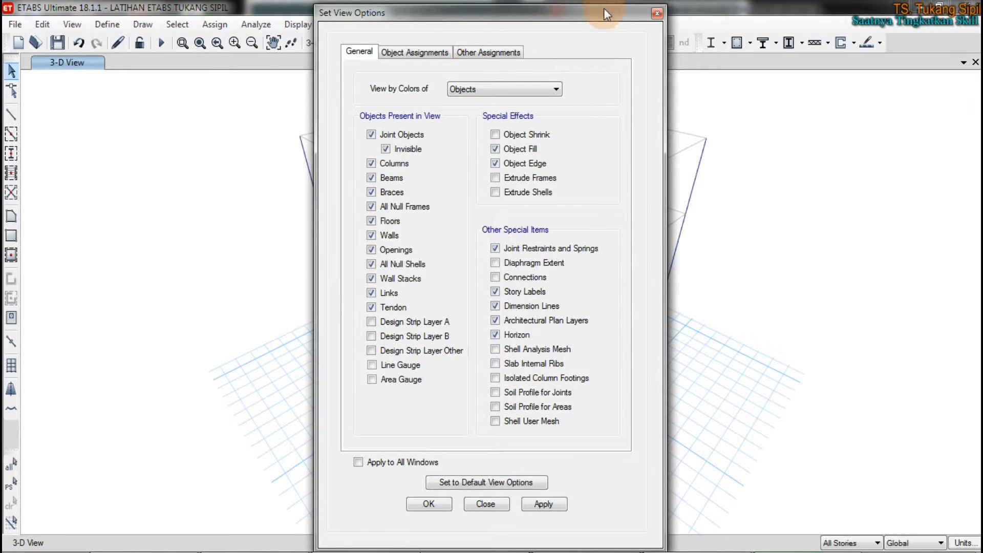
click(657, 13)
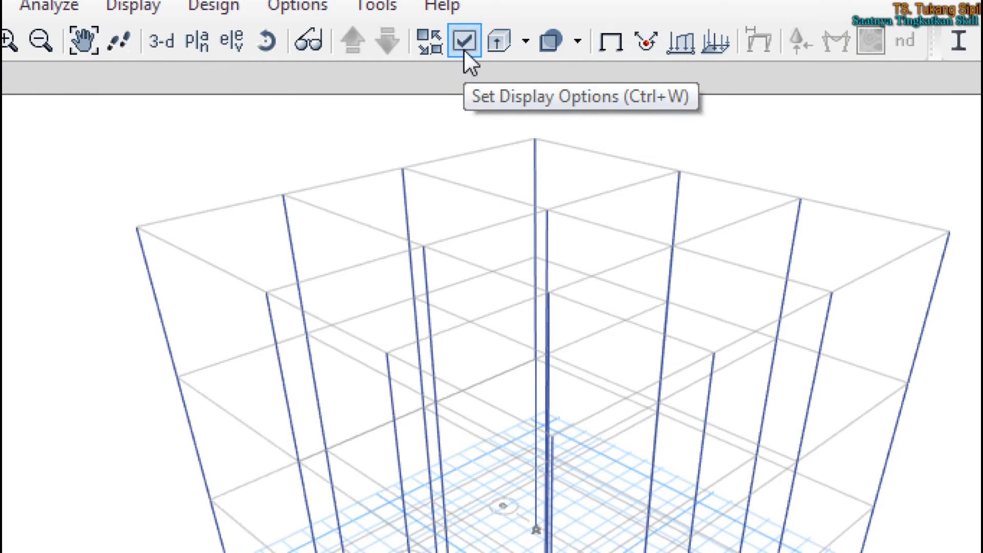
click(464, 41)
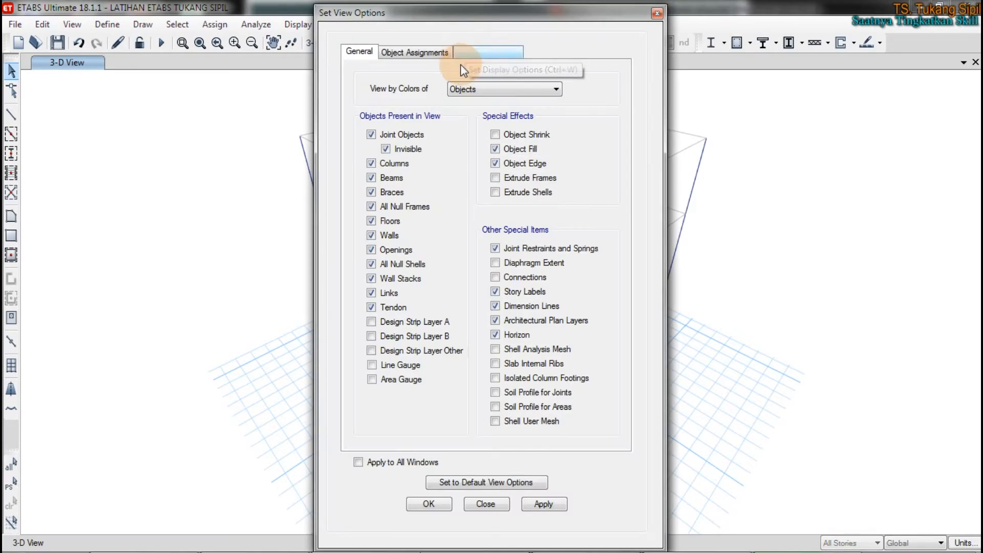
click(425, 53)
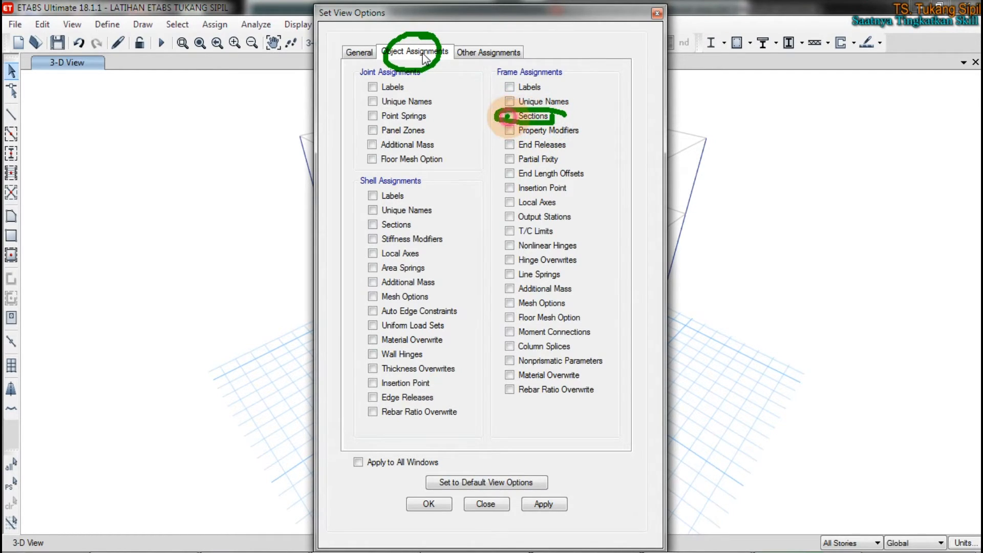
click(509, 117)
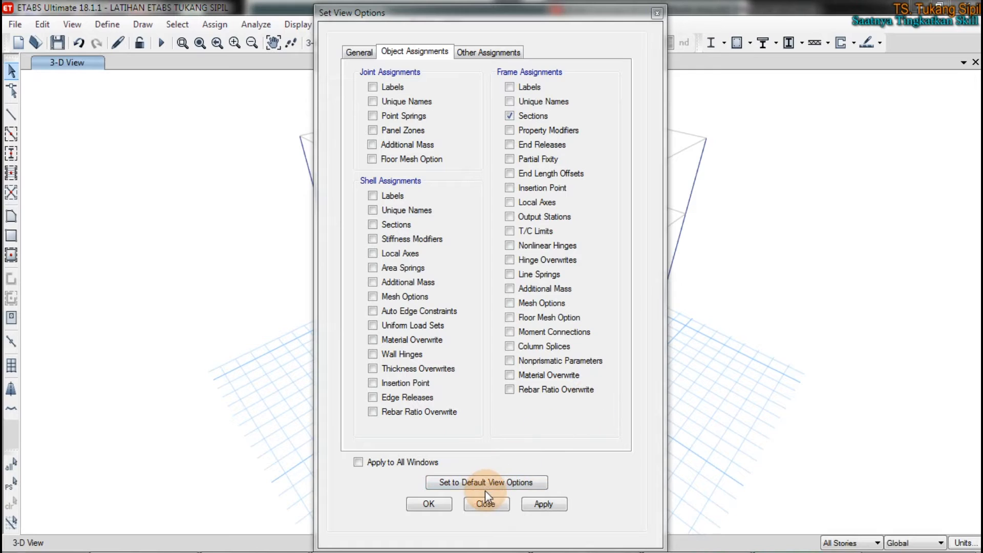
click(429, 506)
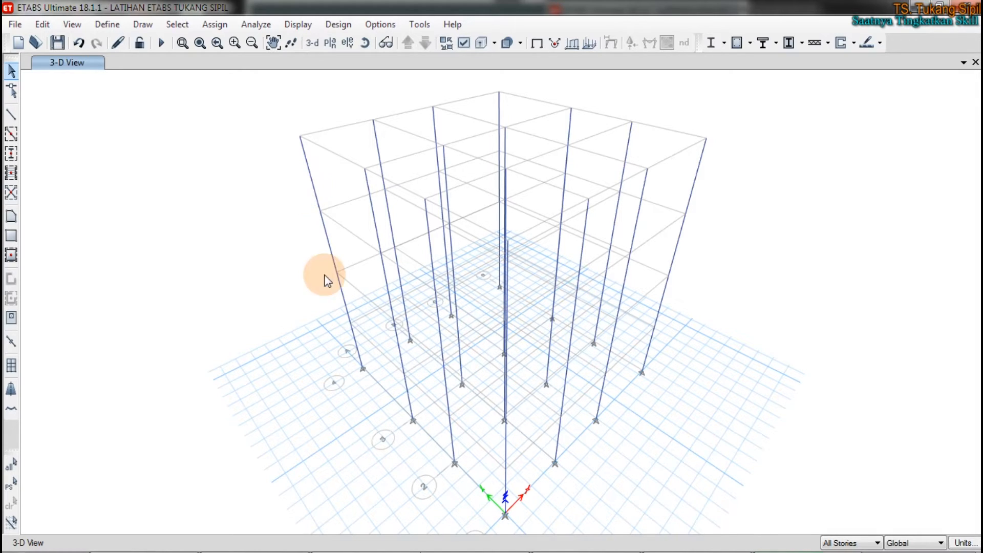
click(312, 481)
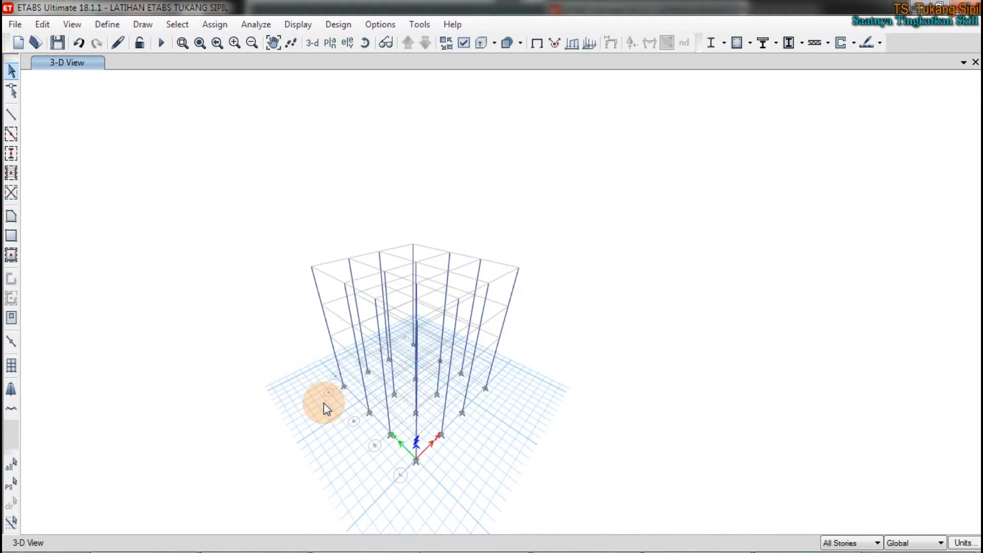
click(302, 24)
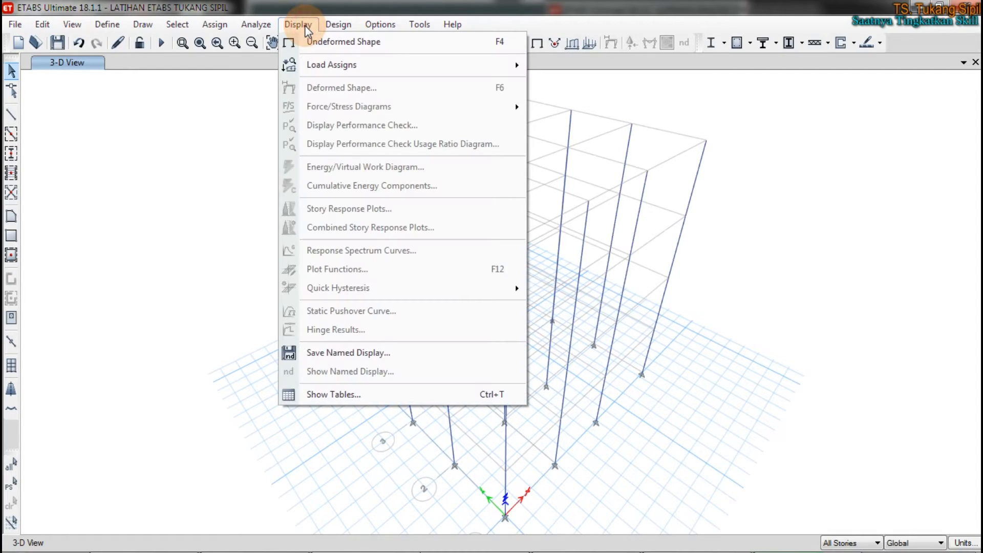
click(327, 43)
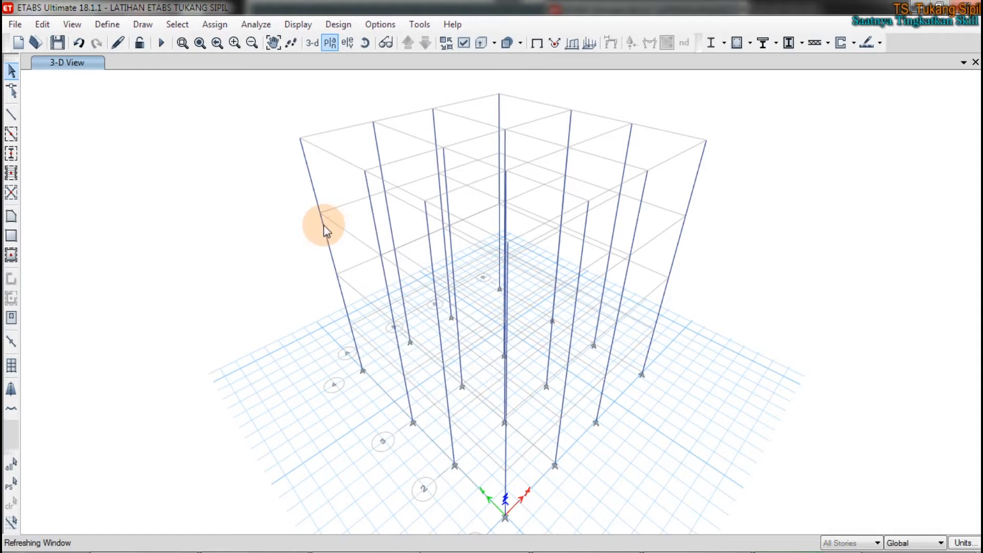
scroll(276, 233, down, 3)
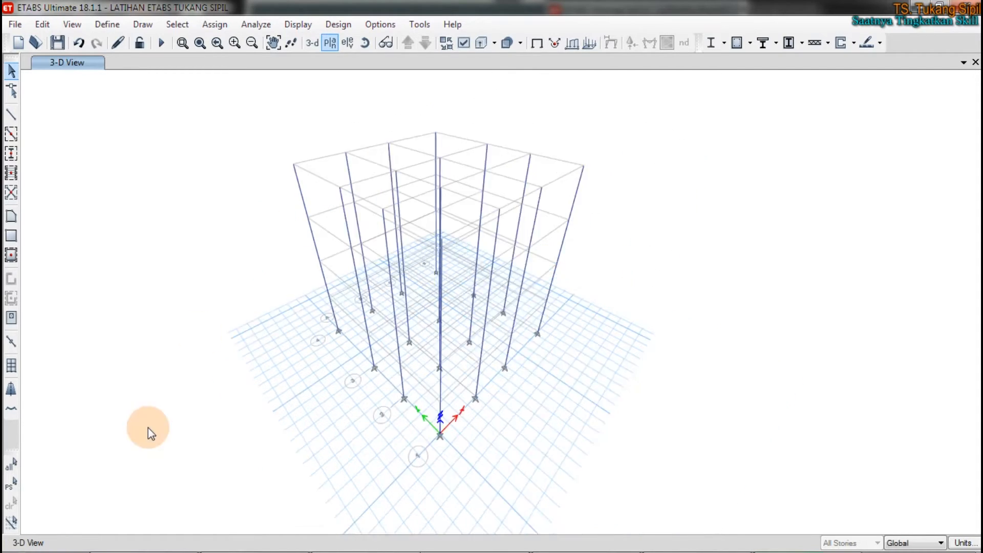
scroll(242, 284, up, 3)
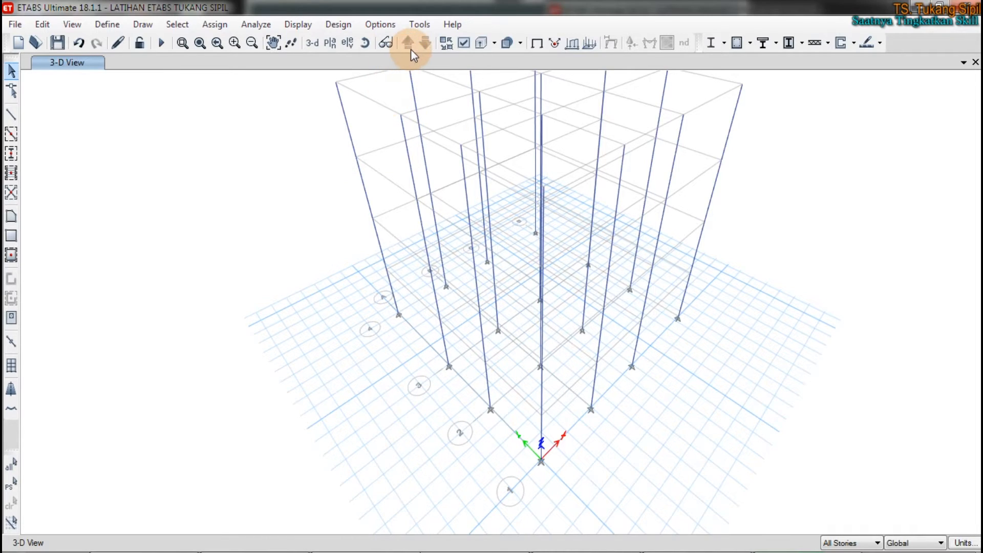
Step: Display the frame Sections assignment in the 3-D view so every column carries its section name
click(464, 43)
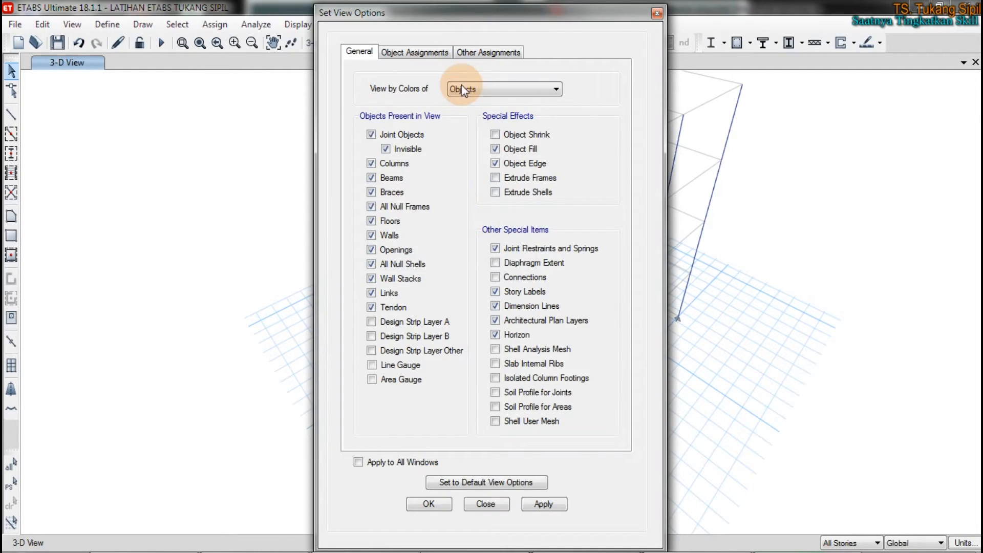
click(423, 52)
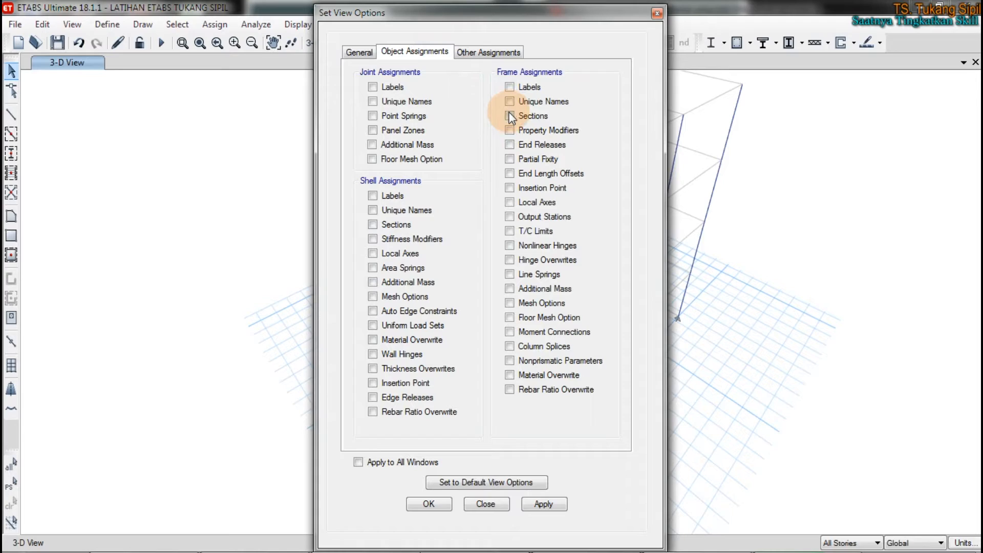
click(552, 505)
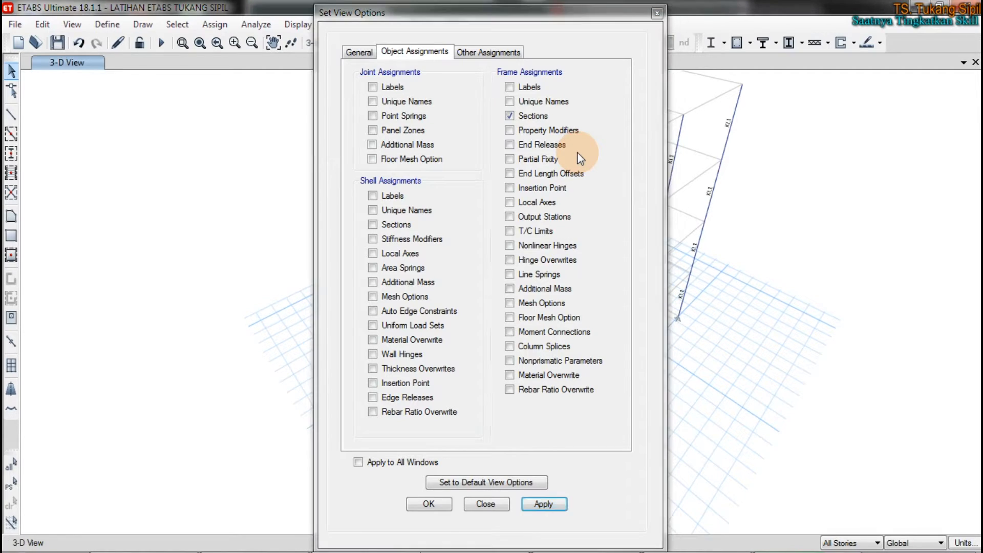
click(657, 14)
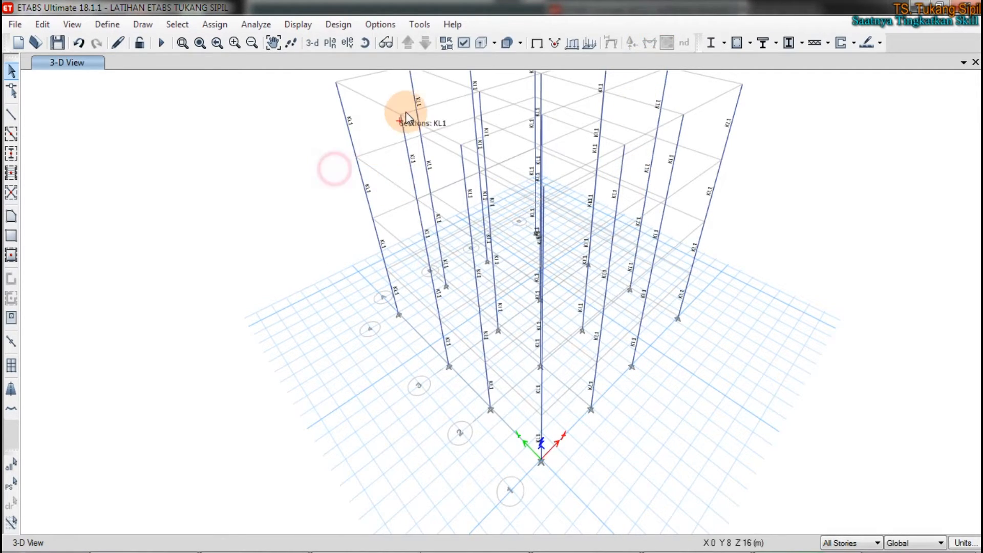
scroll(406, 112, up, 2)
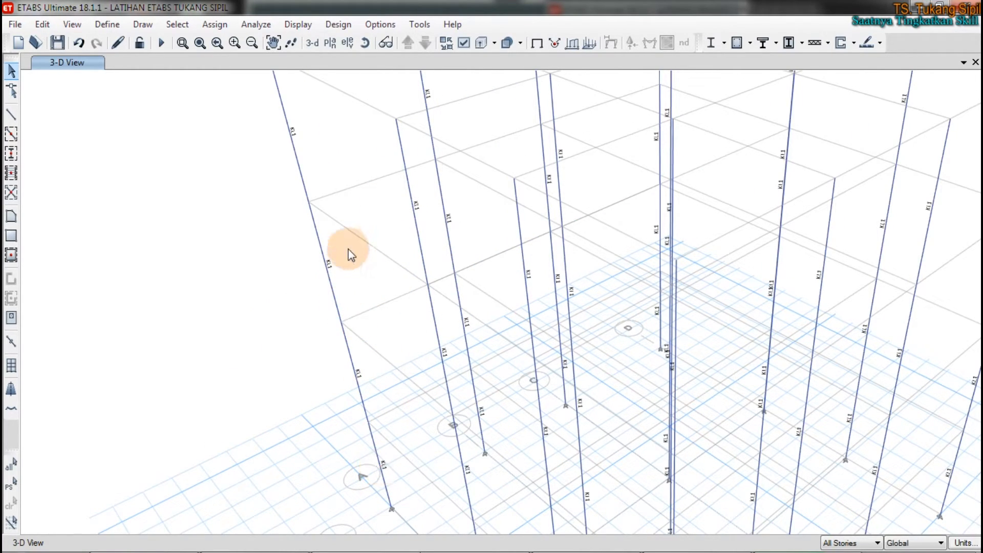
scroll(348, 249, down, 3)
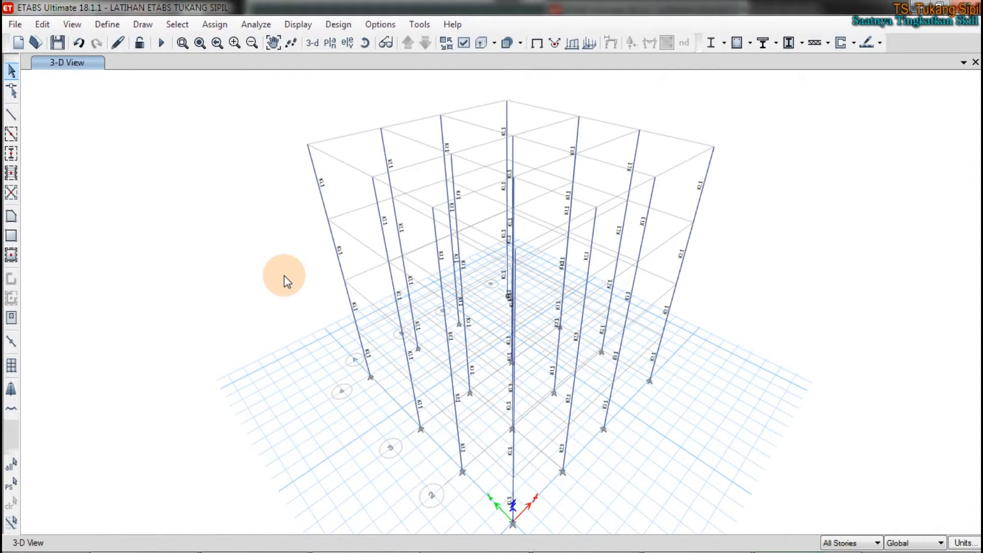
Step: Set the drawing scope to One Story and rotate the 3-D view to look at the columns from a lower angle
click(855, 544)
click(842, 504)
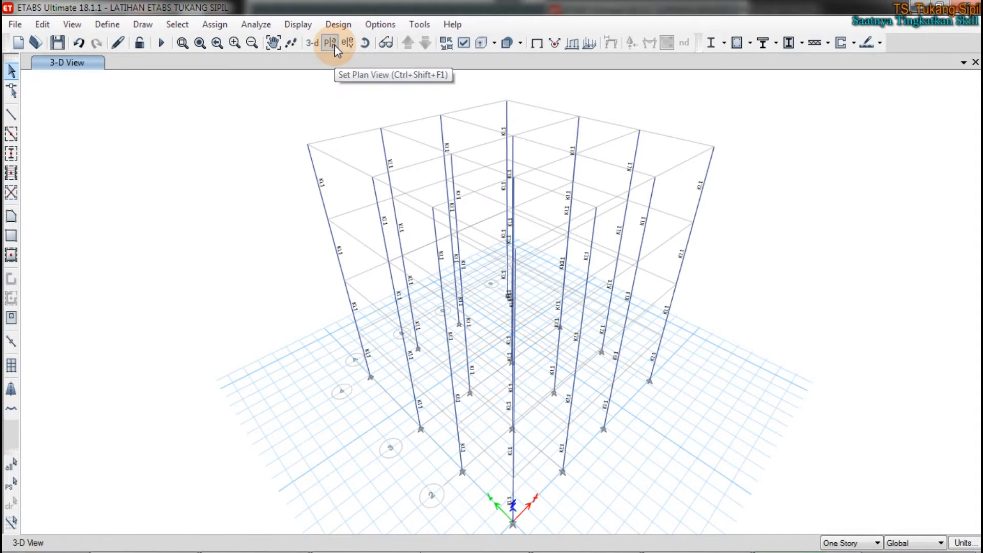
click(364, 45)
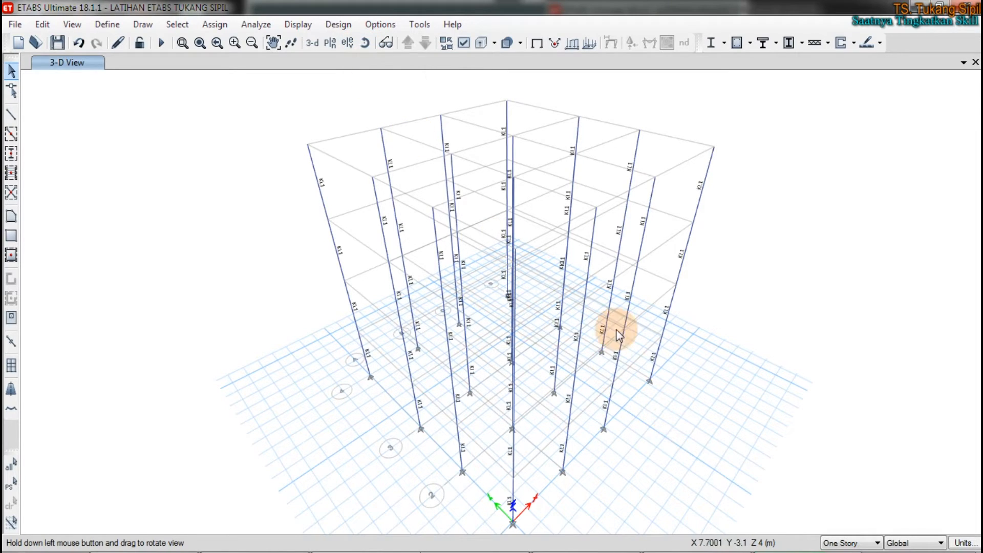
drag(730, 471, 729, 403)
click(348, 43)
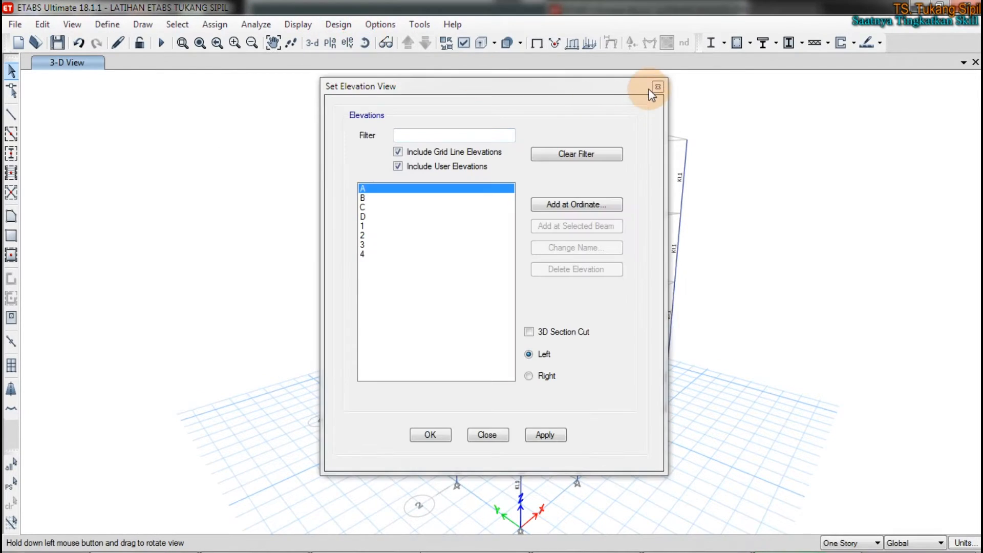
click(658, 86)
click(361, 42)
mouse_move(710, 318)
mouse_down()
mouse_move(624, 371)
mouse_move(286, 367)
mouse_move(352, 208)
mouse_move(683, 251)
mouse_move(727, 322)
mouse_up()
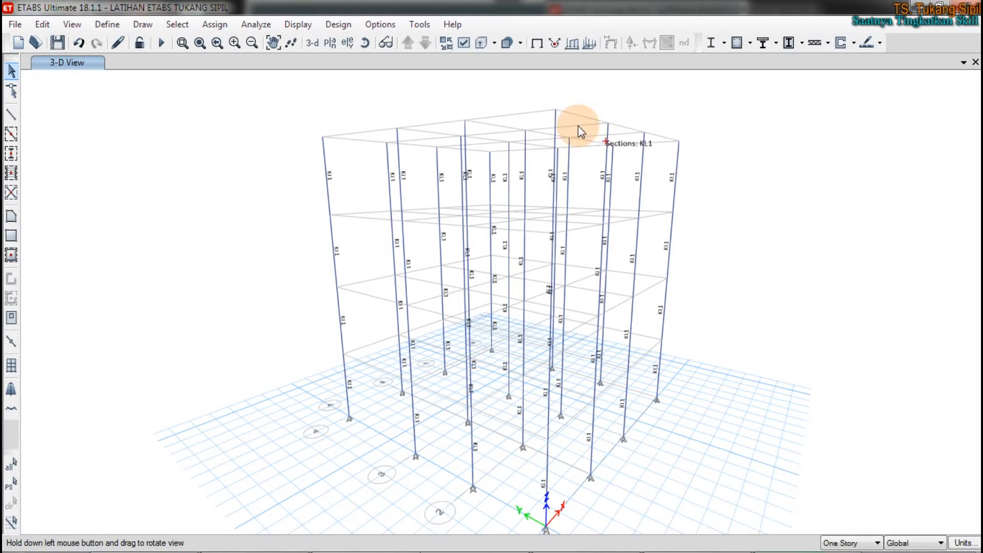
Step: Show the plan view of story level LANTAI A
click(332, 44)
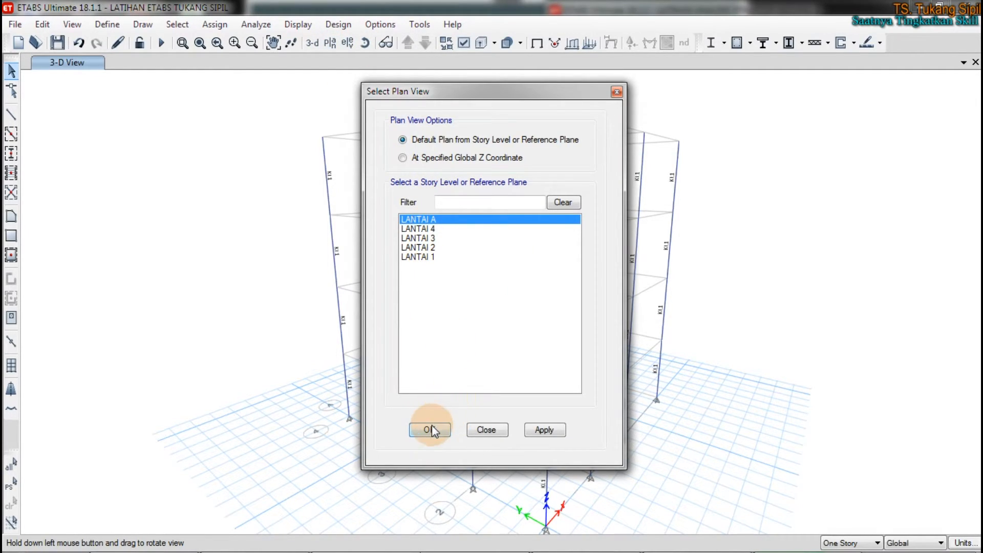
click(431, 219)
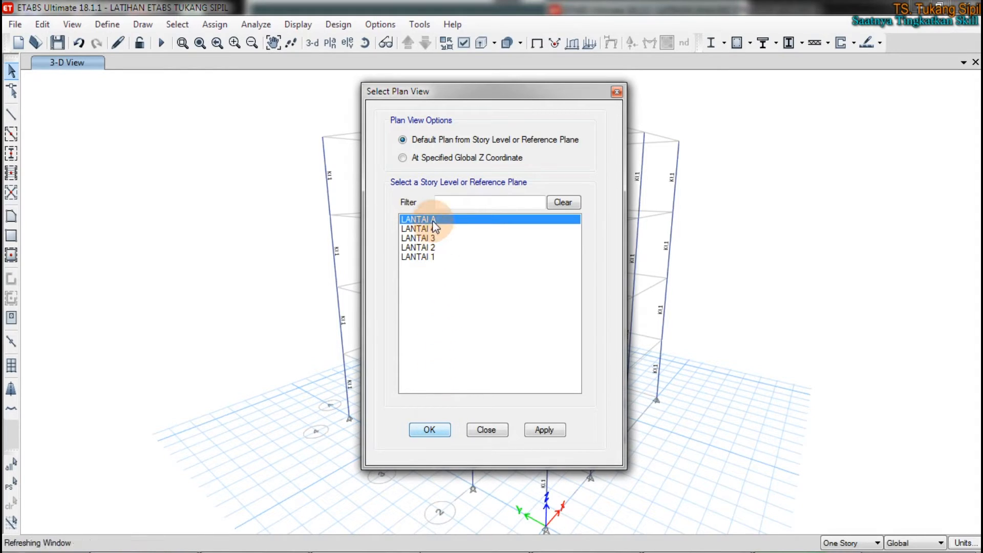
click(542, 430)
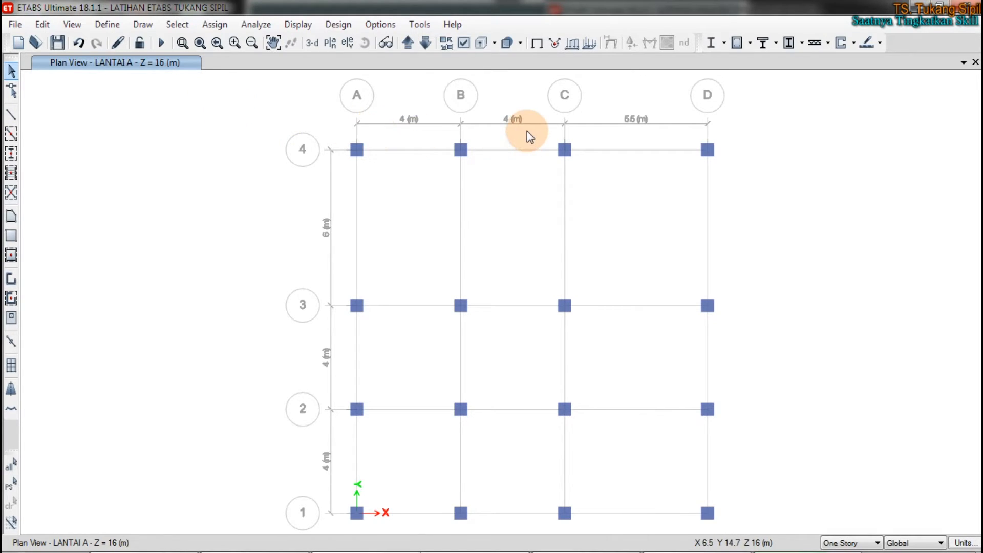
Step: Select all columns on the LANTAI A plan and assign them the frame section property KL4
drag(322, 103, 799, 543)
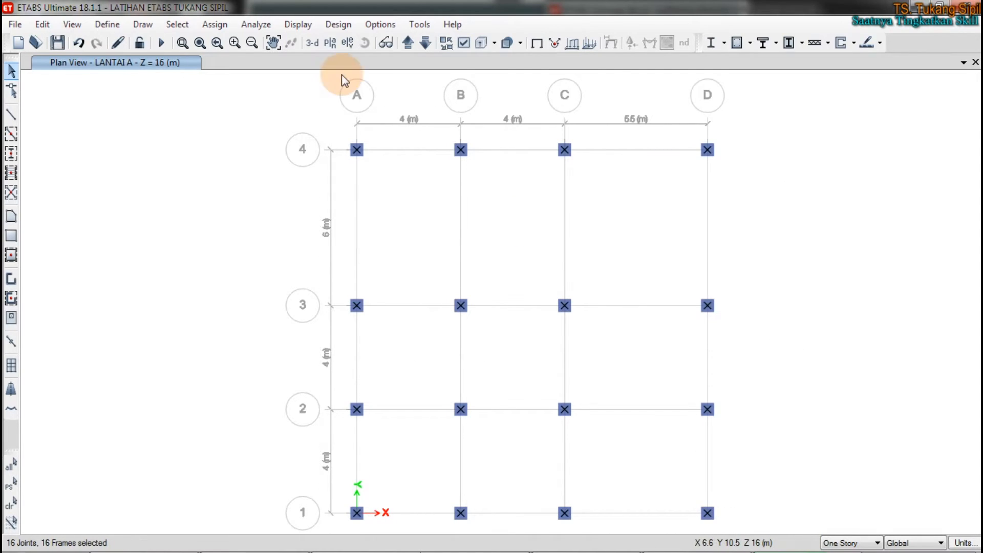
click(217, 21)
mouse_move(260, 64)
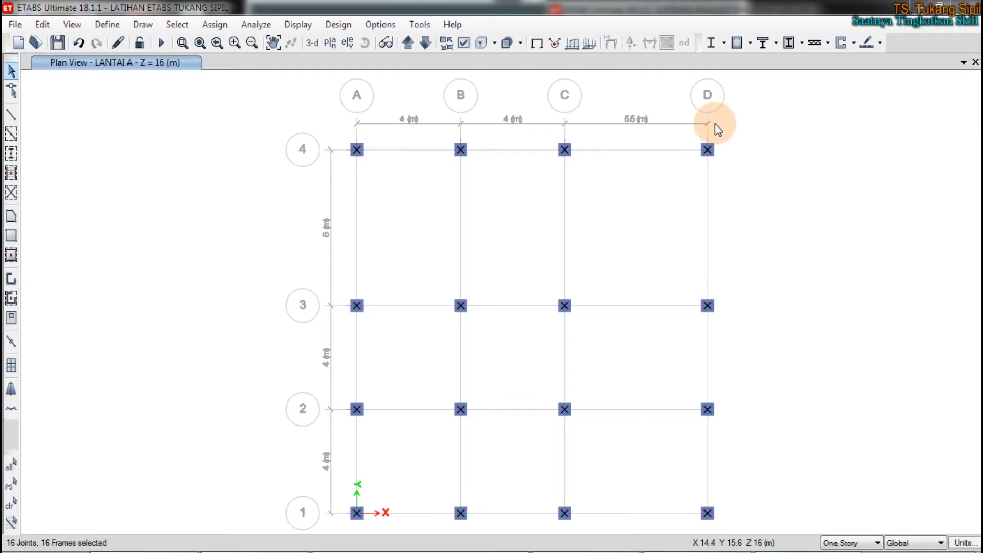
click(214, 24)
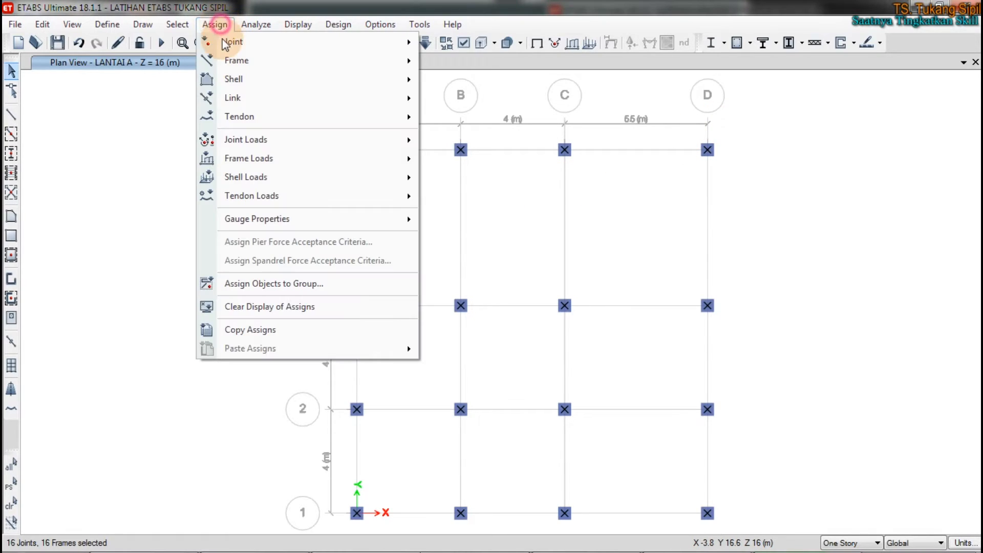
mouse_move(317, 61)
click(469, 61)
drag(384, 88, 84, 86)
click(120, 323)
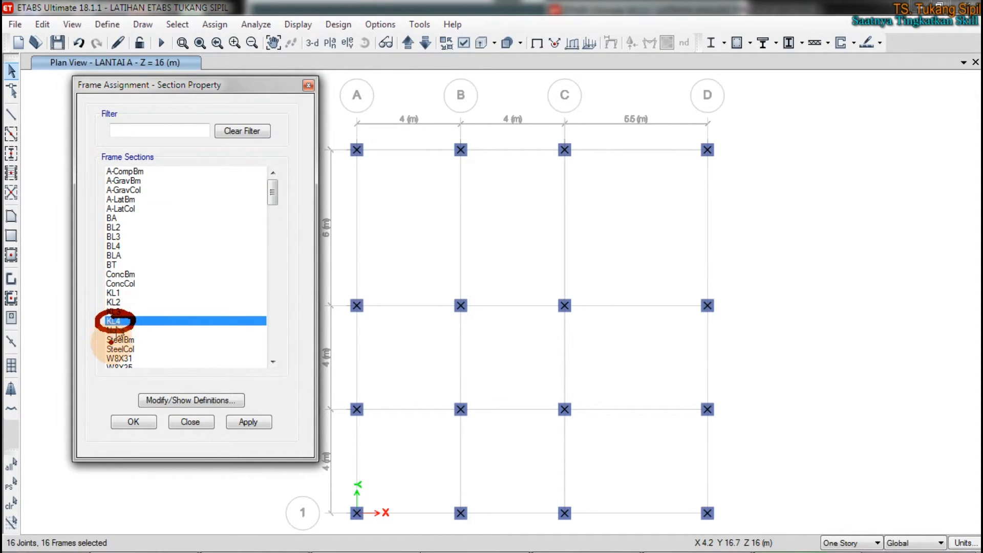
click(256, 422)
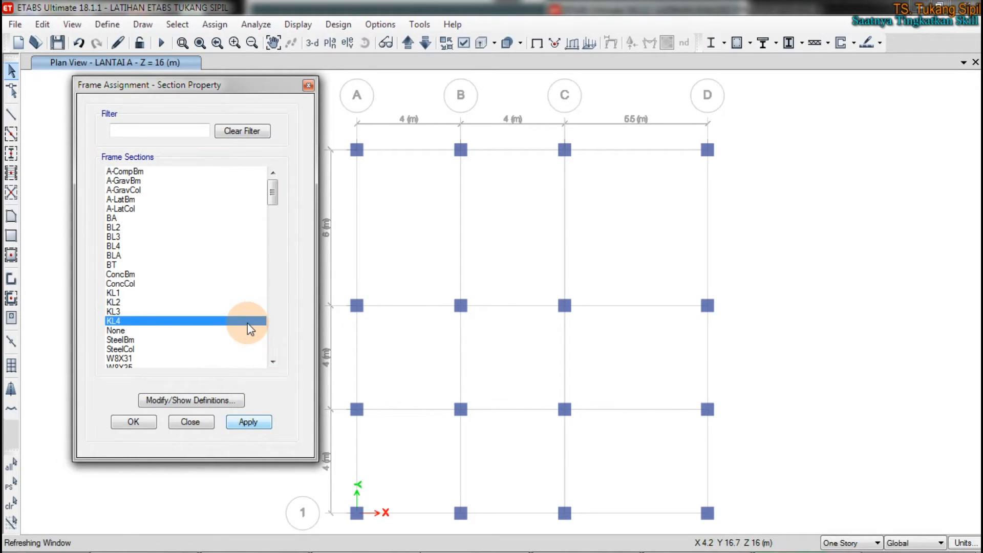
click(515, 212)
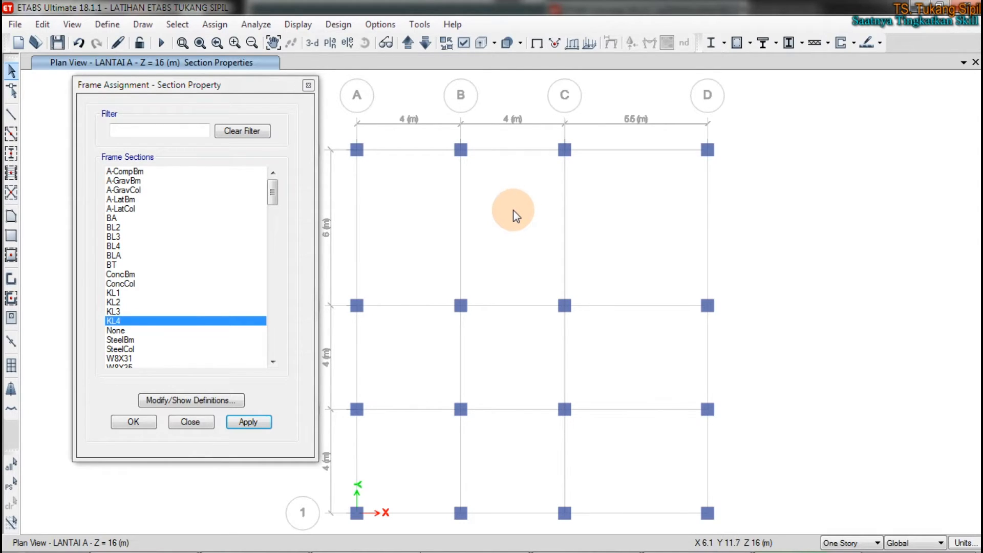
Step: Color the objects in the LANTAI A plan view by Section Properties
click(463, 44)
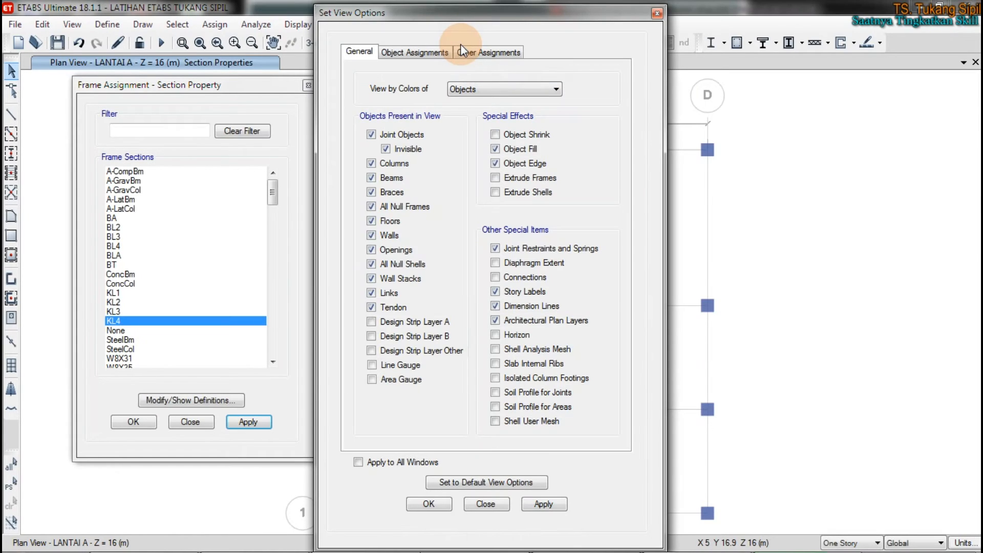
click(476, 90)
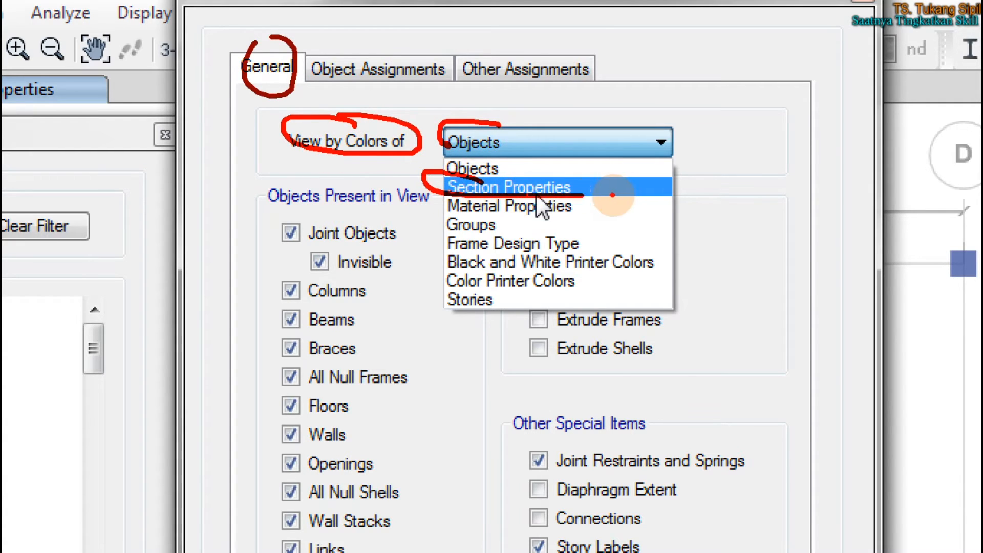
key(Escape)
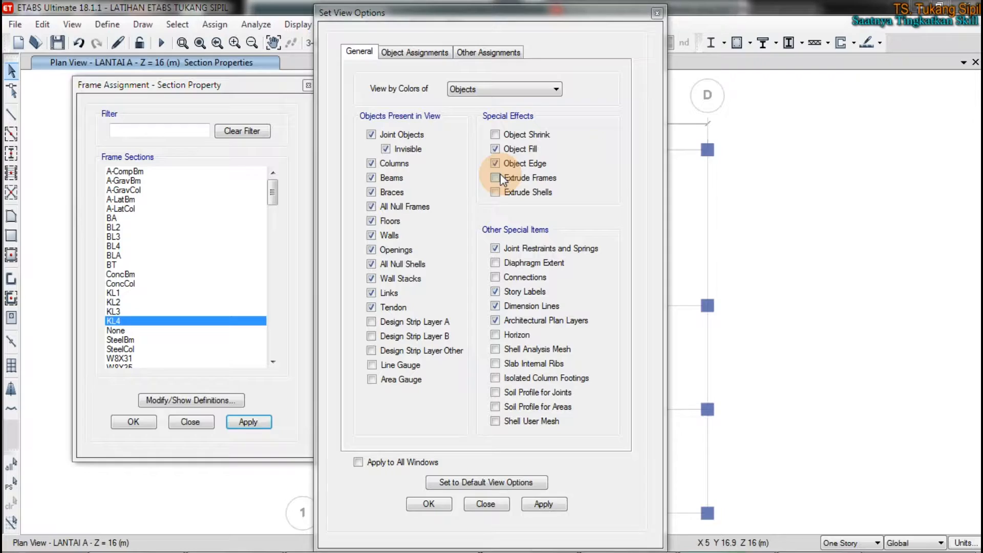
click(484, 147)
click(471, 111)
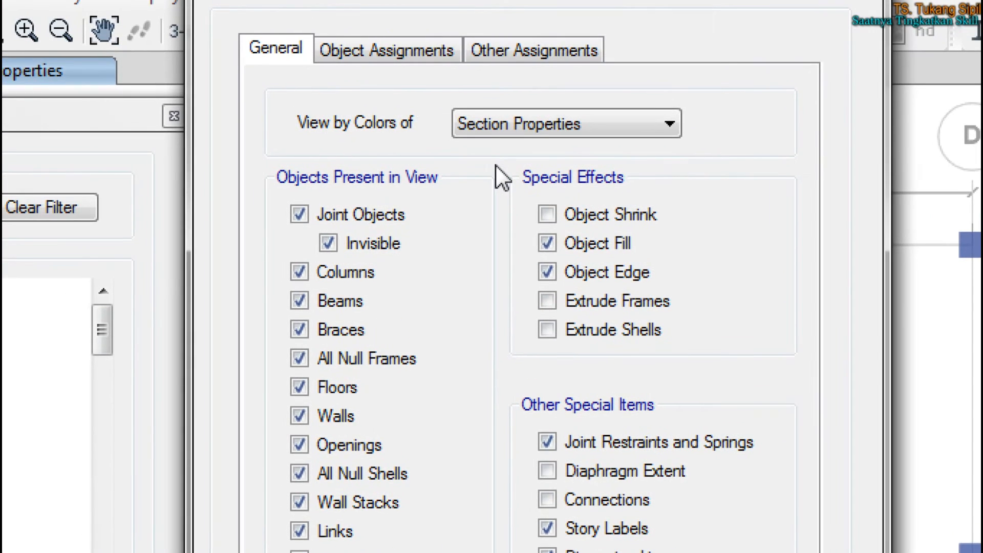
mouse_move(551, 128)
mouse_down()
mouse_move(525, 132)
mouse_move(532, 111)
mouse_up()
mouse_move(678, 163)
mouse_down()
mouse_move(698, 314)
mouse_move(735, 281)
mouse_up()
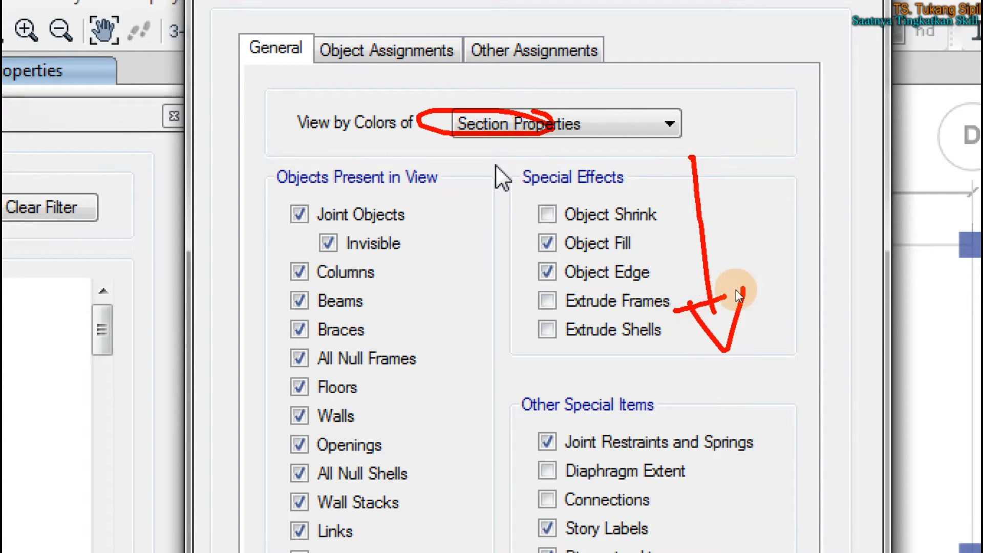
click(552, 500)
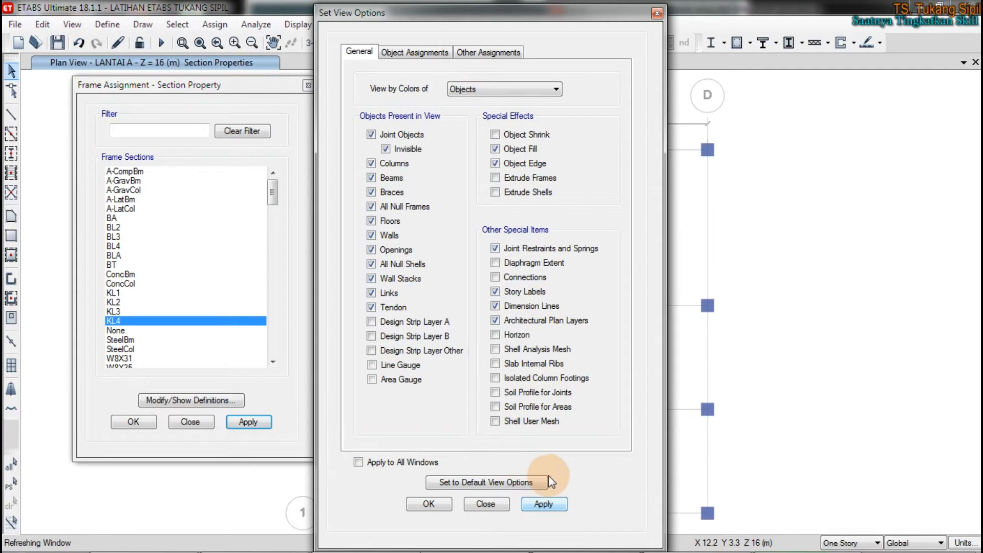
click(544, 504)
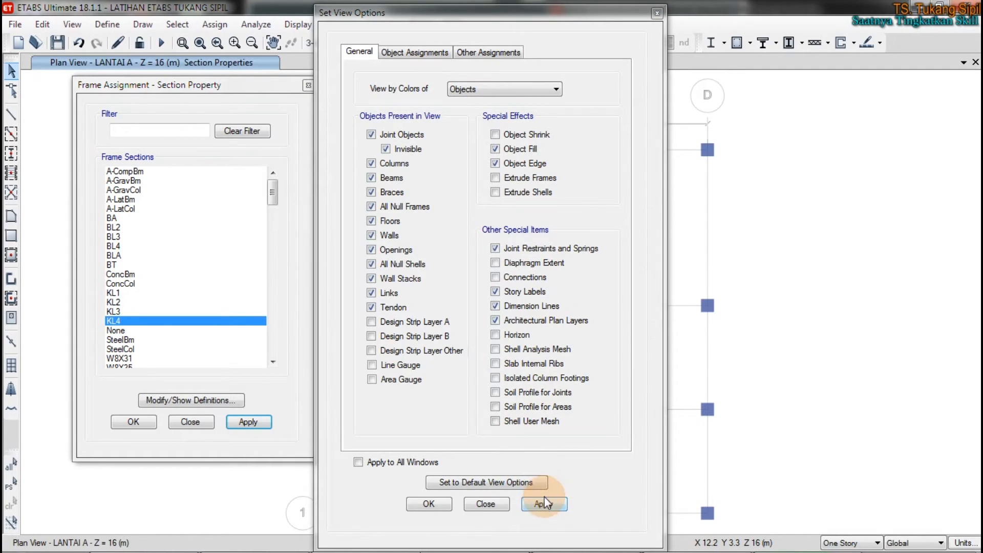
click(511, 96)
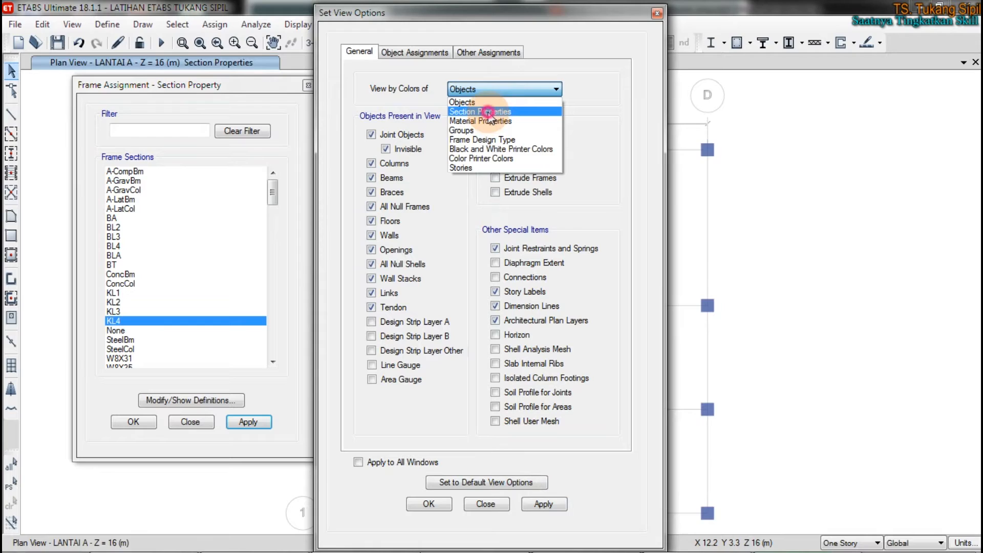
click(535, 111)
click(543, 504)
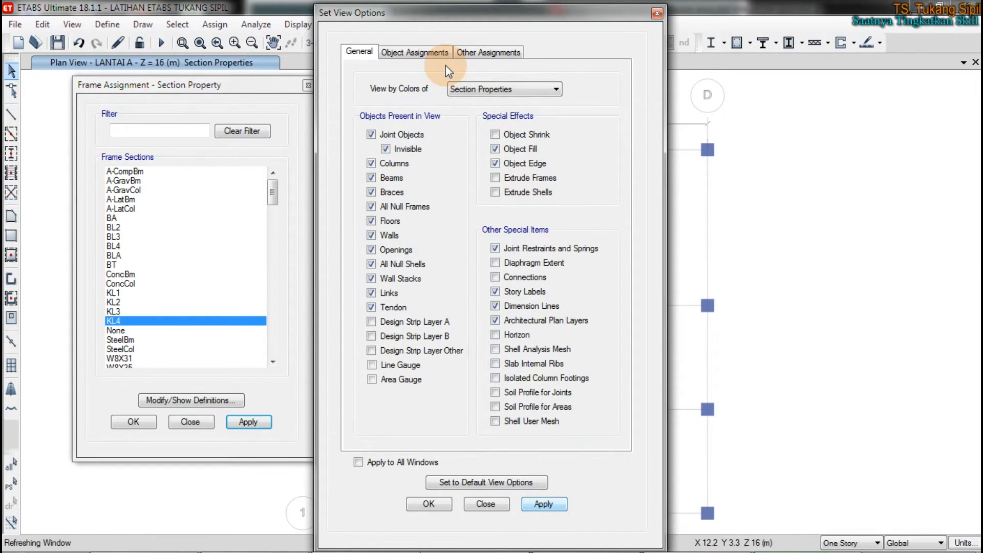
click(423, 51)
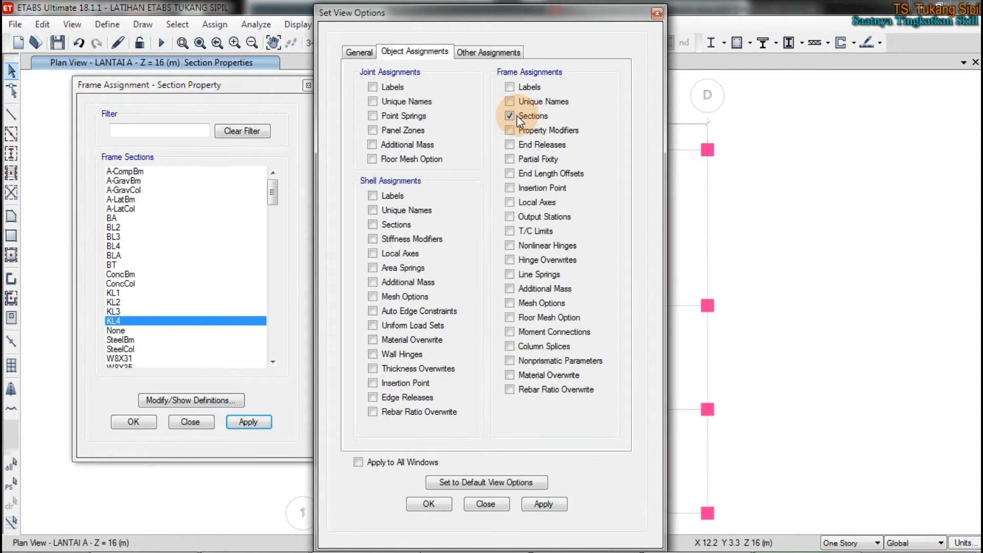
click(432, 502)
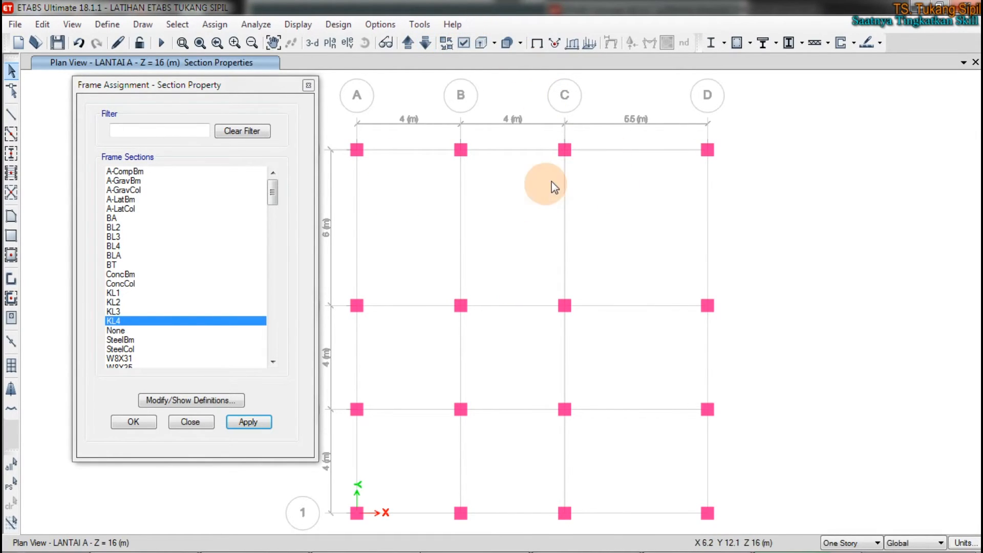
Step: Examine the display color in the definition of frame section KL4
click(107, 24)
mouse_move(127, 64)
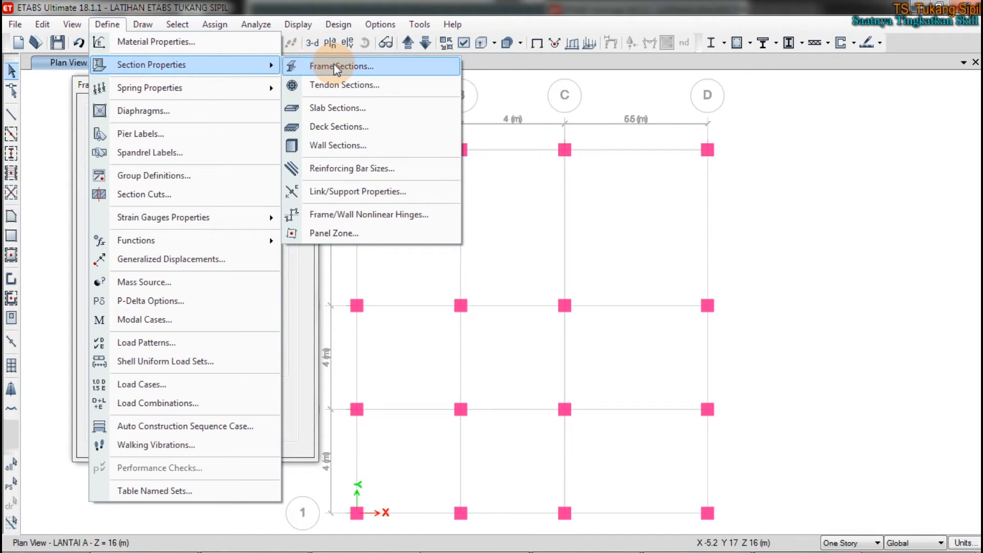
click(332, 63)
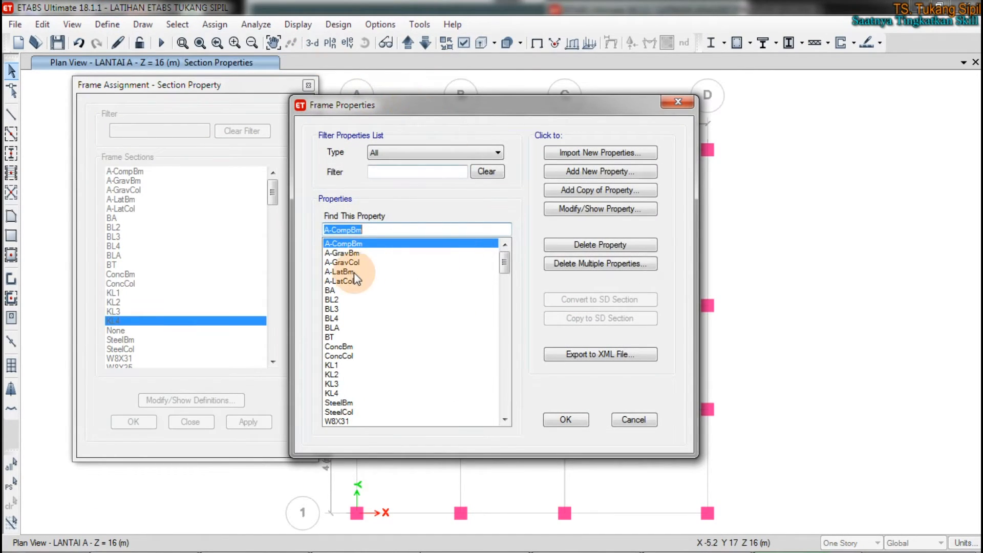
click(374, 389)
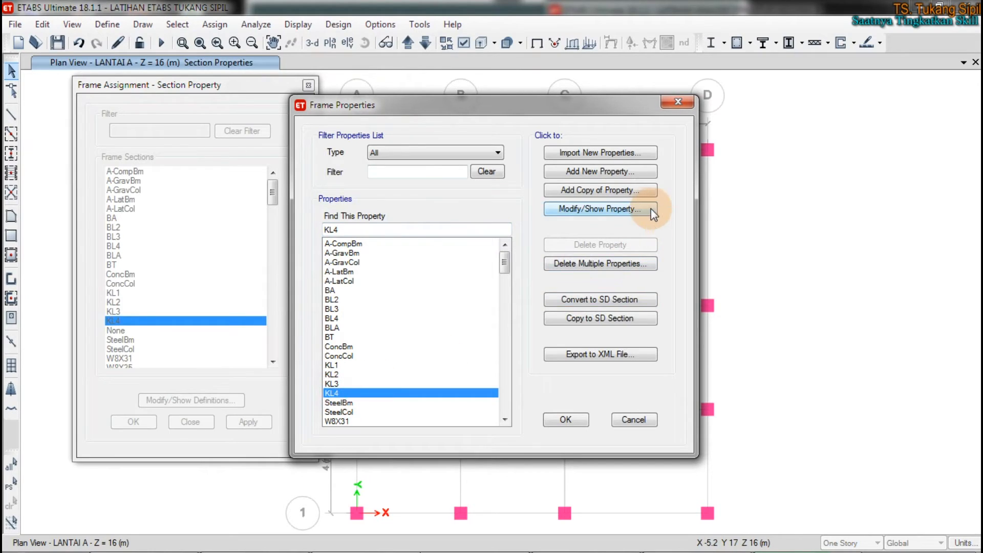
click(625, 210)
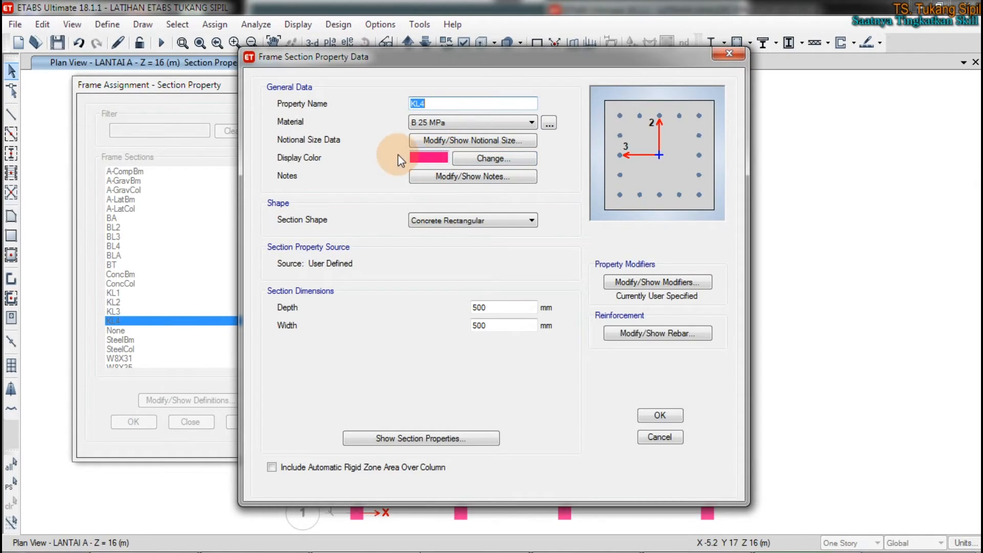
click(435, 154)
click(362, 328)
click(659, 415)
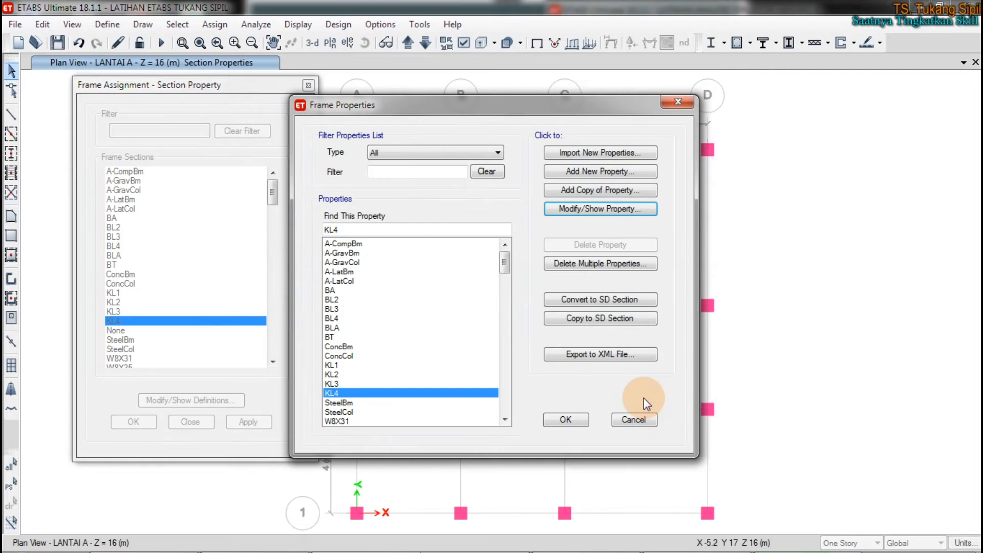
click(584, 421)
click(436, 253)
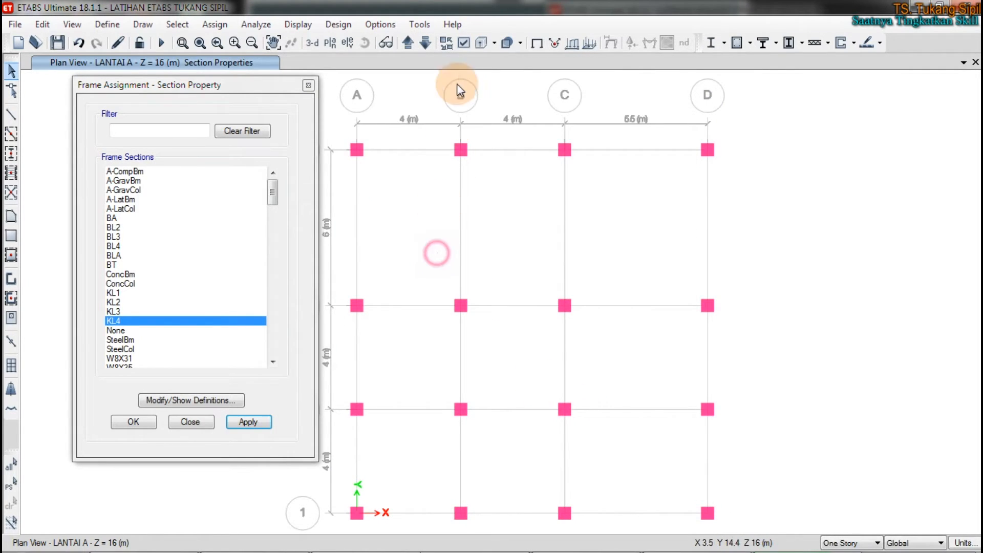
Step: Go down to the LANTAI 4 plan, select all its columns and assign them the frame section KL3
click(425, 43)
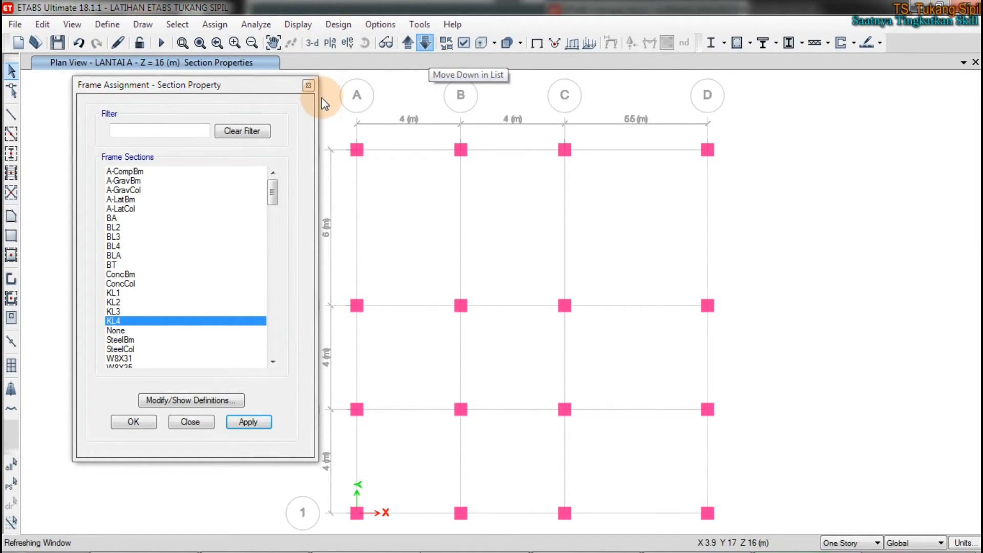
drag(350, 121, 814, 535)
click(114, 310)
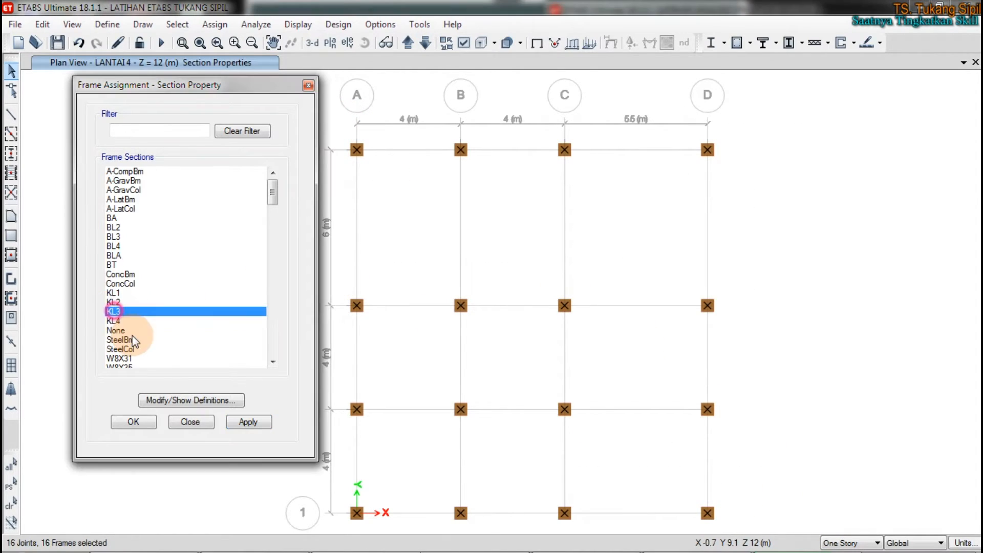
click(248, 422)
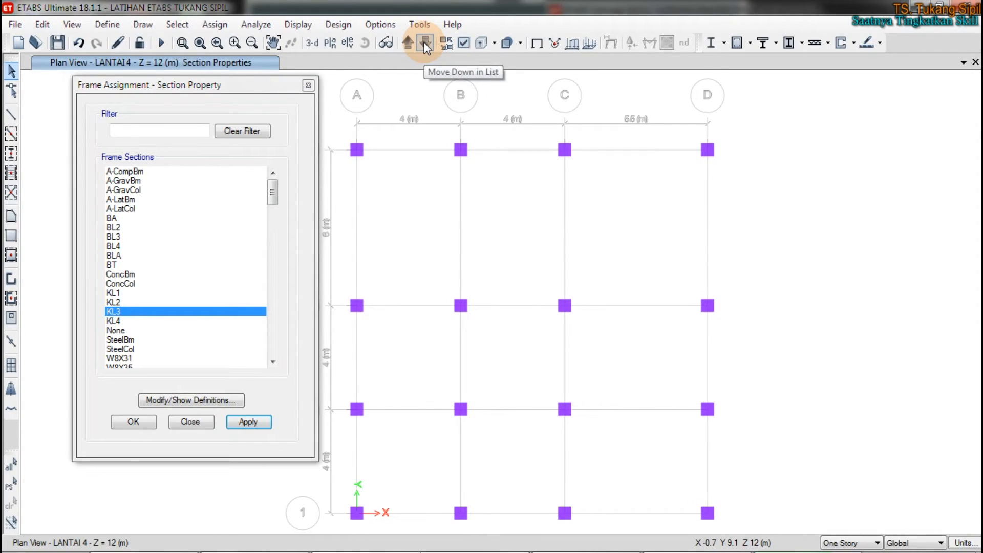
Step: Go down to the LANTAI 3 plan, select all its columns and assign them the frame section KL2
click(424, 43)
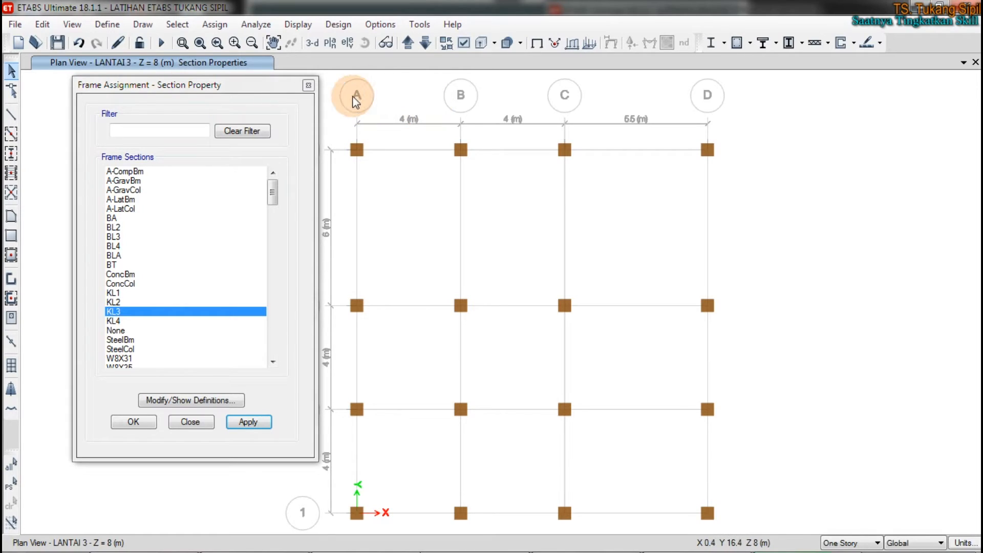
drag(345, 123, 737, 518)
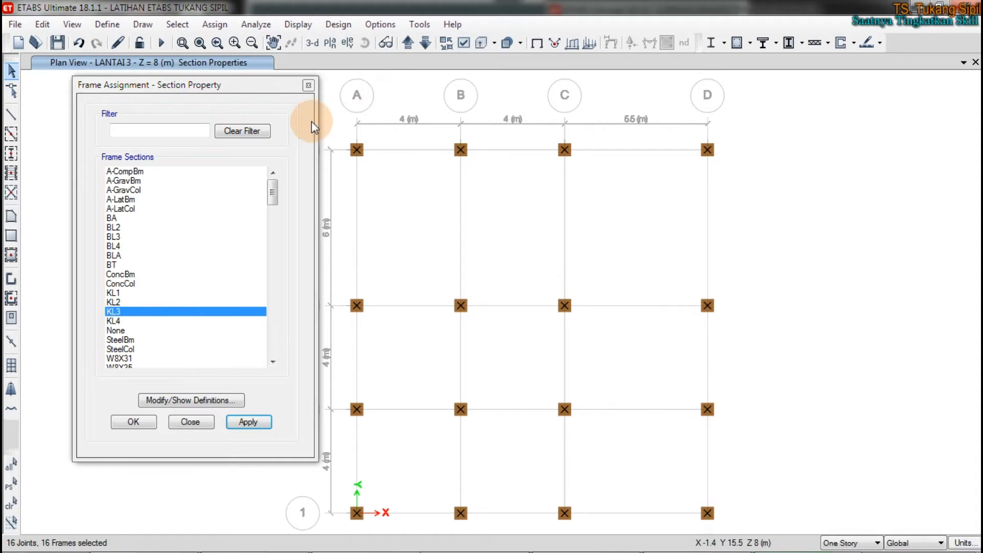
click(243, 318)
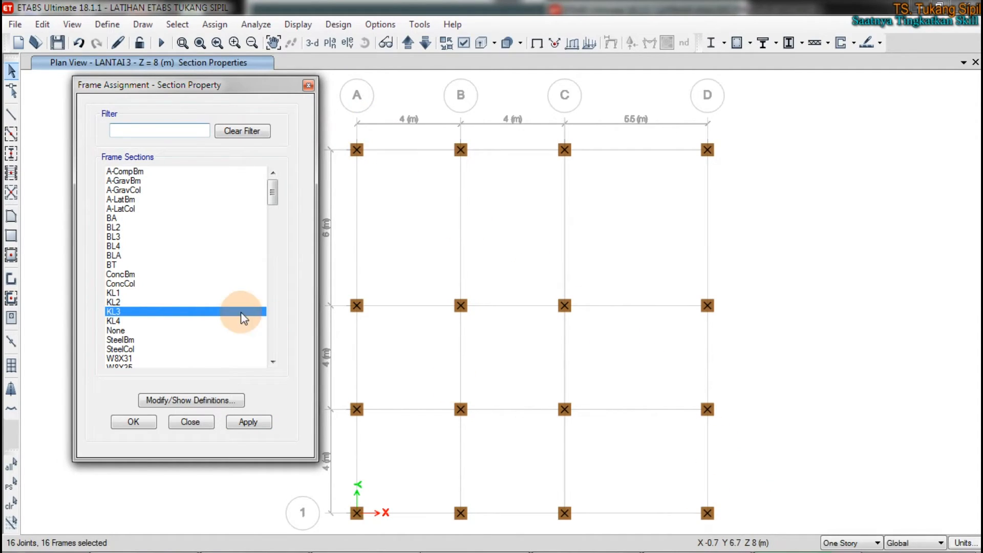
click(120, 302)
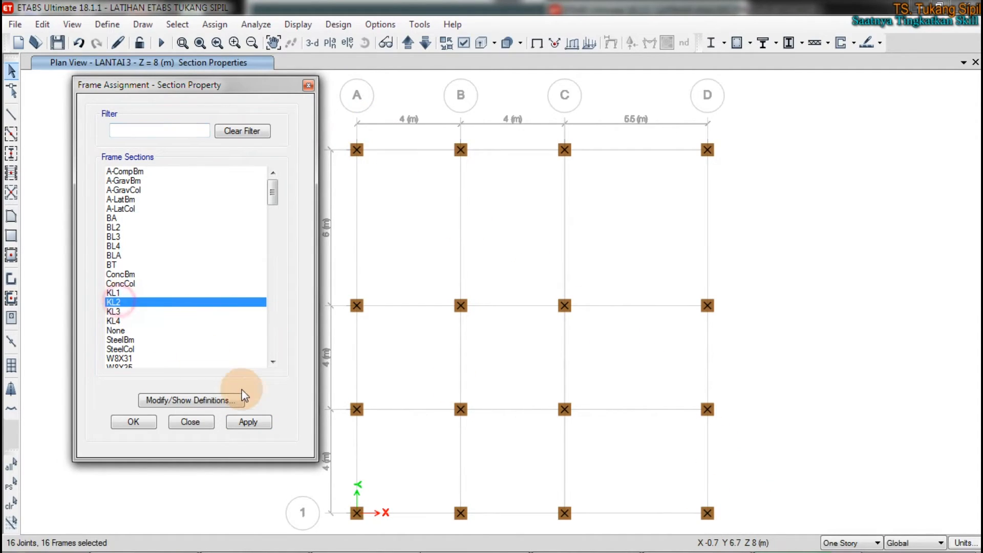
click(267, 421)
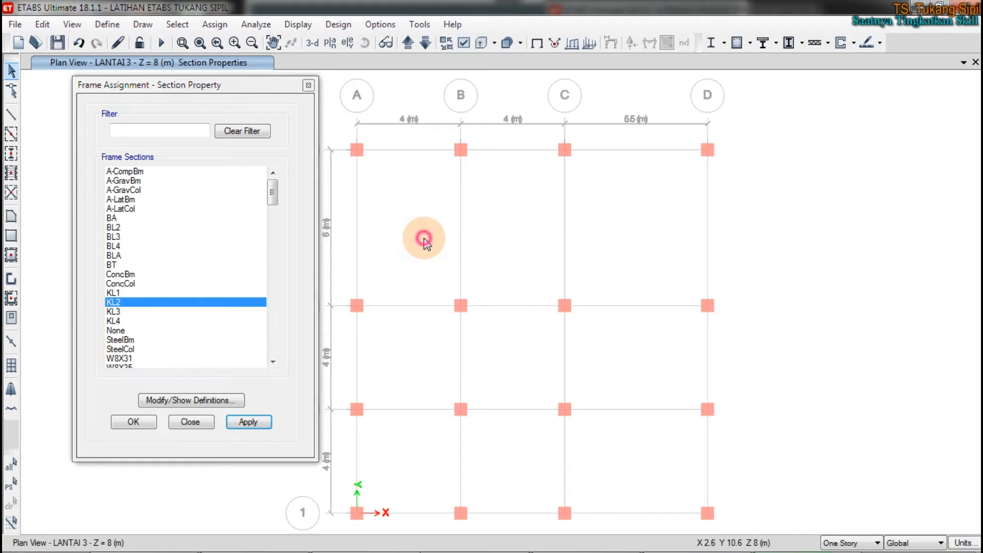
Step: Check the LANTAI 2 plan and inspect the section names and colors of the columns on every story in the rotated 3-D view
click(424, 44)
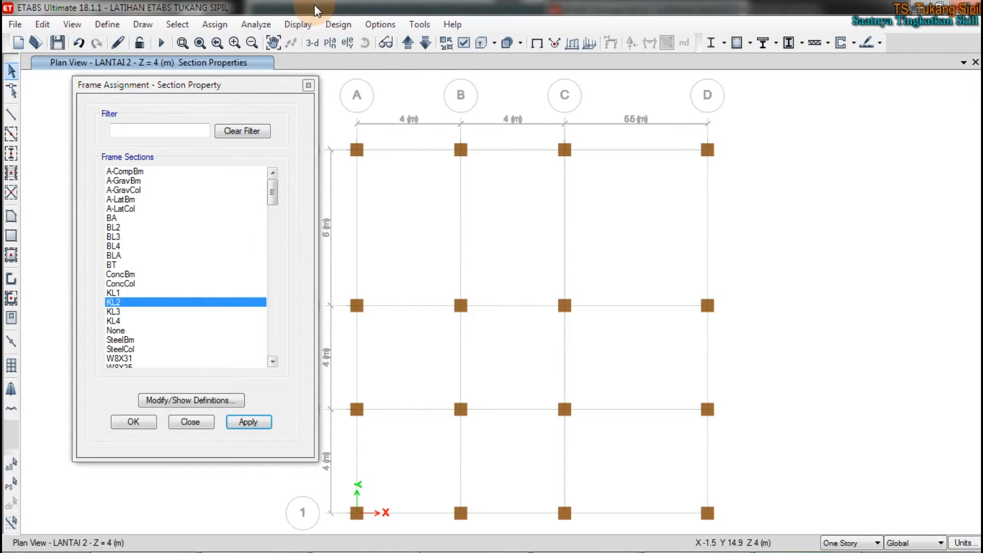
click(314, 44)
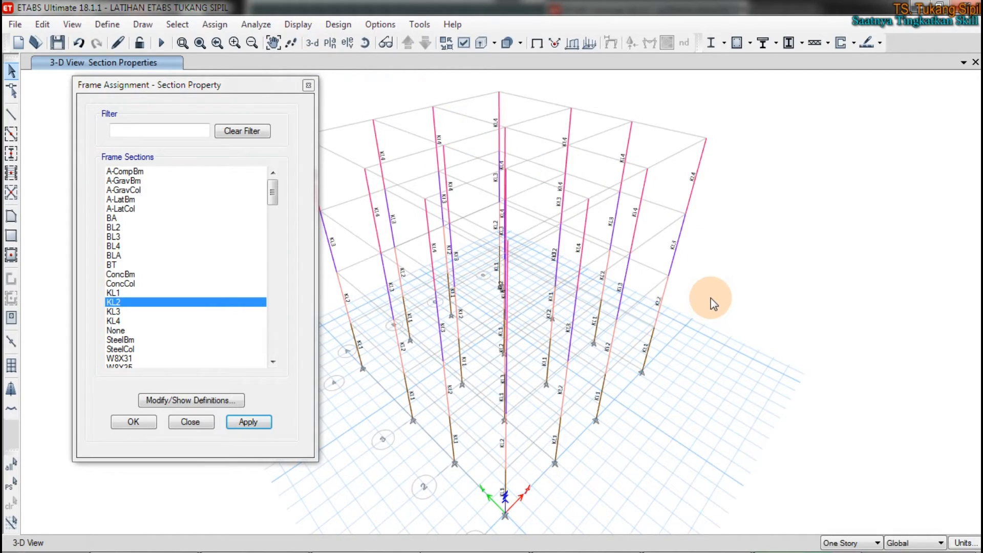
click(368, 43)
drag(696, 285, 686, 237)
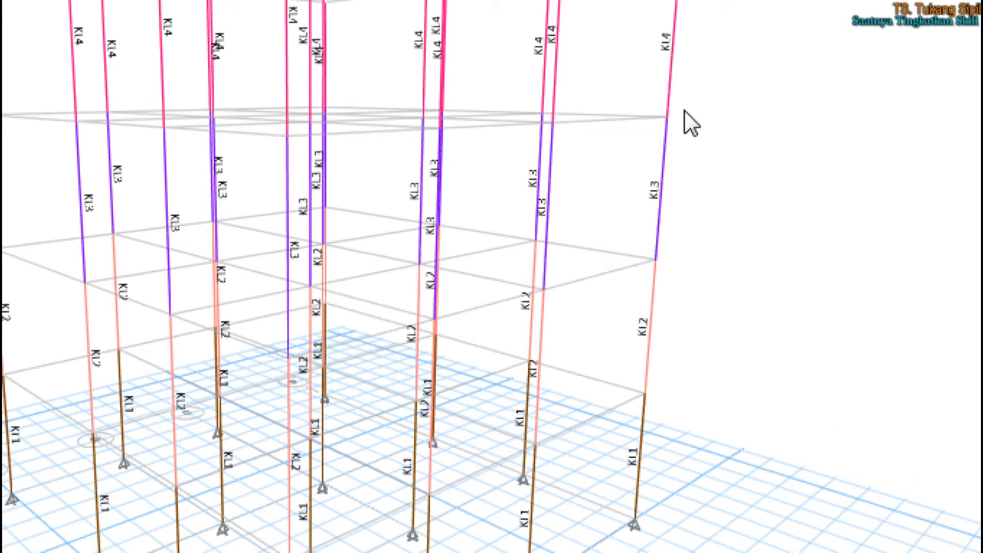
mouse_move(655, 434)
mouse_down()
mouse_move(597, 462)
mouse_move(674, 424)
mouse_up()
mouse_move(651, 295)
mouse_down()
mouse_move(695, 312)
mouse_move(676, 294)
mouse_up()
drag(666, 156, 674, 169)
mouse_move(666, 18)
mouse_down()
mouse_move(646, 29)
mouse_move(674, 21)
mouse_up()
right_click(623, 45)
right_click(623, 45)
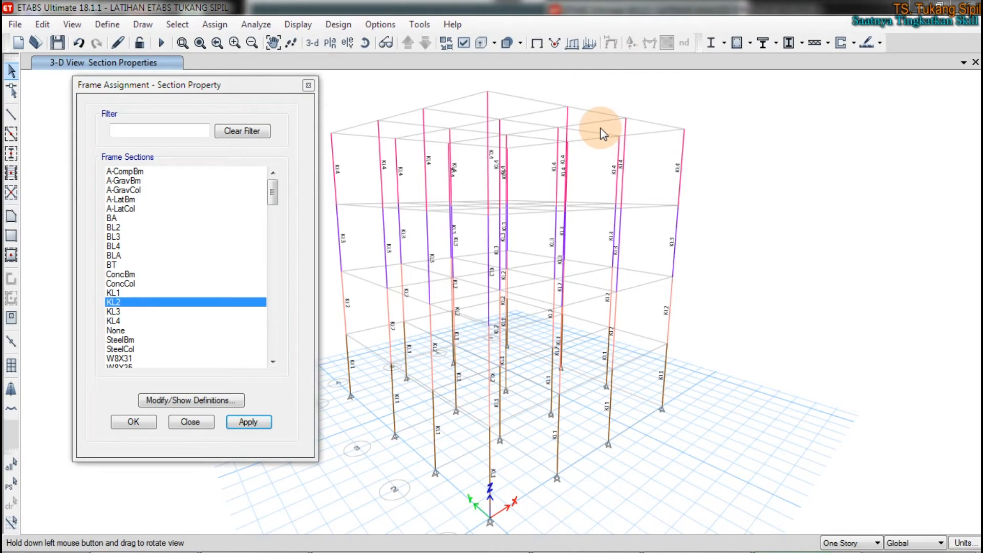
Step: Turn off the frame Sections assignment labels in the 3-D view
mouse_move(505, 543)
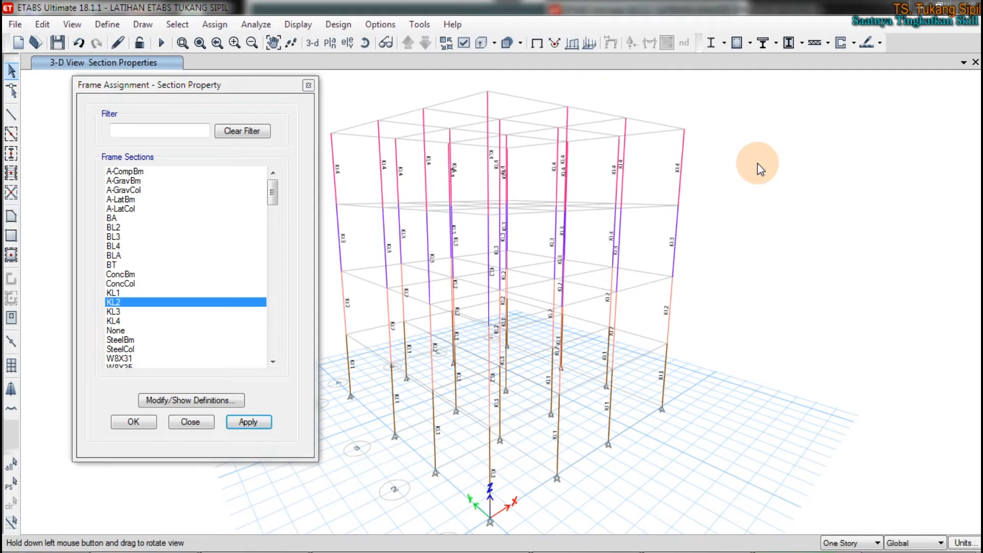
click(464, 45)
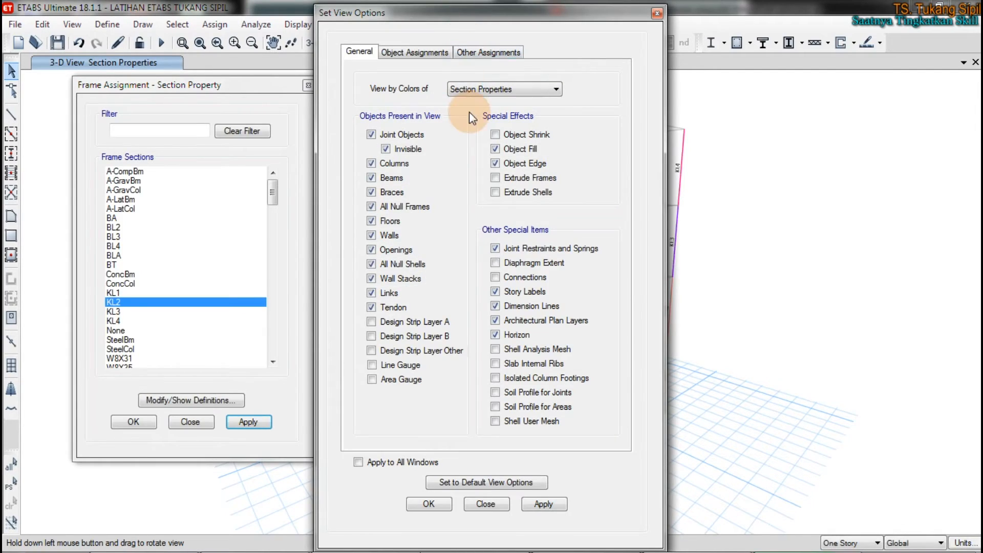
click(425, 53)
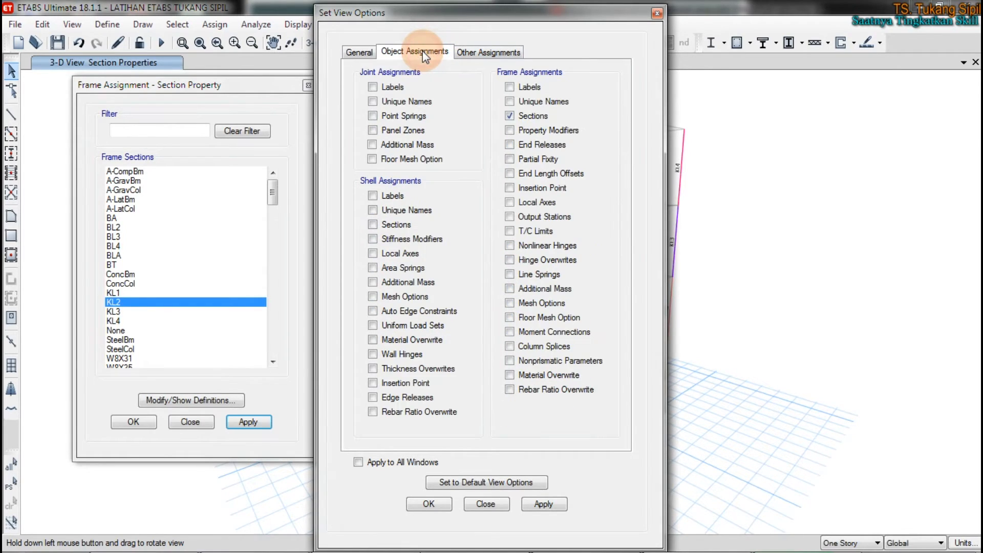
click(509, 115)
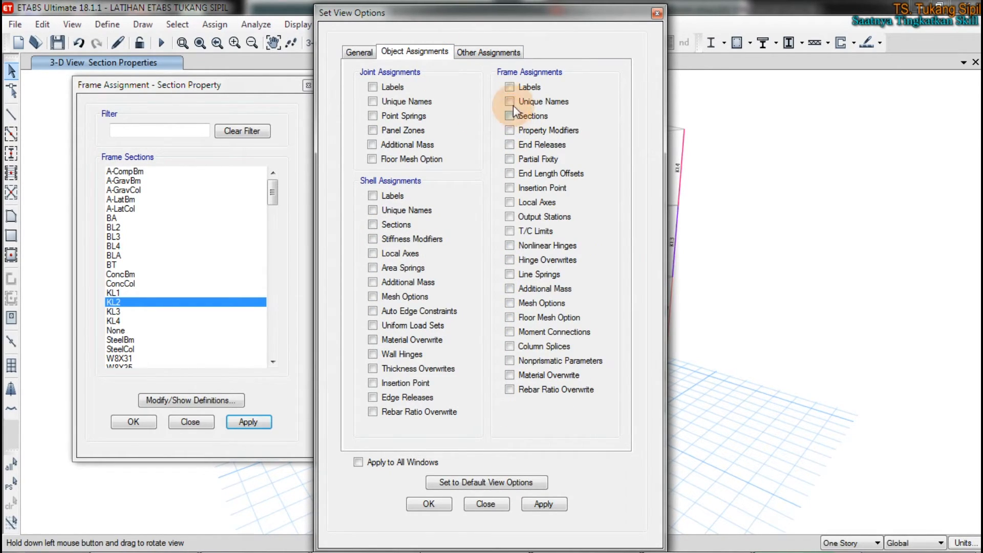
drag(478, 12, 268, 20)
click(330, 510)
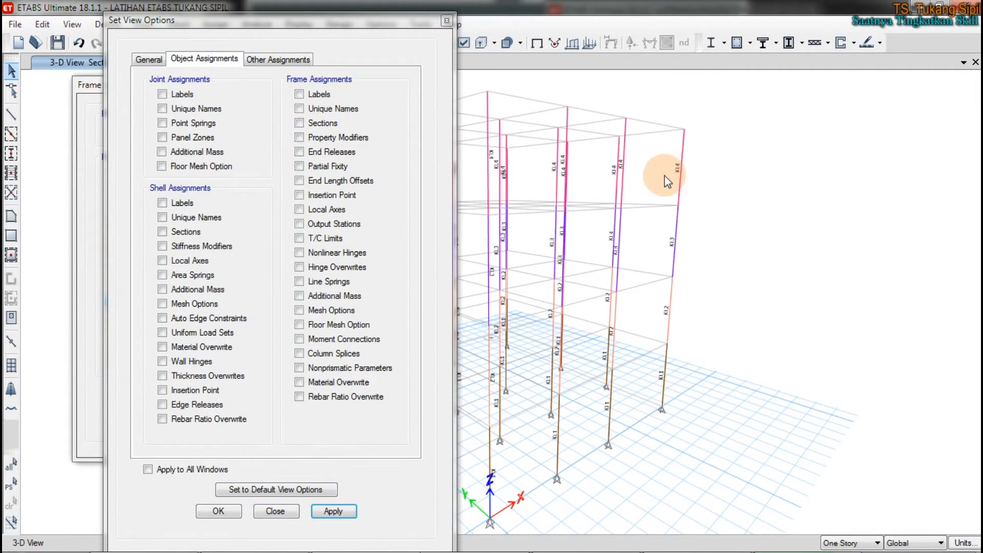
Step: Try to display the column frames extruded in the 3-D view with the Extrude Frames effect
click(149, 60)
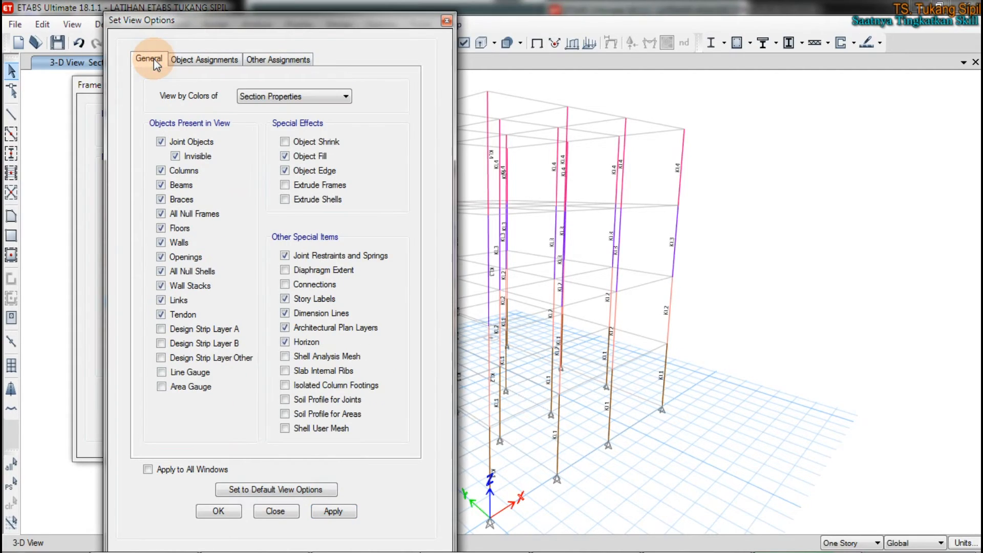
click(325, 185)
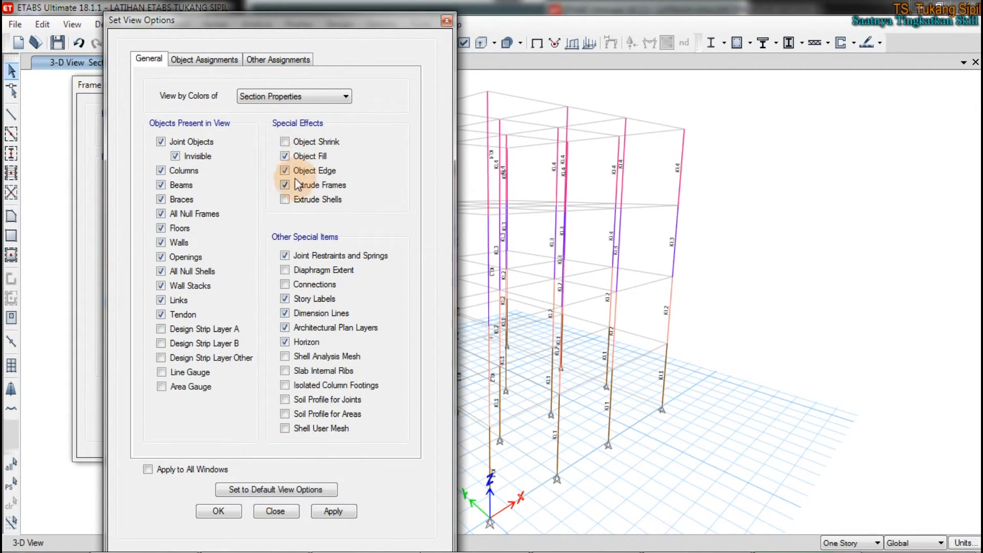
click(337, 507)
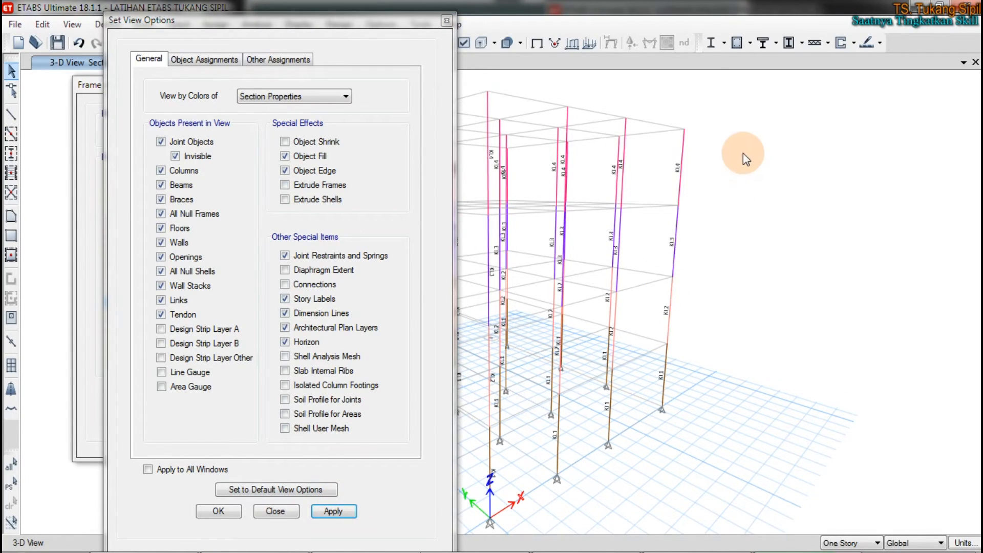
Step: Clear the remaining section labels from the 3-D view by displaying the Undeformed Shape
drag(420, 27, 404, 249)
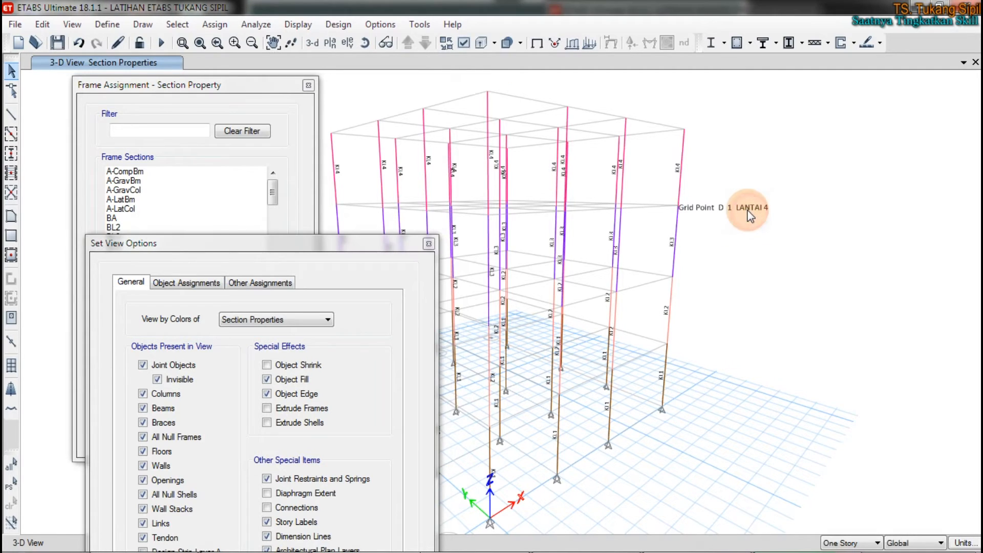
scroll(744, 214, down, 1)
scroll(744, 214, up, 2)
scroll(744, 214, down, 1)
click(297, 27)
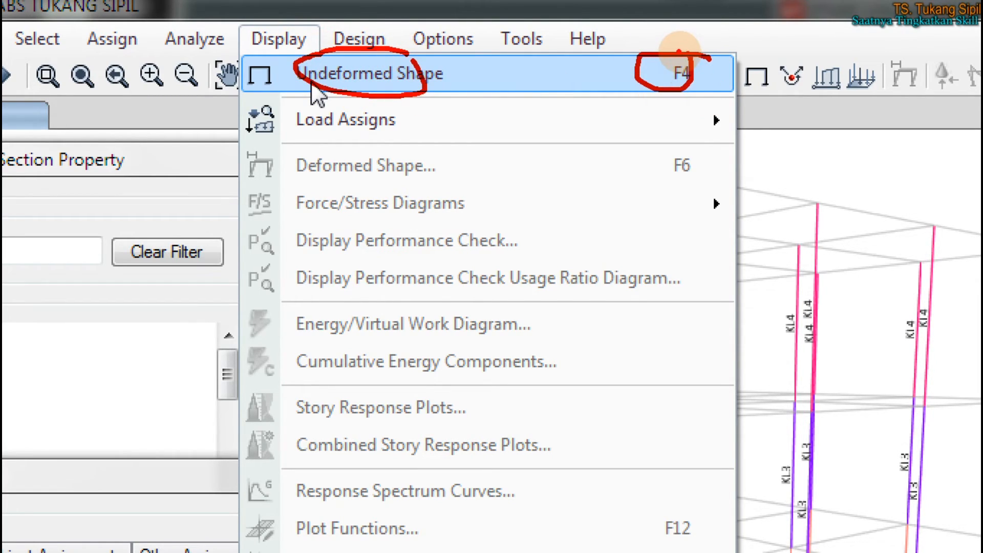
click(315, 89)
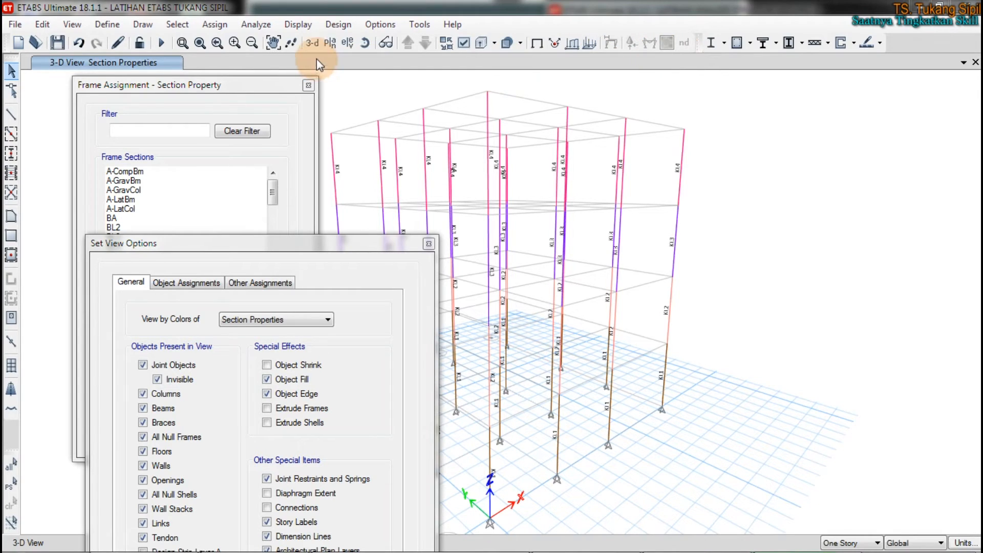
click(312, 28)
click(336, 45)
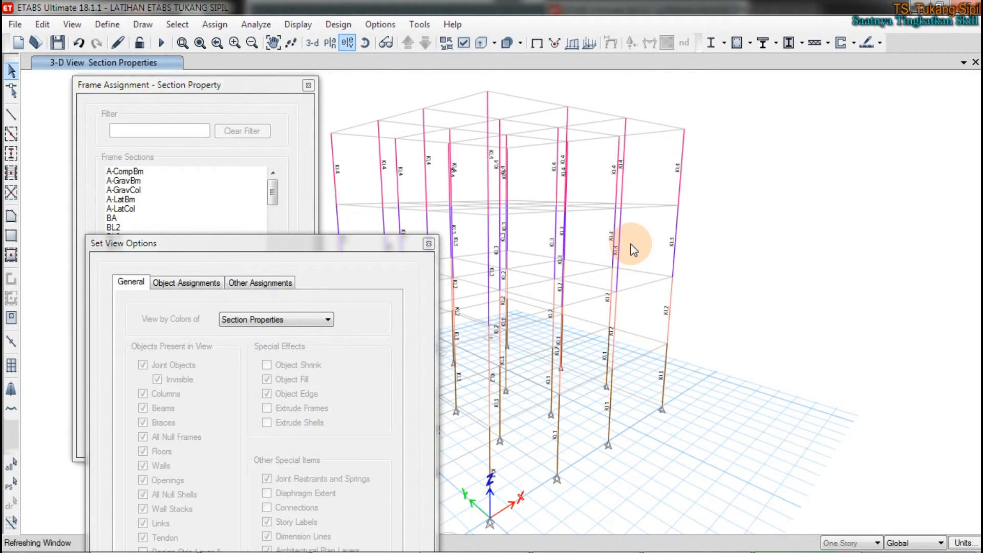
scroll(787, 213, up, 2)
Step: Turn on Extrude Frames for the 3-D view and rotate the model to inspect the extruded columns
drag(358, 245, 327, 18)
click(236, 181)
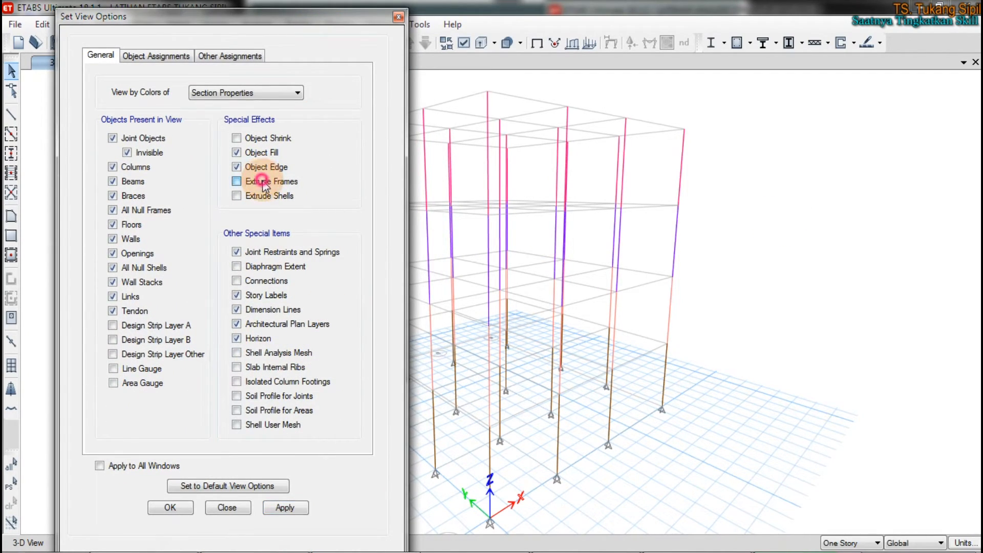
click(285, 507)
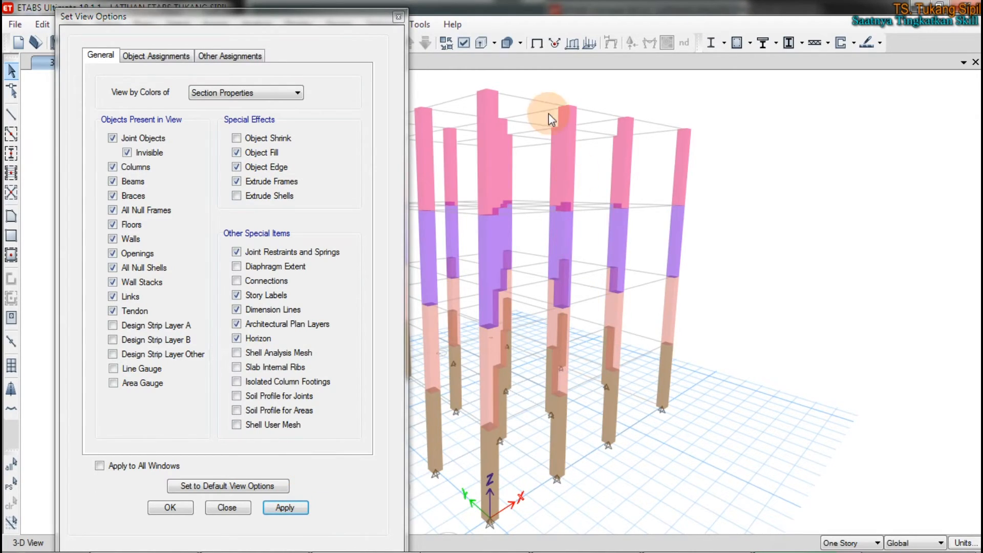
drag(364, 14, 309, 44)
click(368, 40)
drag(549, 132, 744, 234)
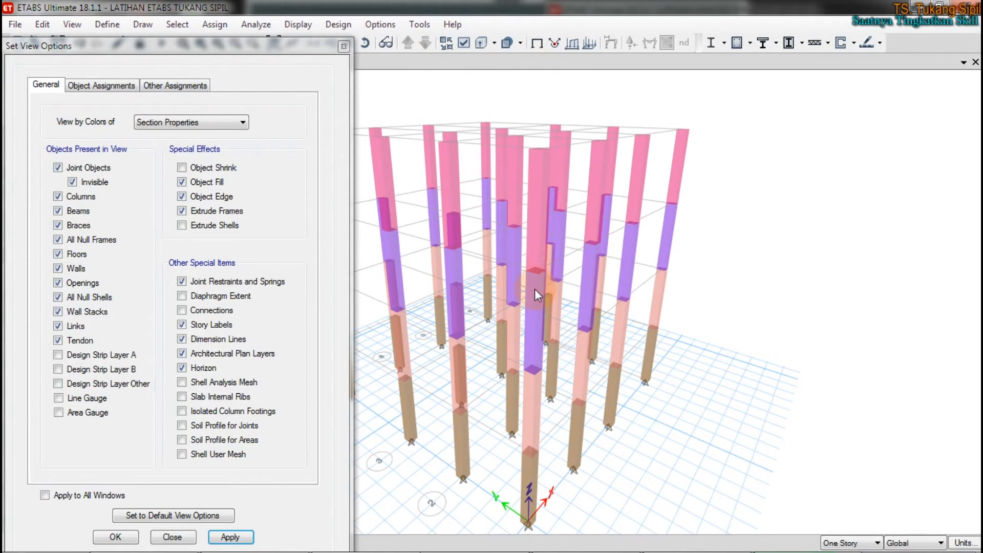
click(368, 44)
drag(823, 295, 745, 213)
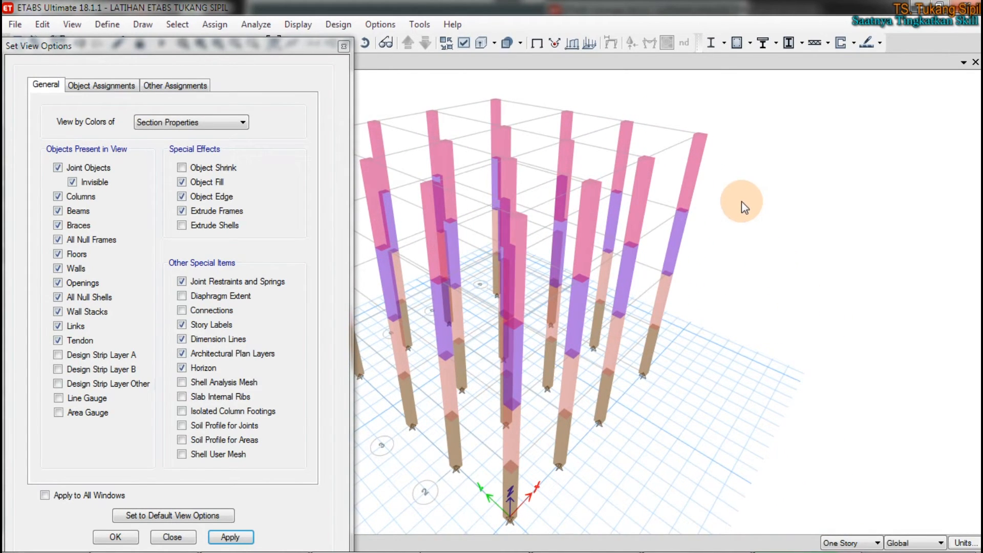
Step: Open the graphics display color settings and set the transparency of Columns to 0
click(418, 25)
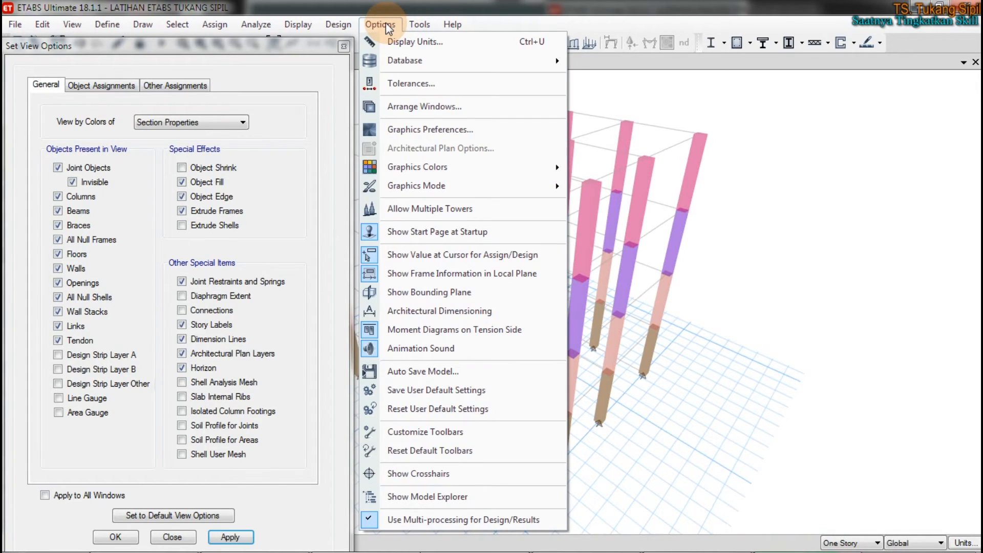
click(385, 24)
click(384, 24)
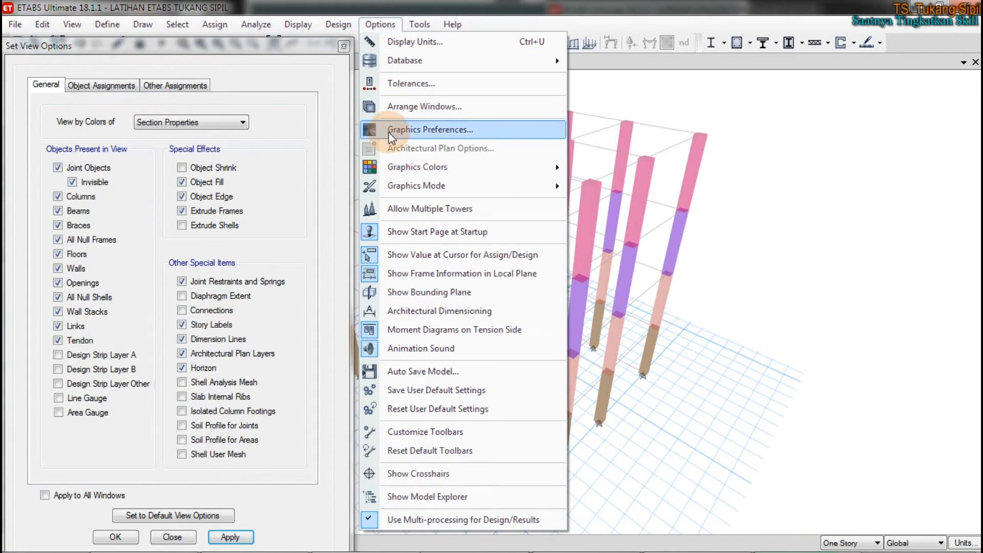
mouse_move(542, 168)
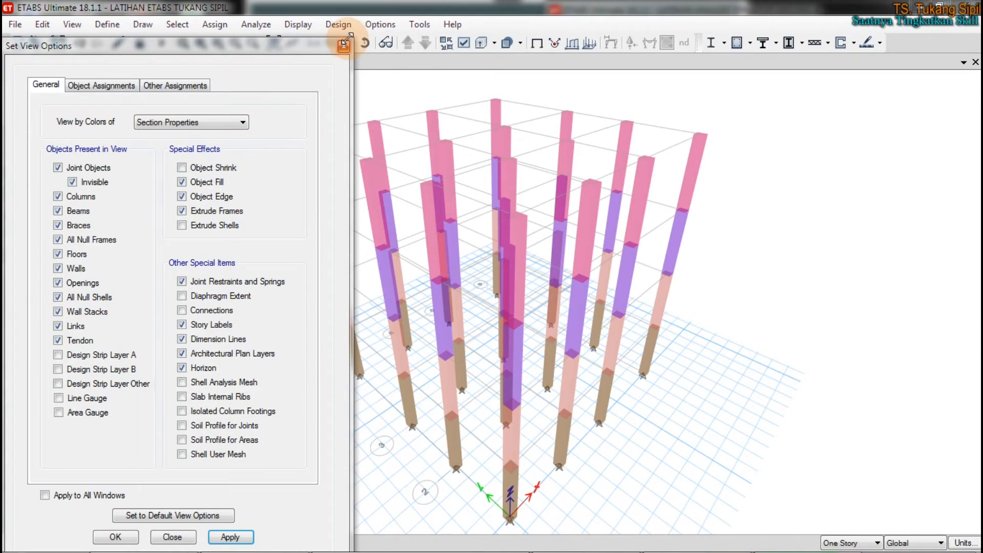
click(374, 24)
mouse_move(462, 165)
click(609, 163)
drag(499, 99, 731, 96)
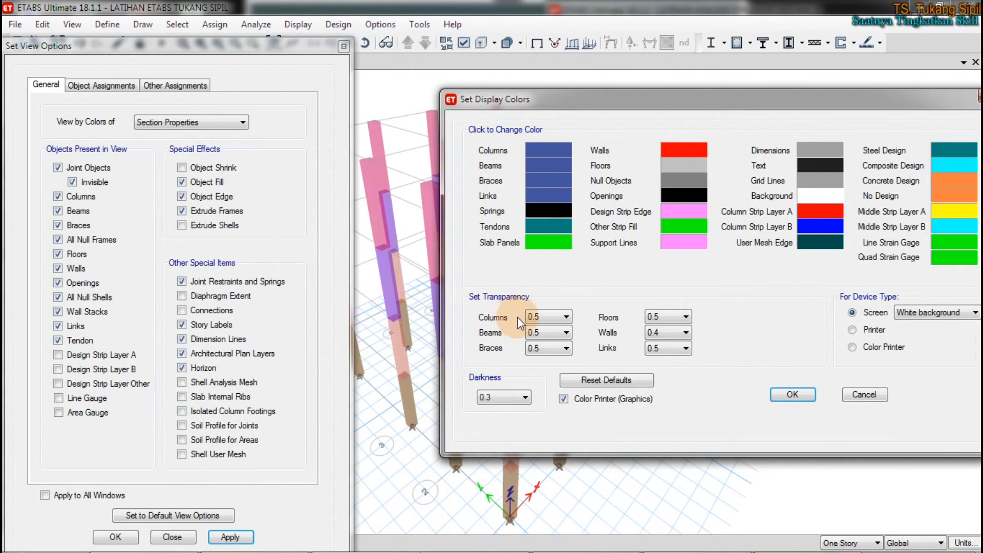
click(539, 318)
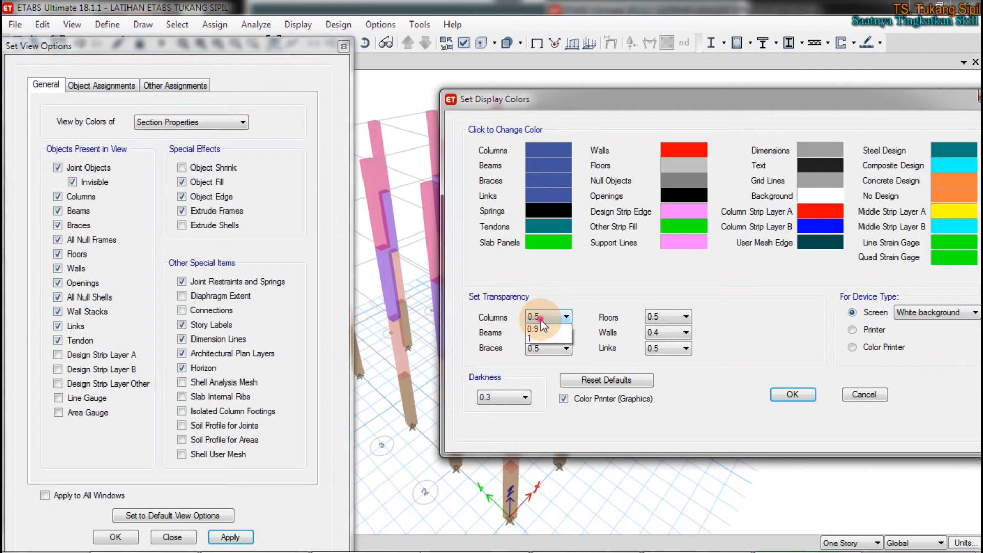
click(537, 329)
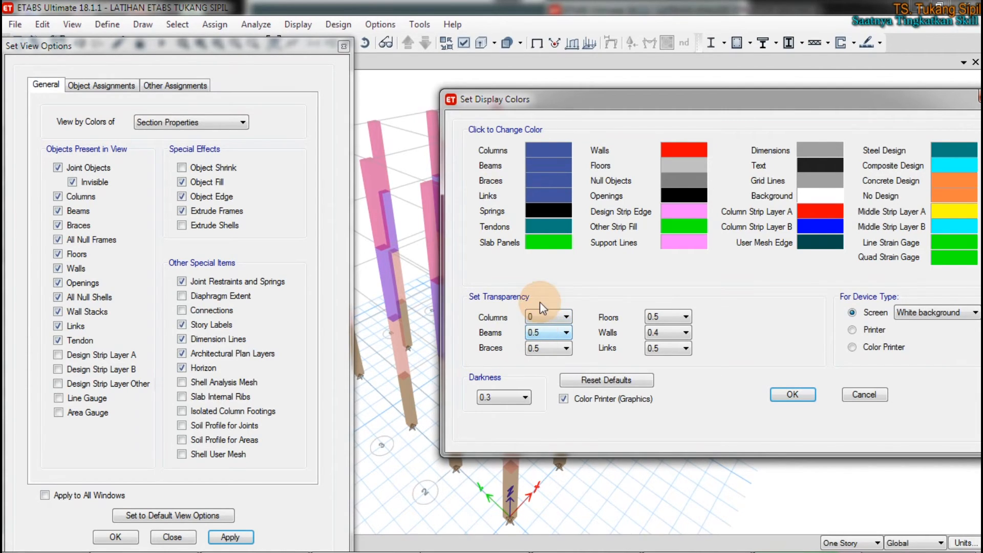
Step: Set the transparency of Beams to 0, keep Floors at 0.5, and accept the display color settings
click(537, 333)
click(540, 346)
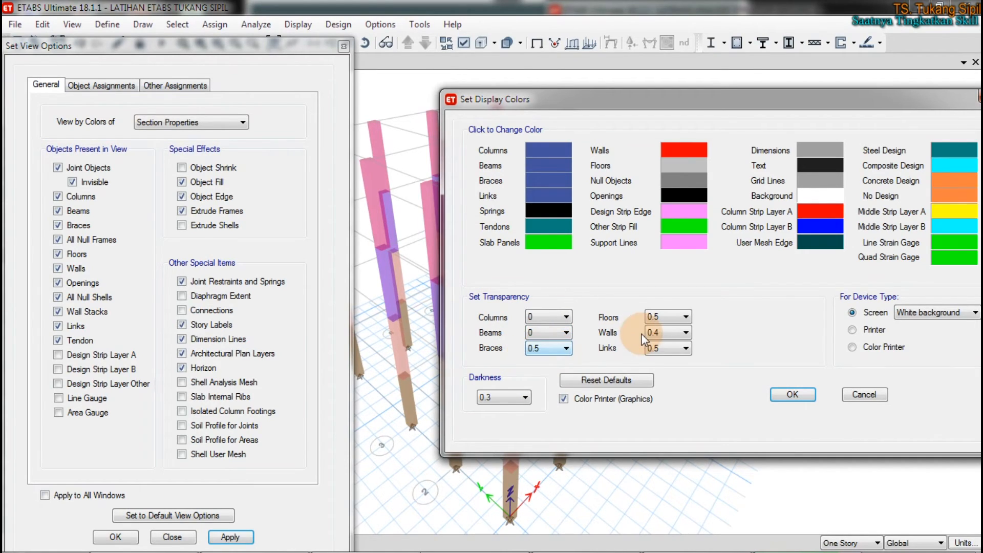
click(658, 318)
click(661, 316)
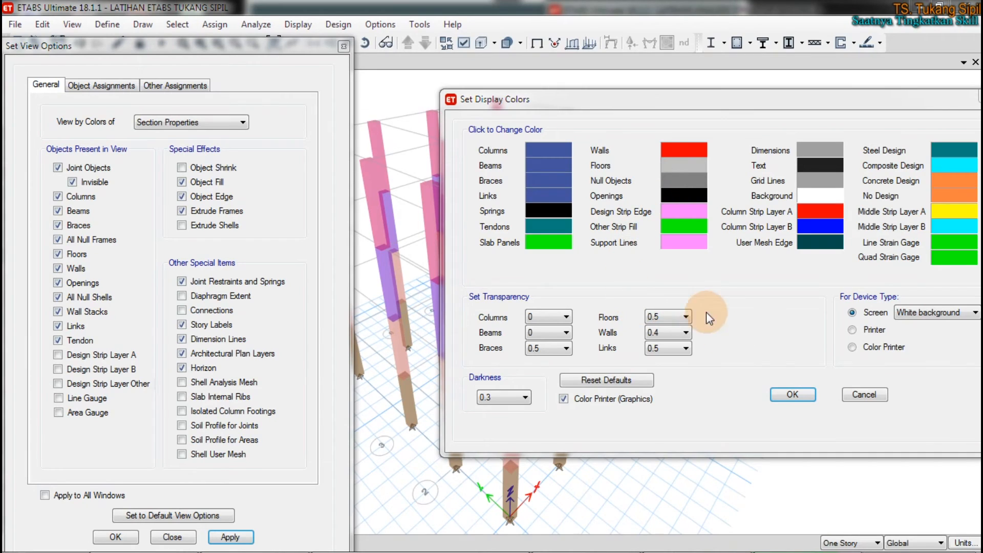
click(792, 395)
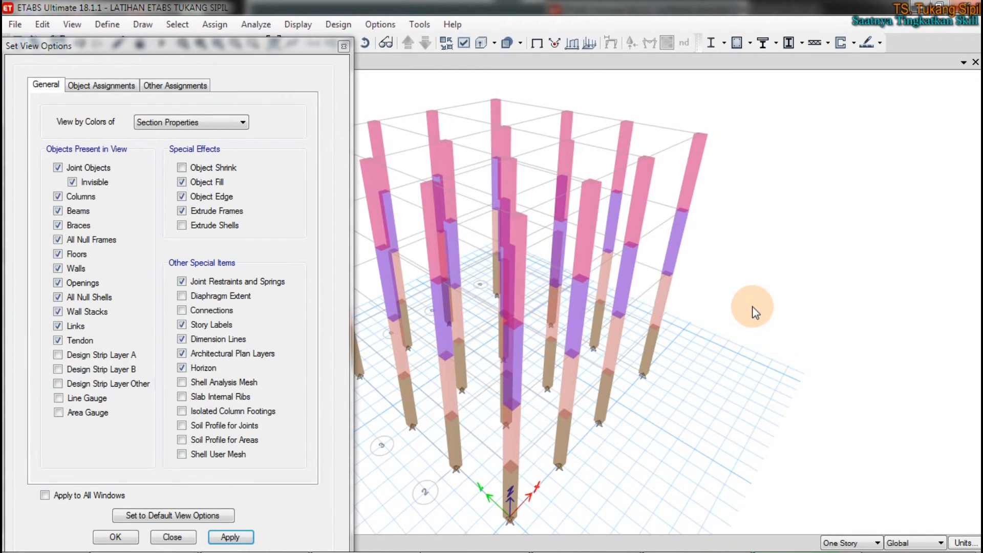
click(750, 305)
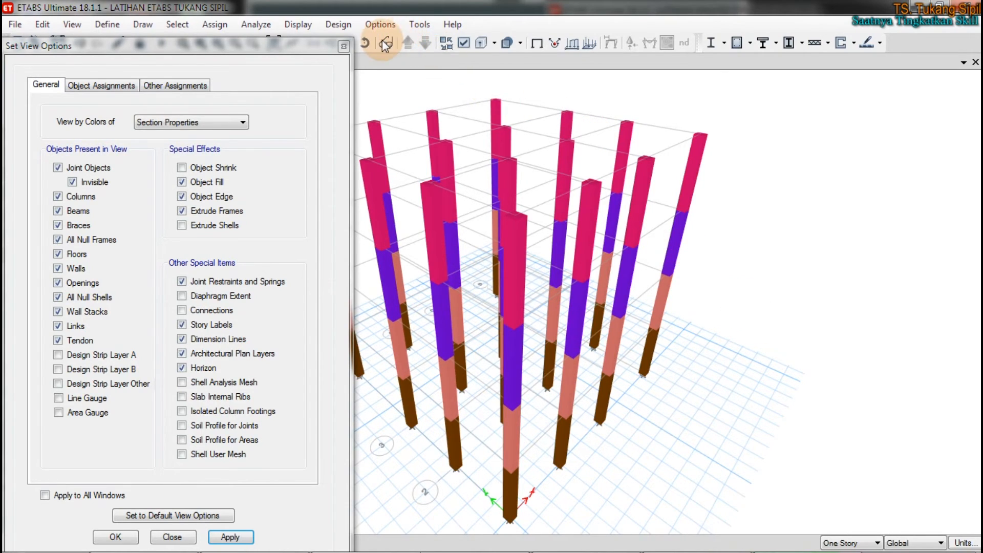
Step: Rotate the 3-D view to examine the opaque extruded columns from other sides and from above
click(365, 43)
drag(462, 283, 768, 320)
click(802, 329)
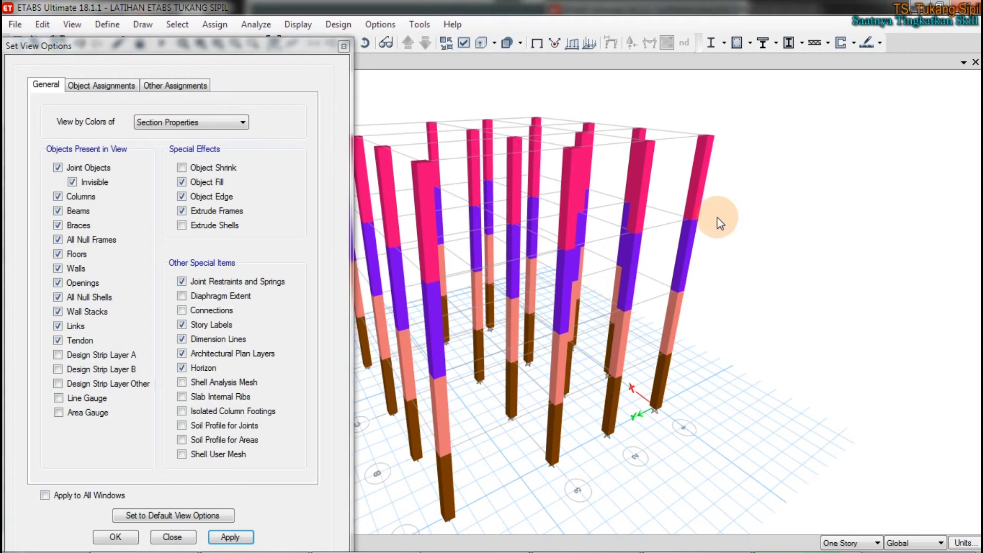
click(368, 49)
drag(775, 262, 724, 186)
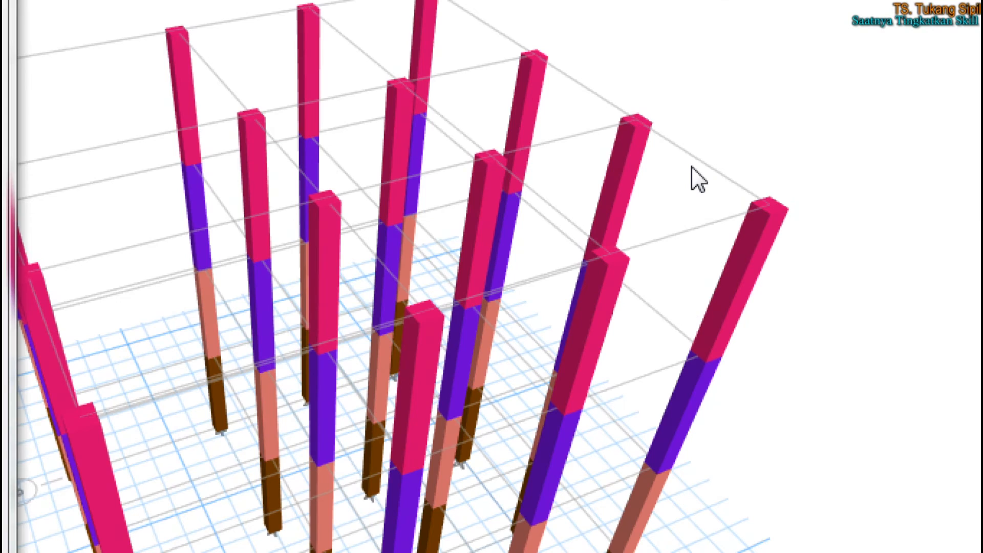
drag(715, 145, 687, 166)
mouse_move(684, 210)
mouse_down()
mouse_move(667, 247)
mouse_move(657, 217)
mouse_up()
drag(557, 118, 550, 135)
mouse_move(587, 77)
mouse_down()
mouse_move(571, 88)
mouse_move(581, 78)
mouse_up()
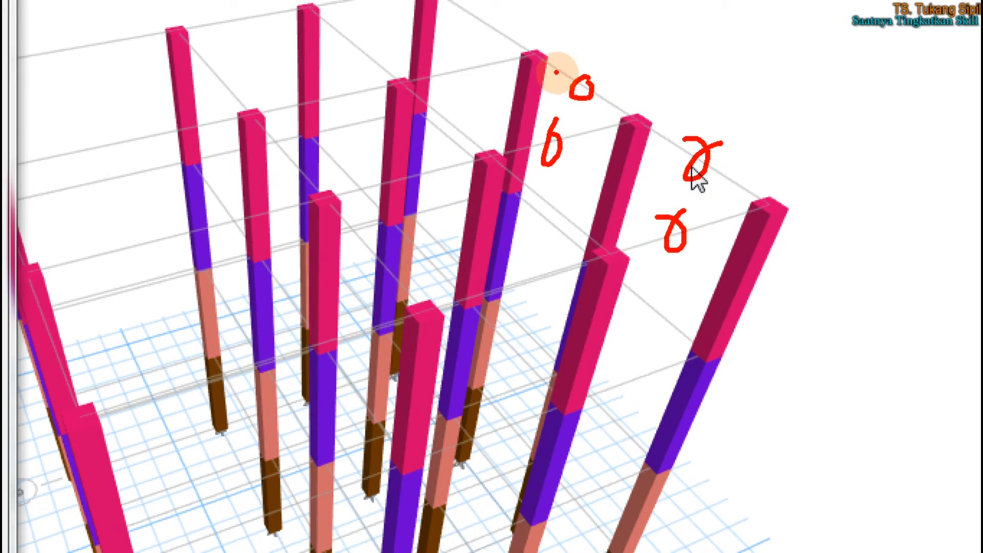
mouse_move(229, 68)
mouse_down()
mouse_move(219, 77)
mouse_move(230, 71)
mouse_up()
drag(138, 25, 122, 45)
drag(132, 125, 116, 144)
drag(79, 177, 90, 190)
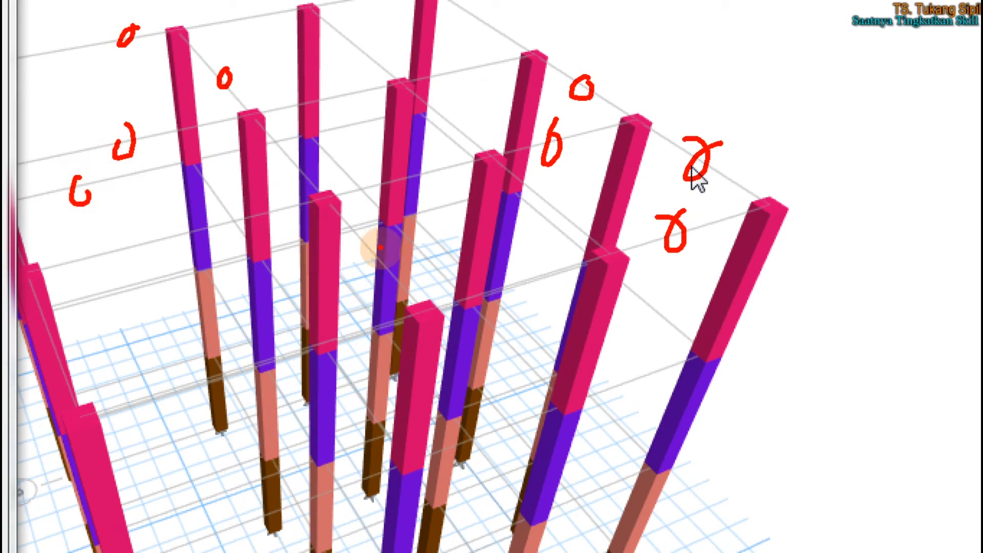
mouse_move(492, 26)
mouse_down()
mouse_move(461, 60)
mouse_move(468, 55)
mouse_up()
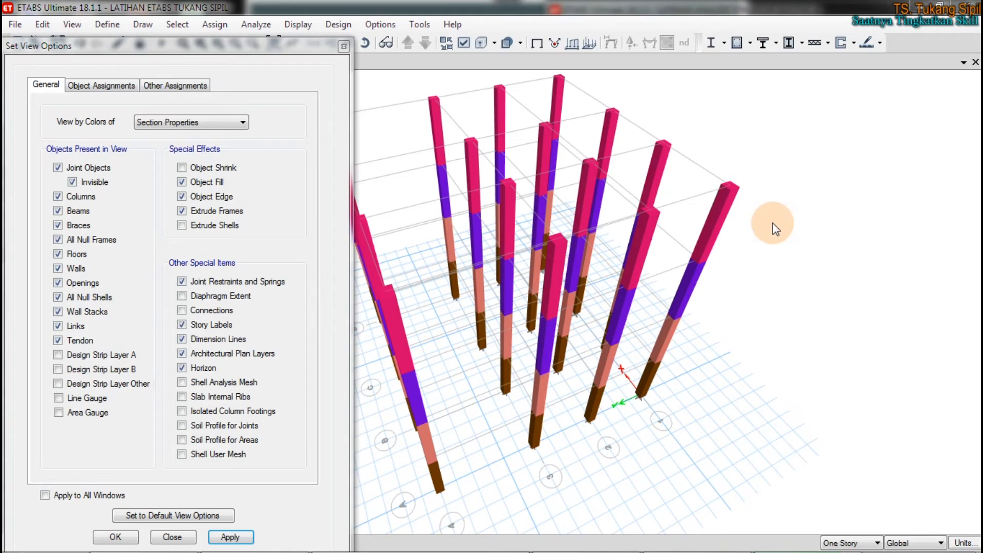
Step: Hide the grid system in the 3-D view, and restore its visibility
right_click(771, 177)
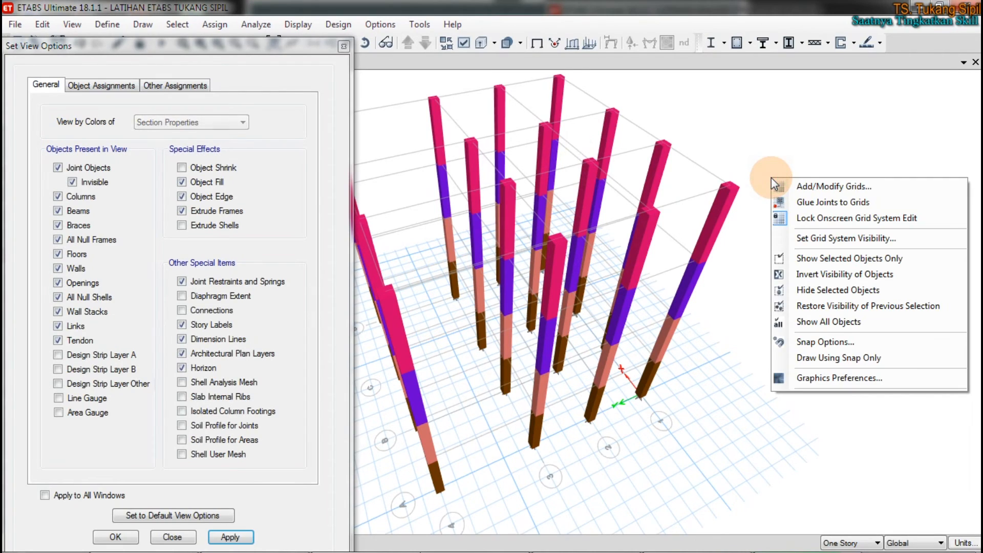
right_click(810, 123)
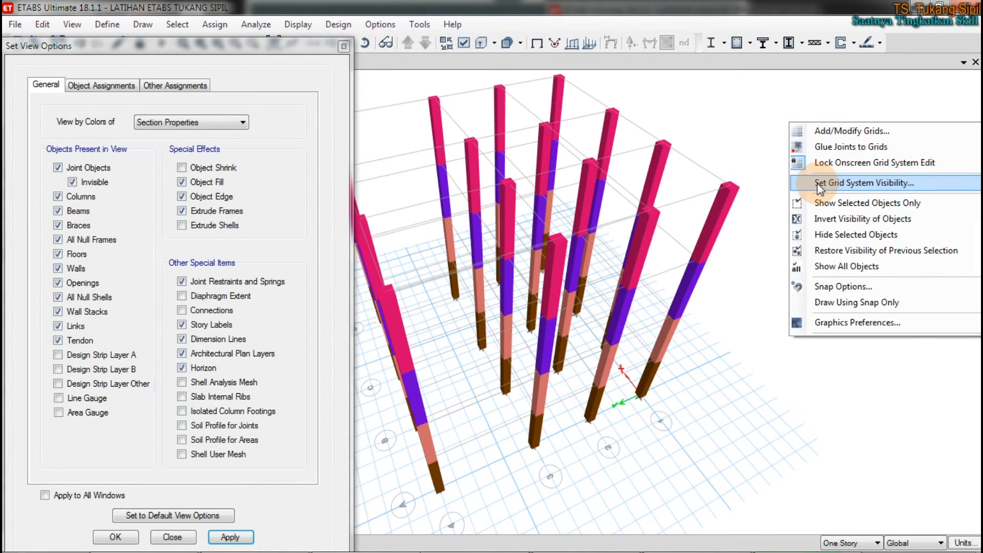
click(817, 183)
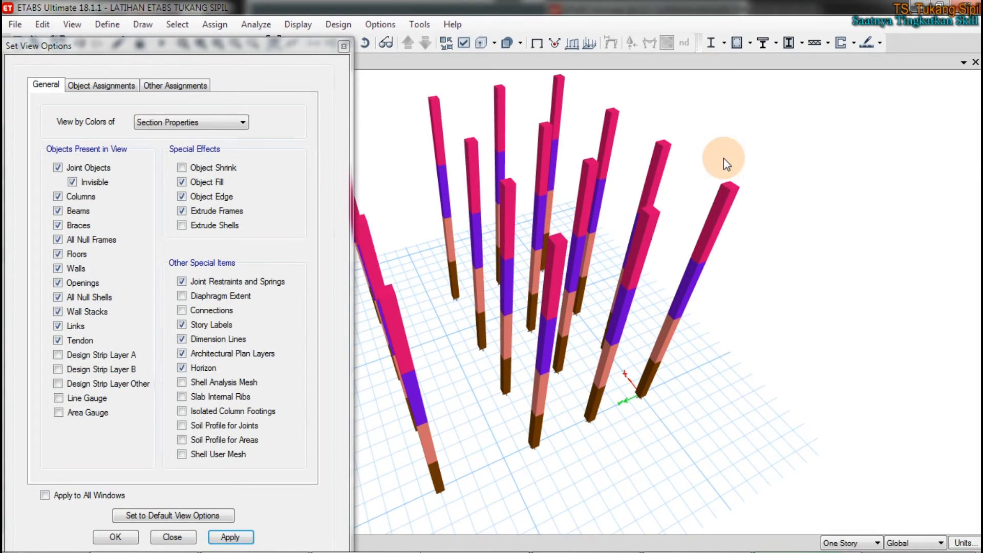
key(ctrl+2)
drag(707, 168, 696, 180)
drag(690, 219, 685, 202)
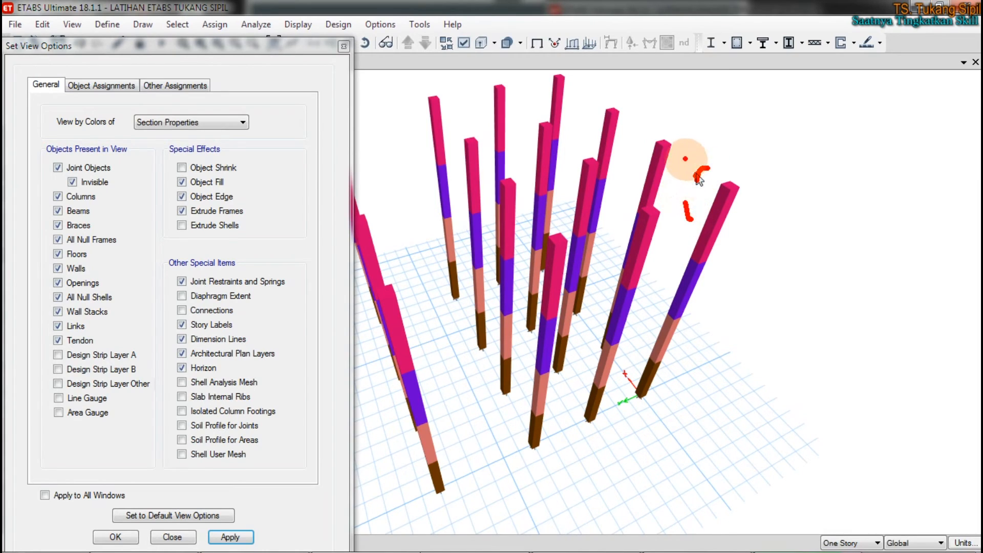
key(Escape)
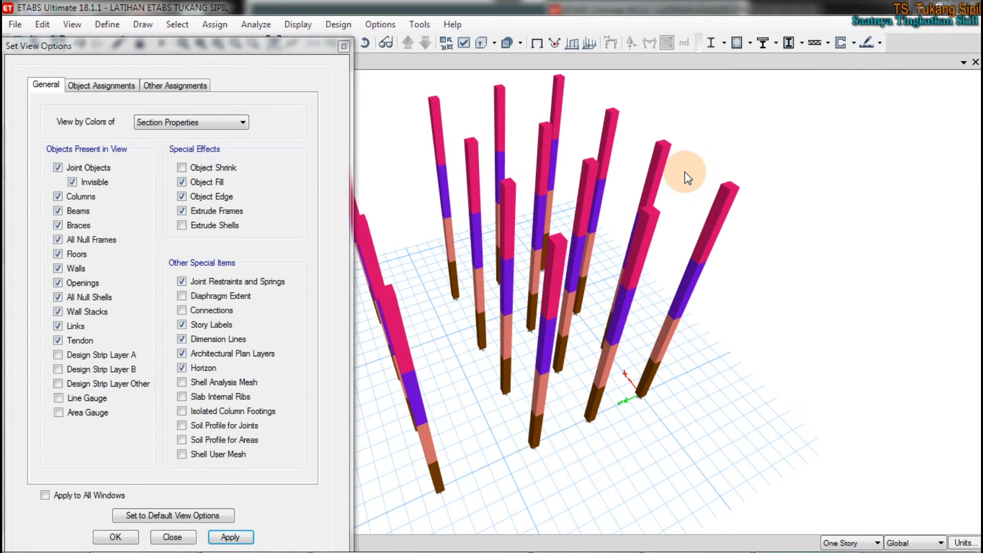
right_click(787, 142)
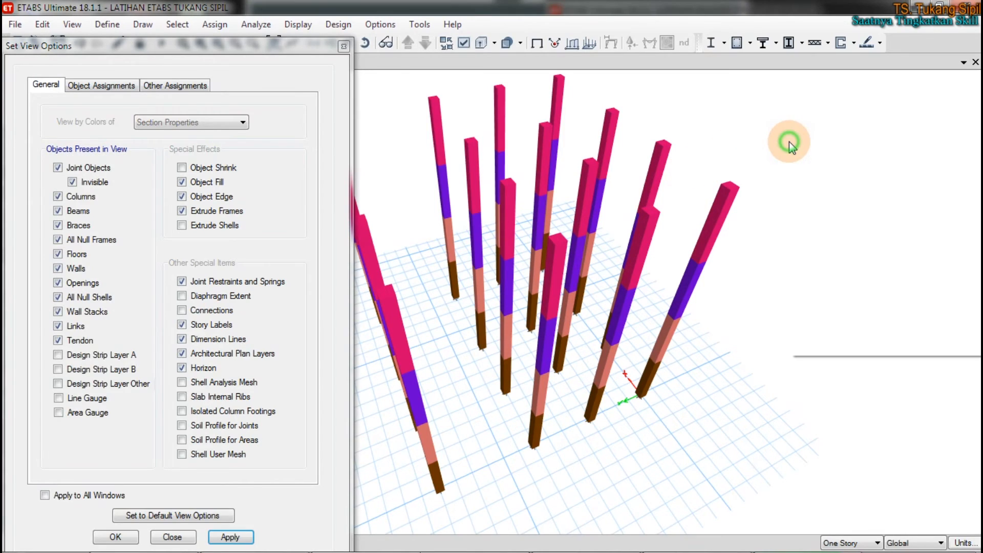
click(830, 202)
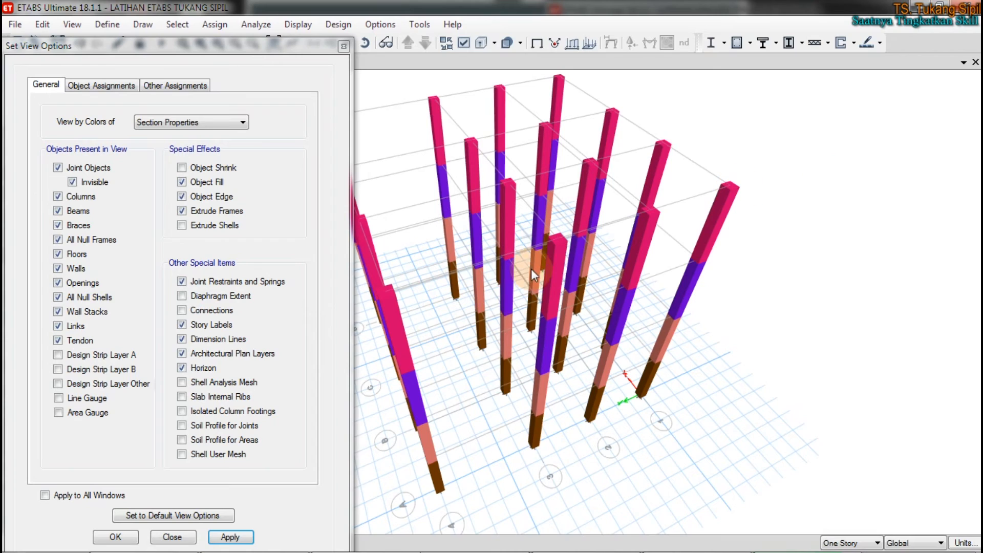
Step: Close the view options and switch to the course mind map at item 2.13 Membuat geometri struktur
click(343, 46)
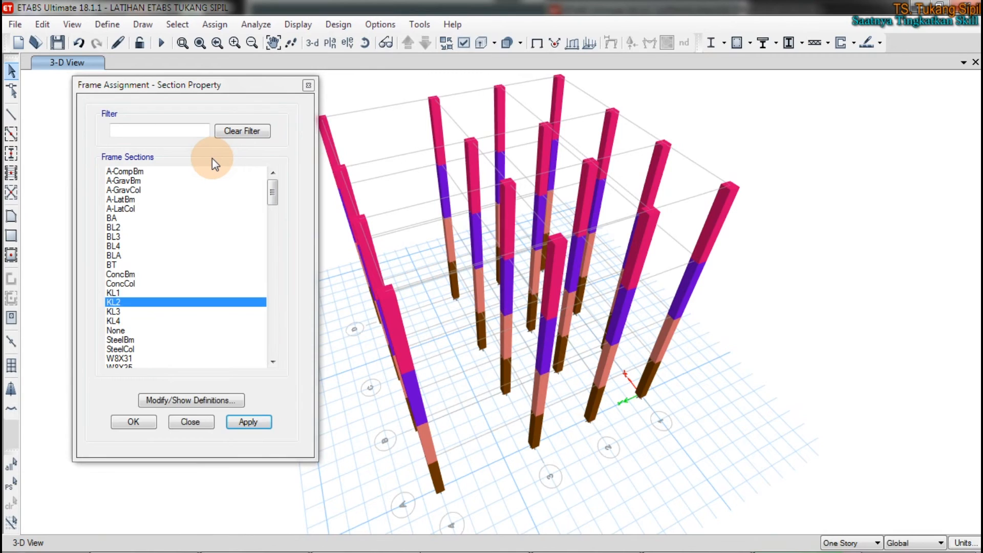
click(143, 545)
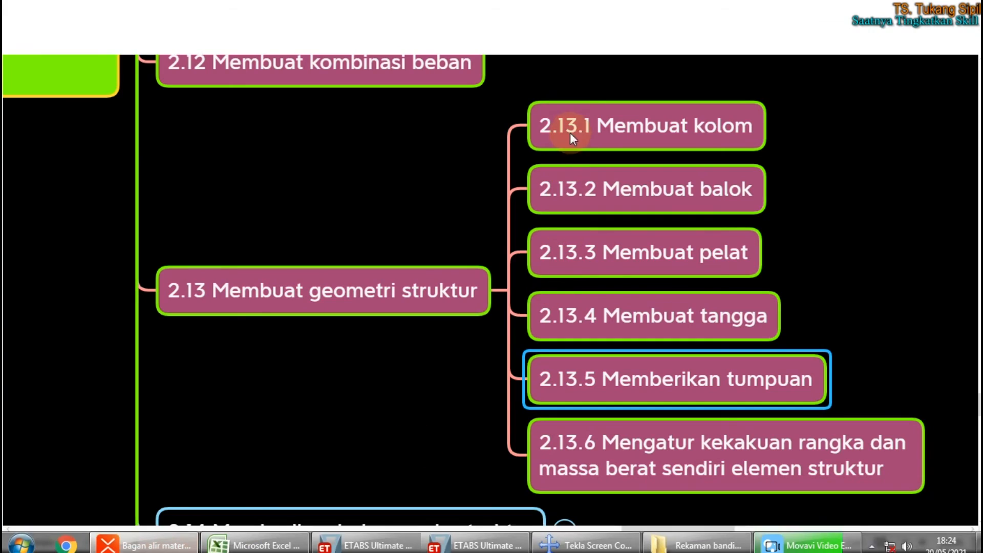
Step: Select topic 2.13.1 Membuat kolom in the mind map and switch to the ETABS 3-D view of the columns
click(672, 134)
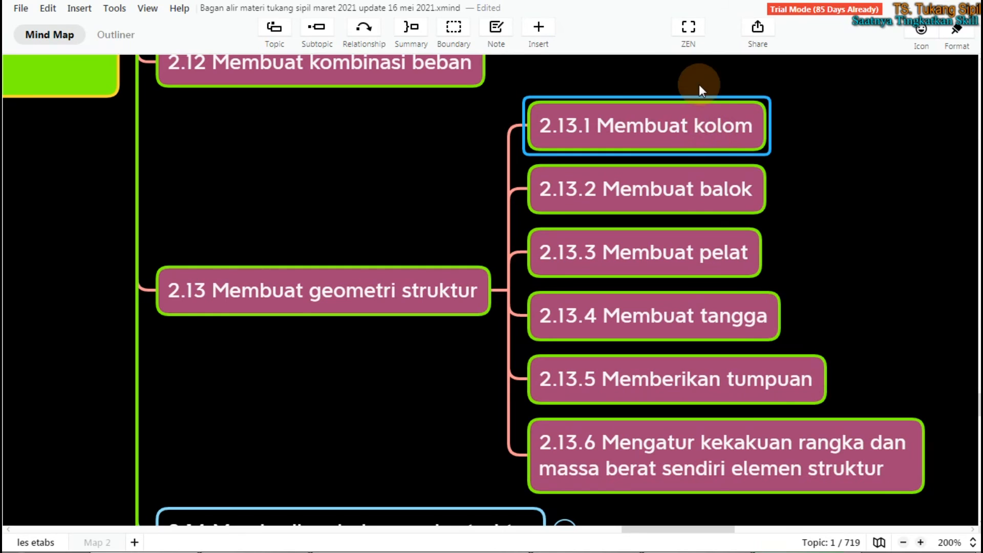
mouse_move(470, 548)
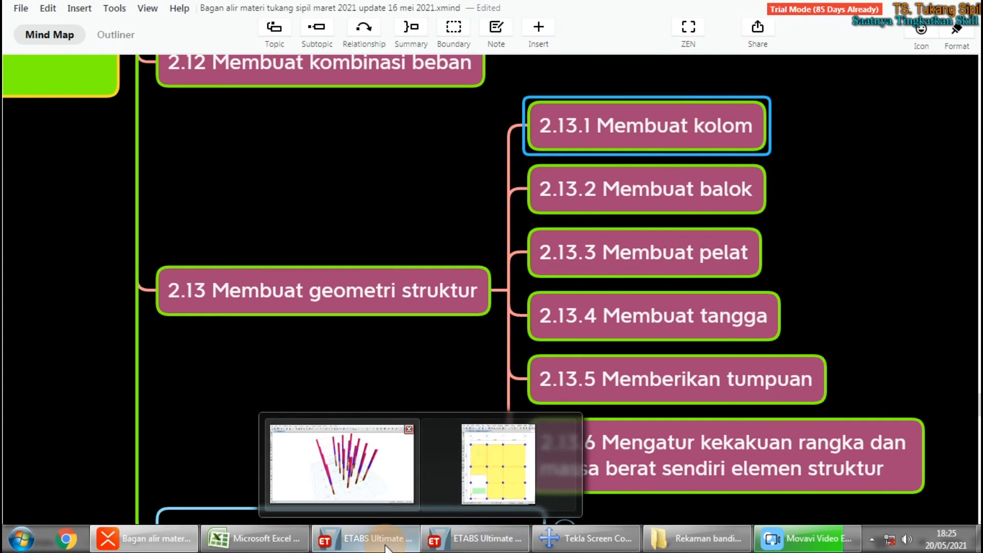
click(405, 474)
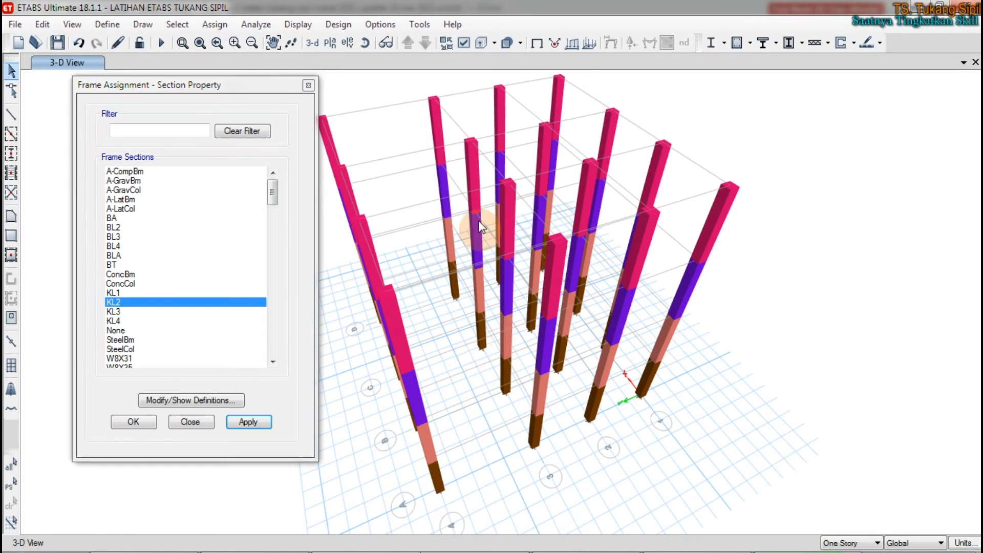
Step: Rotate the 3-D view to examine the columns, and open the plan view of story LANTAI 3
click(364, 43)
drag(510, 361, 331, 389)
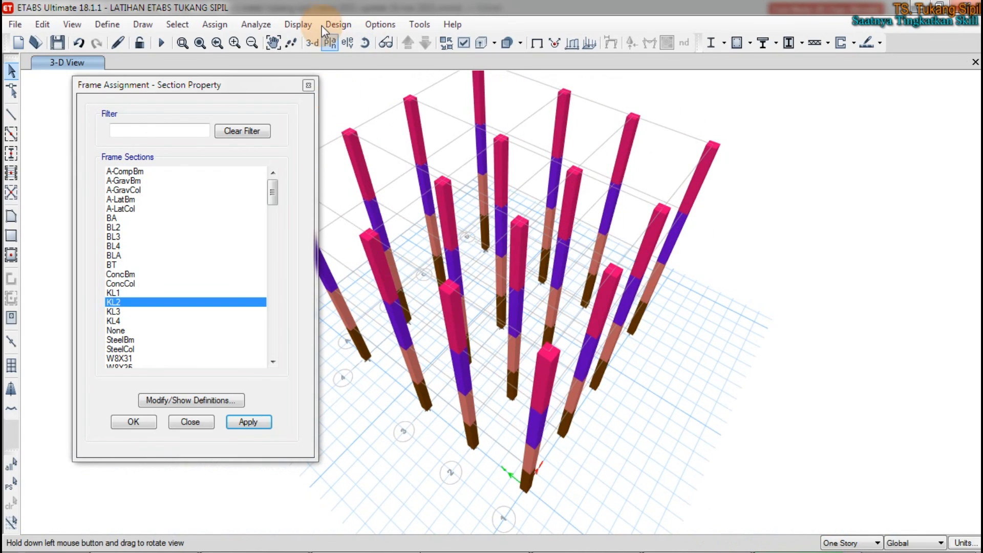
click(328, 43)
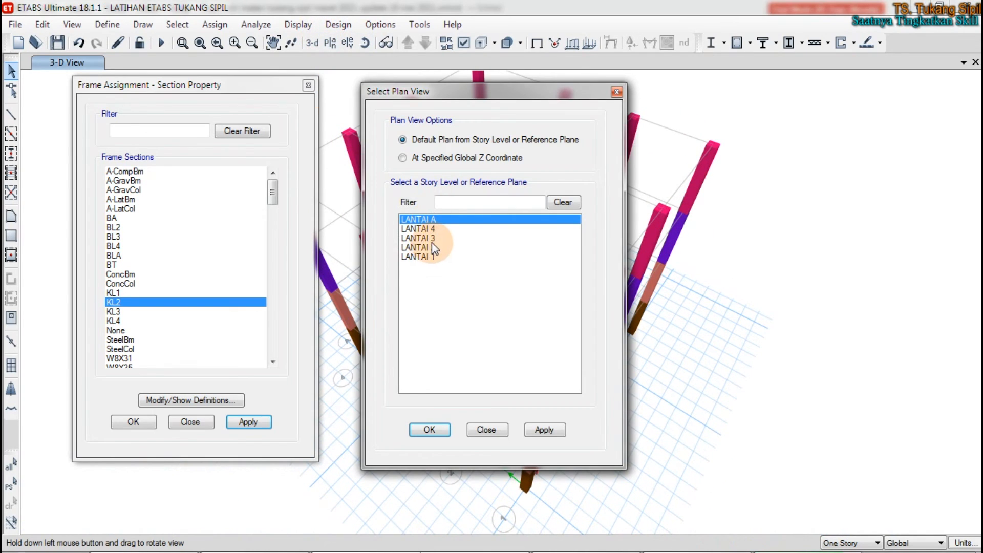
click(431, 239)
click(429, 429)
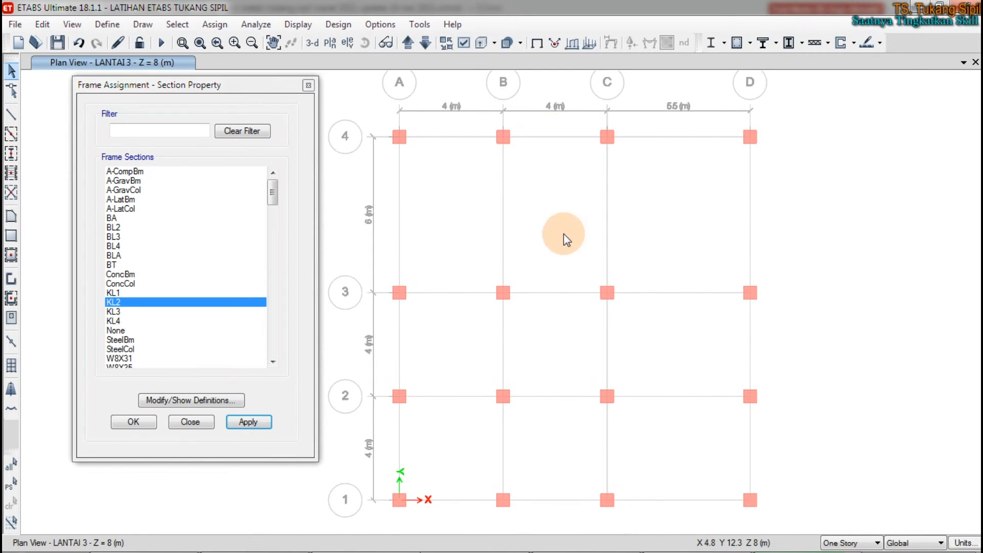
right_click(660, 206)
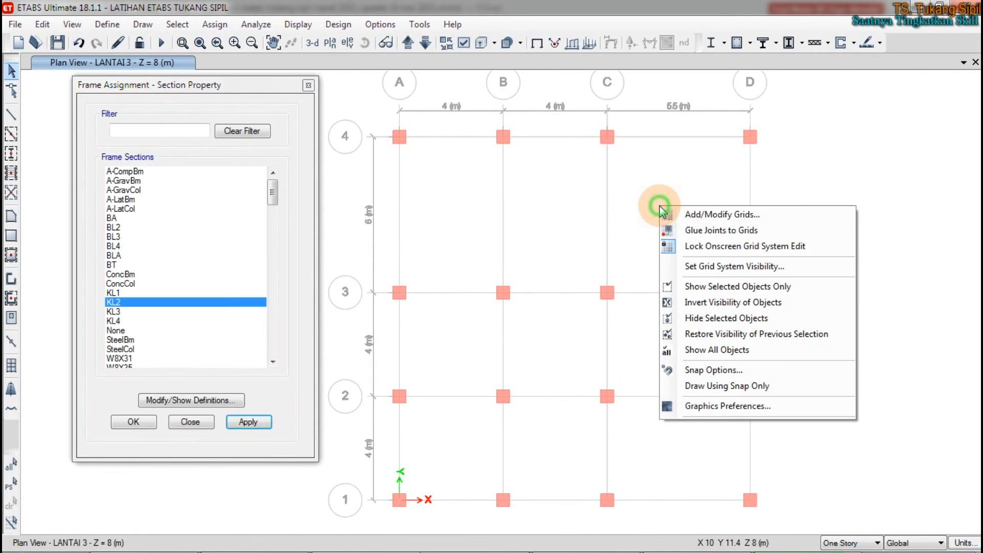
click(699, 268)
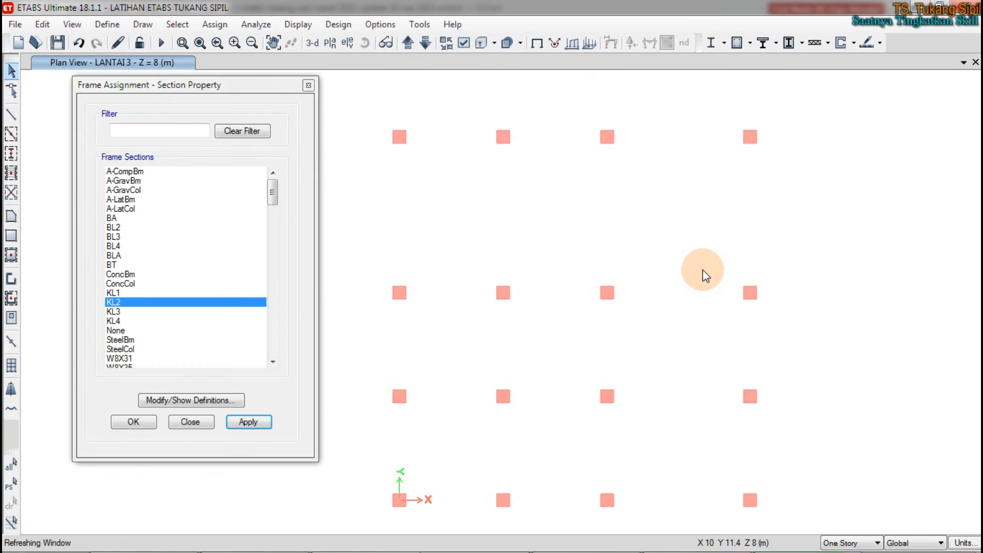
right_click(624, 208)
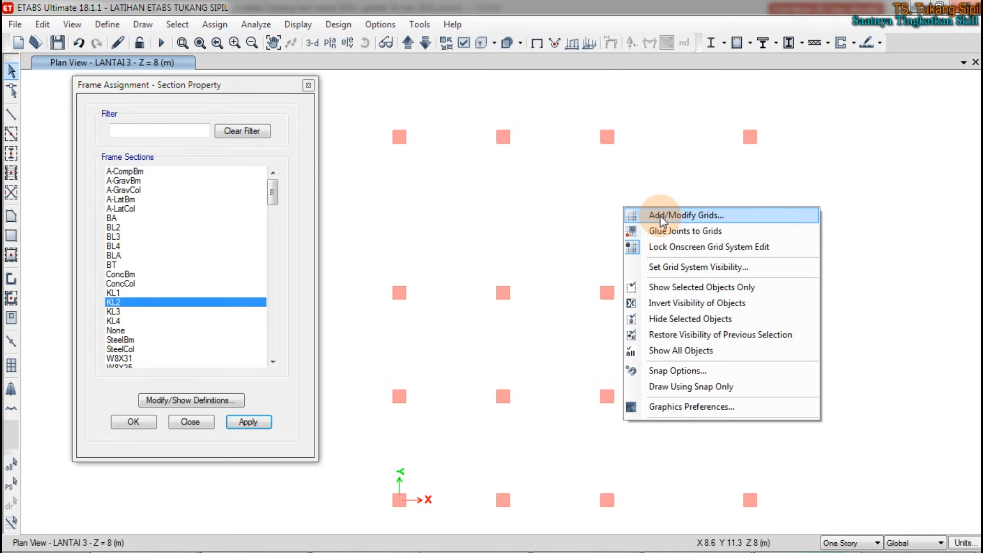
click(674, 248)
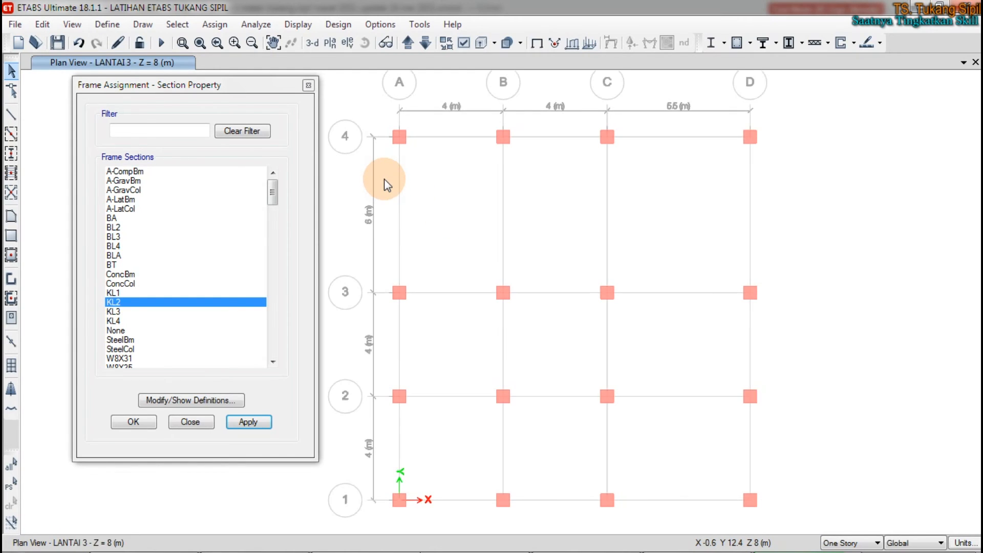
scroll(382, 220, up, 3)
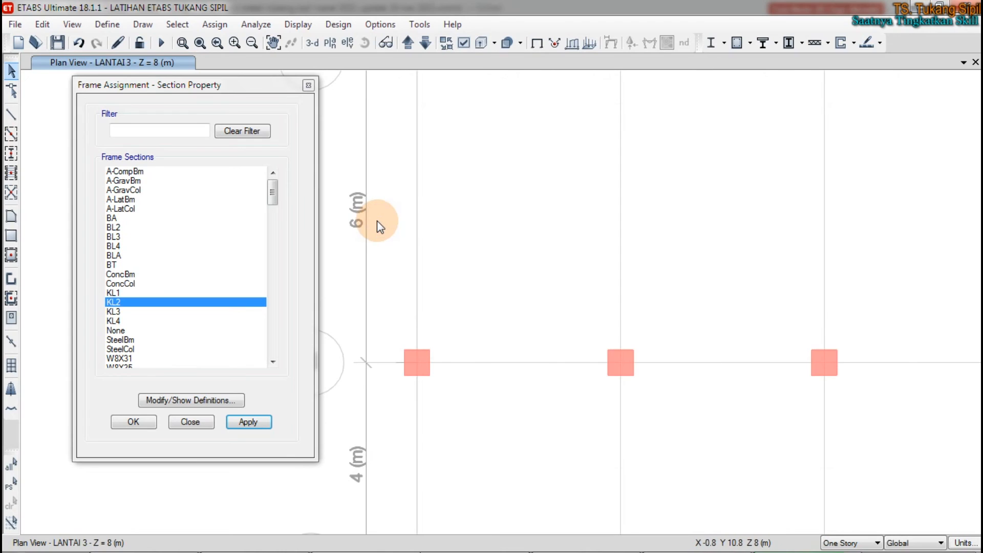
scroll(351, 266, down, 3)
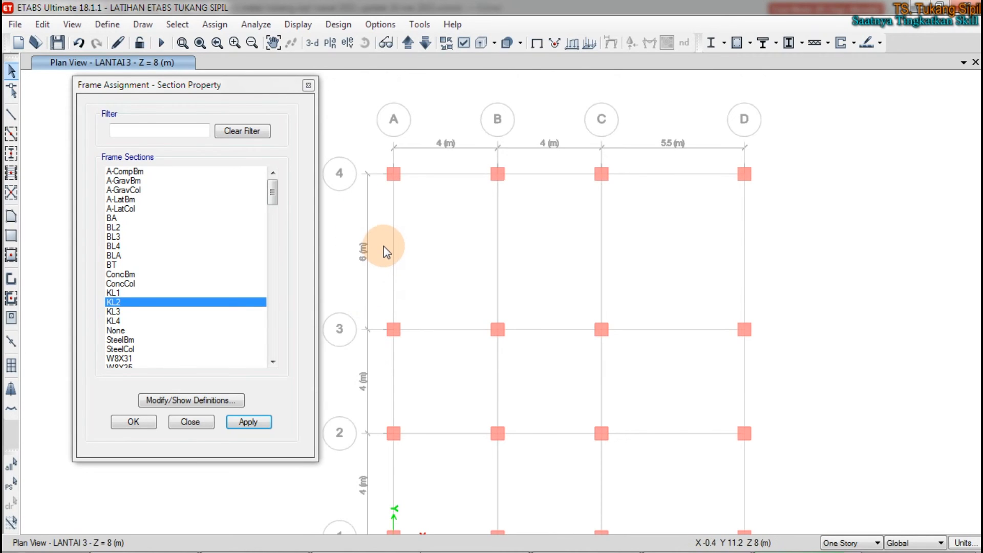
right_click(438, 234)
click(484, 250)
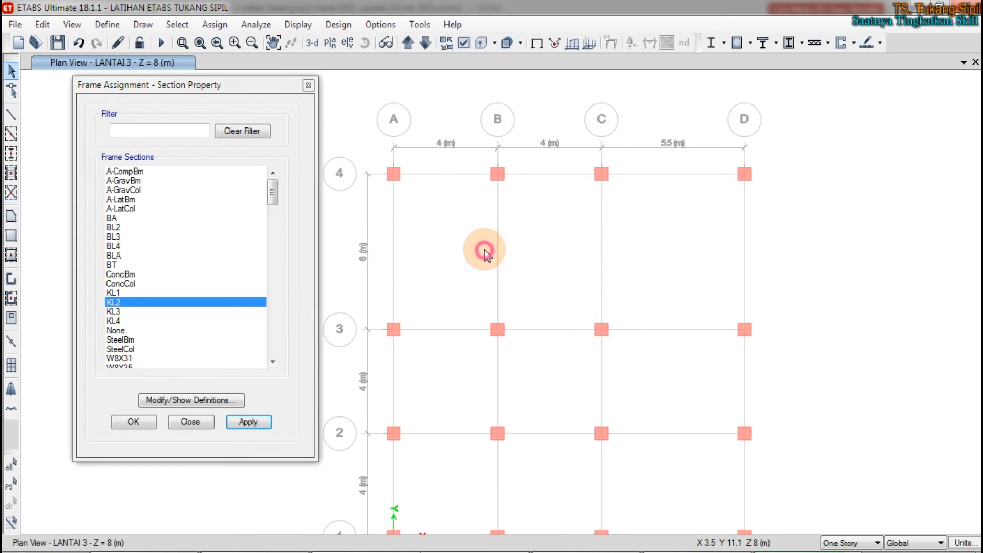
right_click(484, 250)
click(495, 274)
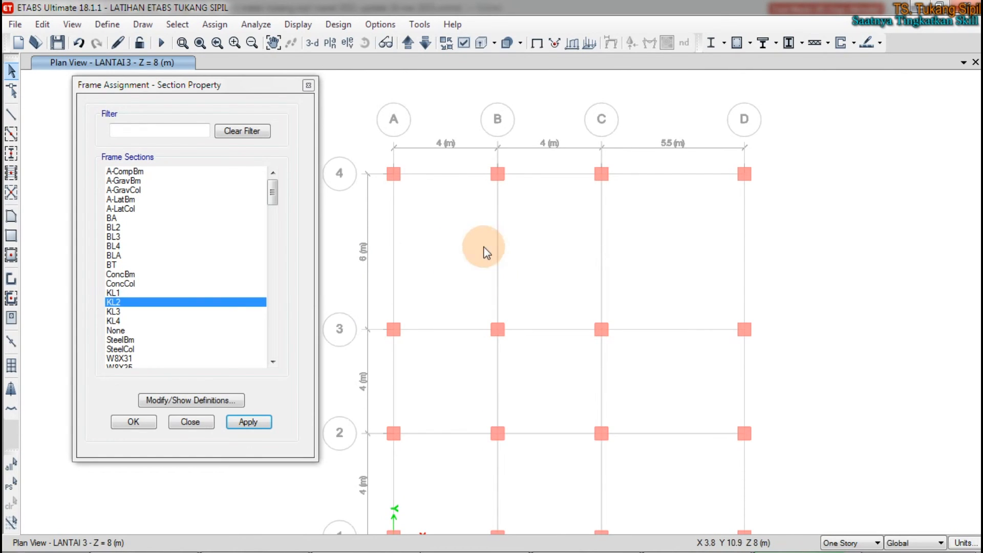
Step: Set the Y ordinate of grid 4 in grid system G1 to 13.5 m, refresh the view and accept the grid changes
right_click(473, 240)
click(490, 248)
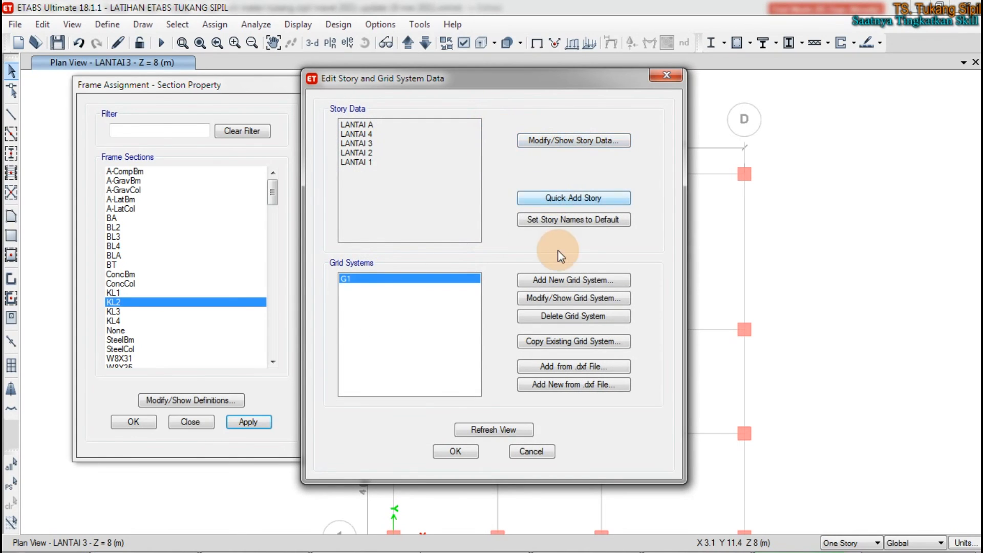
click(559, 298)
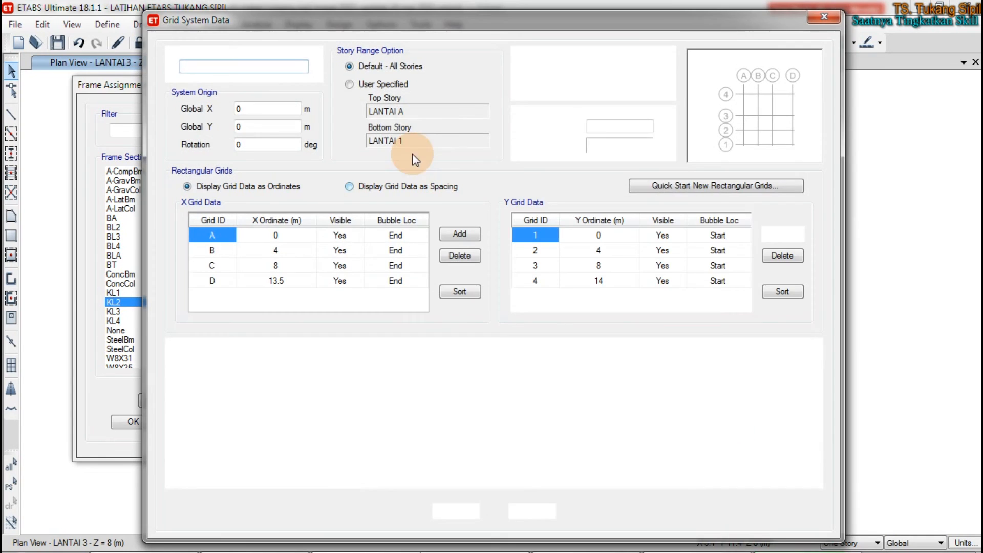
click(602, 280)
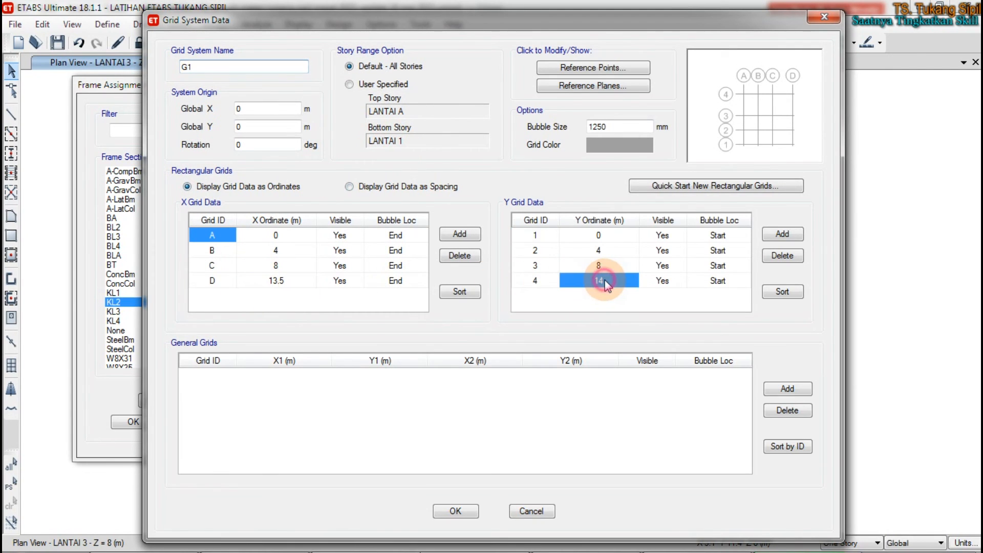
text(13.5)
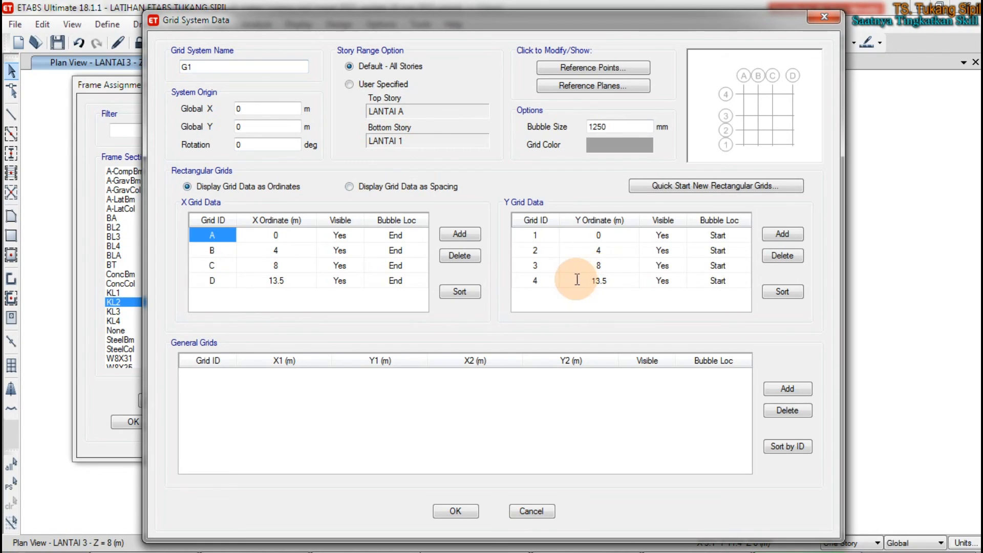
click(457, 510)
click(491, 430)
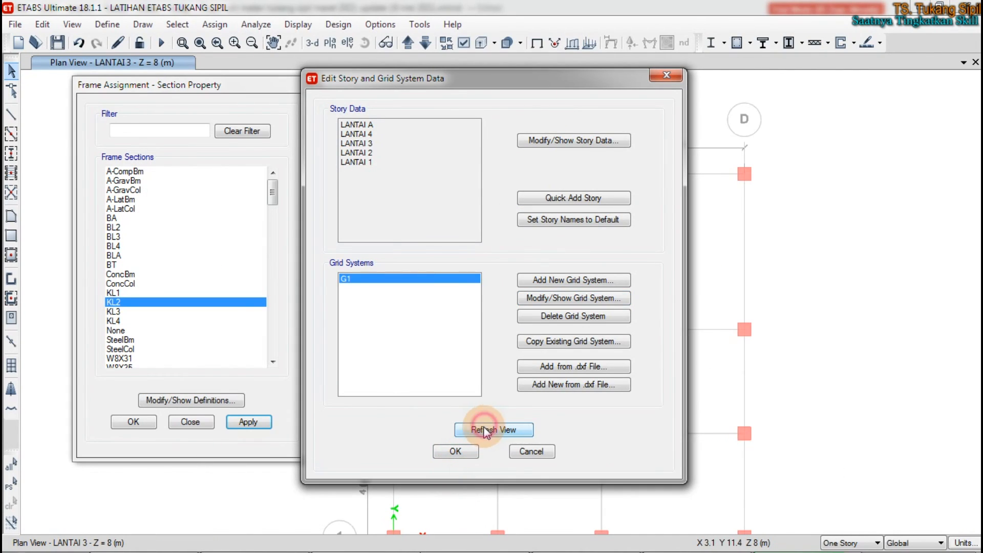
click(459, 451)
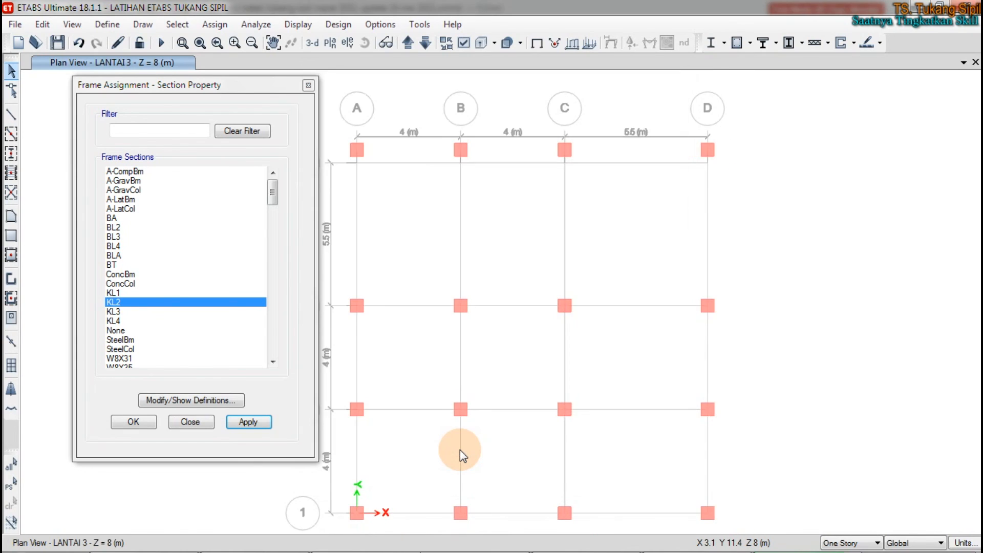
Step: With All Stories active, select the column row beside grid line 4 and move it by a Delta Y of -0.5 m
click(394, 249)
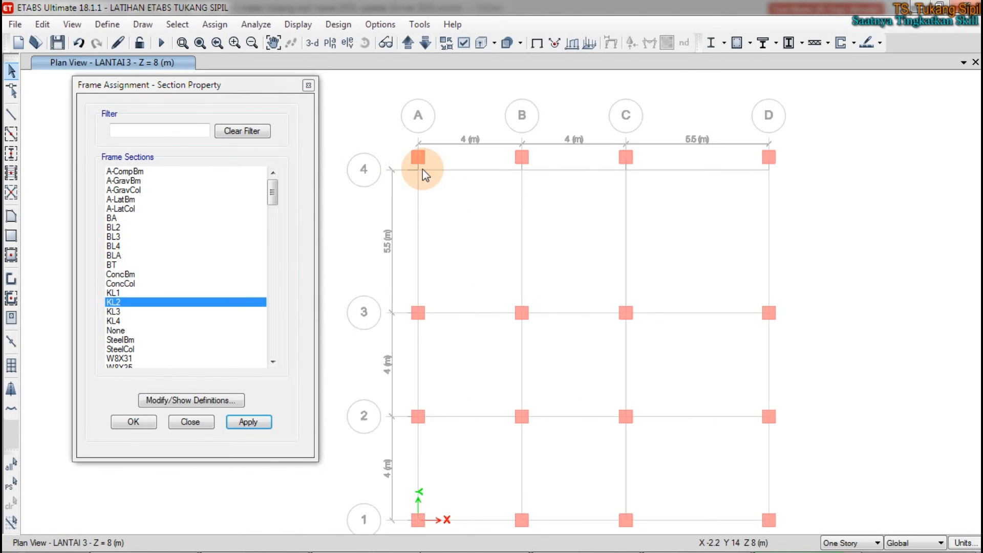
click(851, 544)
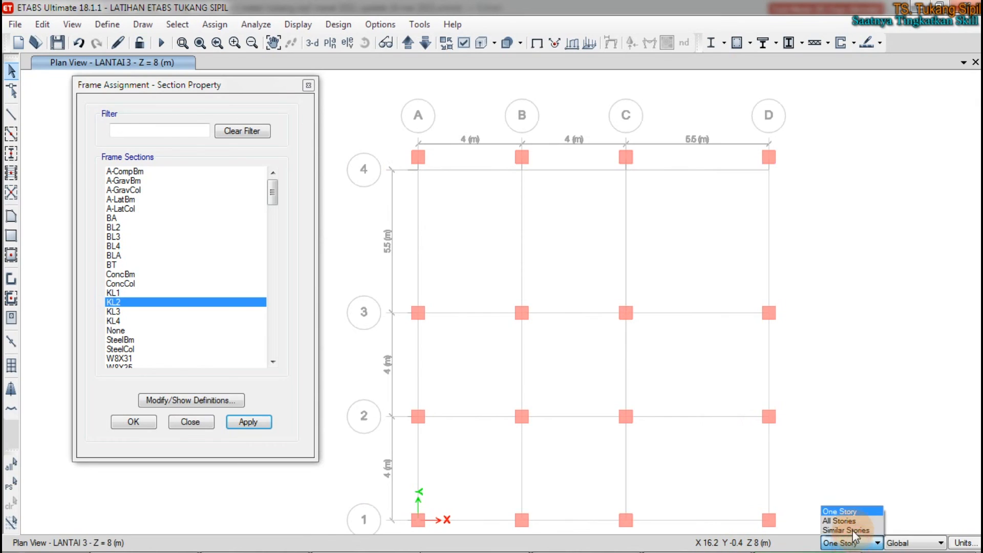
click(853, 518)
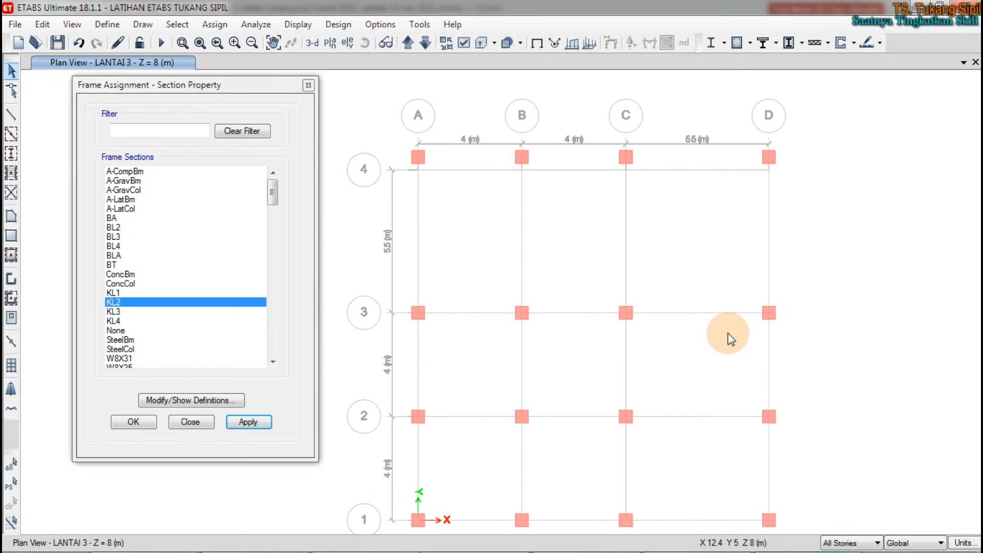
drag(847, 106, 394, 195)
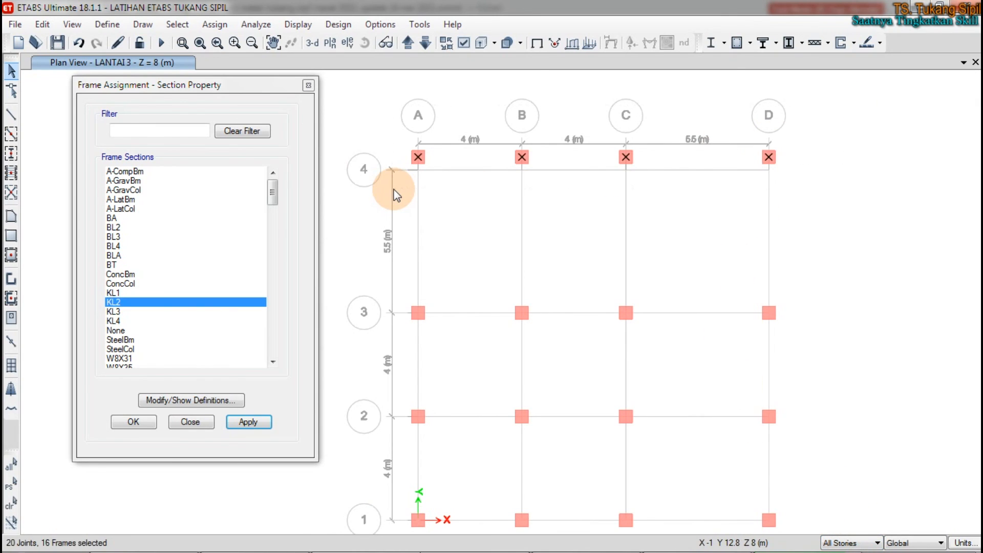
key(ctrl+m)
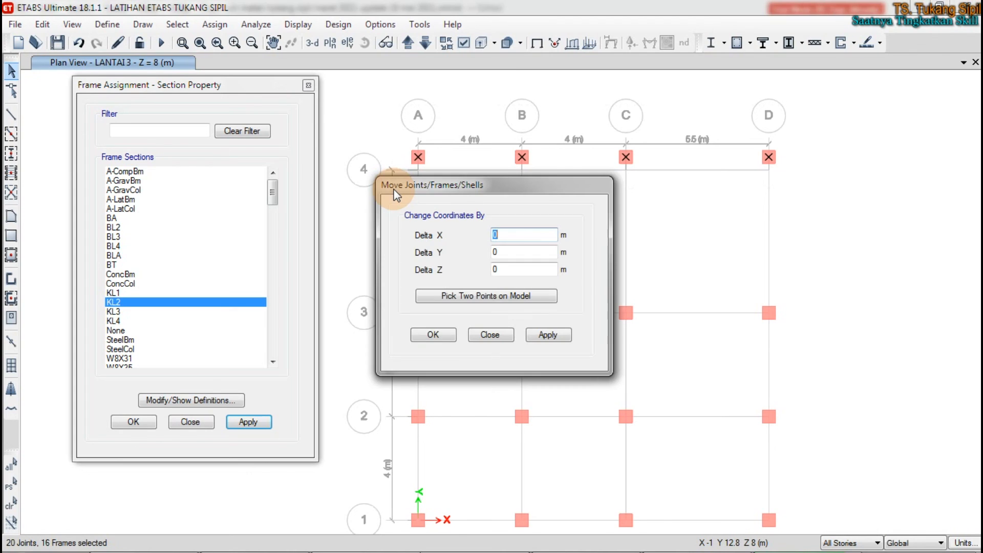
click(516, 251)
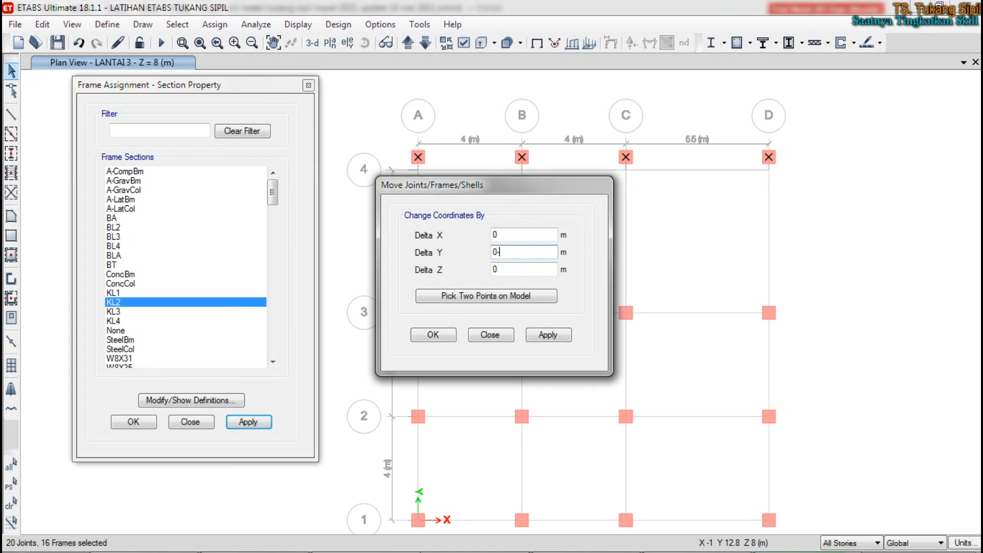
text(-0.5)
click(497, 251)
key(BackSpace)
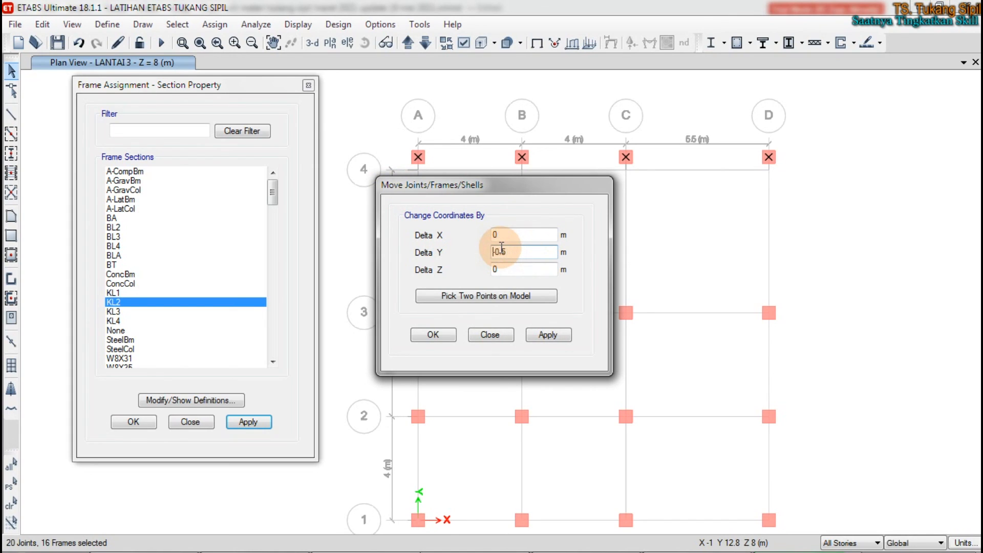
click(561, 336)
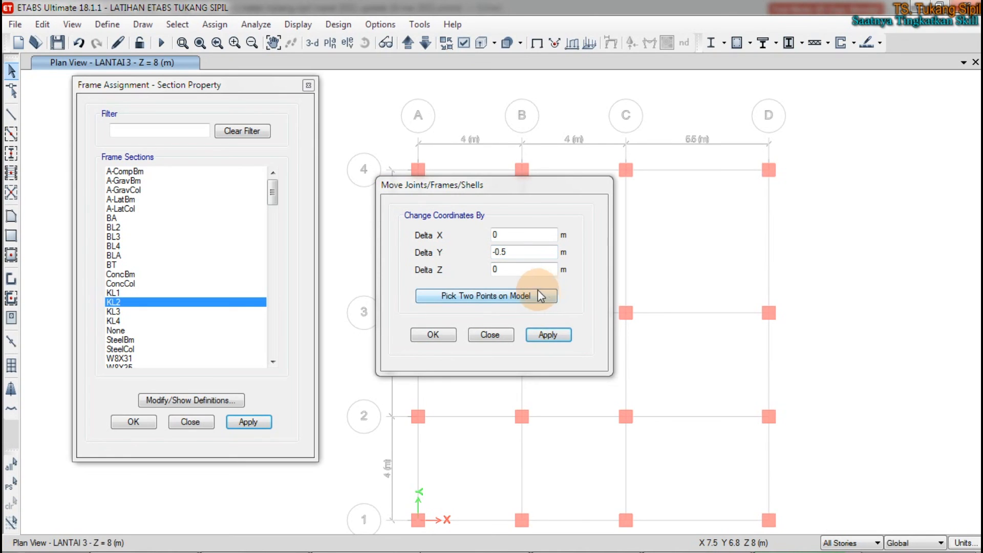
click(501, 333)
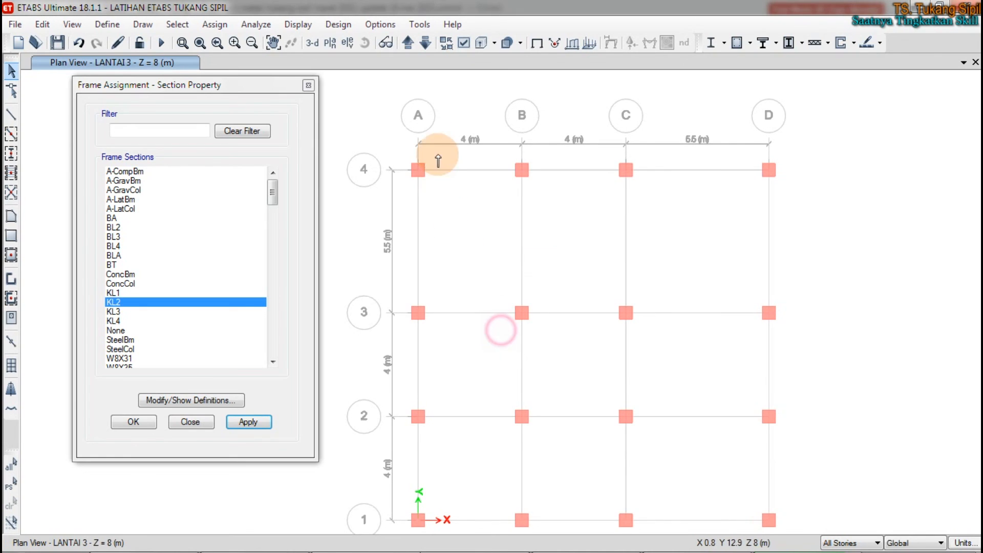
Step: Examine the column positions in the plan views up to LANTAI A, and switch back to the course mind map
click(407, 43)
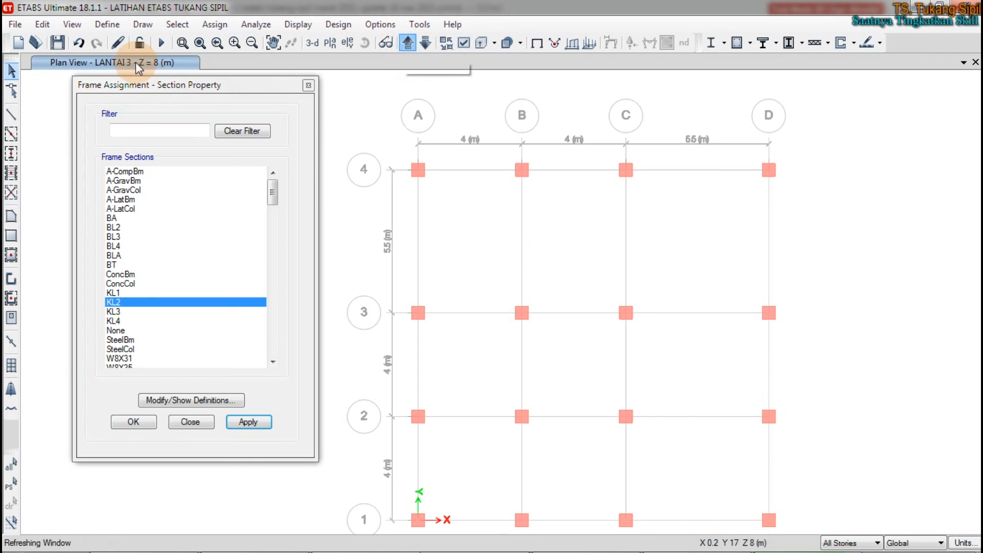
click(406, 44)
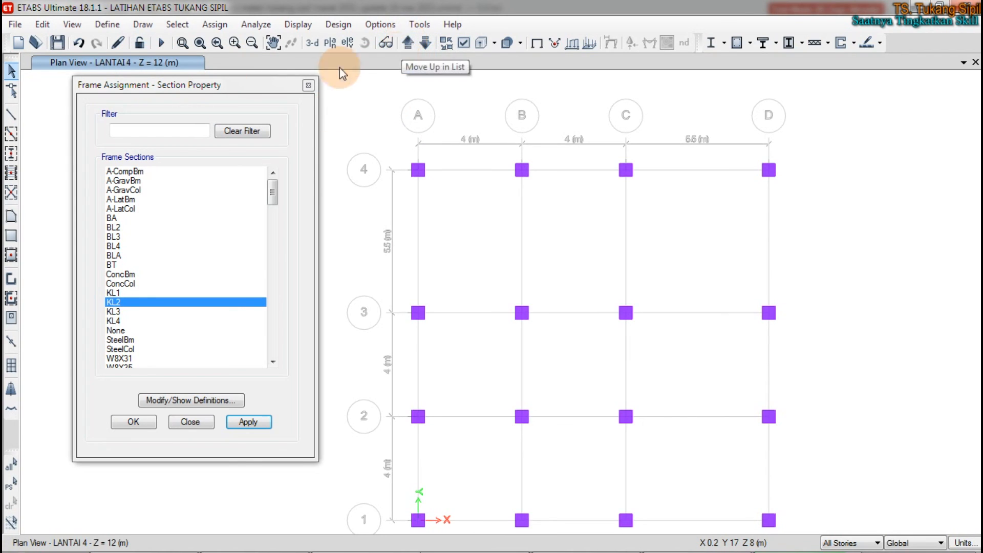
click(408, 45)
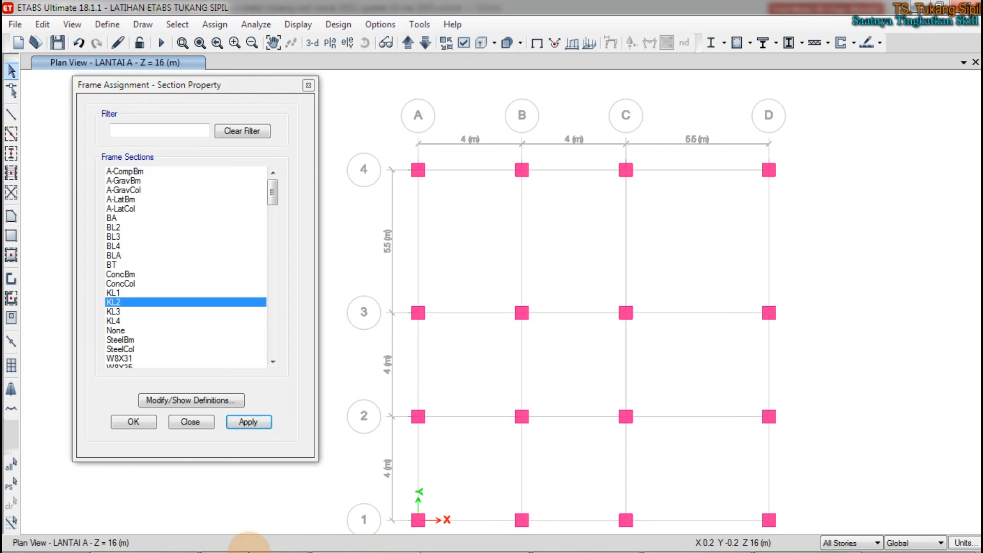
mouse_move(247, 544)
click(148, 539)
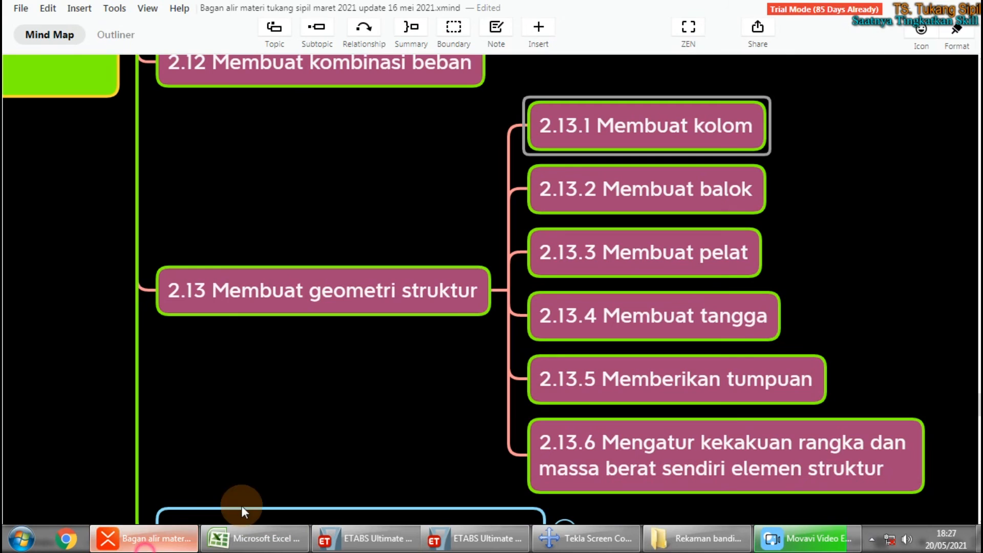